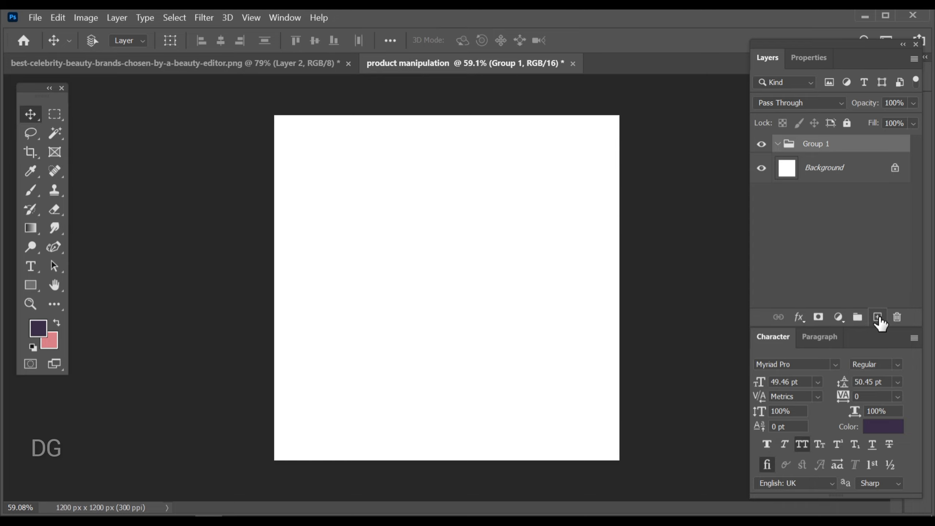
# Delete Group 1, then add a new layer above the background and fill it with dark purple #160529
pyautogui.press('Delete')
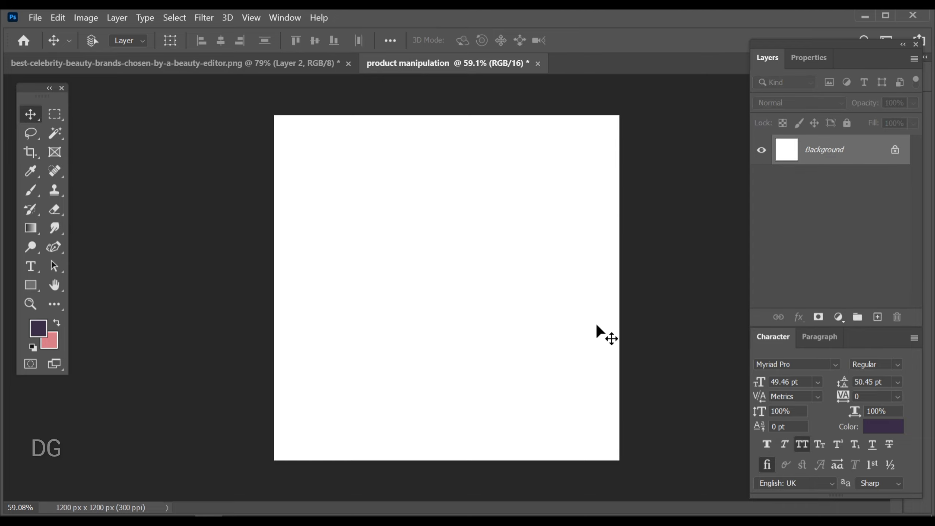
pyautogui.click(878, 316)
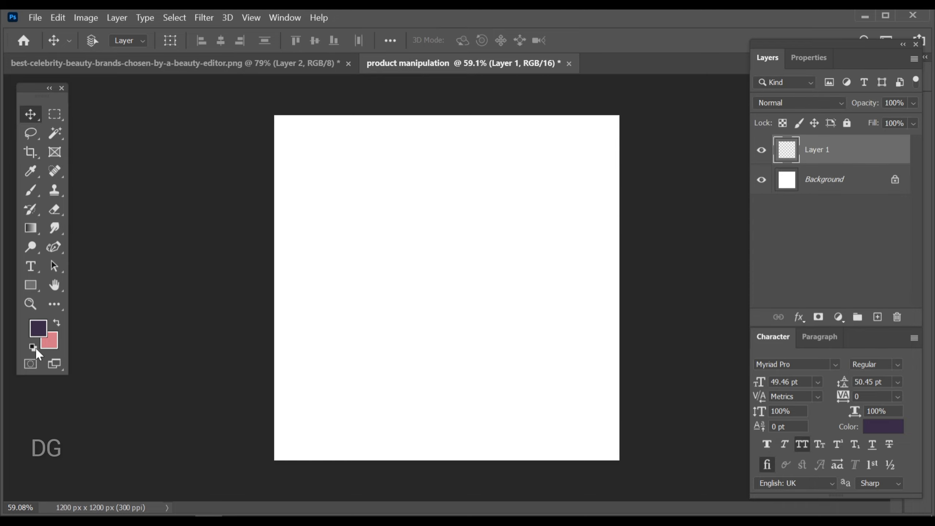
pyautogui.click(38, 327)
pyautogui.moveTo(232, 336); pyautogui.dragTo(234, 340)
pyautogui.click(402, 179)
pyautogui.hotkey('alt', 'BackSpace')
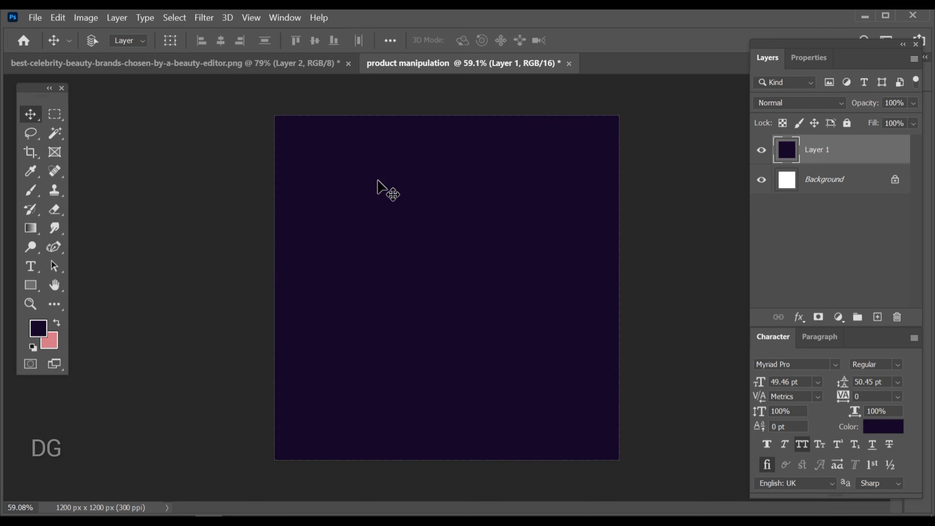
# On another new layer, draw a closed narrow triangular Pen path from the canvas's upper edge to a point below and right of centre
pyautogui.click(879, 318)
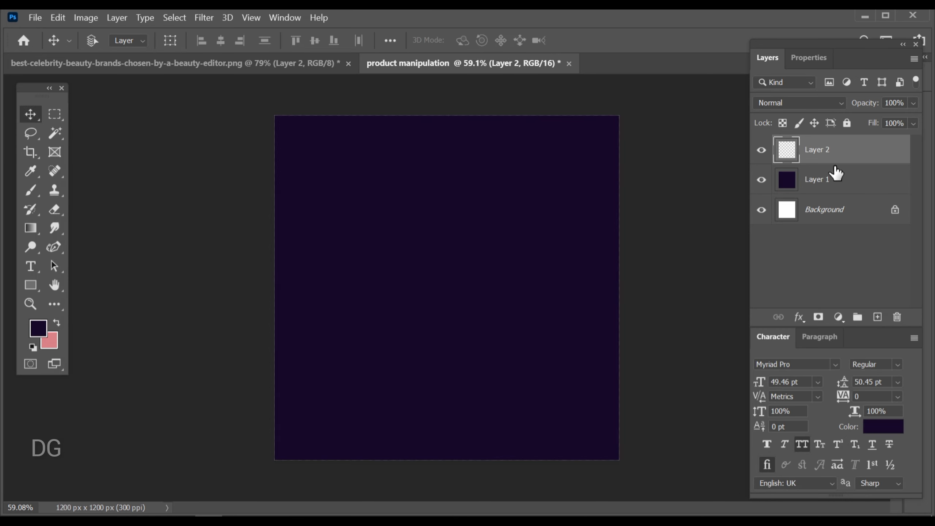
pyautogui.rightClick(58, 251)
pyautogui.click(110, 245)
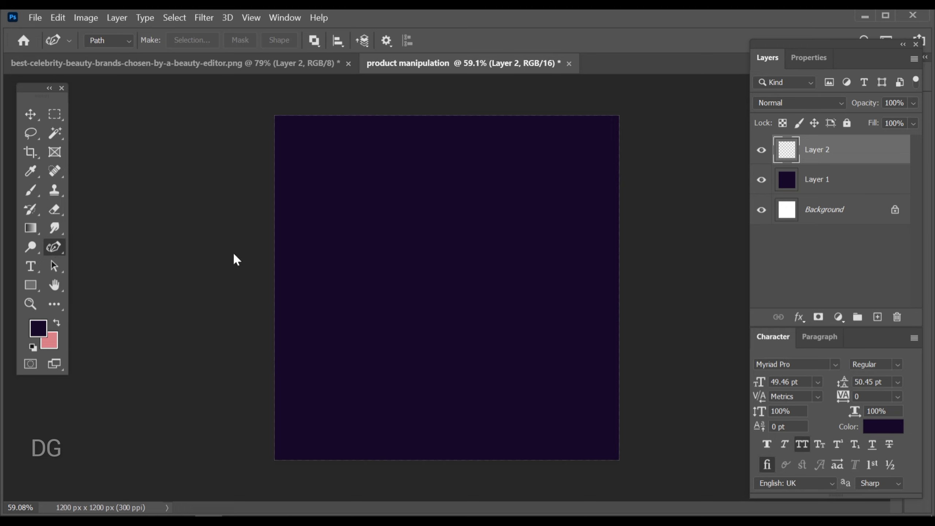
pyautogui.scroll(-2, 497, 205)
pyautogui.scroll(1, 494, 207)
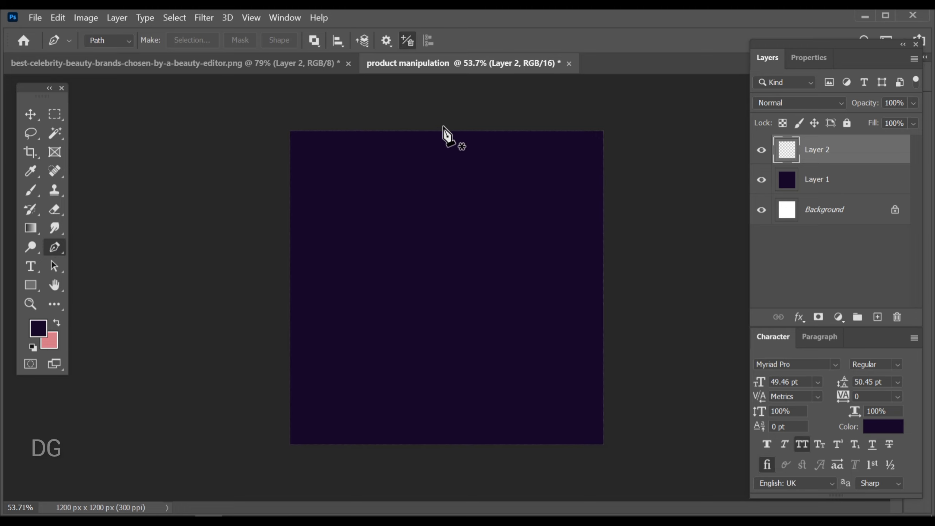
pyautogui.click(449, 126)
pyautogui.click(489, 362)
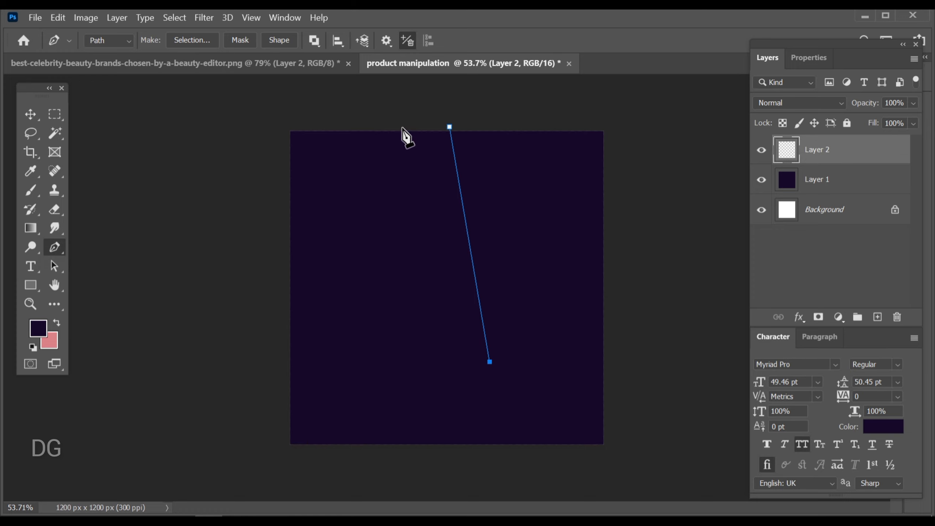
pyautogui.click(403, 128)
pyautogui.click(449, 128)
# Bend both long sides of the triangular path to the left with the Curvature Pen to form a tapering crescent
pyautogui.rightClick(55, 246)
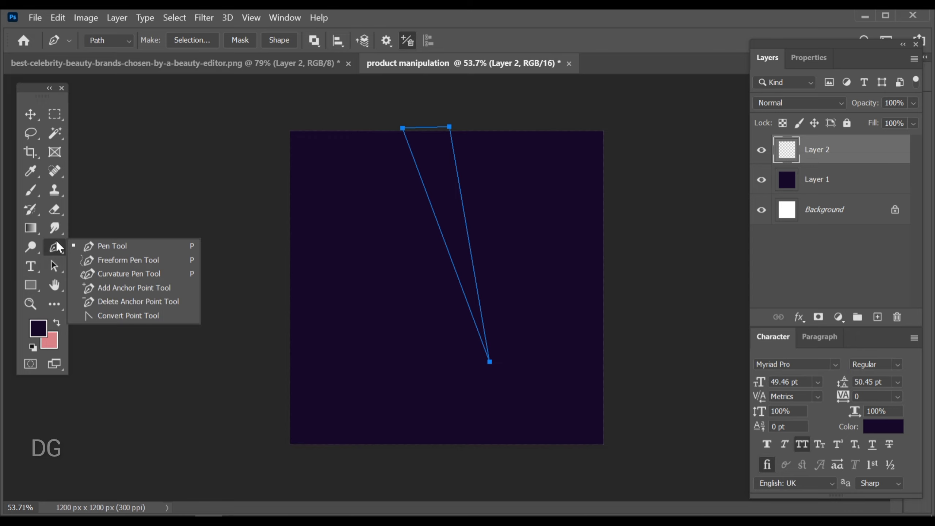
pyautogui.click(124, 273)
pyautogui.scroll(1, 463, 271)
pyautogui.click(474, 265)
pyautogui.scroll(1, 465, 269)
pyautogui.moveTo(443, 229); pyautogui.dragTo(442, 345)
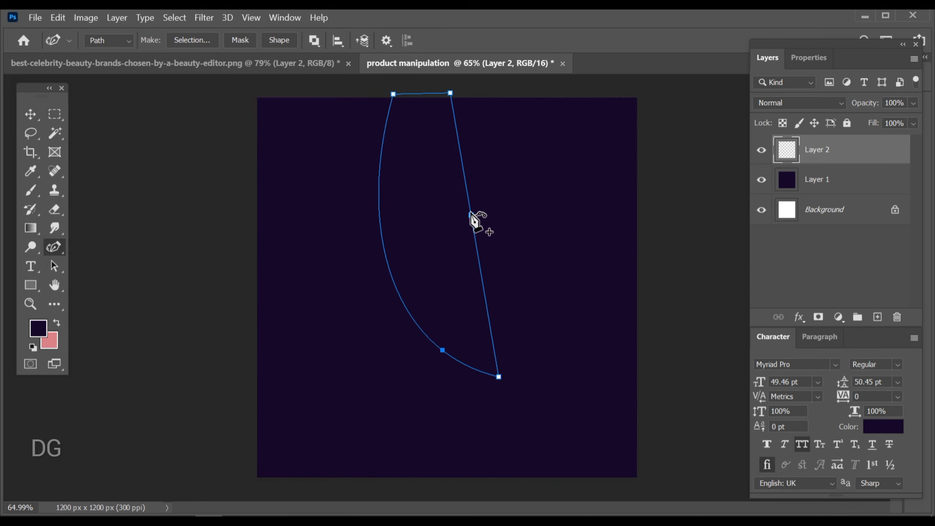
pyautogui.moveTo(474, 221); pyautogui.dragTo(437, 260)
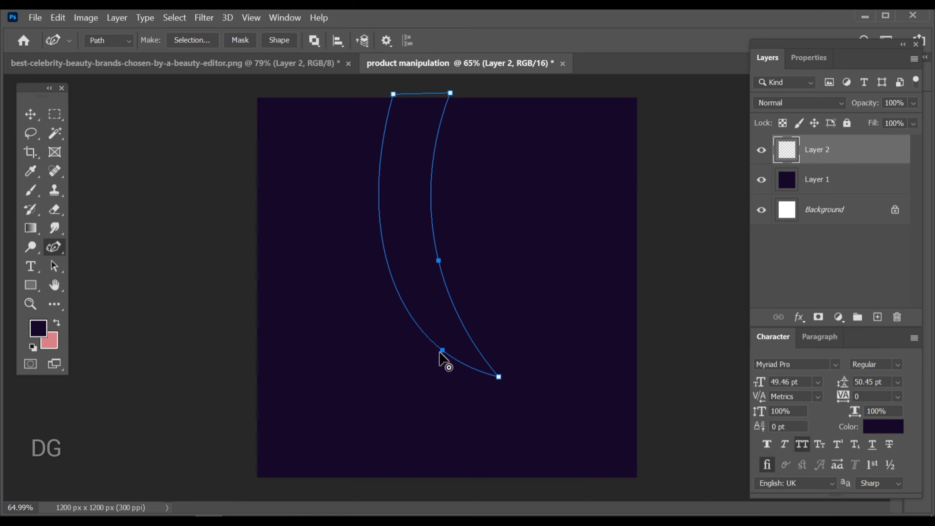
# Refine the crescent path by adjusting its curve points and shifting its two upper corners slightly left and level
pyautogui.moveTo(440, 352); pyautogui.dragTo(432, 368)
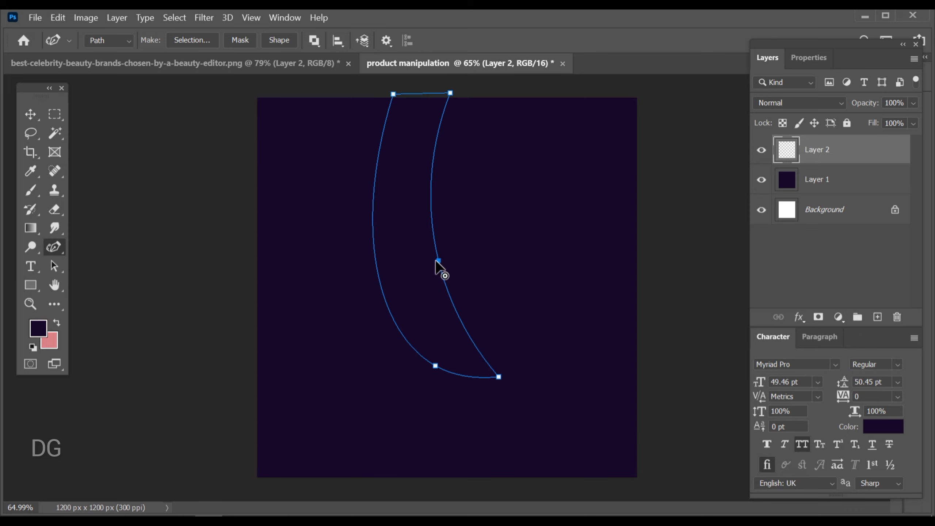
pyautogui.moveTo(436, 262); pyautogui.dragTo(431, 262)
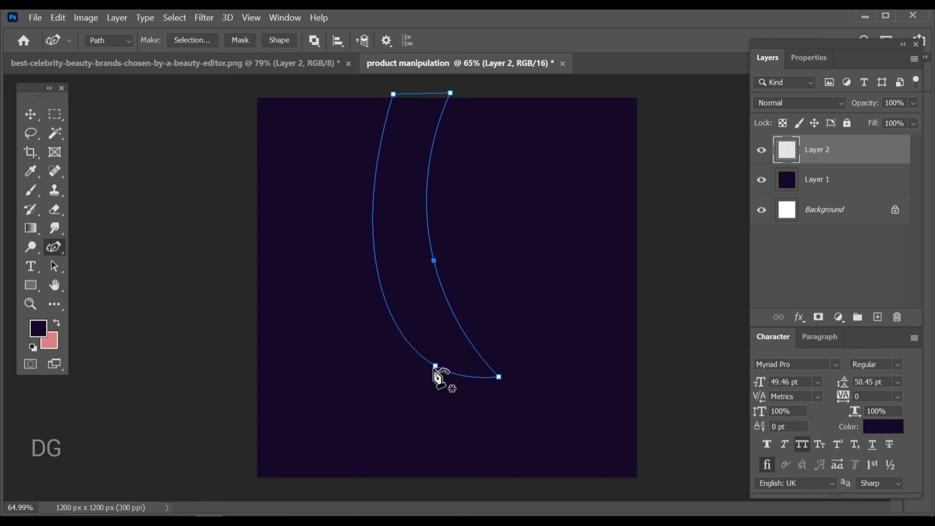
pyautogui.moveTo(433, 368); pyautogui.dragTo(432, 368)
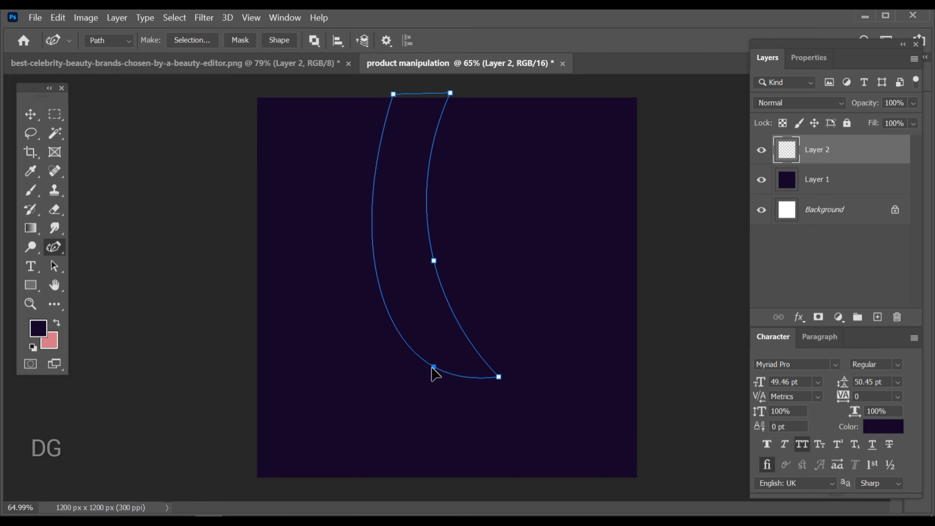
pyautogui.click(451, 93)
pyautogui.moveTo(450, 93); pyautogui.dragTo(392, 93)
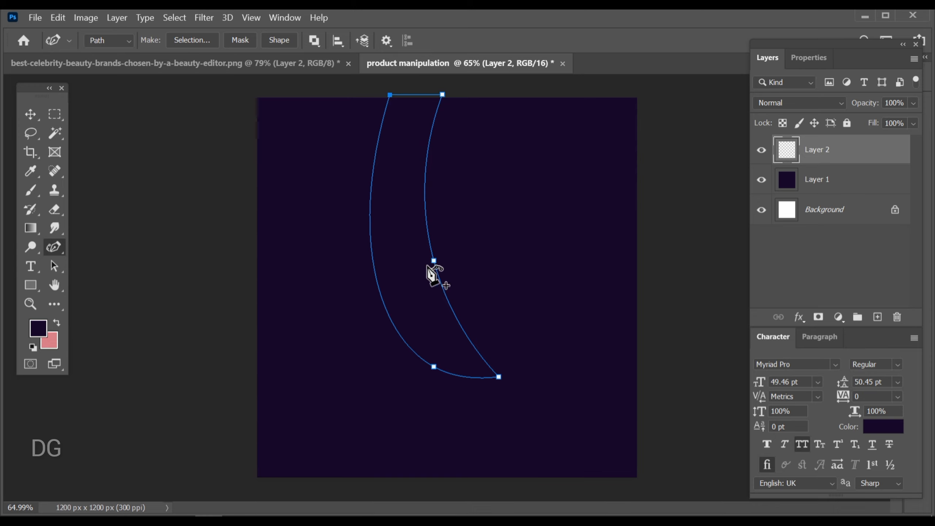
pyautogui.moveTo(433, 260); pyautogui.dragTo(457, 324)
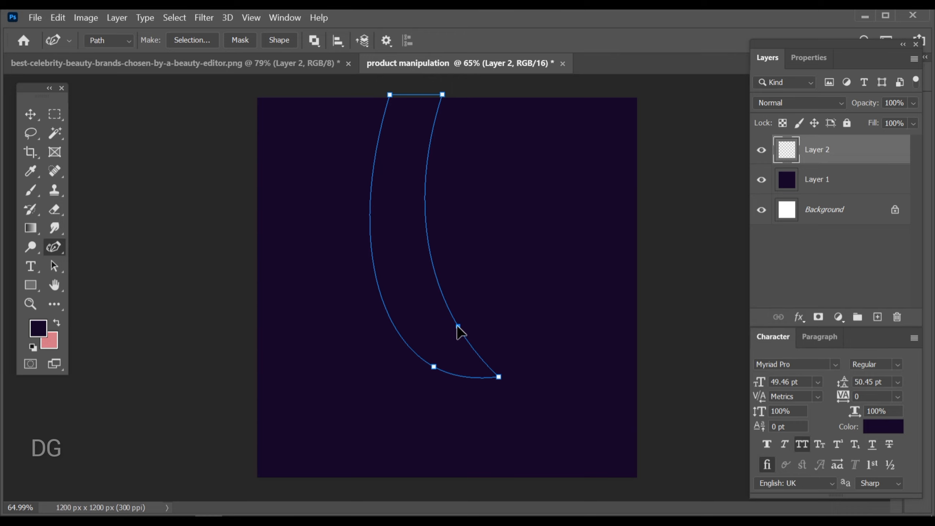
# Convert the crescent path to a selection, fill it with a very pale lavender on Layer 2, and deselect
pyautogui.click(30, 114)
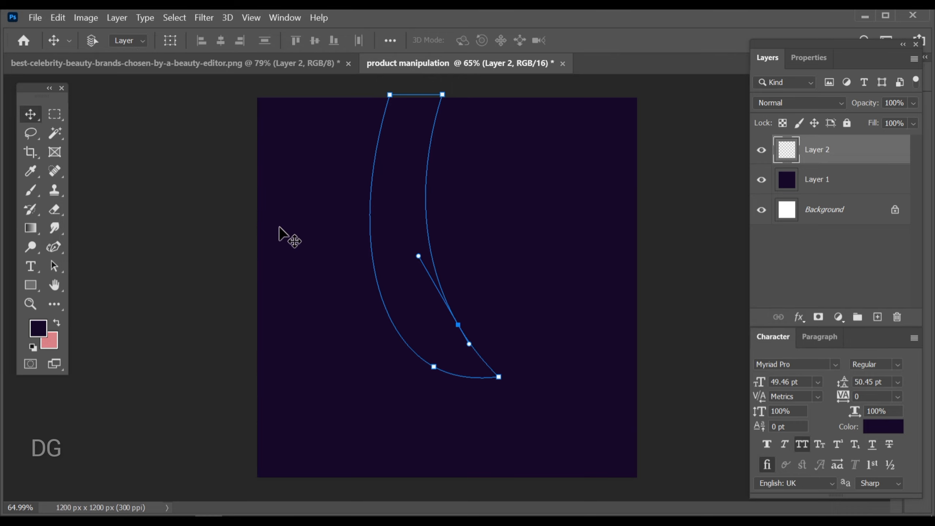
pyautogui.hotkey('ctrl', 'Return')
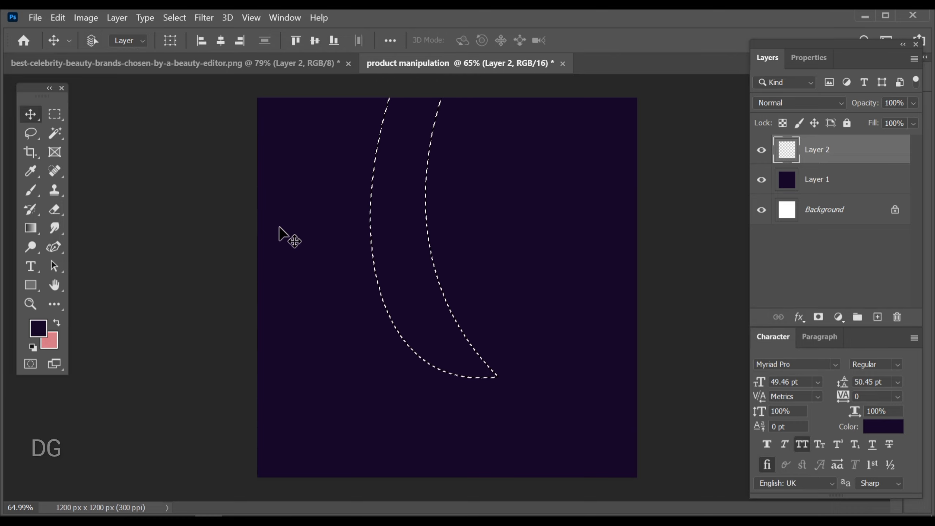
pyautogui.click(37, 327)
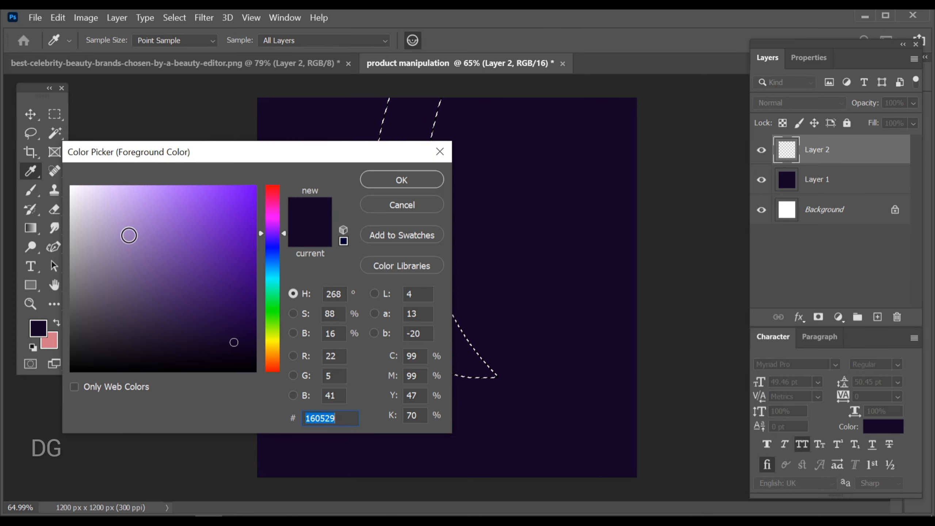
pyautogui.moveTo(125, 232); pyautogui.dragTo(81, 186)
pyautogui.click(385, 180)
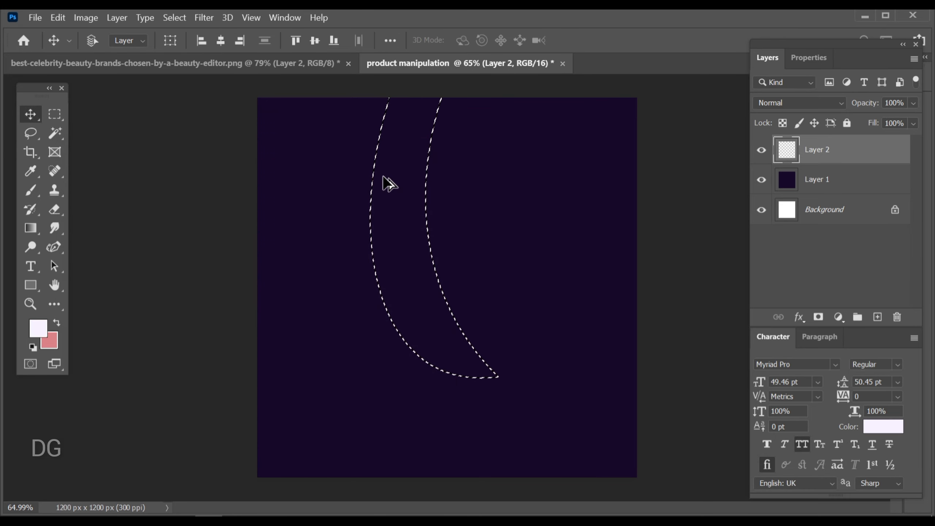
pyautogui.hotkey('alt', 'BackSpace')
pyautogui.press('v')
pyautogui.hotkey('ctrl', 'd')
pyautogui.hotkey('ctrl', '-')
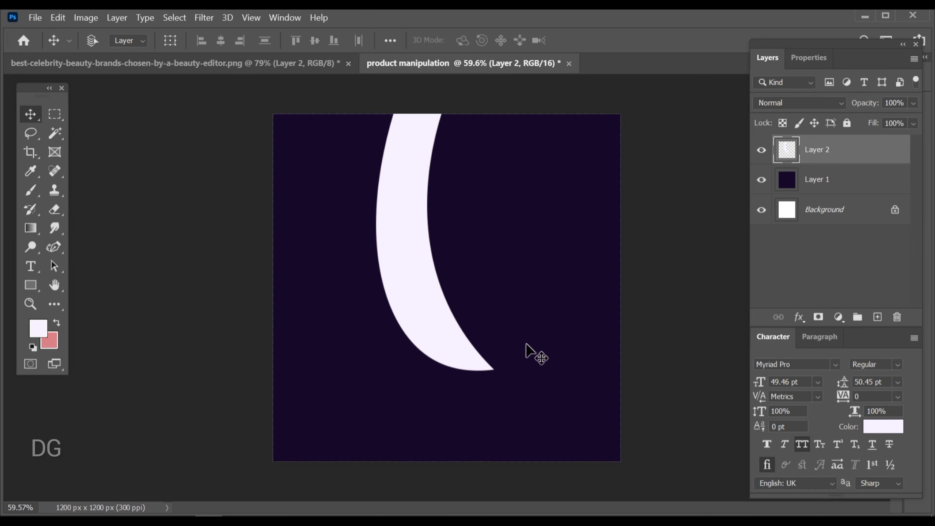
# On a new layer, draw a closed four-point Pen path from the crescent's lower outer edge to beyond the canvas's right edge
pyautogui.click(878, 317)
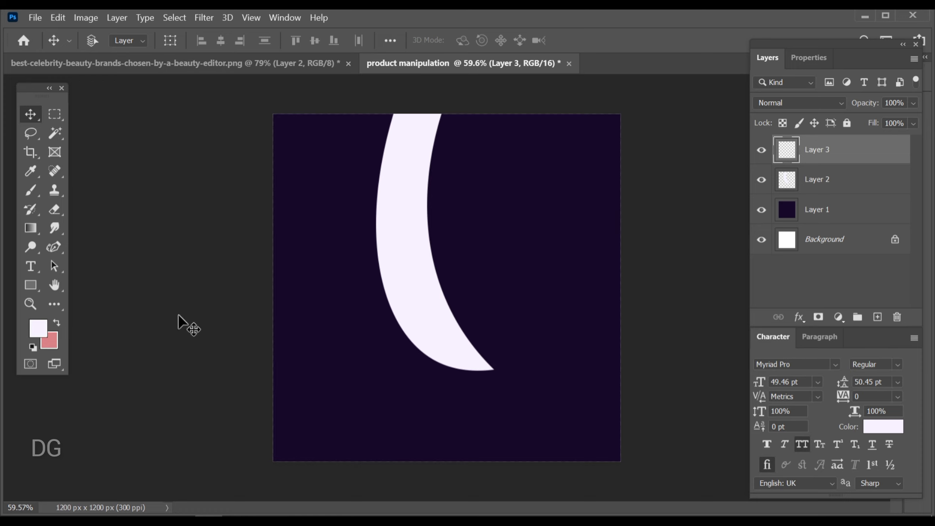
pyautogui.rightClick(54, 248)
pyautogui.click(104, 244)
pyautogui.scroll(5, 652, 445)
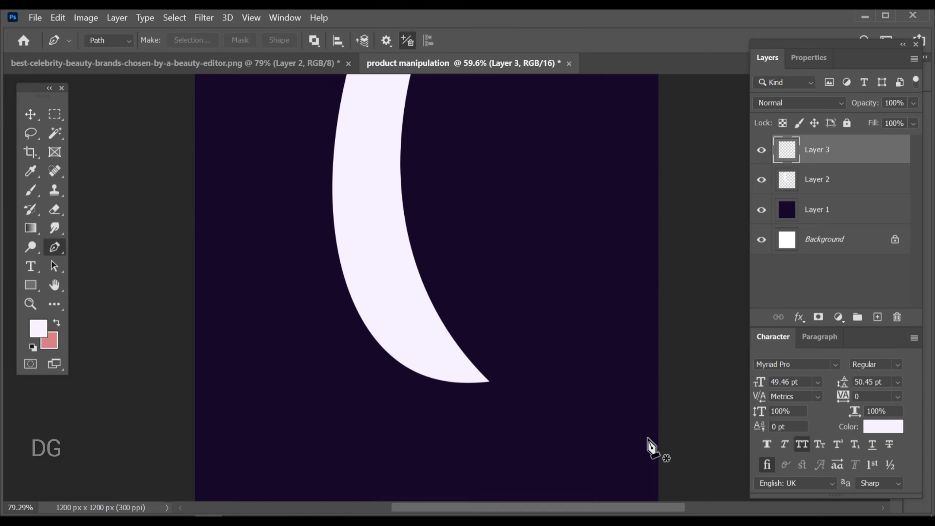
pyautogui.moveTo(578, 466); pyautogui.dragTo(488, 418)
pyautogui.scroll(2, 268, 332)
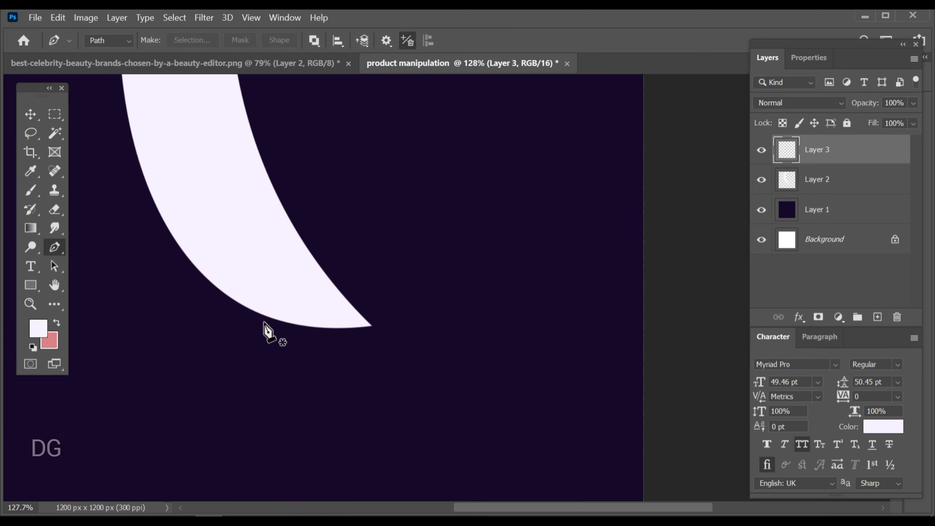
pyautogui.click(243, 305)
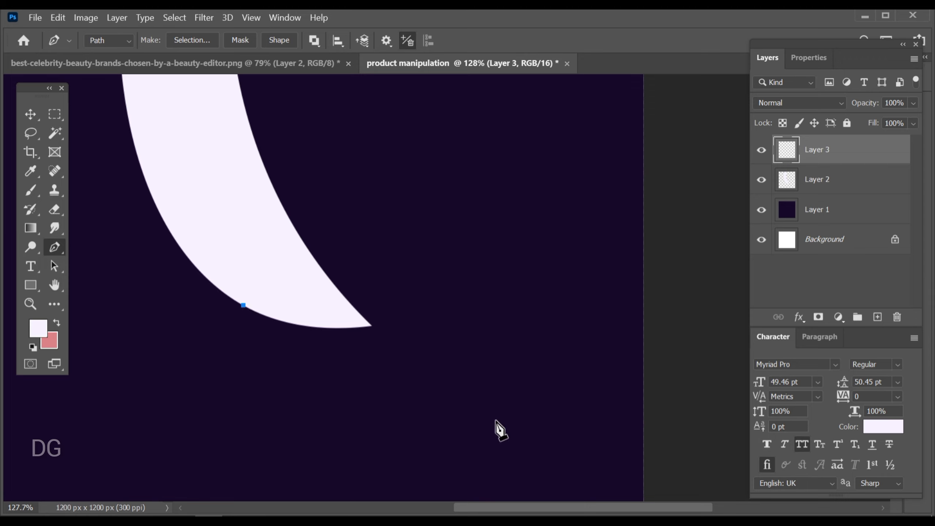
pyautogui.click(443, 368)
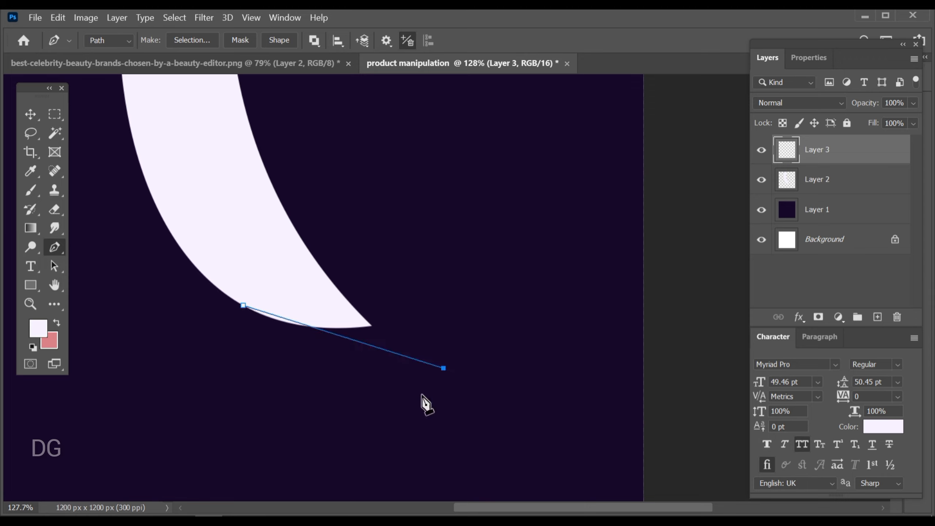
pyautogui.click(670, 274)
pyautogui.scroll(-4, 673, 192)
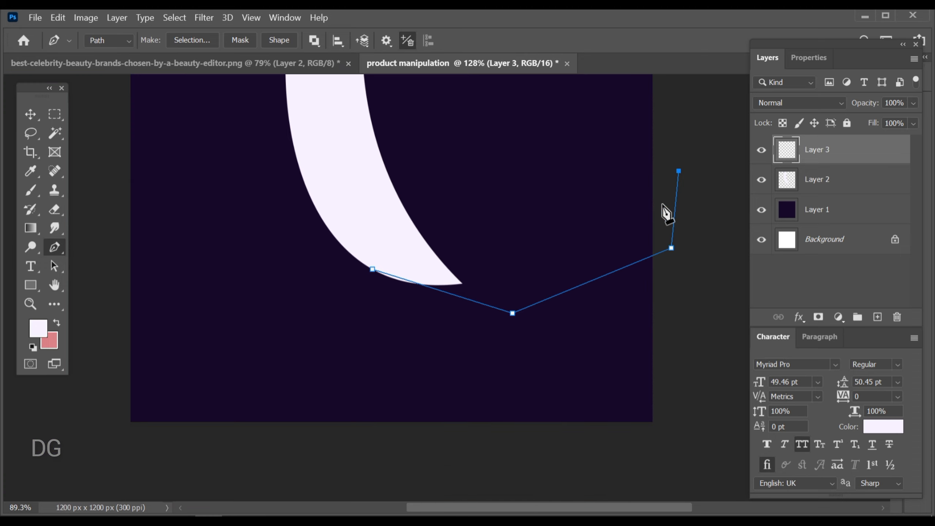
pyautogui.scroll(5, 590, 239)
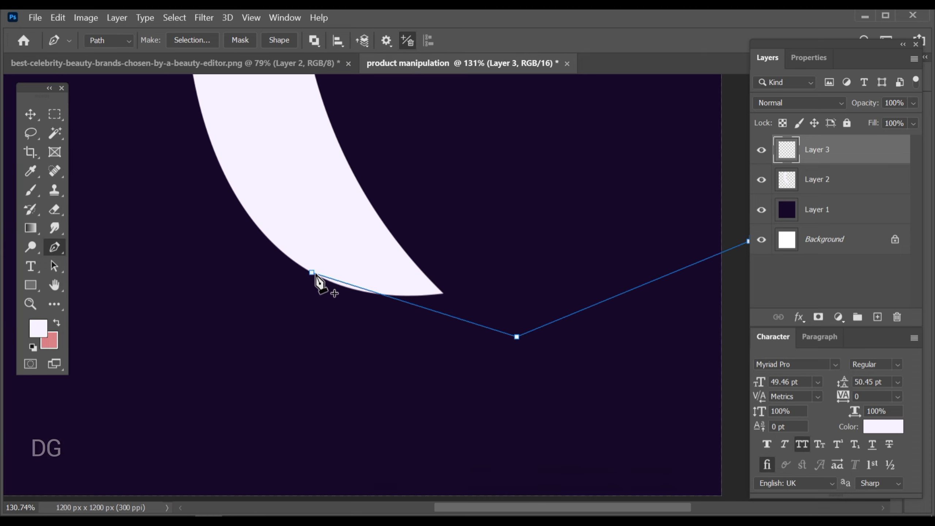
pyautogui.click(310, 272)
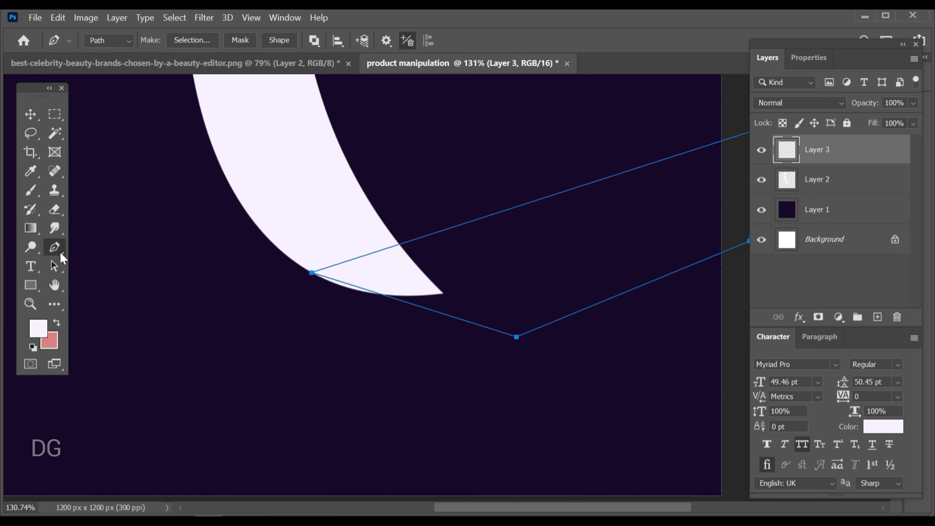
# Curve the new path's lower-left side along the crescent's edge and bow its upper side downward with the Curvature Pen
pyautogui.rightClick(58, 251)
pyautogui.click(125, 274)
pyautogui.moveTo(385, 357); pyautogui.dragTo(293, 359)
pyautogui.scroll(3, 243, 295)
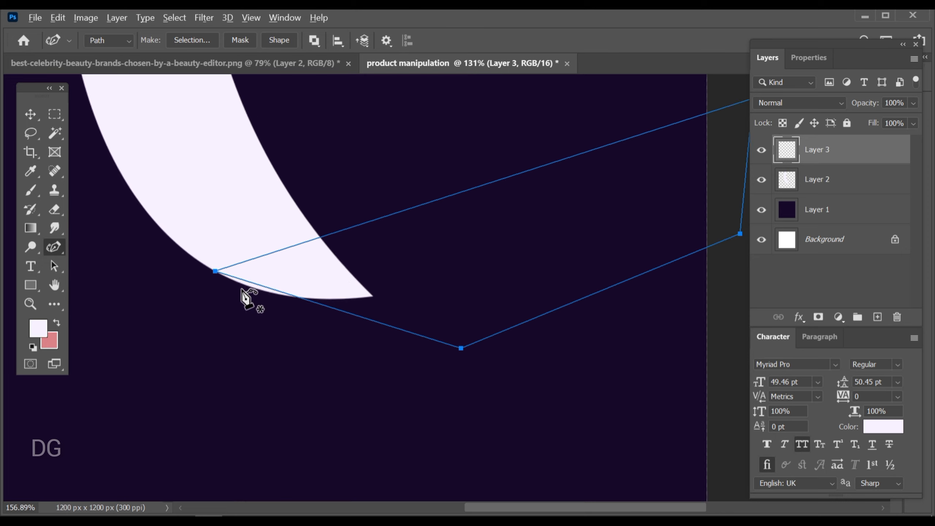
pyautogui.click(247, 289)
pyautogui.moveTo(420, 339); pyautogui.dragTo(271, 361)
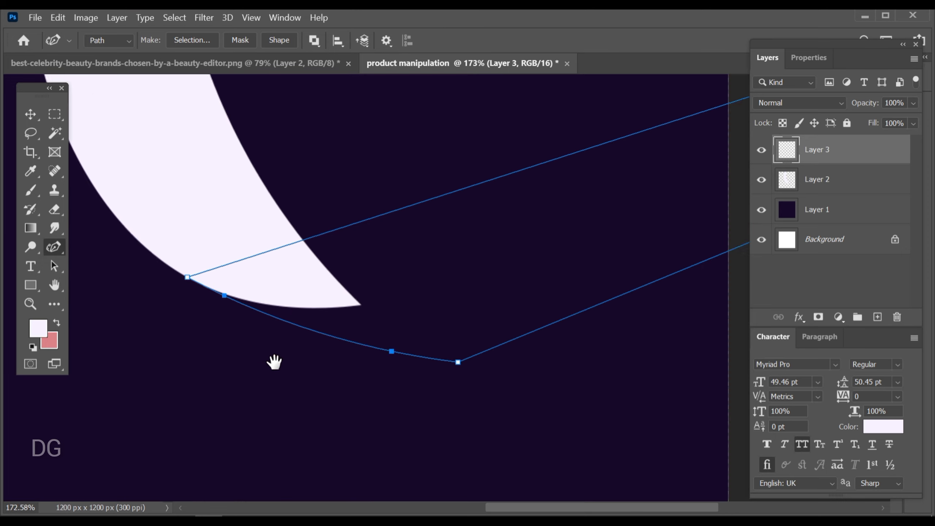
pyautogui.moveTo(271, 257); pyautogui.dragTo(295, 333)
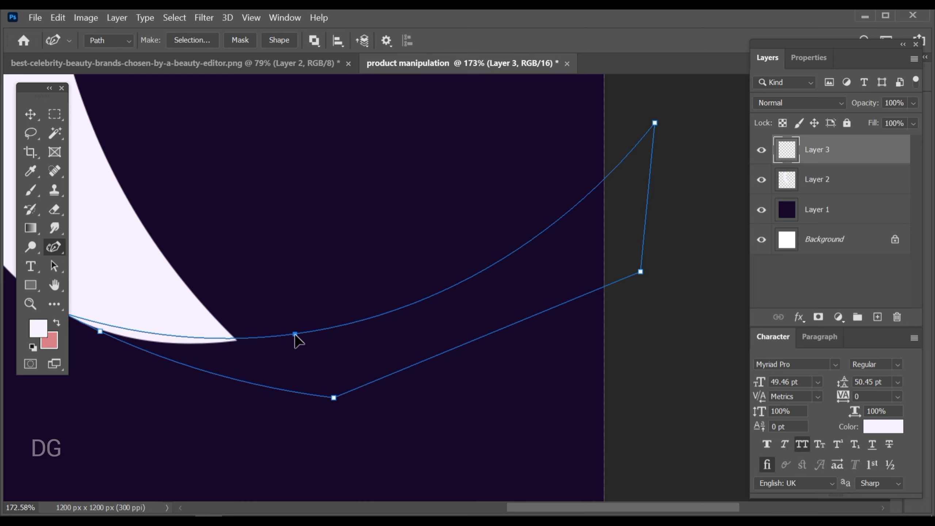
# Bow the path's lower-right side outward with a new Curvature Pen point and pull the bottom anchor point lower
pyautogui.scroll(-4, 297, 364)
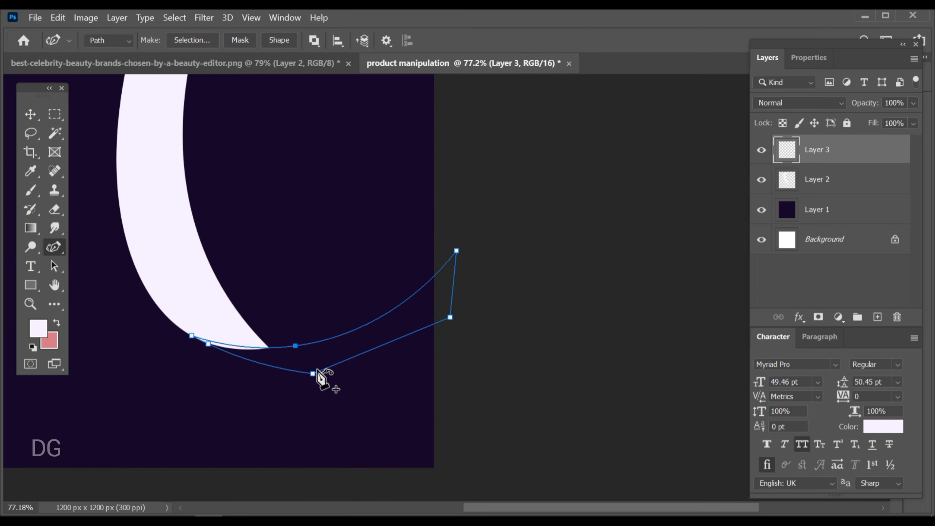
pyautogui.scroll(3, 316, 374)
pyautogui.moveTo(379, 362); pyautogui.dragTo(379, 361)
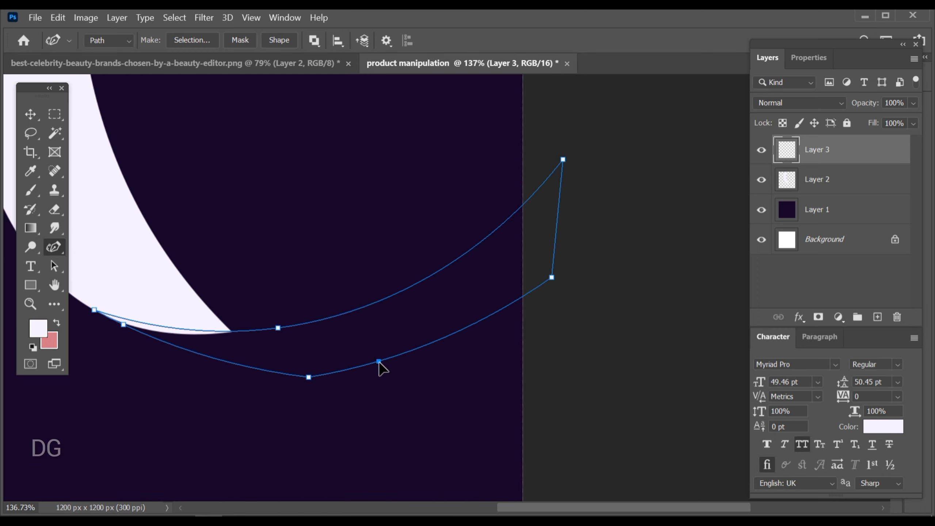
pyautogui.moveTo(309, 377); pyautogui.dragTo(308, 404)
pyautogui.moveTo(377, 360); pyautogui.dragTo(432, 378)
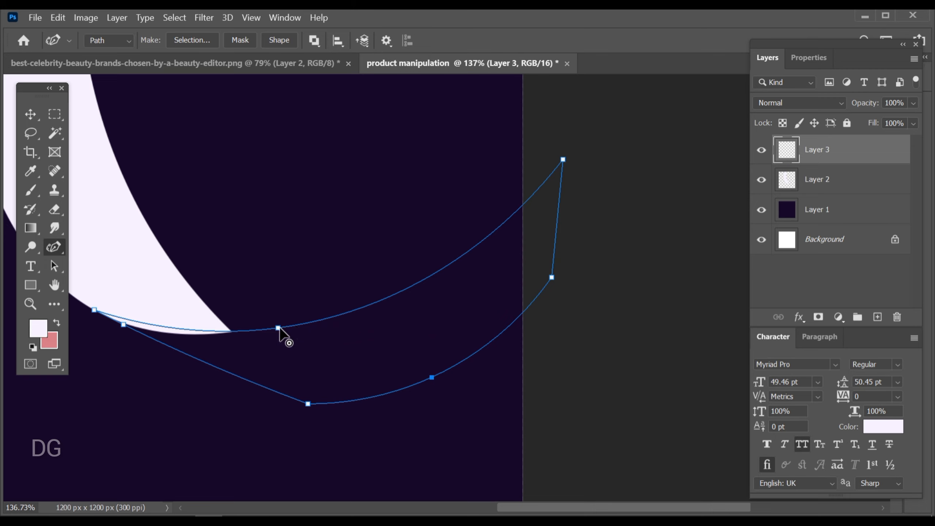
# Fine-tune the path's upper, bottom and lower-left anchor points and lower its right-hand bottom corner slightly beyond the canvas edge
pyautogui.moveTo(279, 328); pyautogui.dragTo(281, 325)
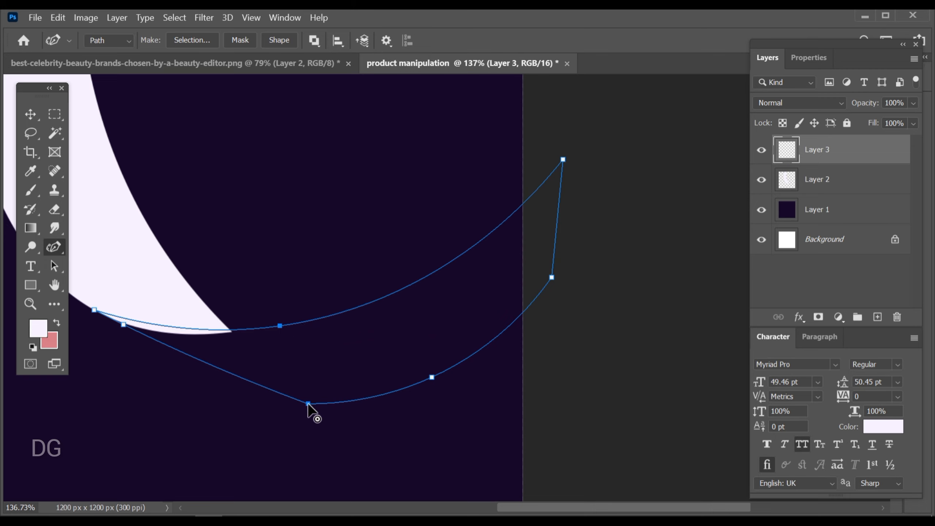
pyautogui.moveTo(308, 403); pyautogui.dragTo(306, 398)
pyautogui.moveTo(123, 325); pyautogui.dragTo(139, 338)
pyautogui.scroll(-5, 177, 383)
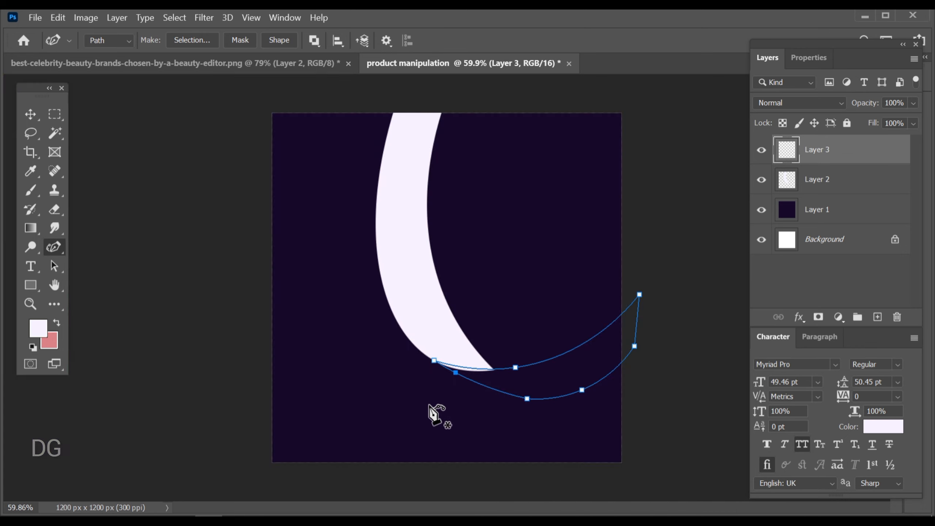
pyautogui.scroll(3, 642, 433)
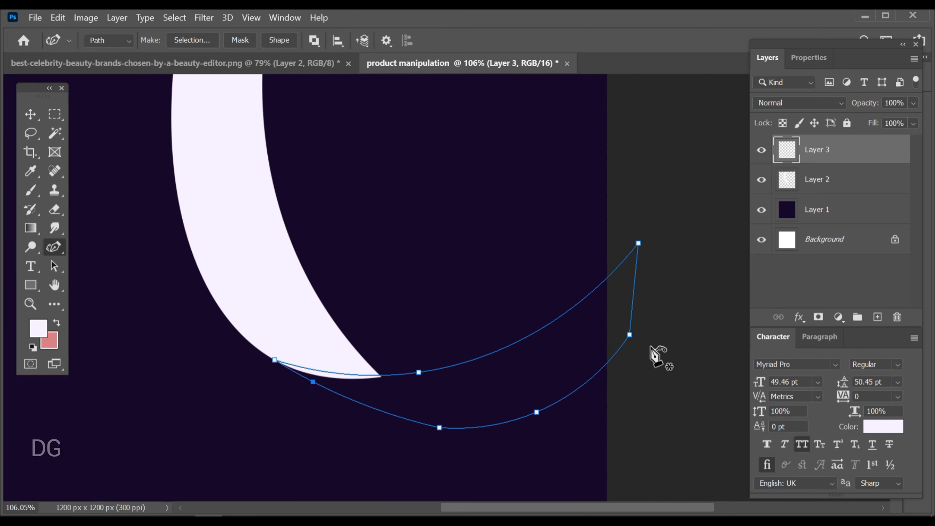
pyautogui.moveTo(629, 338); pyautogui.dragTo(628, 358)
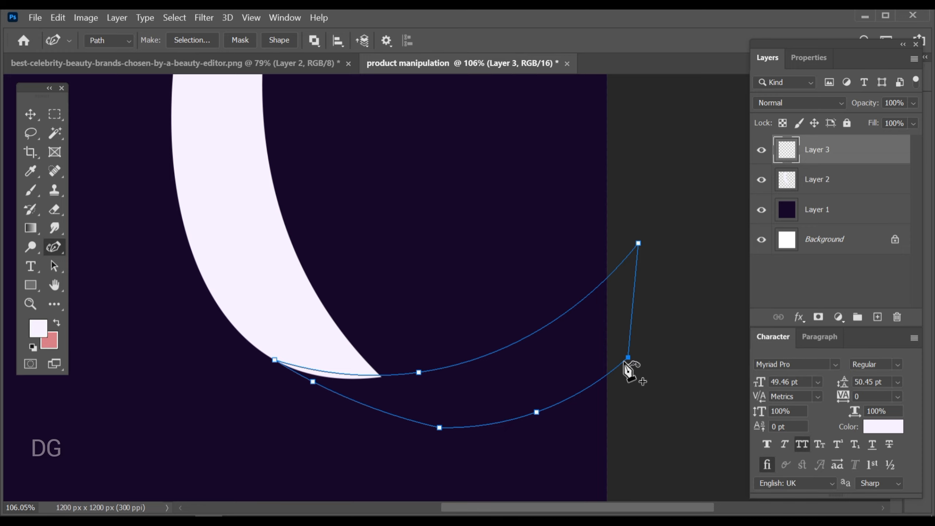
# Convert the curved path to a selection and choose a dark muted purple as the foreground color
pyautogui.click(31, 114)
pyautogui.scroll(-2, 345, 239)
pyautogui.hotkey('ctrl', 'Return')
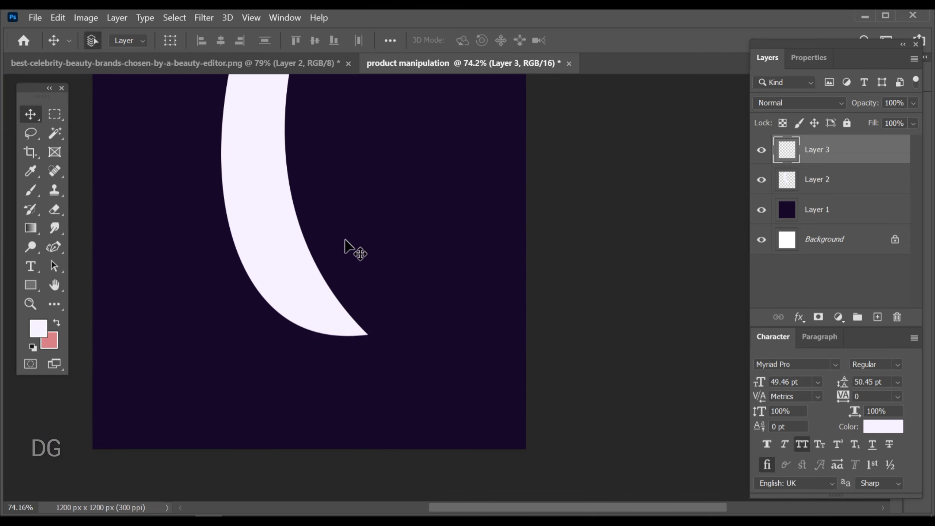
pyautogui.click(31, 328)
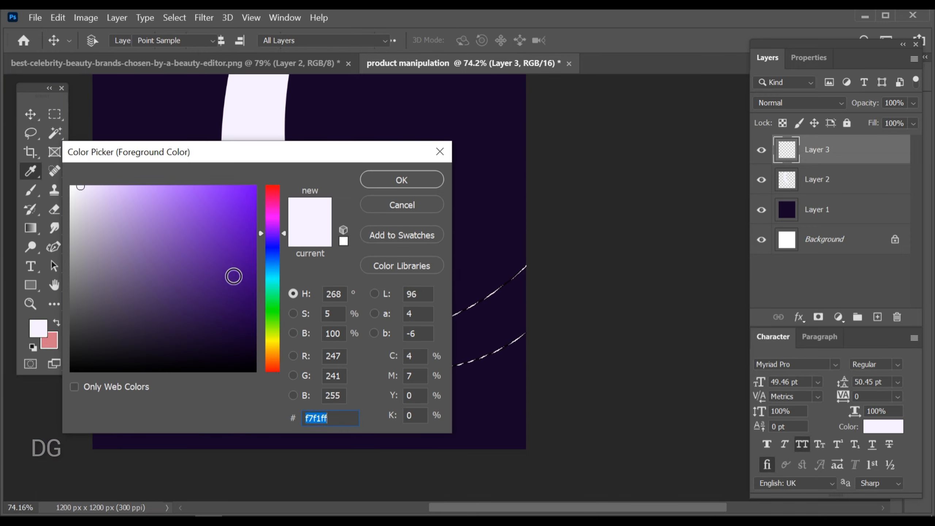
pyautogui.moveTo(234, 273); pyautogui.dragTo(142, 320)
pyautogui.click(368, 179)
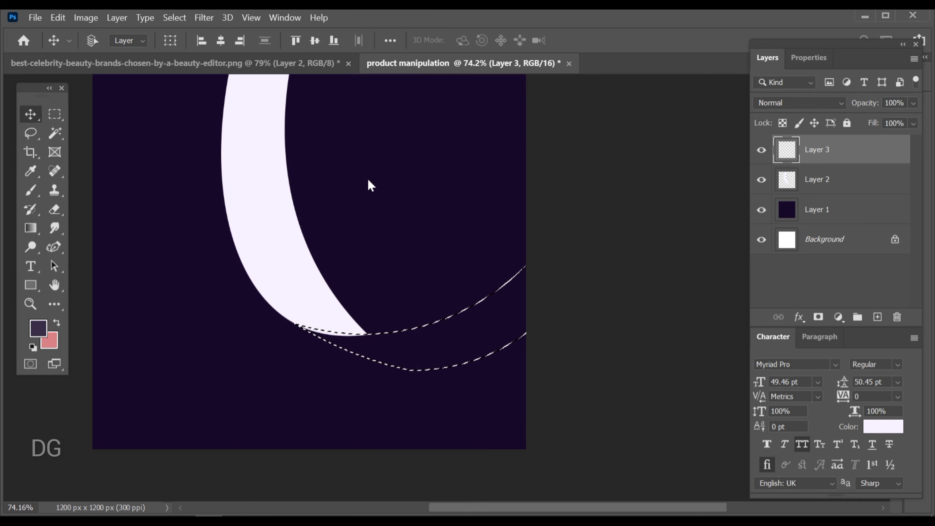
# Fill the selection on Layer 3 with the dark muted purple foreground color and deselect
pyautogui.hotkey('alt', 'BackSpace')
pyautogui.press('ctrl')
pyautogui.hotkey('ctrl', 'd')
pyautogui.scroll(-2, 407, 383)
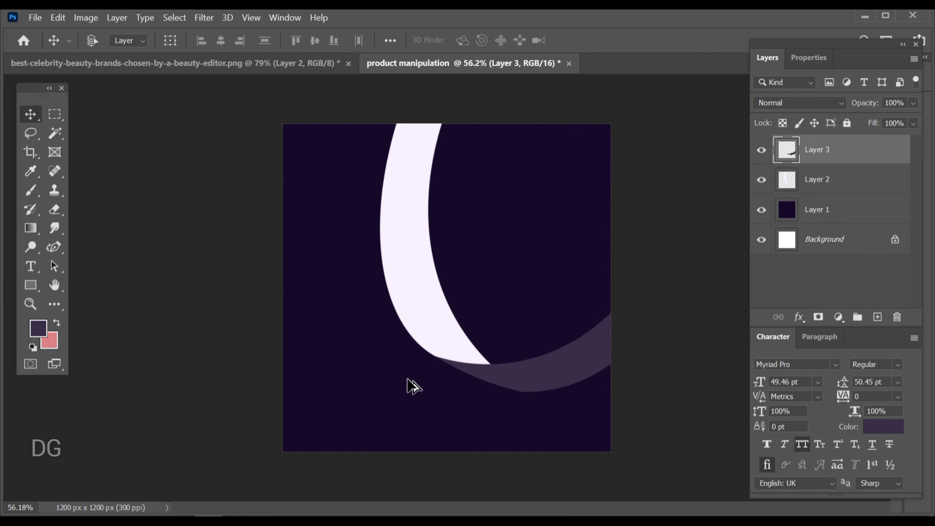
# Move Layer 3 below Layer 2 in the layer stack so the dark ribbon sits behind the crescent
pyautogui.scroll(-1, 547, 360)
pyautogui.scroll(1, 549, 397)
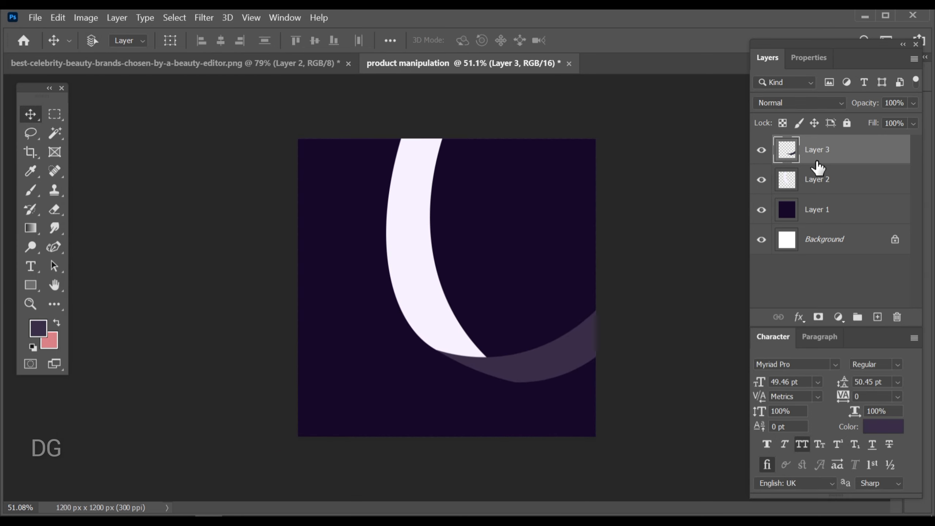
pyautogui.moveTo(818, 162); pyautogui.dragTo(855, 199)
pyautogui.scroll(3, 589, 410)
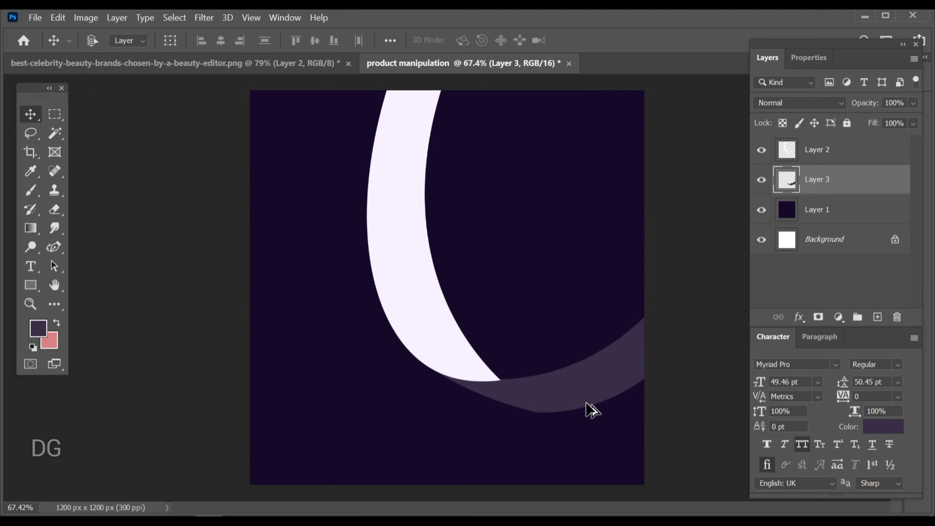
pyautogui.scroll(-2, 594, 409)
pyautogui.scroll(2, 596, 412)
pyautogui.scroll(1, 608, 406)
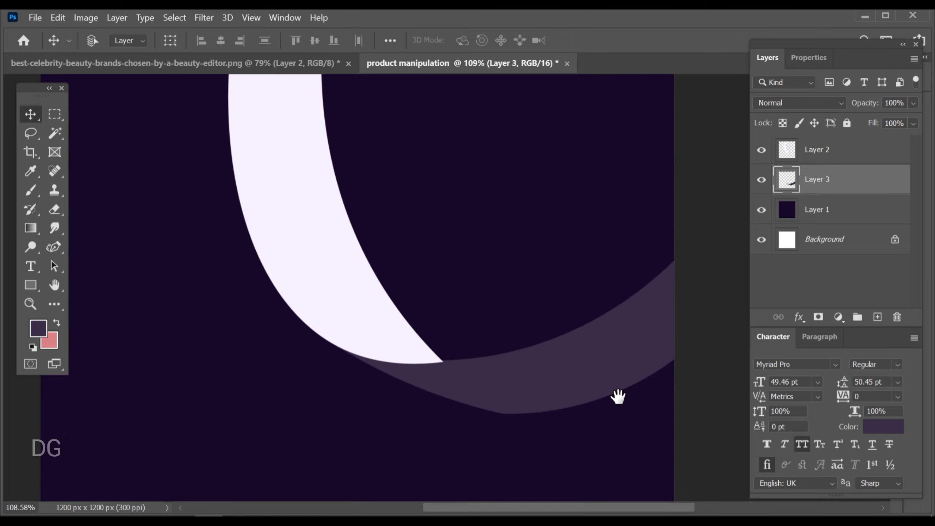
# Draw a closed four-point Pen path around the kink on the dark ribbon's lower edge
pyautogui.moveTo(616, 392); pyautogui.dragTo(560, 340)
pyautogui.scroll(1, 539, 345)
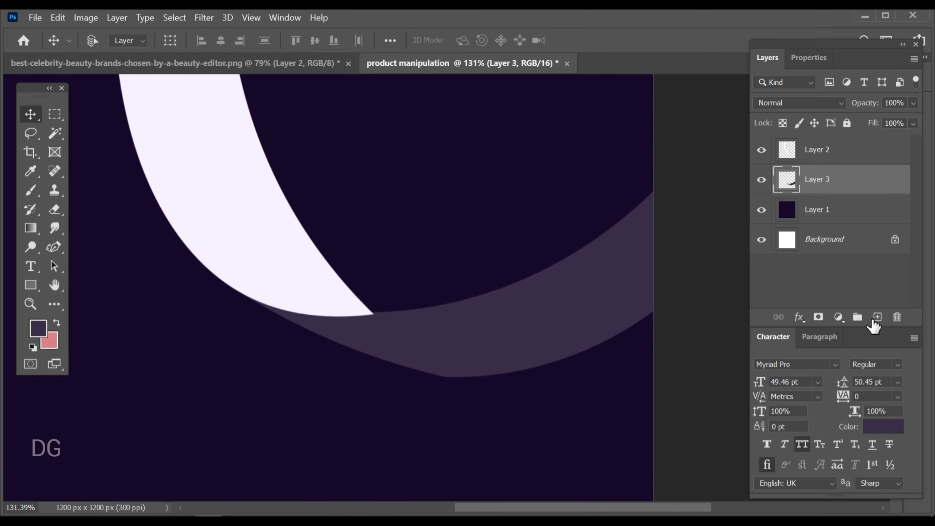
pyautogui.moveTo(54, 247); pyautogui.dragTo(106, 245)
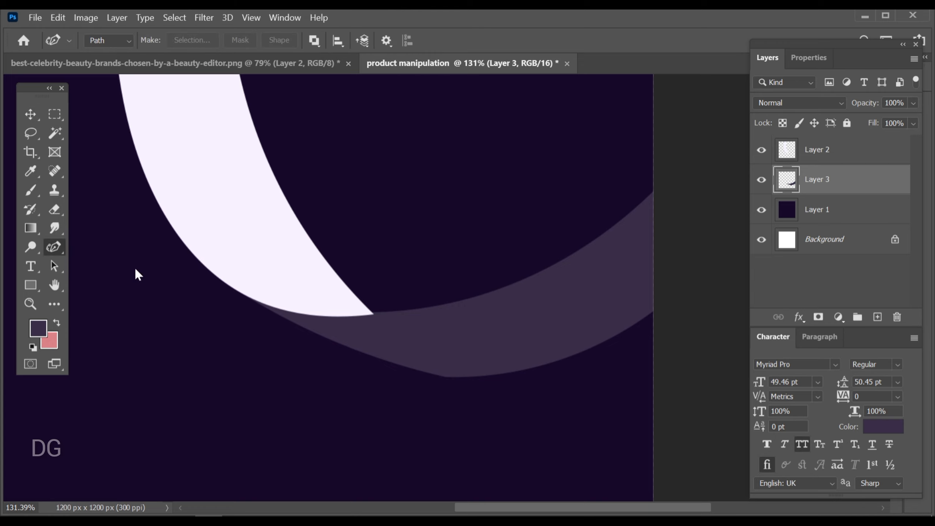
pyautogui.scroll(1, 369, 382)
pyautogui.click(320, 356)
pyautogui.click(598, 366)
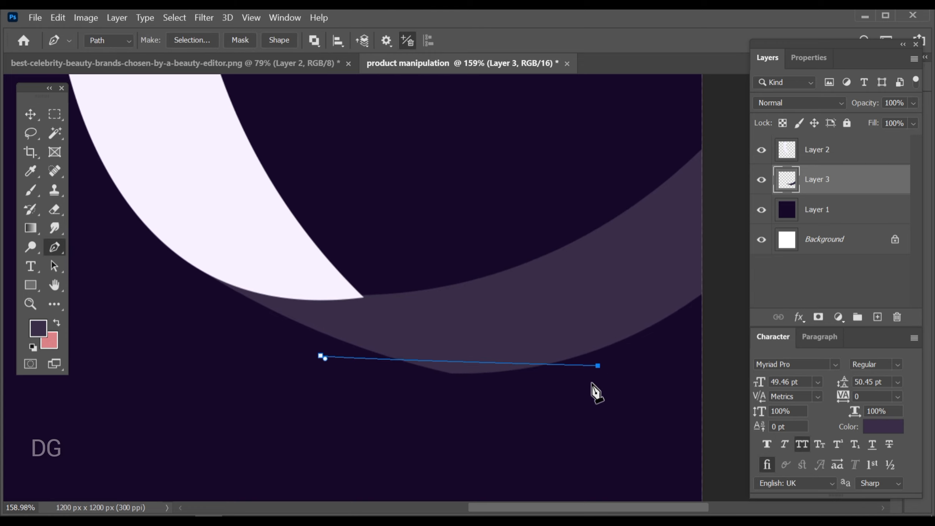
pyautogui.click(517, 423)
pyautogui.click(311, 403)
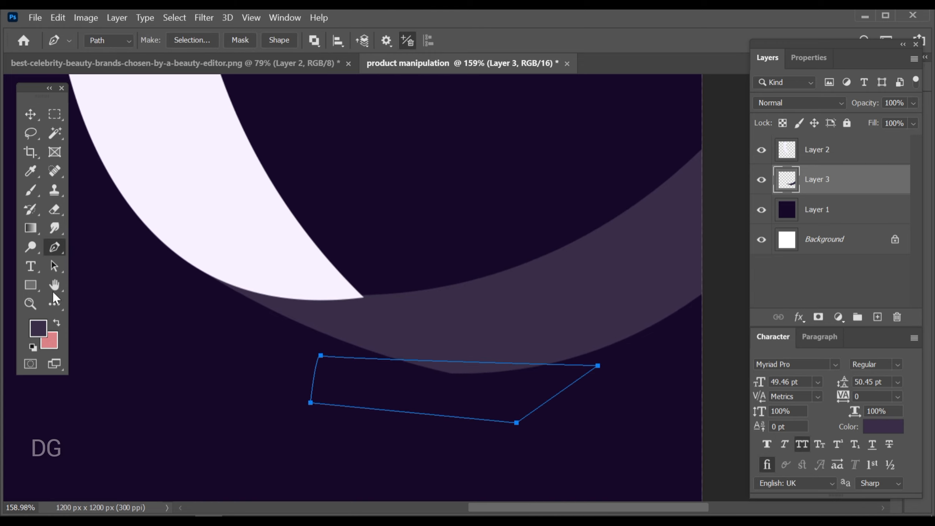
# Try to bow the new path's upper side downward along the ribbon's lower edge with the Curvature Pen
pyautogui.moveTo(54, 251); pyautogui.dragTo(117, 270)
pyautogui.scroll(1, 473, 384)
pyautogui.moveTo(463, 361); pyautogui.dragTo(463, 369)
pyautogui.press('Delete')
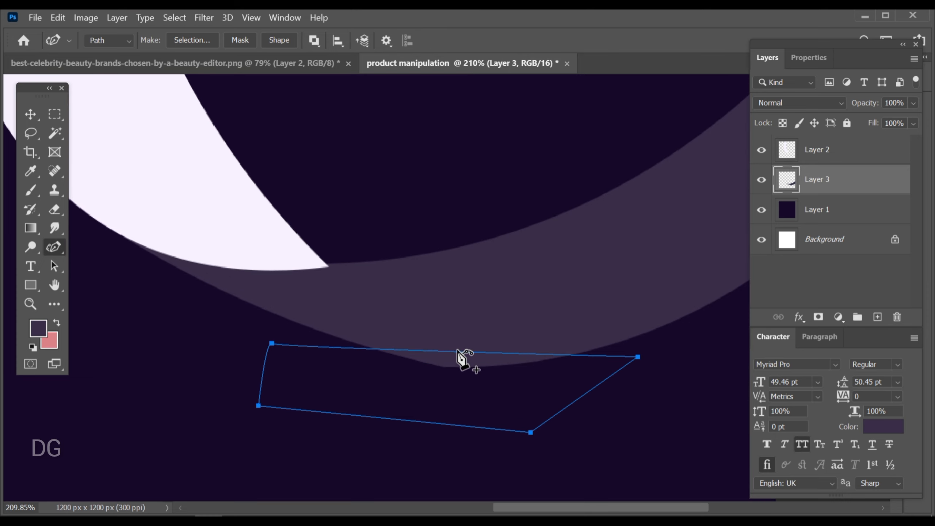
pyautogui.click(465, 359)
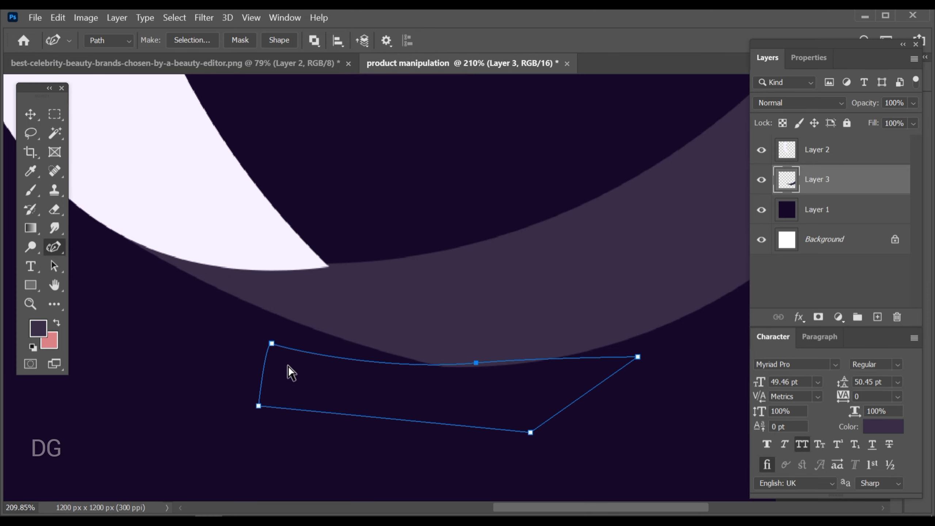
pyautogui.press('Delete')
# Add a point just beyond the path's upper-left end and convert it to a sharp corner with the Convert Point Tool
pyautogui.moveTo(272, 347); pyautogui.dragTo(244, 330)
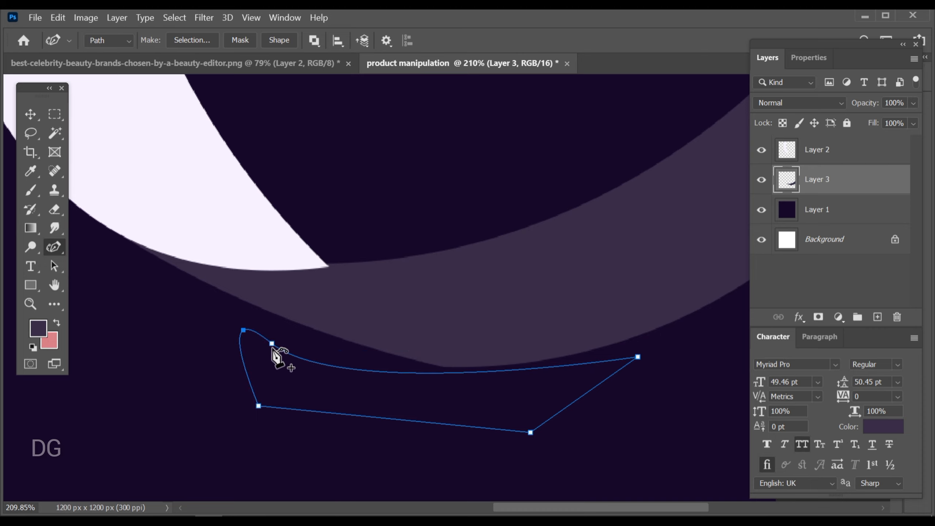
pyautogui.moveTo(335, 355); pyautogui.dragTo(513, 370)
pyautogui.scroll(1, 513, 369)
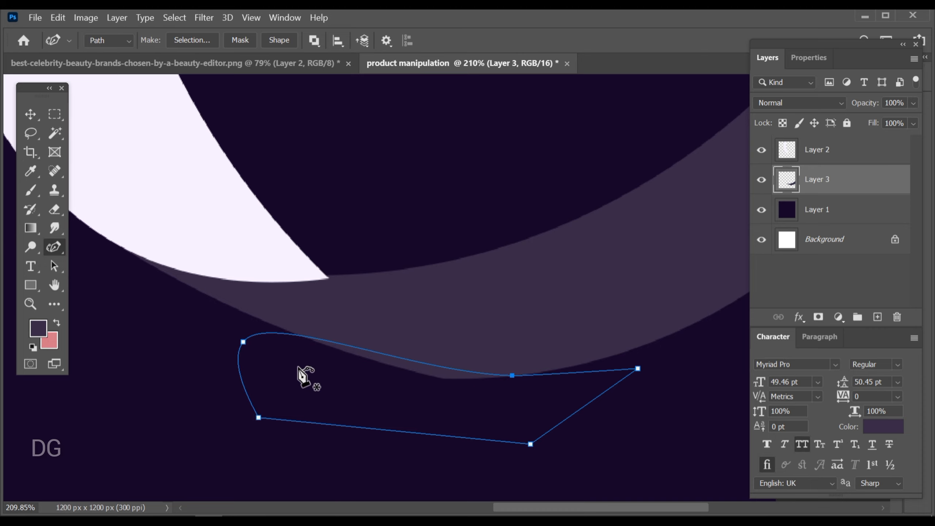
pyautogui.hotkey('ctrl', 'z')
pyautogui.rightClick(51, 254)
pyautogui.click(110, 245)
pyautogui.rightClick(54, 247)
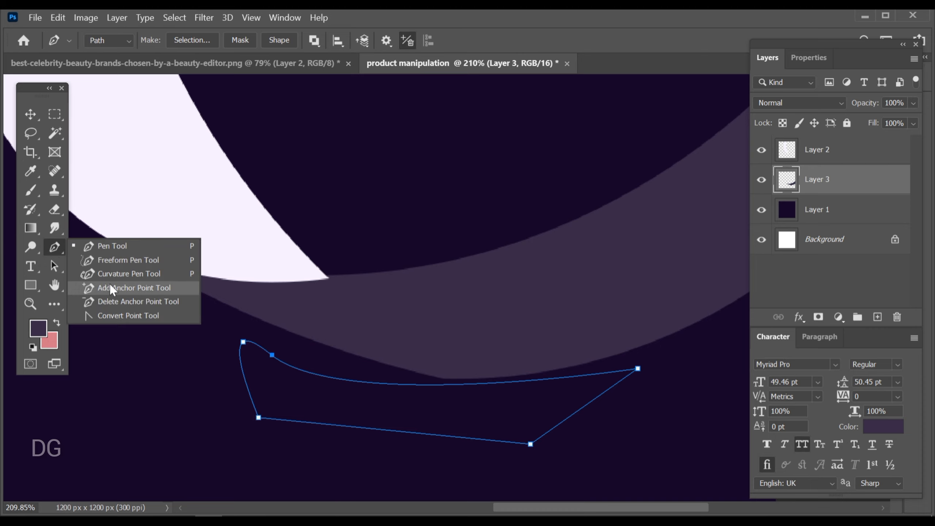
pyautogui.click(117, 316)
pyautogui.click(244, 343)
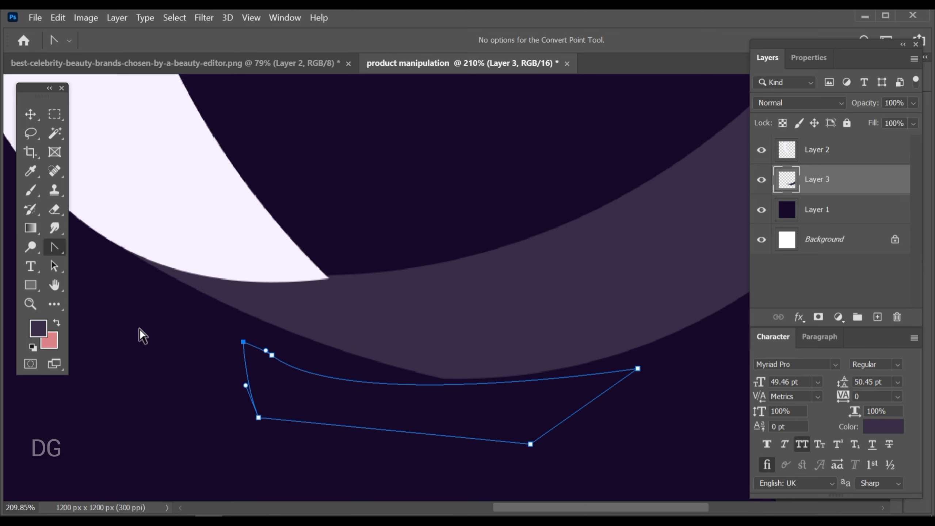
# Curve the path's upper side along the ribbon's lower edge with the Curvature Pen and move its upper-left corner onto that edge
pyautogui.rightClick(56, 251)
pyautogui.click(111, 274)
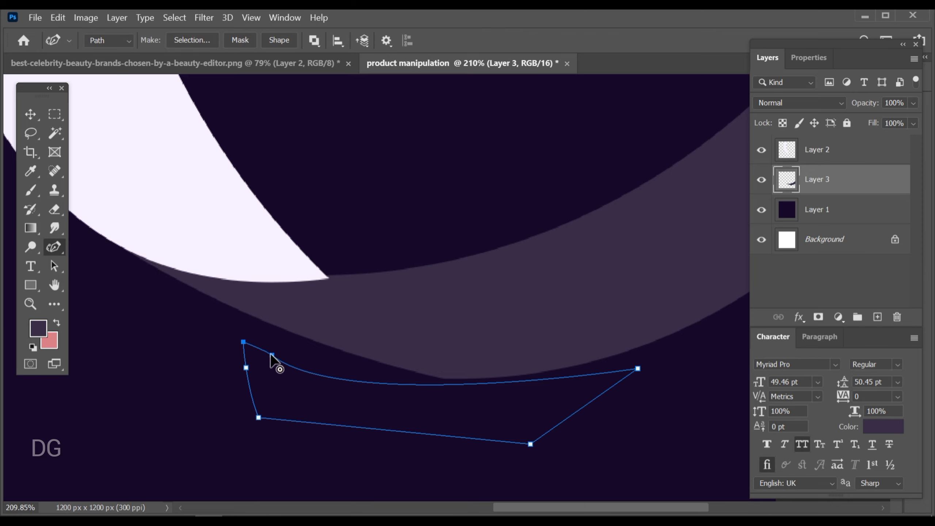
pyautogui.moveTo(402, 369); pyautogui.dragTo(547, 378)
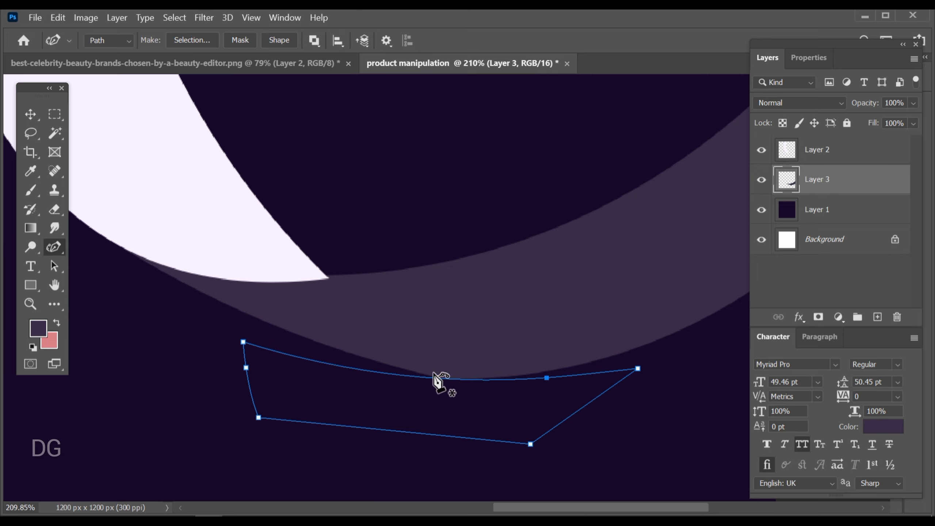
pyautogui.moveTo(253, 335); pyautogui.dragTo(270, 310)
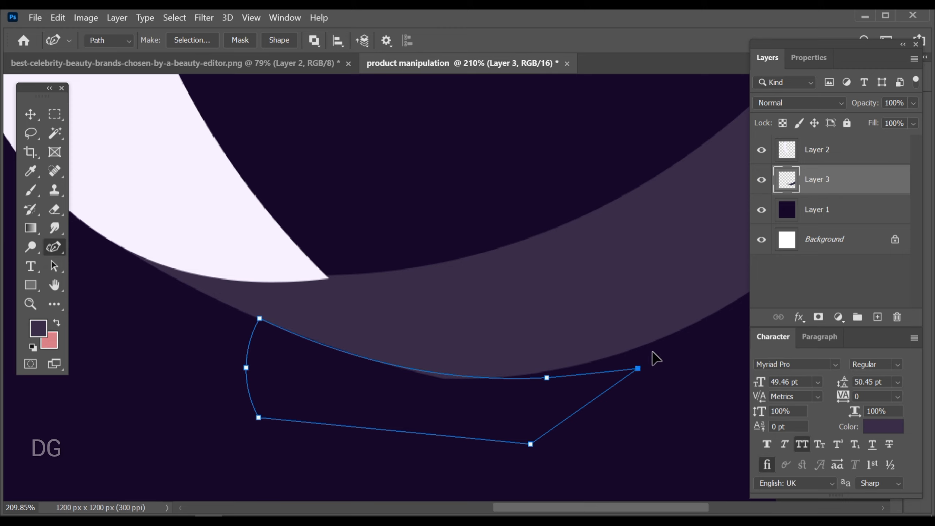
# Extend the path's right end with a point on the ribbon's edge and shift the upper curve point left and slightly up
pyautogui.moveTo(653, 353); pyautogui.dragTo(671, 335)
pyautogui.click(549, 378)
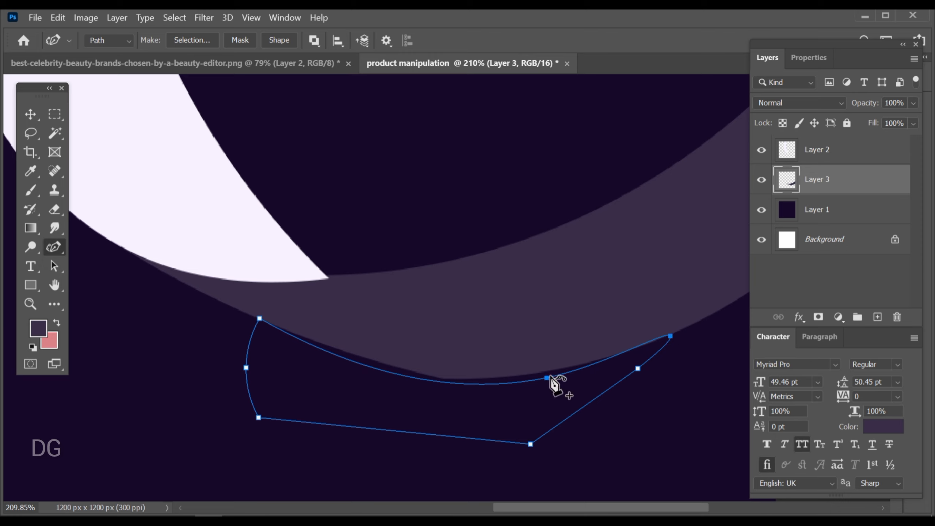
pyautogui.moveTo(547, 378); pyautogui.dragTo(496, 372)
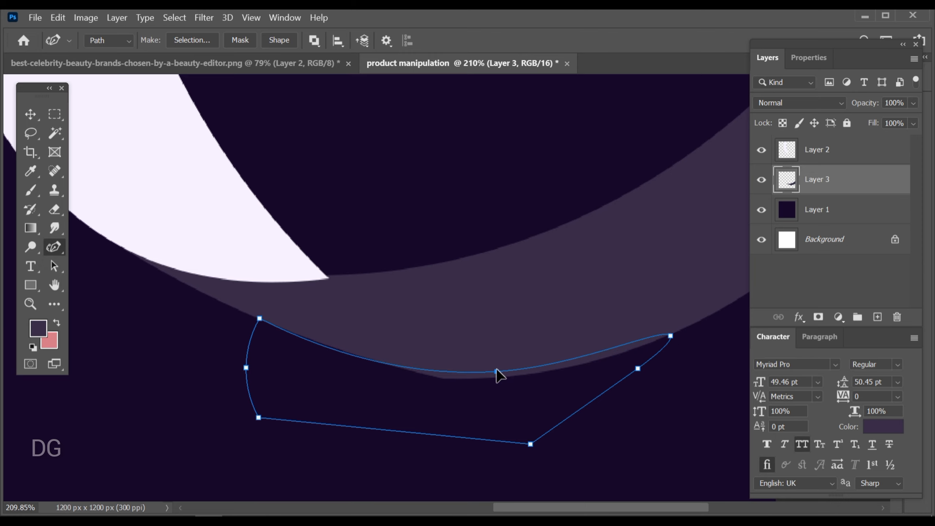
# Convert the path's new right-end point to a sharp corner and nudge the upper curve point to smooth the trim line
pyautogui.rightClick(54, 247)
pyautogui.click(115, 316)
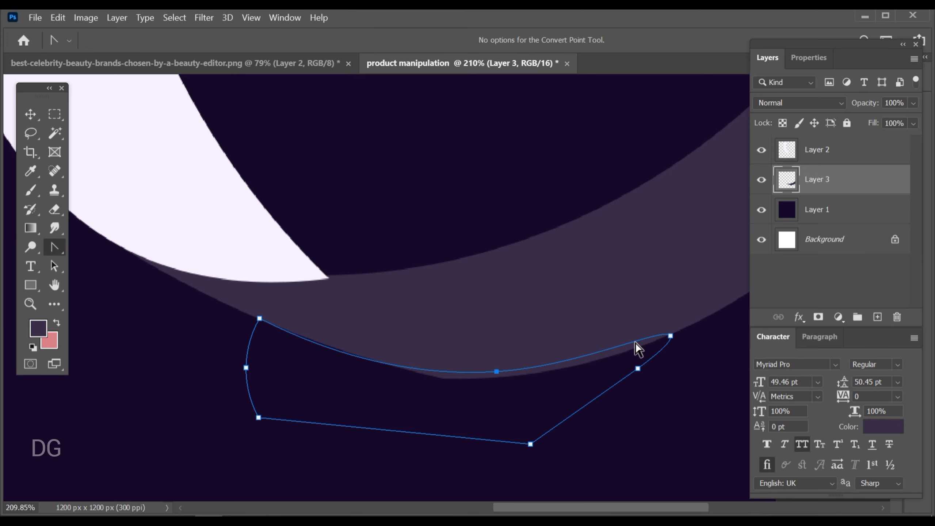
pyautogui.click(671, 336)
pyautogui.rightClick(54, 247)
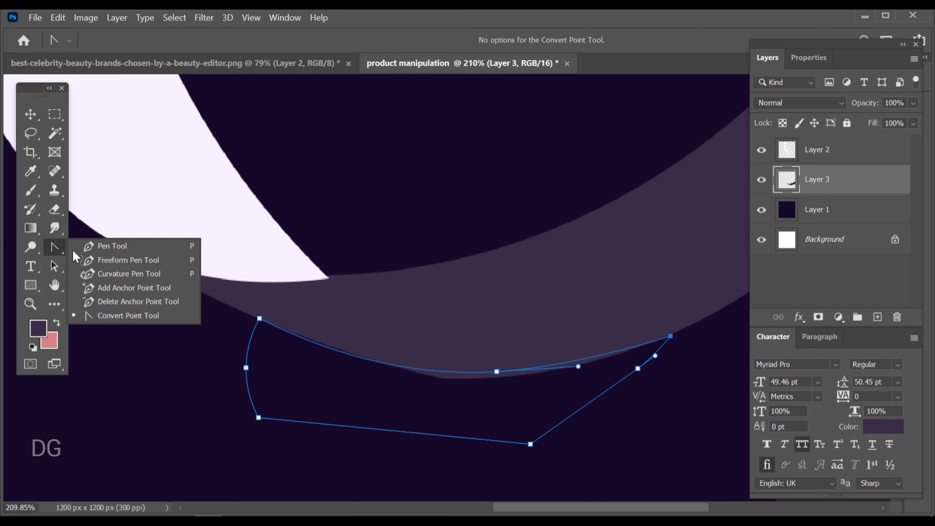
pyautogui.click(114, 274)
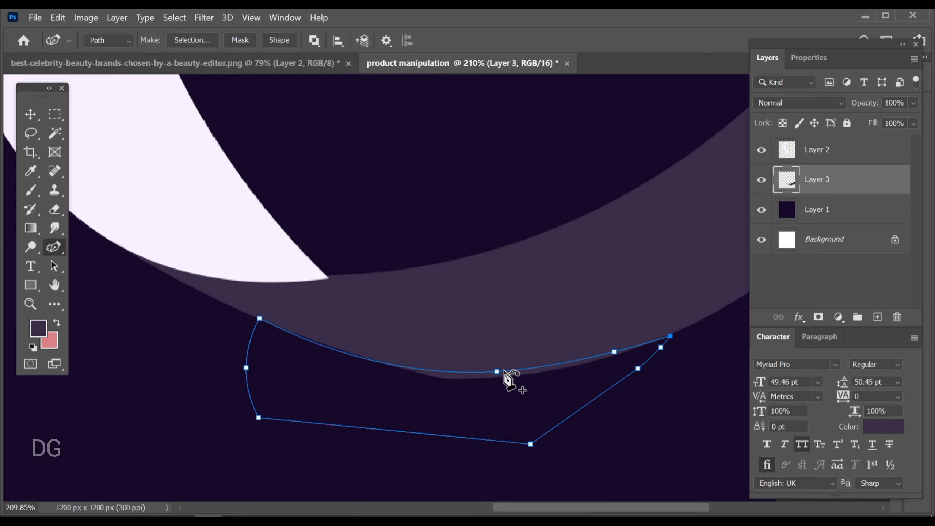
pyautogui.moveTo(497, 371); pyautogui.dragTo(484, 374)
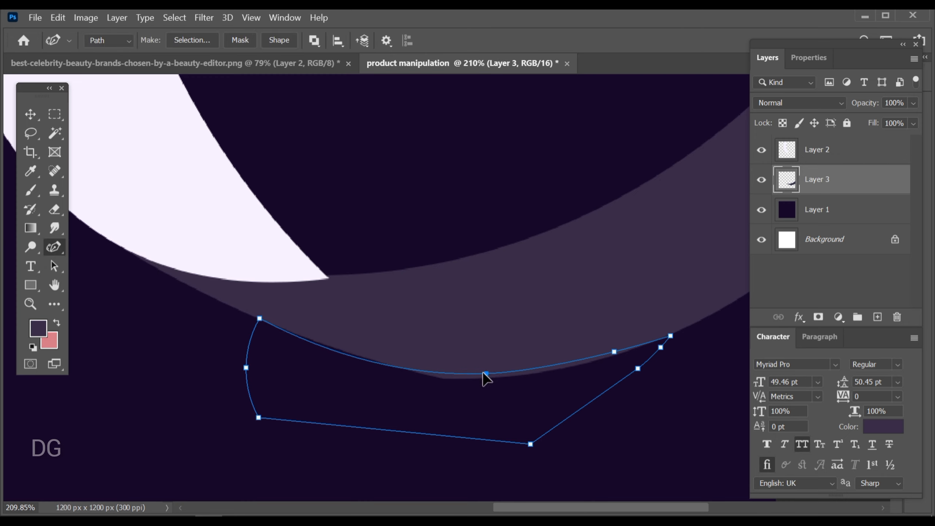
# Convert the path to a selection, delete the enclosed kink from the dark ribbon on Layer 3, and deselect
pyautogui.click(32, 115)
pyautogui.press('ctrl')
pyautogui.press('ctrl')
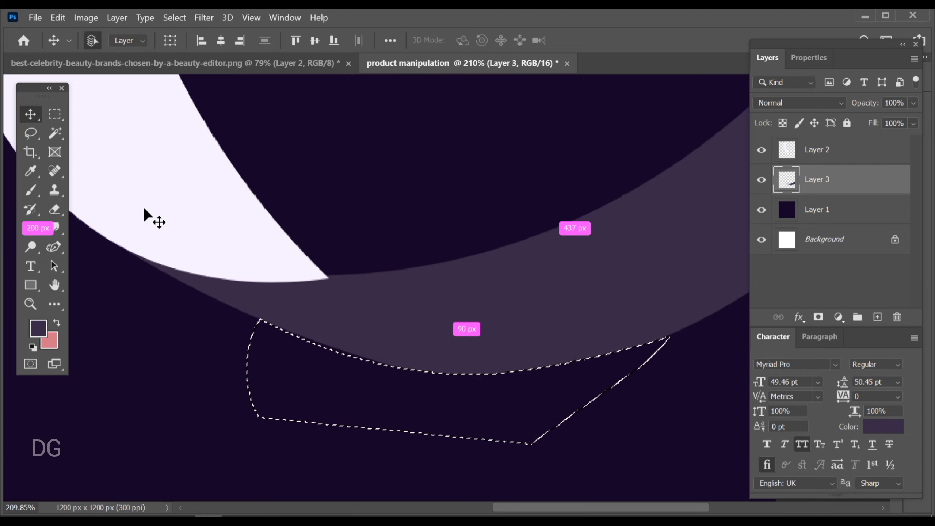
pyautogui.scroll(-6, 417, 311)
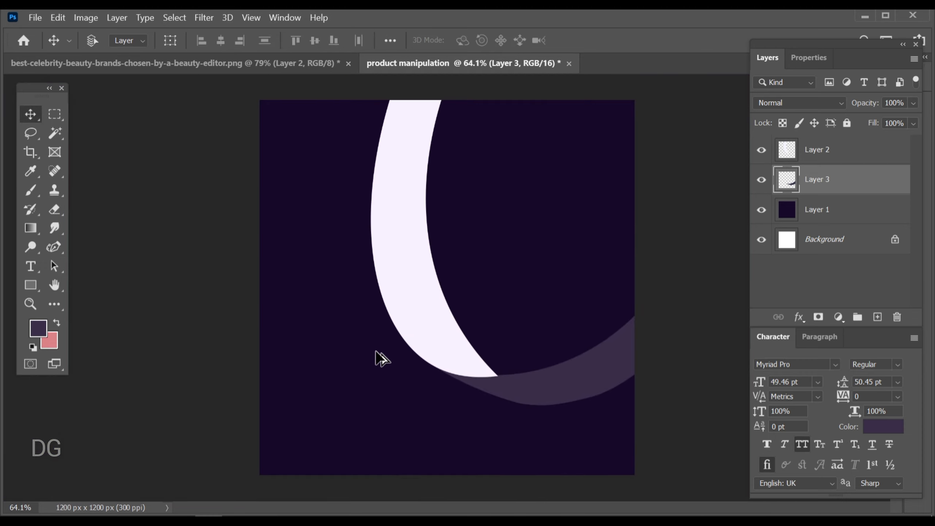
# Undo the last trim of the dark ribbon on Layer 3 back to its editable path and reactivate the Curvature Pen
pyautogui.scroll(3, 650, 439)
pyautogui.press('ctrl')
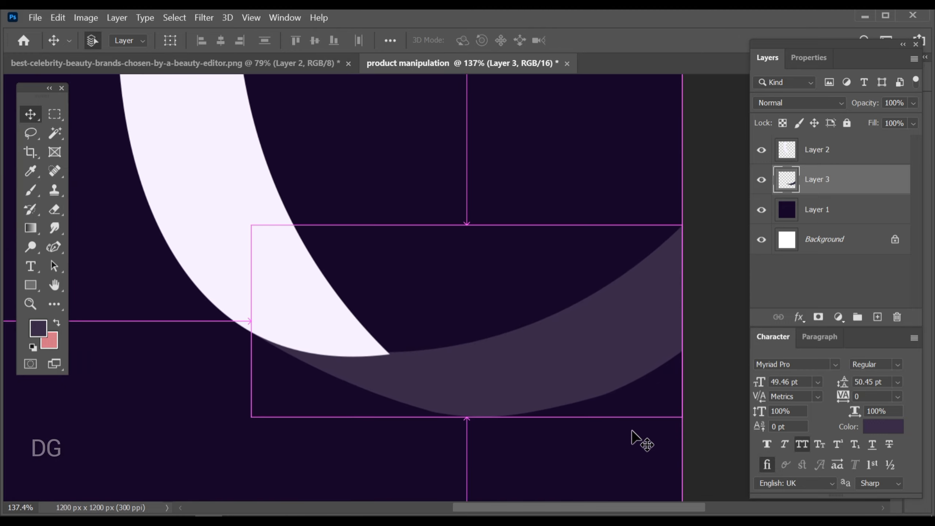
pyautogui.scroll(2, 593, 443)
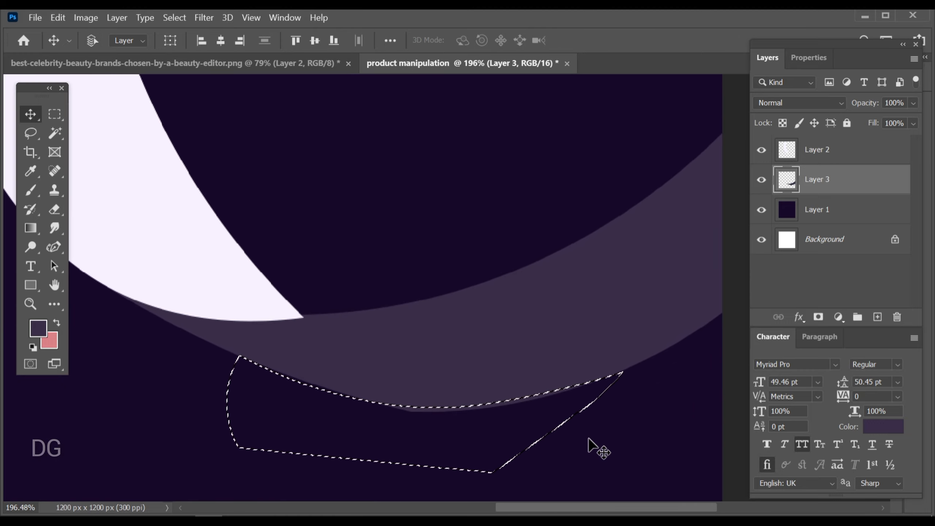
pyautogui.hotkey('ctrl', 'alt', 'p')
pyautogui.rightClick(54, 247)
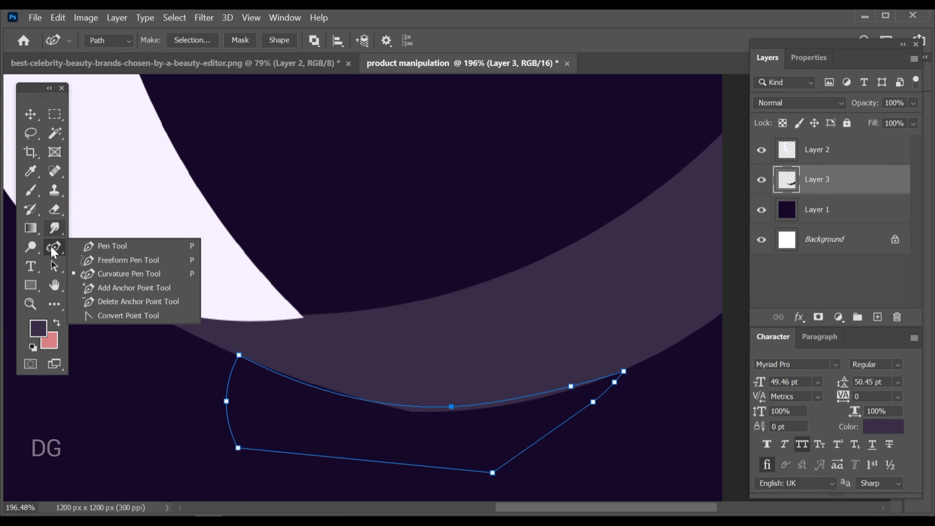
pyautogui.click(110, 276)
pyautogui.scroll(1, 594, 402)
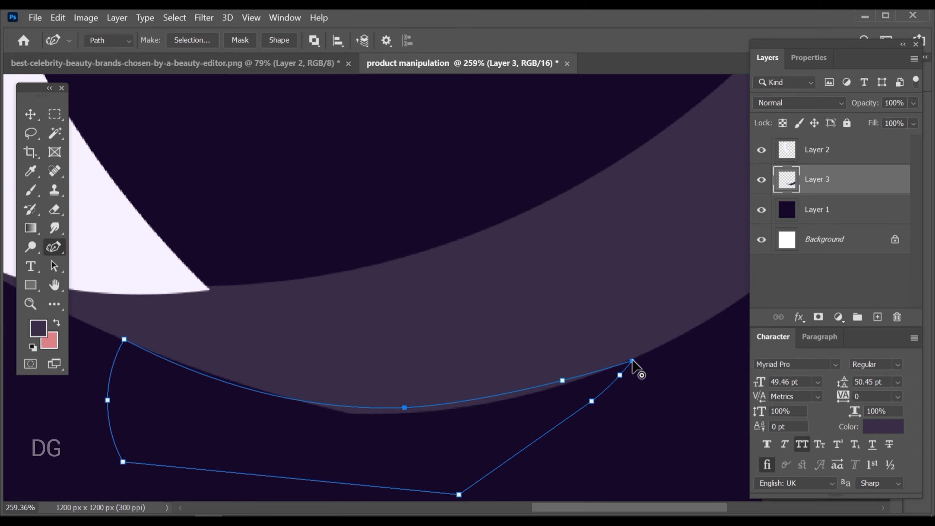
# Move the path's right end point farther up along the ribbon's lower edge and shift the two points beneath it outward
pyautogui.moveTo(633, 361); pyautogui.dragTo(695, 328)
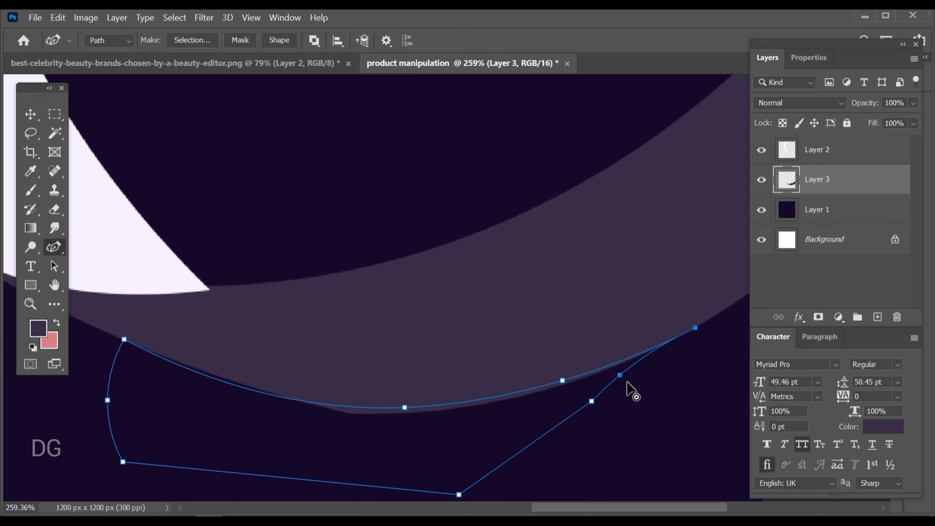
pyautogui.moveTo(620, 375); pyautogui.dragTo(649, 403)
pyautogui.moveTo(592, 402); pyautogui.dragTo(605, 430)
pyautogui.scroll(3, 695, 359)
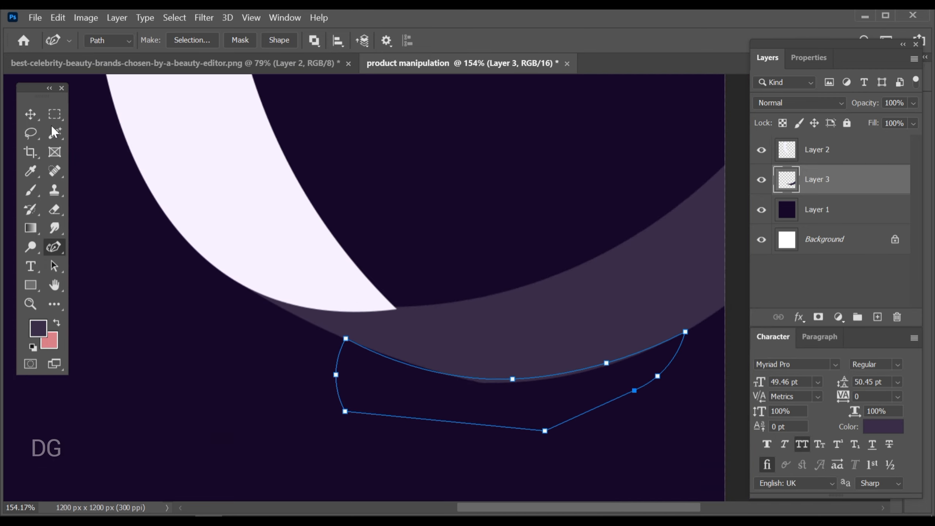
# Convert the adjusted path to a selection, delete the enclosed sliver of the dark ribbon on Layer 3, and deselect
pyautogui.press('v')
pyautogui.hotkey('ctrl', 'Return')
pyautogui.click(167, 238)
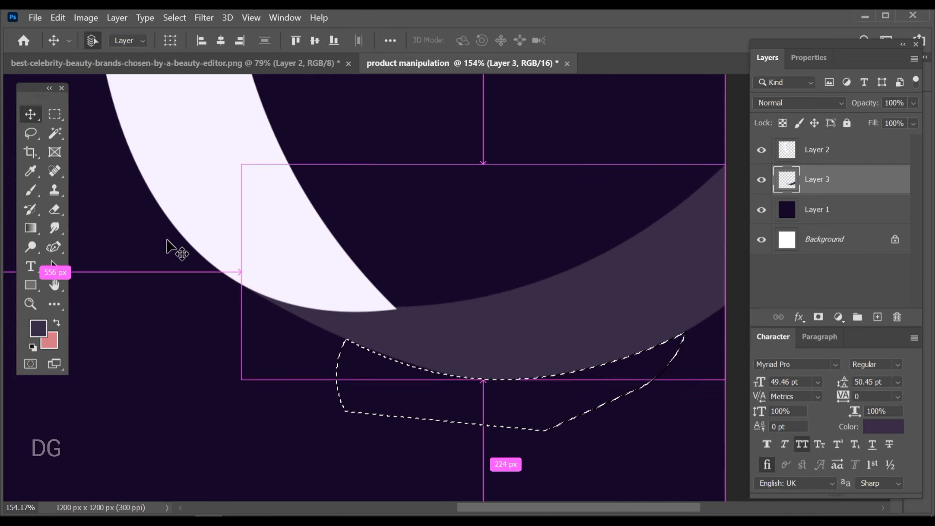
pyautogui.hotkey('ctrl', 'd')
pyautogui.scroll(-4, 244, 248)
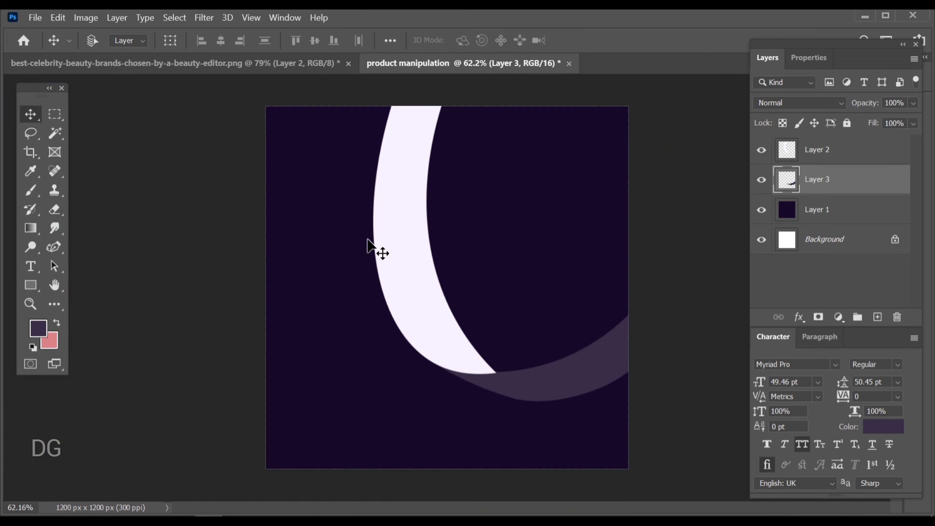
pyautogui.scroll(-1, 456, 265)
pyautogui.scroll(1, 437, 262)
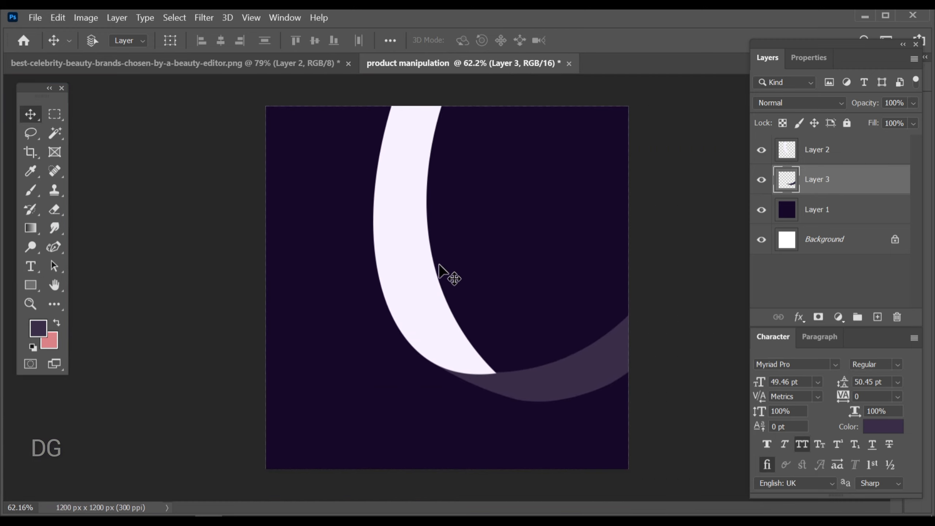
pyautogui.scroll(-1, 438, 263)
pyautogui.scroll(1, 449, 295)
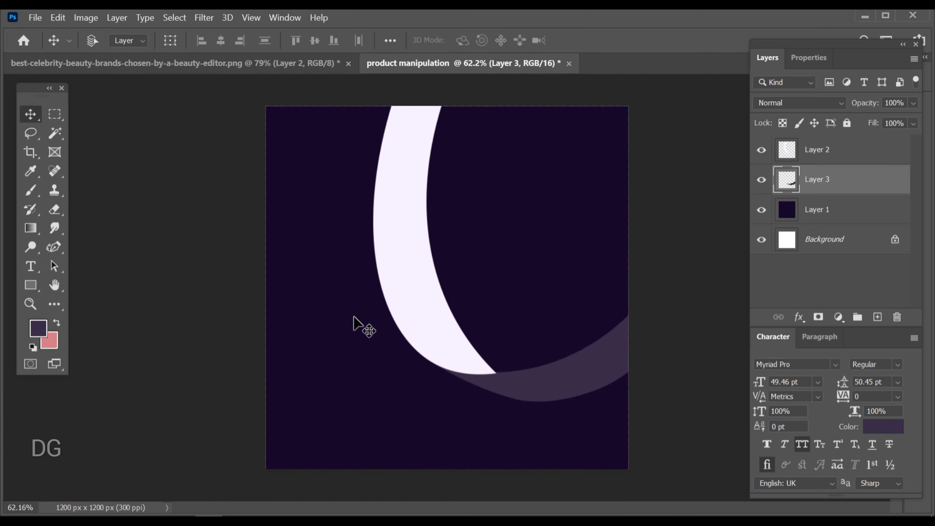
# Add a layer above Layer 3 and draw a closed four-corner Pen path from the canvas's upper-right corner to below the pale ribbon's tip
pyautogui.click(878, 317)
pyautogui.rightClick(52, 250)
pyautogui.click(95, 244)
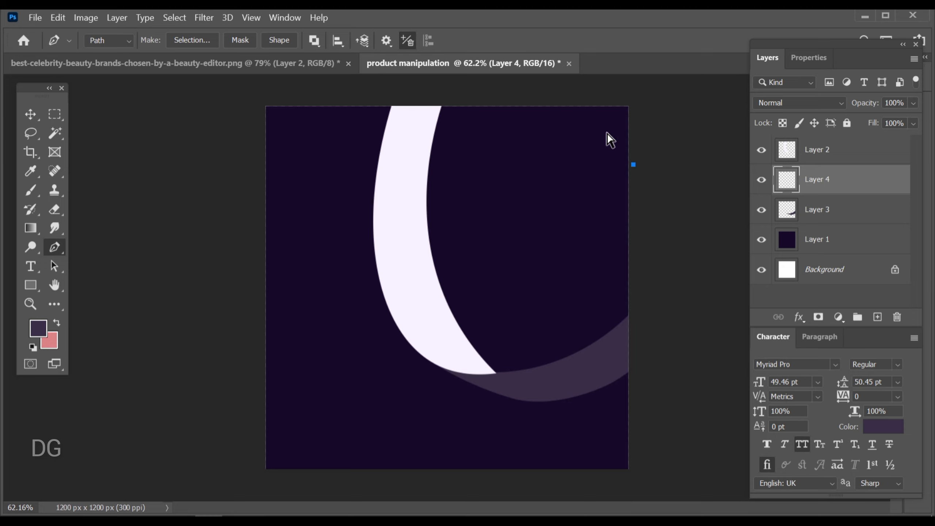
pyautogui.press('Escape')
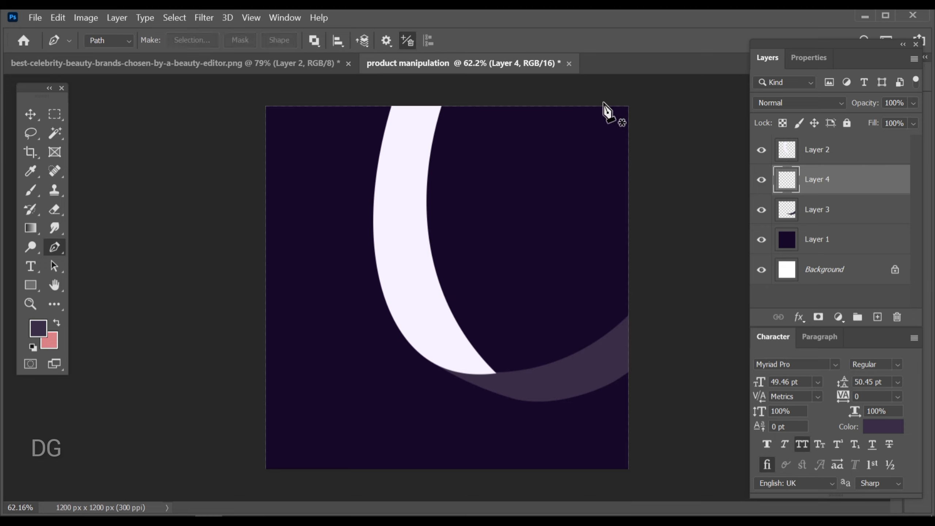
pyautogui.click(603, 101)
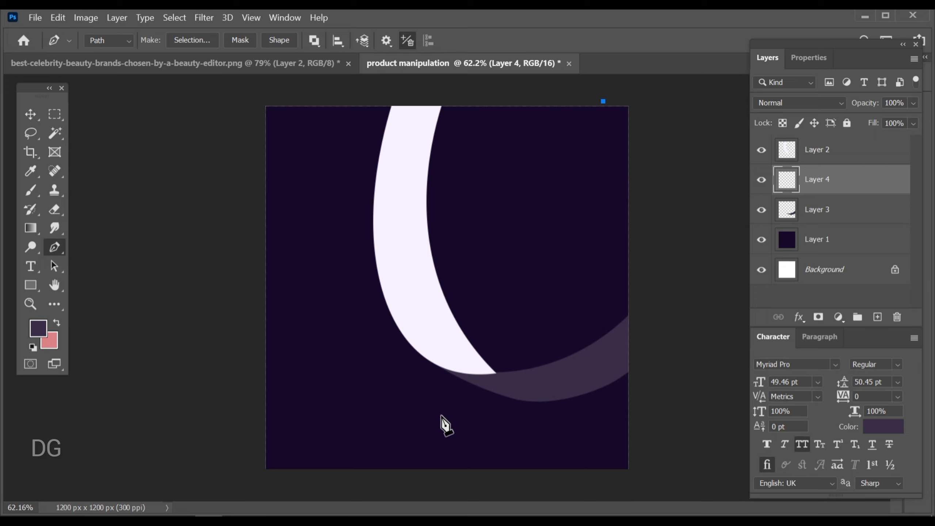
pyautogui.click(425, 403)
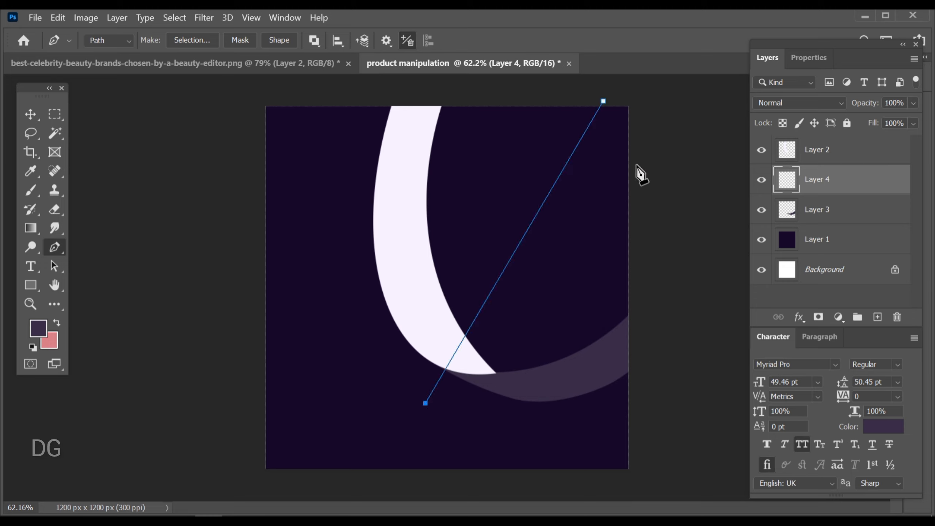
pyautogui.click(639, 169)
pyautogui.click(641, 101)
pyautogui.click(604, 101)
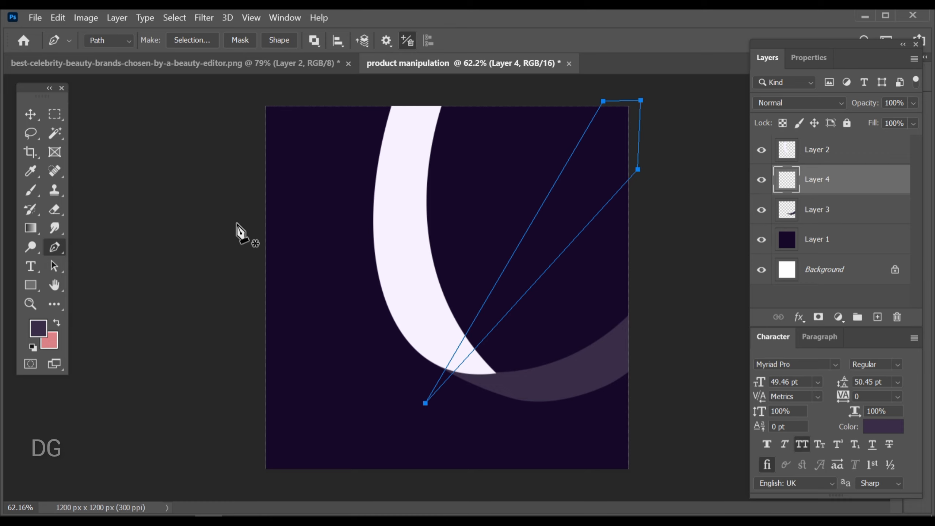
# Bend both long sides of the new path with the Curvature Pen, bowing them down and to the right into a ribbon outline
pyautogui.click(55, 264)
pyautogui.click(56, 254)
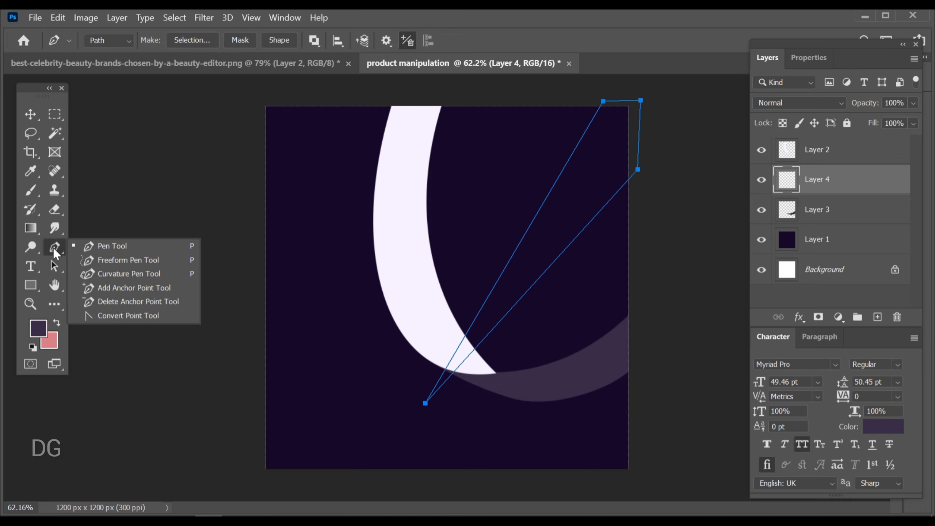
pyautogui.rightClick(53, 247)
pyautogui.press('Escape')
pyautogui.hotkey('shift', 'p')
pyautogui.scroll(1, 429, 422)
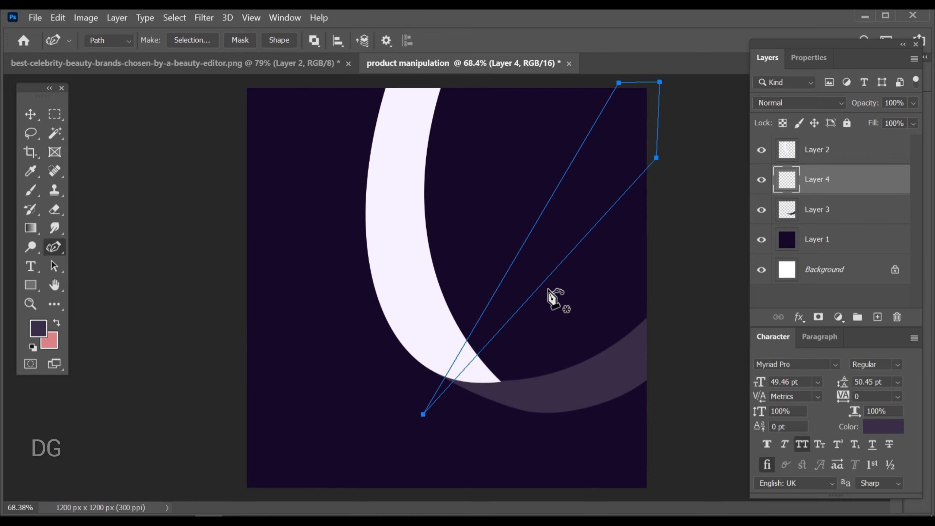
pyautogui.moveTo(545, 284); pyautogui.dragTo(502, 415)
pyautogui.moveTo(489, 303); pyautogui.dragTo(522, 348)
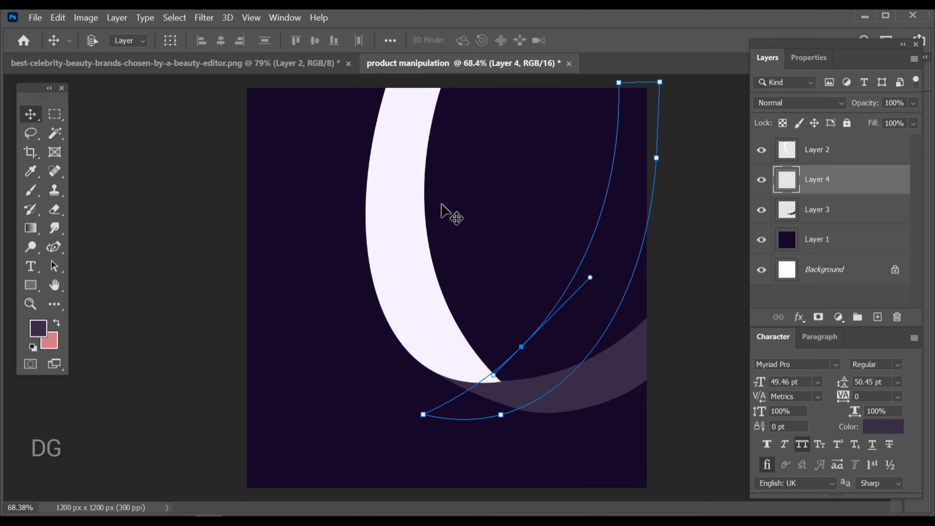
# Fine-tune the ribbon outline by nudging its two lower curve points and moving the right side point slightly outward
pyautogui.rightClick(55, 247)
pyautogui.click(127, 274)
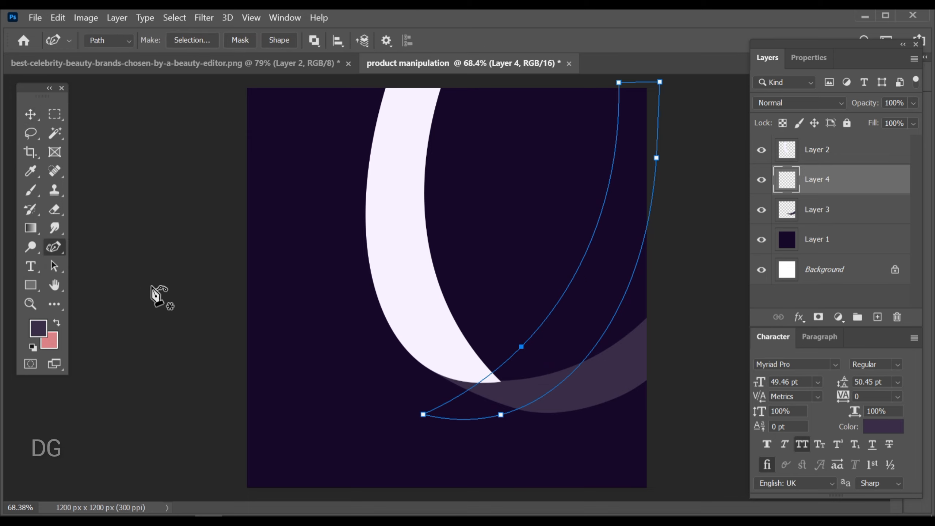
pyautogui.moveTo(521, 347); pyautogui.dragTo(516, 355)
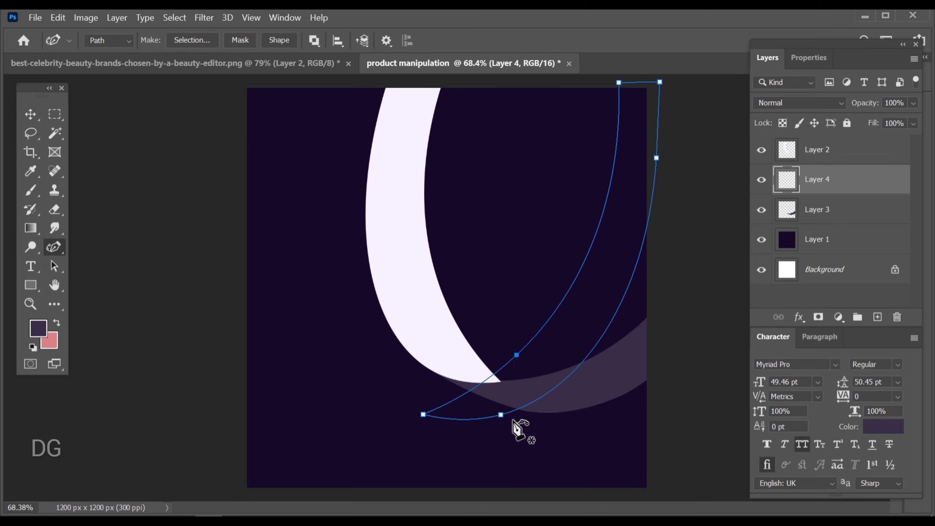
pyautogui.moveTo(502, 415); pyautogui.dragTo(519, 404)
pyautogui.moveTo(657, 158); pyautogui.dragTo(663, 165)
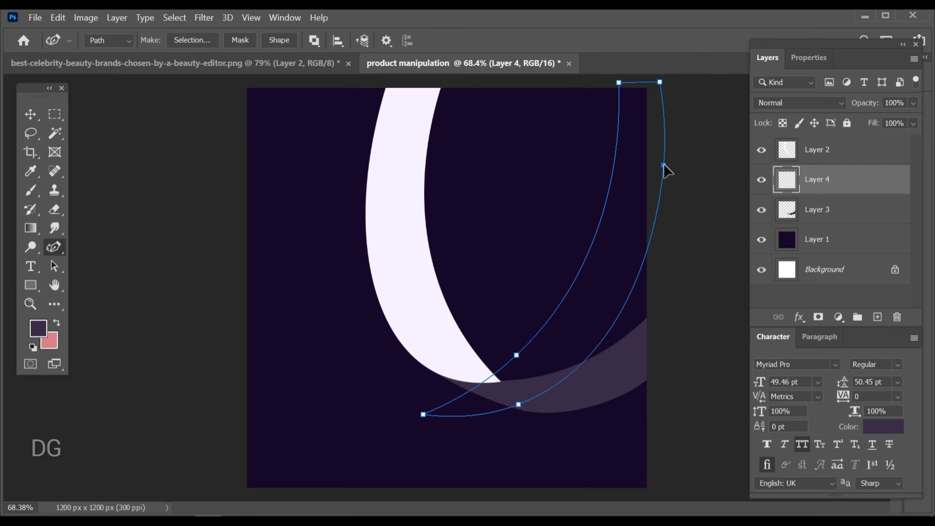
# Convert the outline to a selection, fill it with #382b47 on Layer 4, and move that layer below Layer 3, then deselect
pyautogui.click(31, 116)
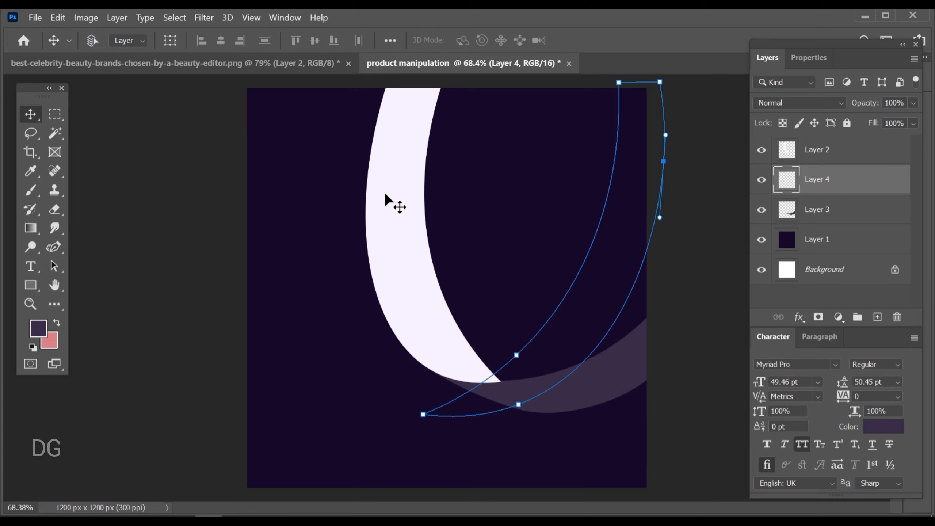
pyautogui.hotkey('ctrl', 'Return')
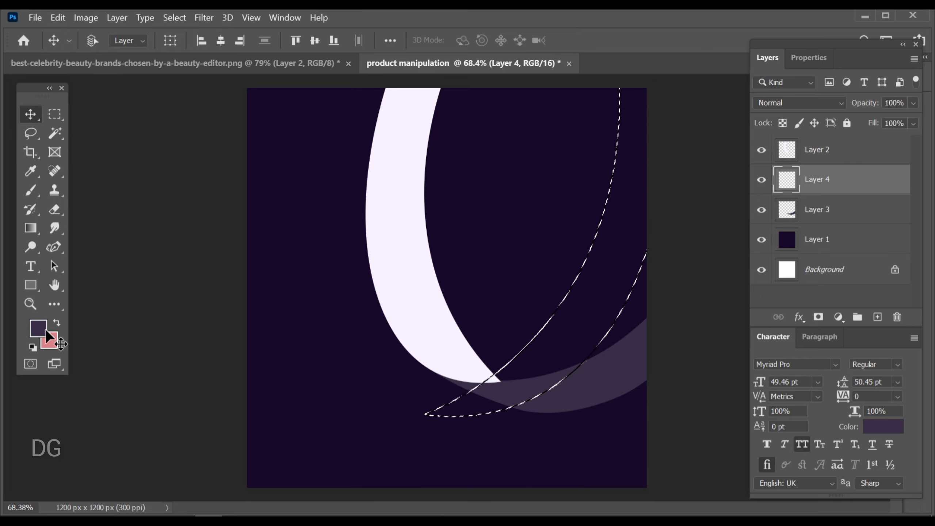
pyautogui.click(45, 329)
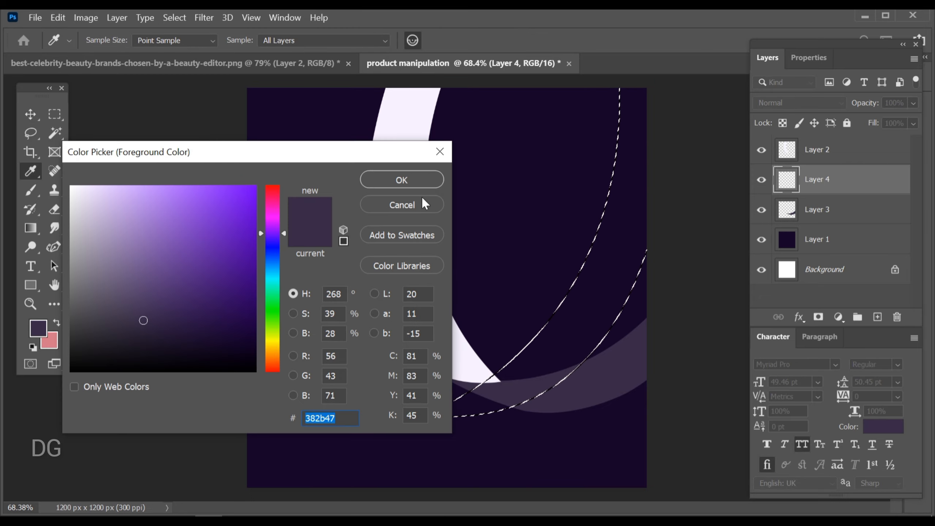
pyautogui.click(403, 180)
pyautogui.hotkey('alt', 'BackSpace')
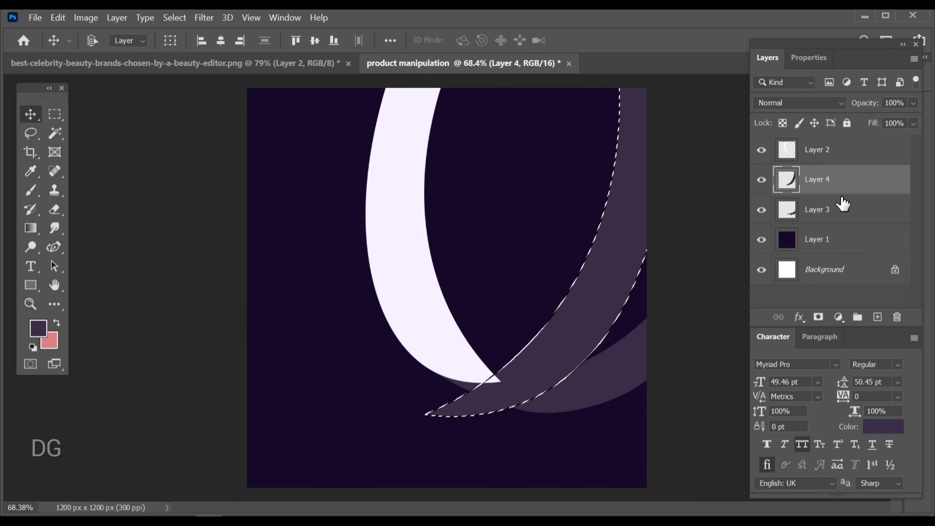
pyautogui.moveTo(833, 184); pyautogui.dragTo(828, 238)
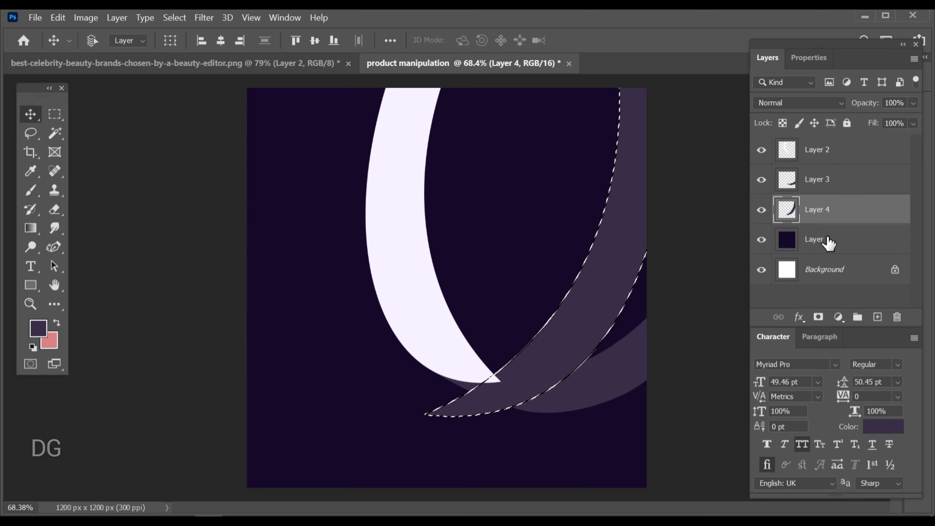
pyautogui.hotkey('ctrl', 'd')
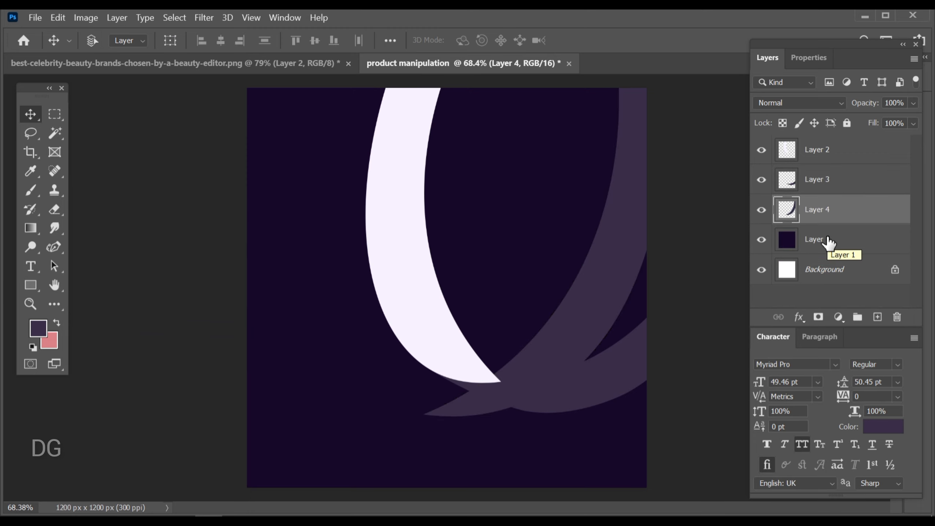
# Delete Layer 4 with the additional dark ribbon and make Layer 3 the active layer
pyautogui.scroll(-1, 573, 354)
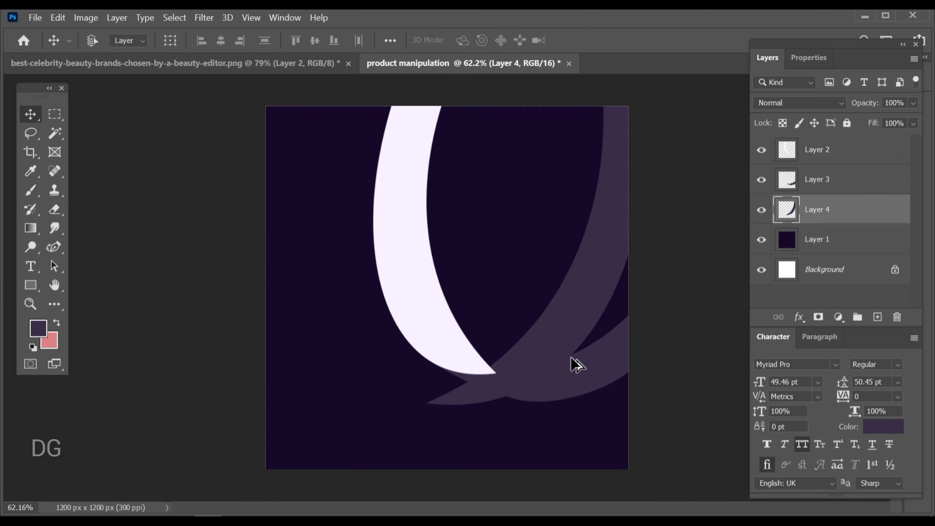
pyautogui.scroll(1, 566, 351)
pyautogui.scroll(-1, 567, 351)
pyautogui.scroll(-1, 567, 351)
pyautogui.scroll(1, 567, 350)
pyautogui.scroll(-1, 568, 350)
pyautogui.scroll(1, 568, 351)
pyautogui.scroll(-1, 568, 351)
pyautogui.scroll(1, 568, 351)
pyautogui.press('Delete')
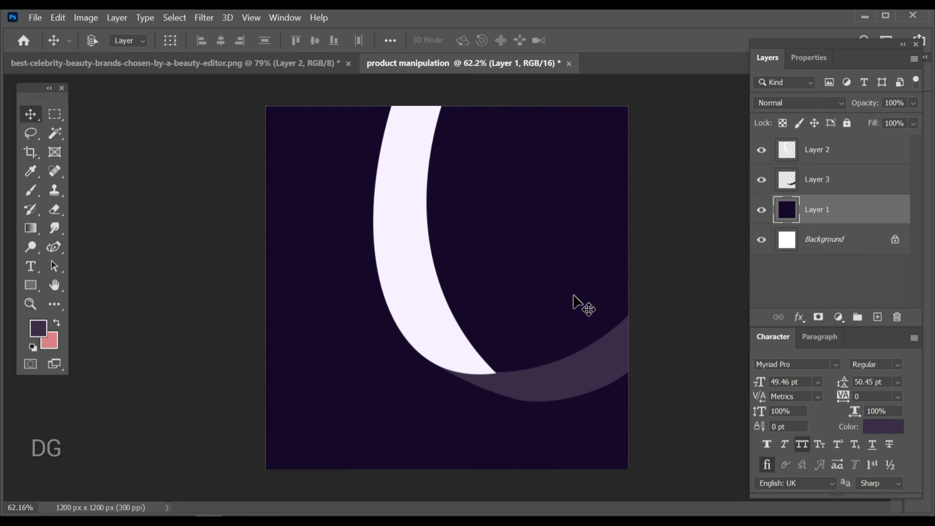
pyautogui.click(825, 185)
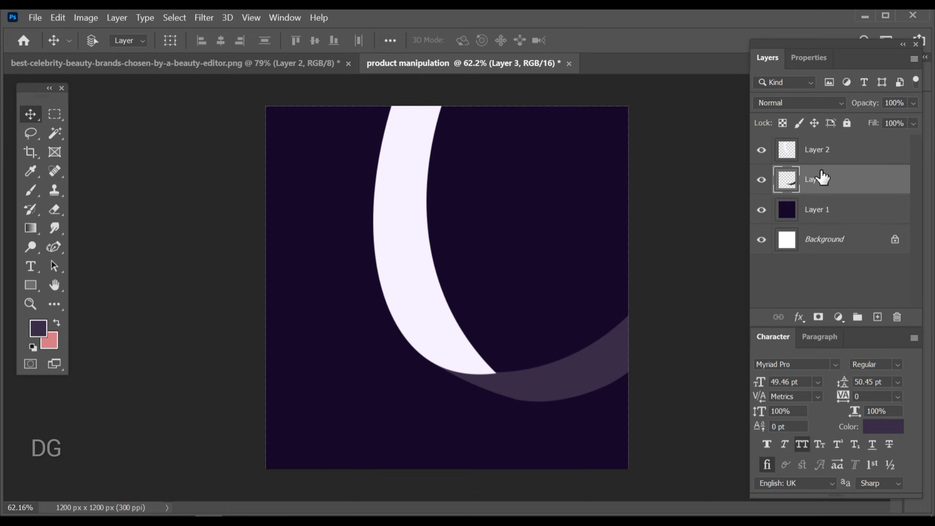
# Select the entire canvas on Layer 1 and set the foreground colour to #140526 sampled from the dark purple background
pyautogui.scroll(-2, 592, 344)
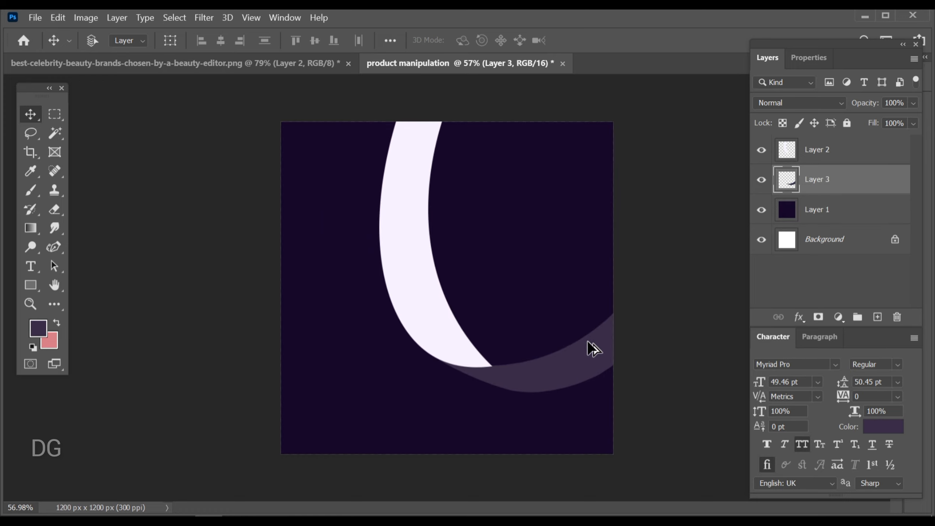
pyautogui.scroll(1, 582, 330)
pyautogui.scroll(1, 552, 267)
pyautogui.click(796, 212)
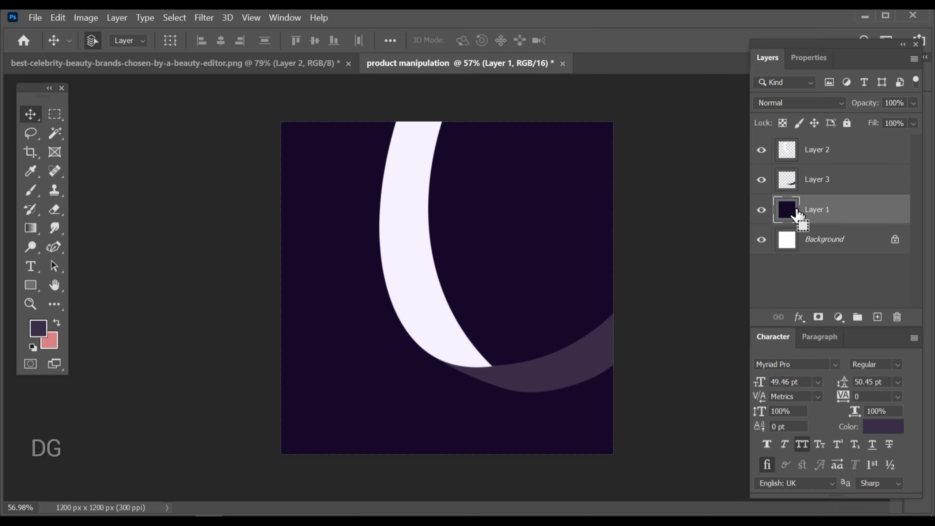
pyautogui.hotkey('ctrl', 'a')
pyautogui.click(38, 327)
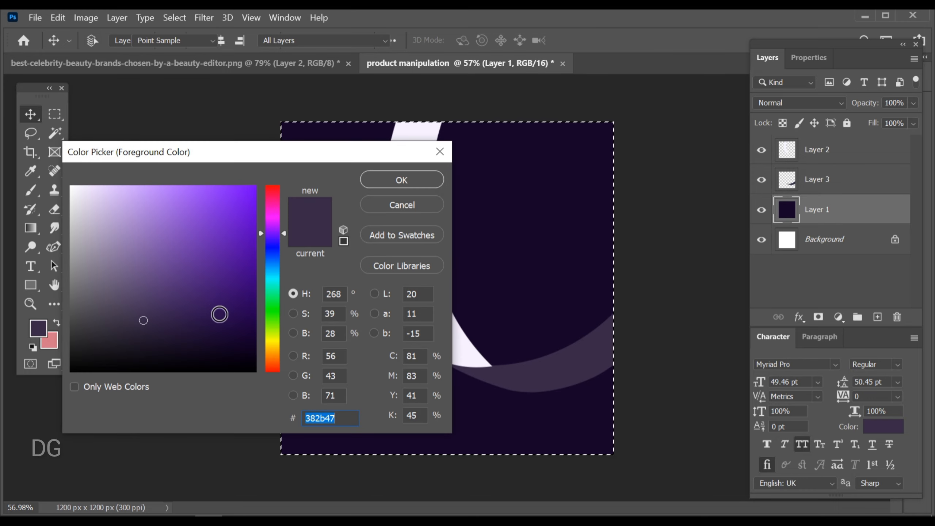
pyautogui.click(587, 199)
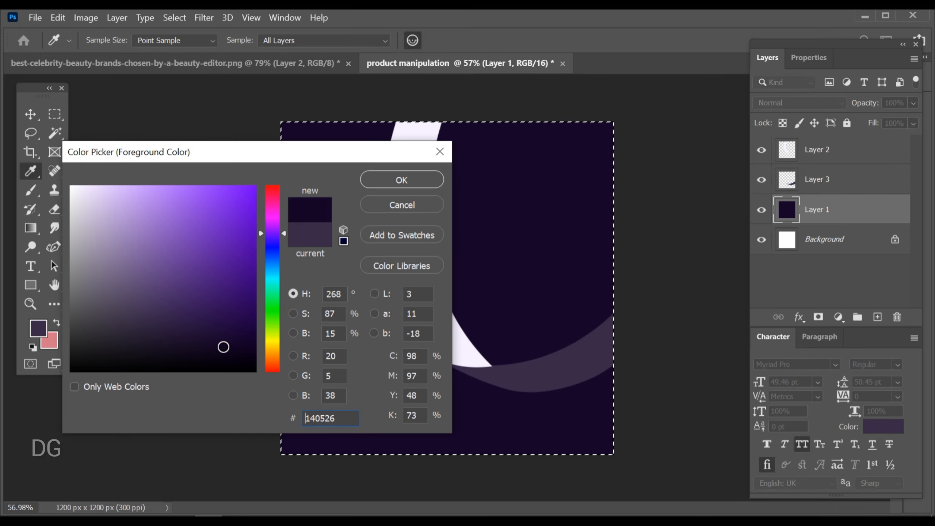
pyautogui.press('Return')
pyautogui.press('v')
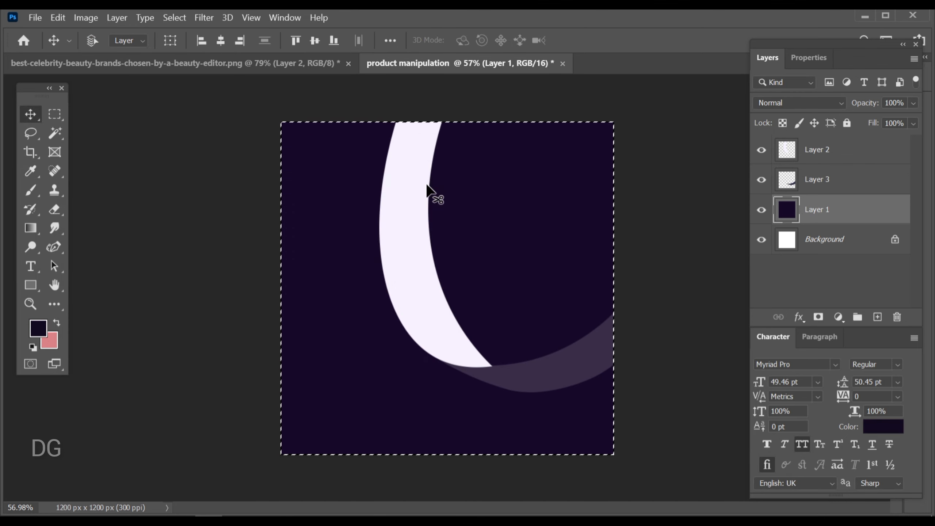
# Deselect the canvas and add a new layer above the dark ribbon's Layer 3, clipped to it
pyautogui.hotkey('ctrl', 'd')
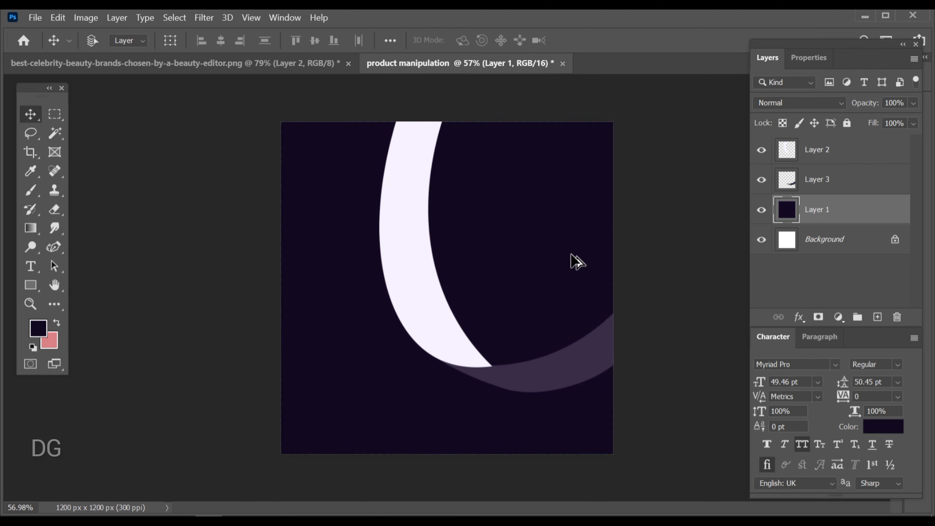
pyautogui.scroll(1, 578, 262)
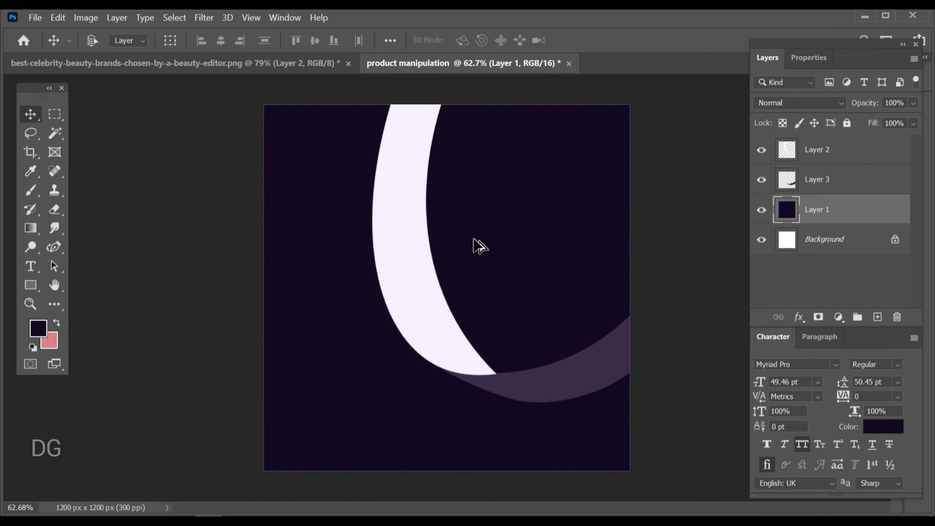
pyautogui.scroll(3, 634, 390)
pyautogui.click(613, 383)
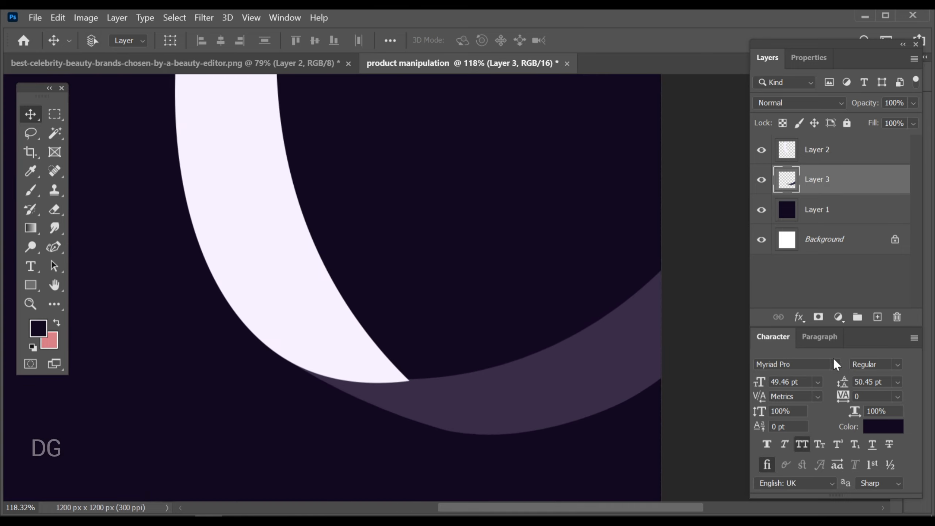
pyautogui.click(877, 317)
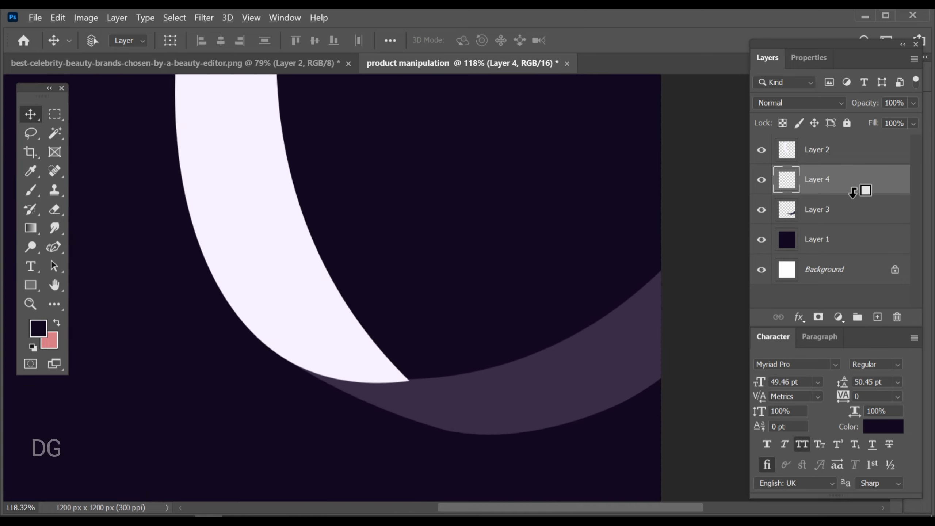
pyautogui.keyDown('alt'); pyautogui.click(853, 192); pyautogui.keyUp('alt')
# Ready an enlarged Brush and set the foreground colour to the slightly lighter dark purple #140724
pyautogui.click(31, 172)
pyautogui.click(31, 190)
pyautogui.moveTo(484, 286)
pyautogui.mouseDown()
pyautogui.moveTo(427, 209)
pyautogui.moveTo(412, 369)
pyautogui.mouseUp()
pyautogui.scroll(2, 530, 413)
pyautogui.moveTo(530, 413); pyautogui.dragTo(380, 249)
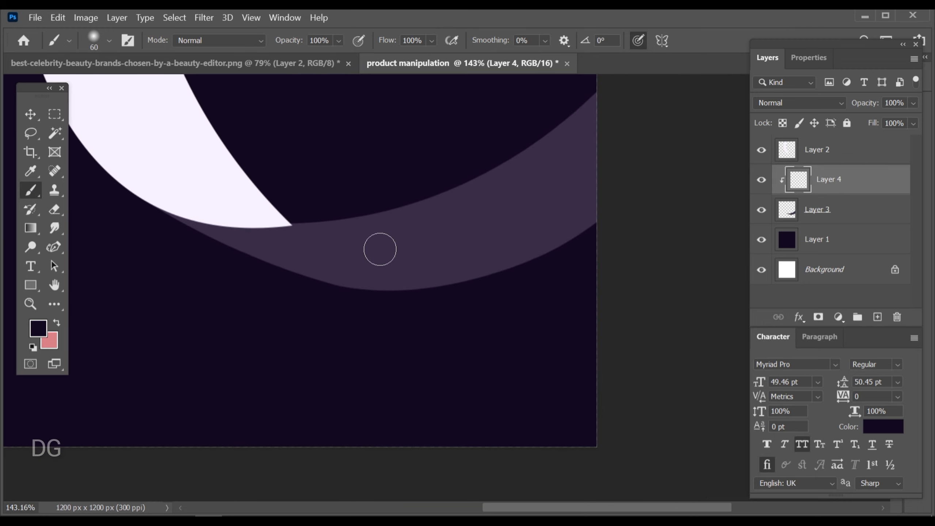
pyautogui.scroll(-1, 380, 249)
pyautogui.press(']')
pyautogui.press(']')
pyautogui.press(']')
pyautogui.press(']')
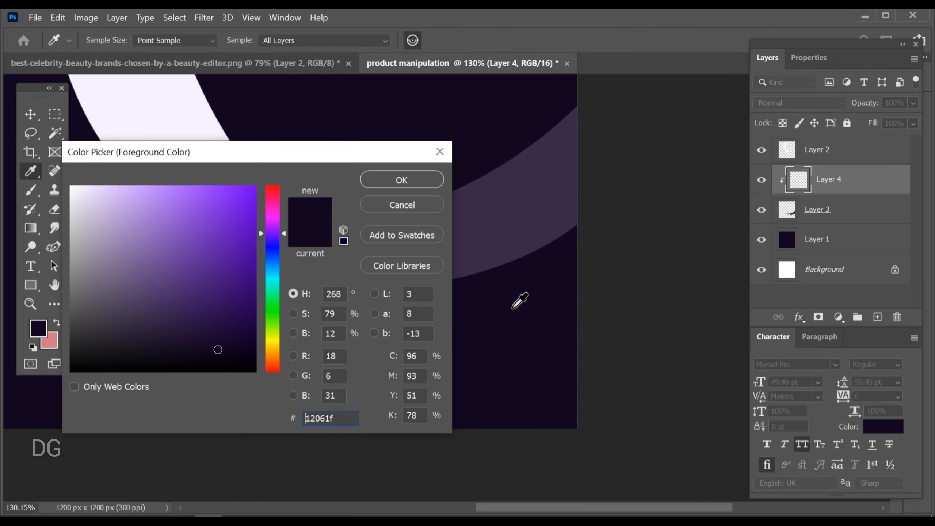
pyautogui.moveTo(220, 348); pyautogui.dragTo(220, 345)
pyautogui.press('Return')
# Paint a soft shadow along the dark ribbon's lower edge on Layer 4 with a 250 px brush
pyautogui.scroll(1, 291, 287)
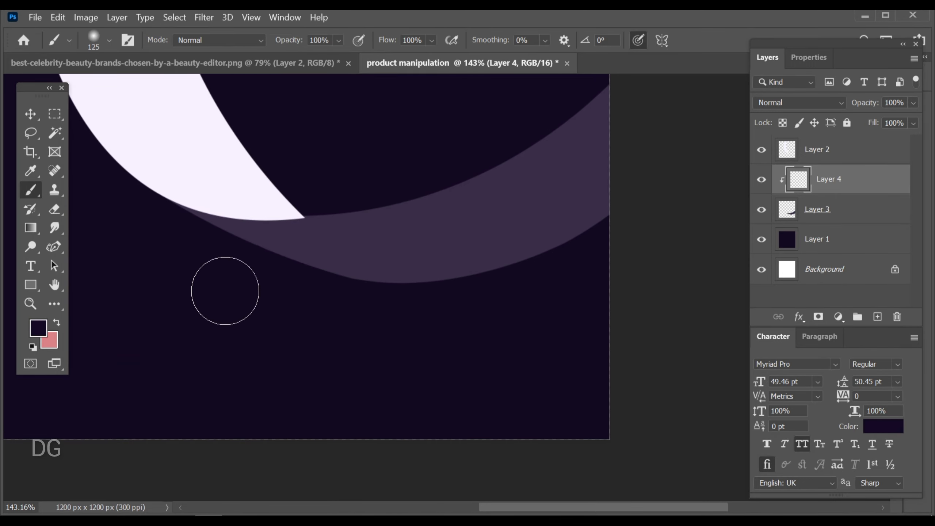
pyautogui.press(']')
pyautogui.press(']')
pyautogui.press(']')
pyautogui.press(']')
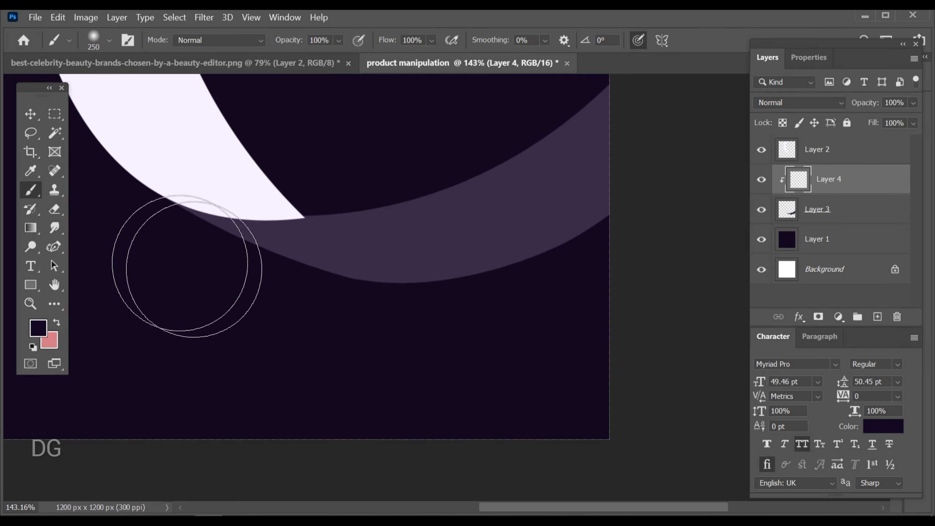
pyautogui.moveTo(184, 267); pyautogui.dragTo(493, 309)
pyautogui.scroll(-4, 455, 345)
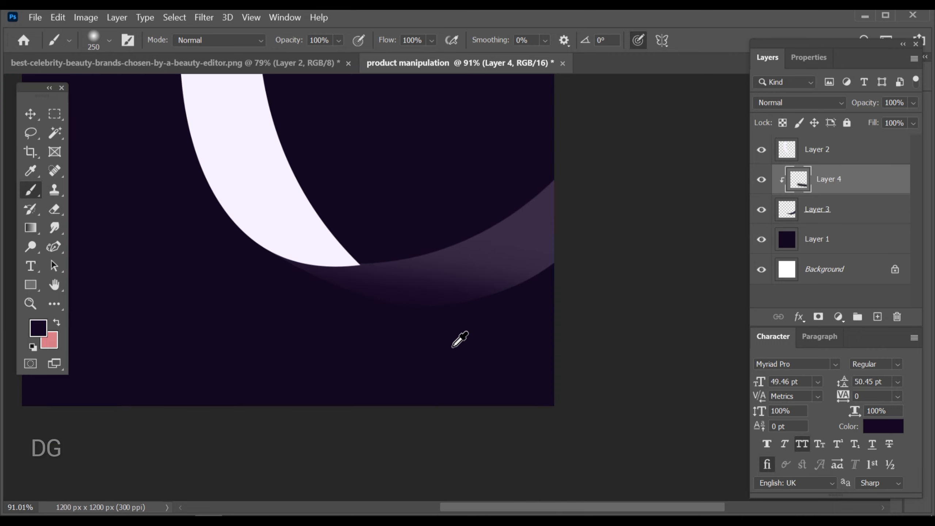
# Soften the painted shadow on Layer 4 with a 9.2 px Gaussian Blur
pyautogui.click(35, 119)
pyautogui.click(205, 18)
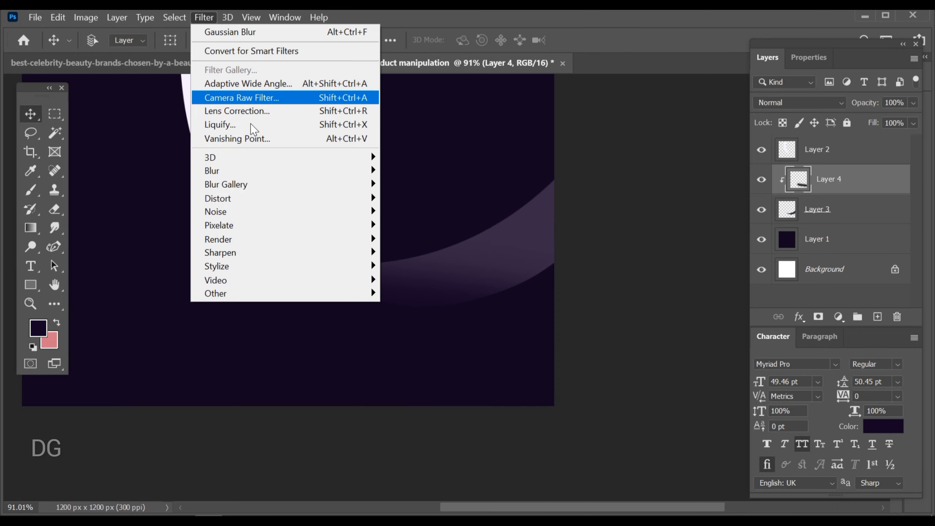
pyautogui.moveTo(258, 173)
pyautogui.click(420, 225)
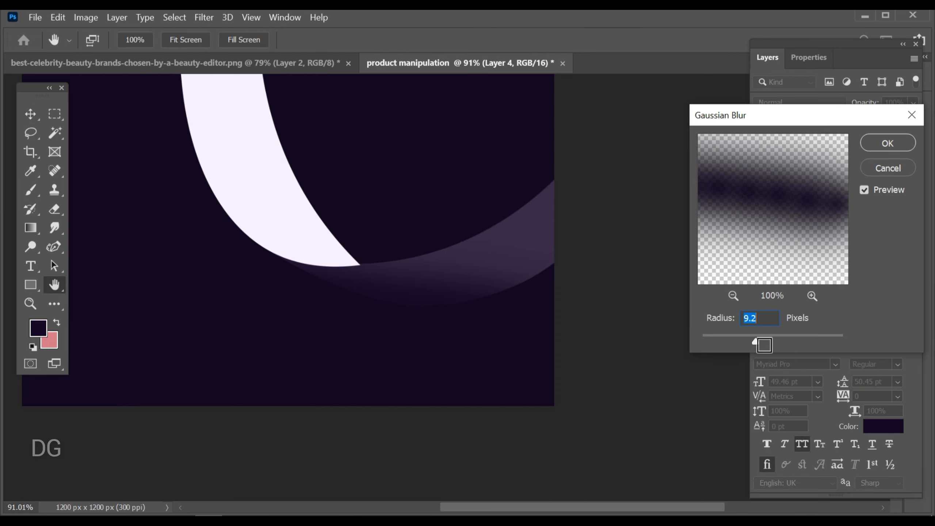
pyautogui.click(876, 147)
# Set the shadow layer's blend mode to Darker Color and its opacity to 74%
pyautogui.click(826, 102)
pyautogui.click(810, 193)
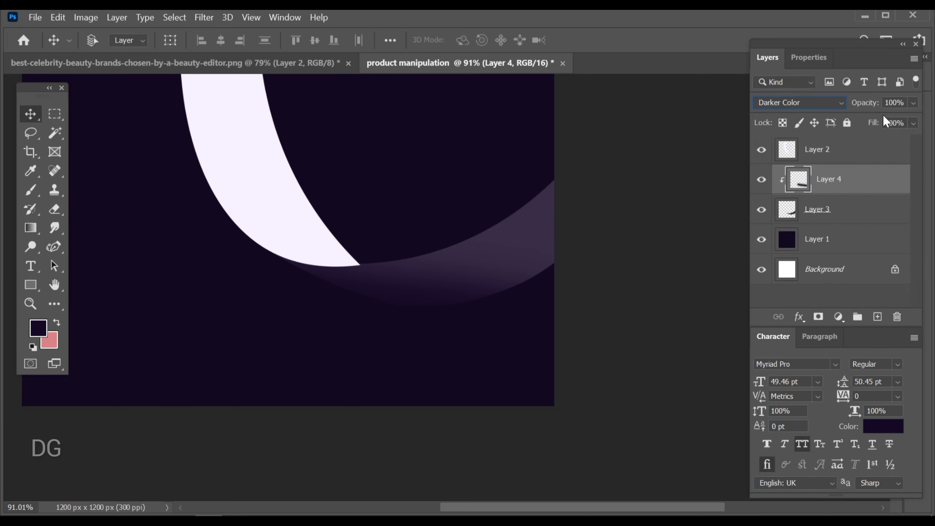
pyautogui.write('74')
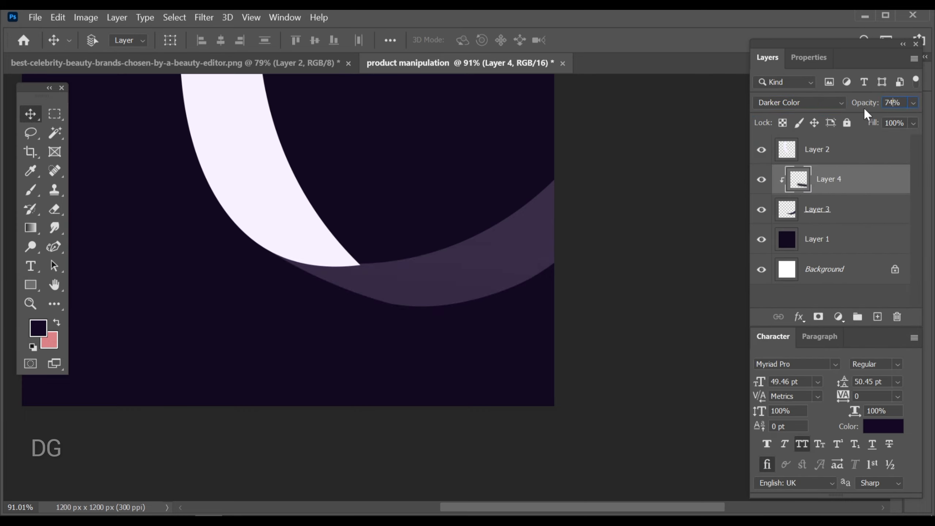
pyautogui.press('Return')
pyautogui.scroll(-3, 465, 311)
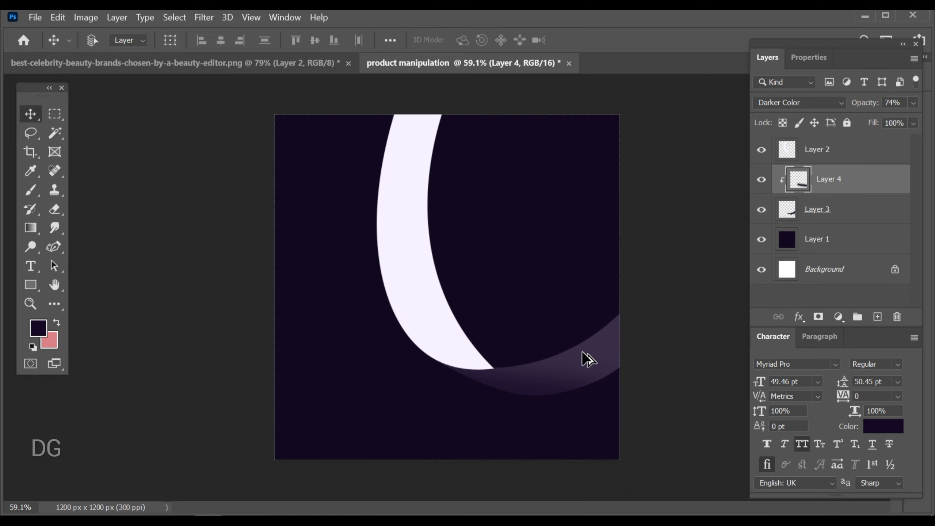
# Select the dark ribbon's Layer 3 and add a new clipped layer between it and Layer 4
pyautogui.scroll(3, 583, 353)
pyautogui.moveTo(616, 393); pyautogui.dragTo(548, 376)
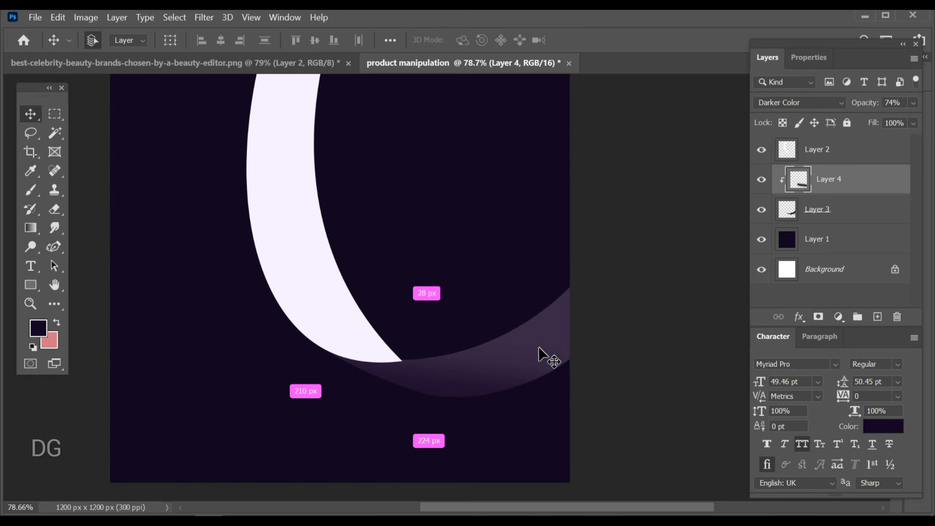
pyautogui.keyDown('ctrl'); pyautogui.click(545, 356); pyautogui.keyUp('ctrl')
pyautogui.click(878, 317)
# Paint a highlight over the dark ribbon's right end on Layer 5, using a 300 px brush and a lighter purple based on the ribbon's colour
pyautogui.click(43, 188)
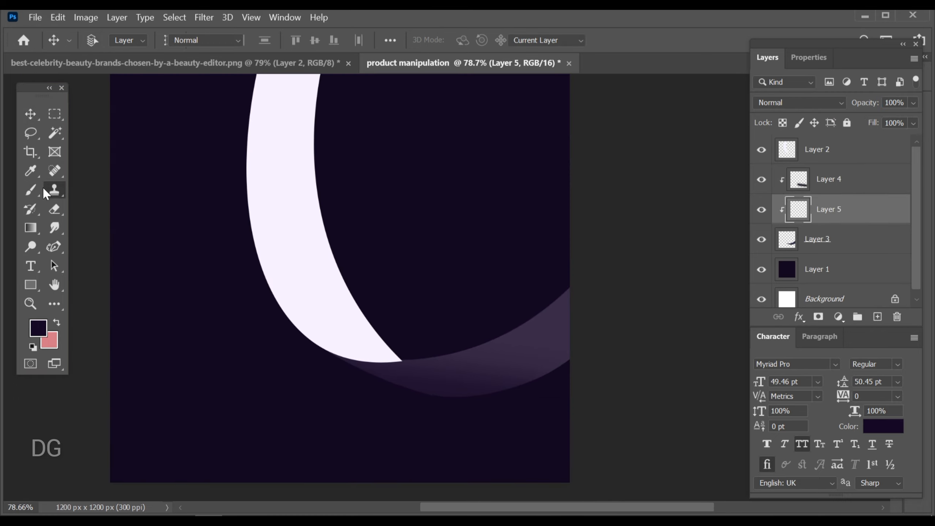
pyautogui.click(38, 328)
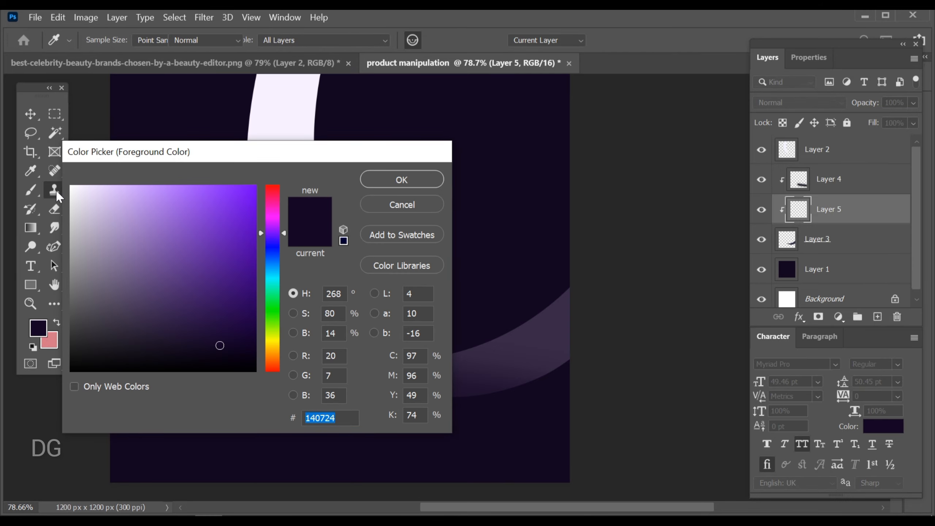
pyautogui.press('Return')
pyautogui.click(31, 189)
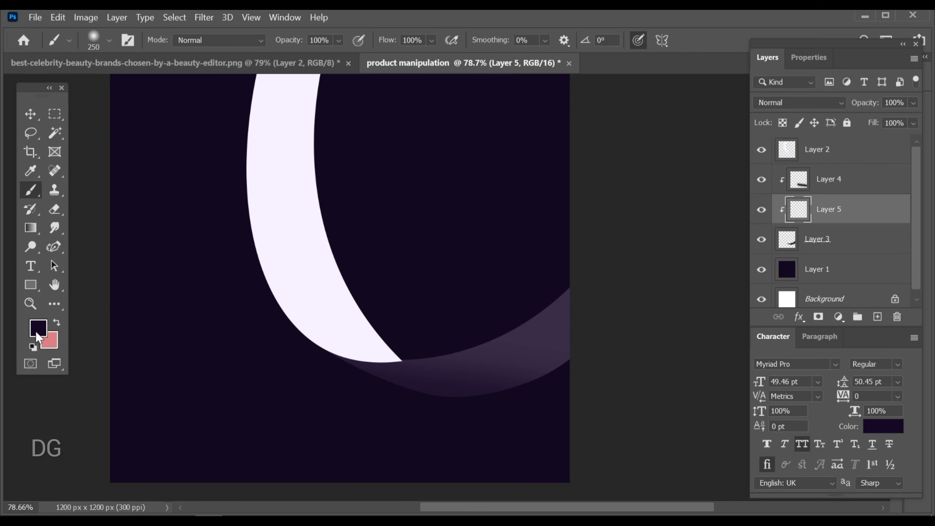
pyautogui.click(38, 328)
pyautogui.click(539, 355)
pyautogui.moveTo(147, 315); pyautogui.dragTo(137, 280)
pyautogui.click(409, 175)
pyautogui.press(']')
pyautogui.press(']')
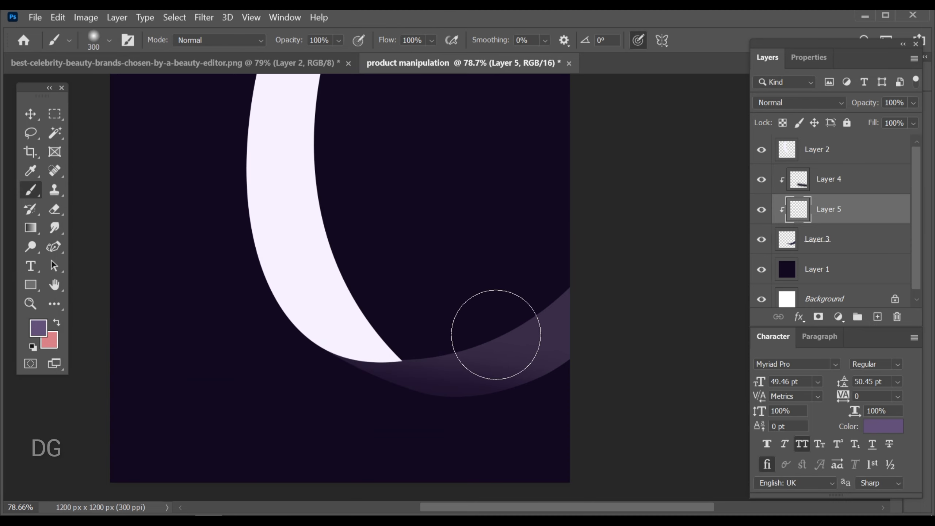
pyautogui.moveTo(497, 335)
pyautogui.mouseDown()
pyautogui.moveTo(438, 317)
pyautogui.moveTo(562, 305)
pyautogui.moveTo(543, 335)
pyautogui.mouseUp()
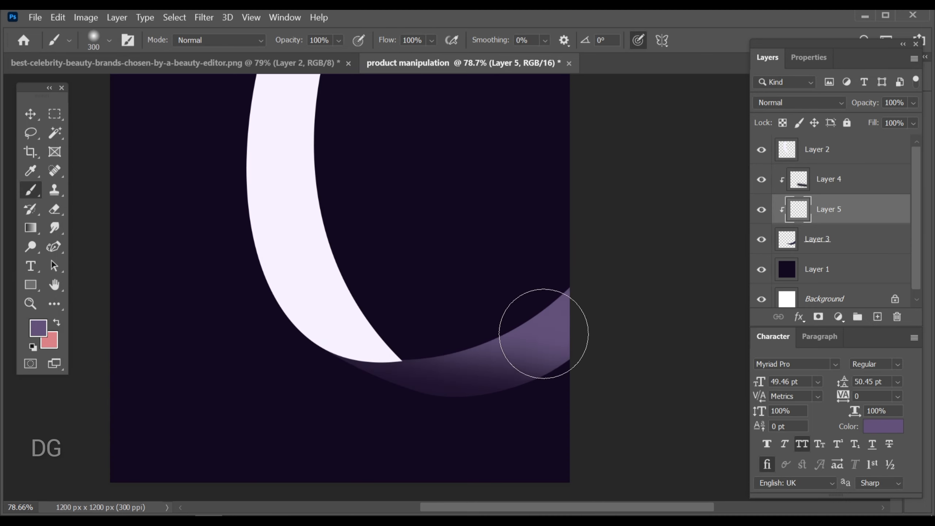
# Soften the purple highlight on Layer 5 with a 10 px Gaussian Blur
pyautogui.click(31, 114)
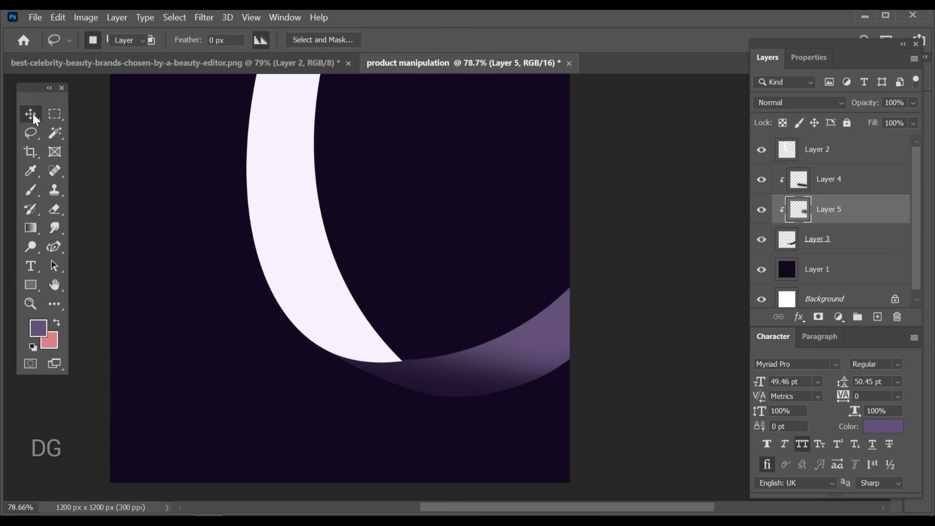
pyautogui.click(204, 18)
pyautogui.moveTo(272, 172)
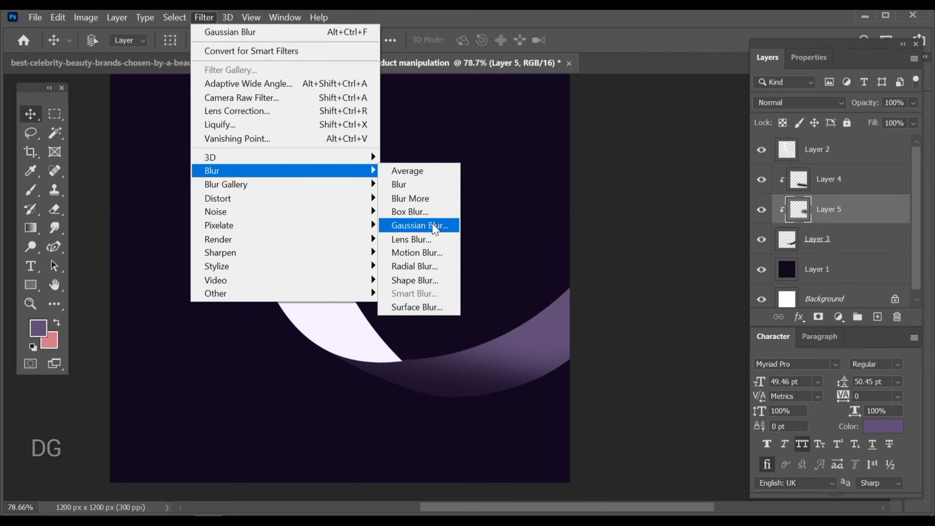
pyautogui.click(434, 229)
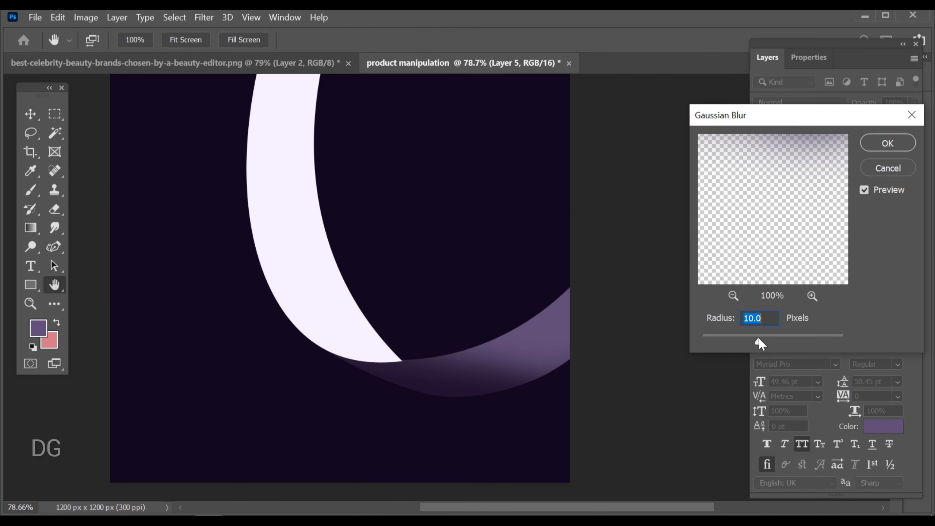
pyautogui.click(872, 149)
# Set the highlight layer's blend mode to Lighten and its opacity to 48%
pyautogui.click(817, 103)
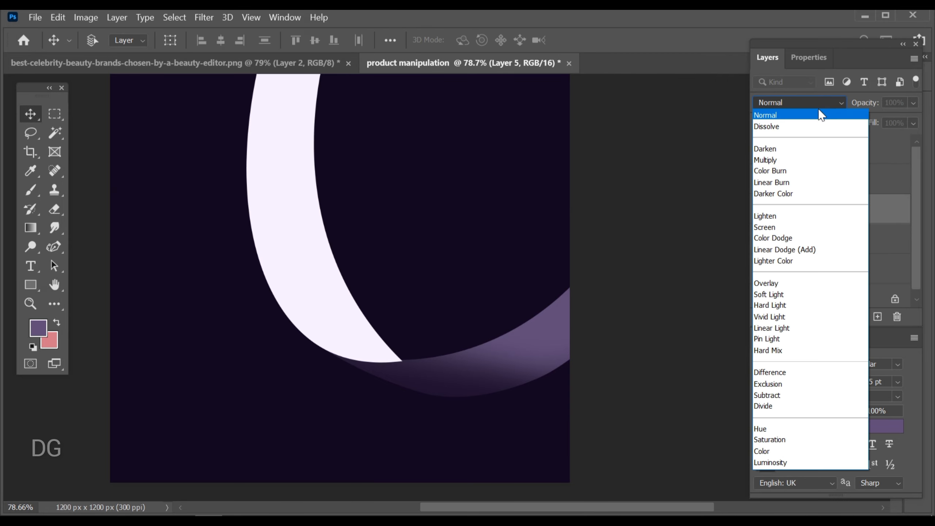
pyautogui.click(790, 214)
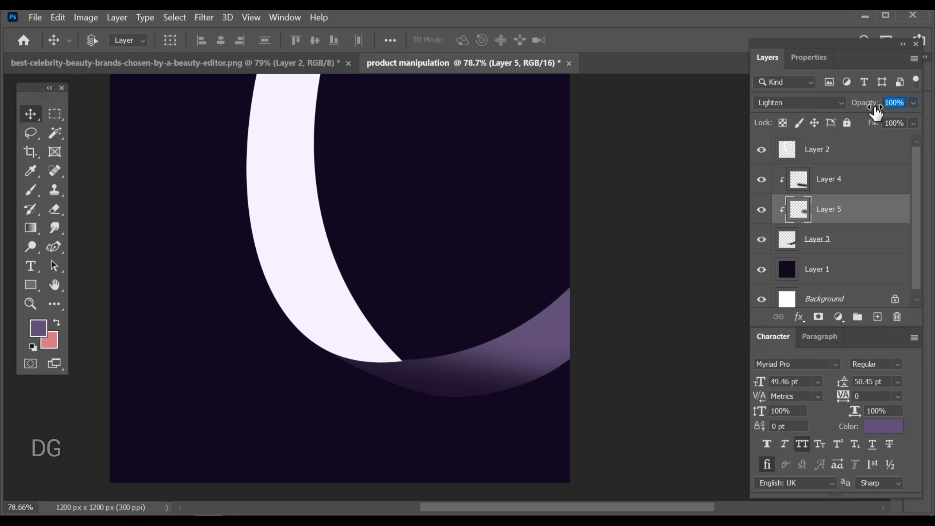
pyautogui.write('45')
pyautogui.press('BackSpace')
pyautogui.press('BackSpace')
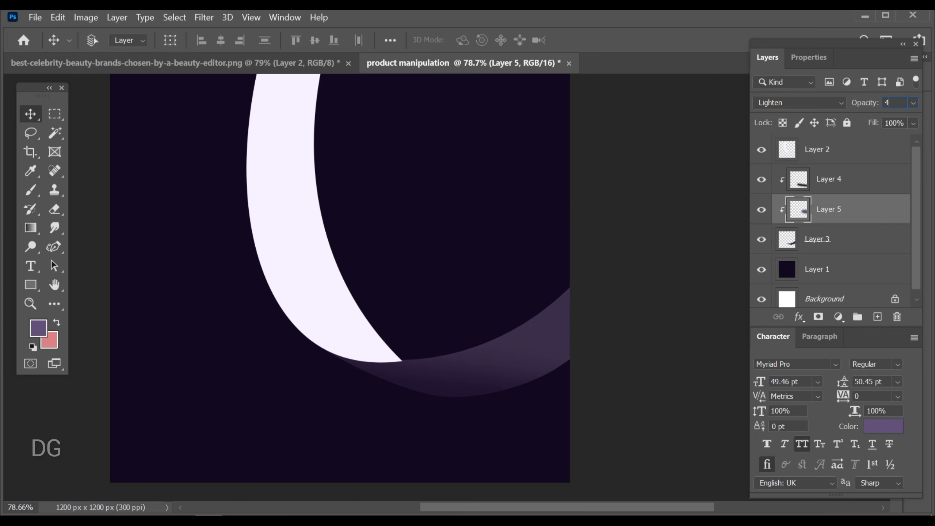
pyautogui.press('Return')
pyautogui.scroll(-2, 501, 334)
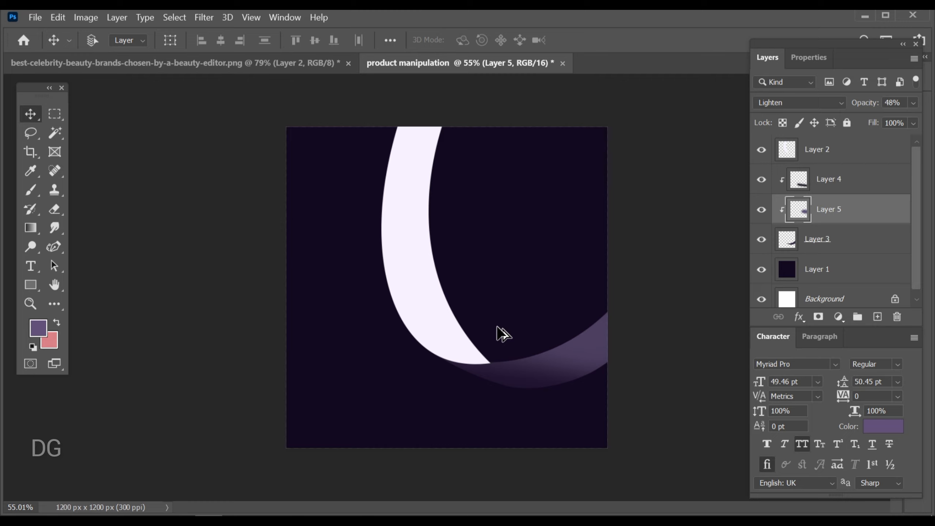
pyautogui.scroll(1, 604, 371)
pyautogui.scroll(-2, 610, 363)
pyautogui.scroll(2, 449, 261)
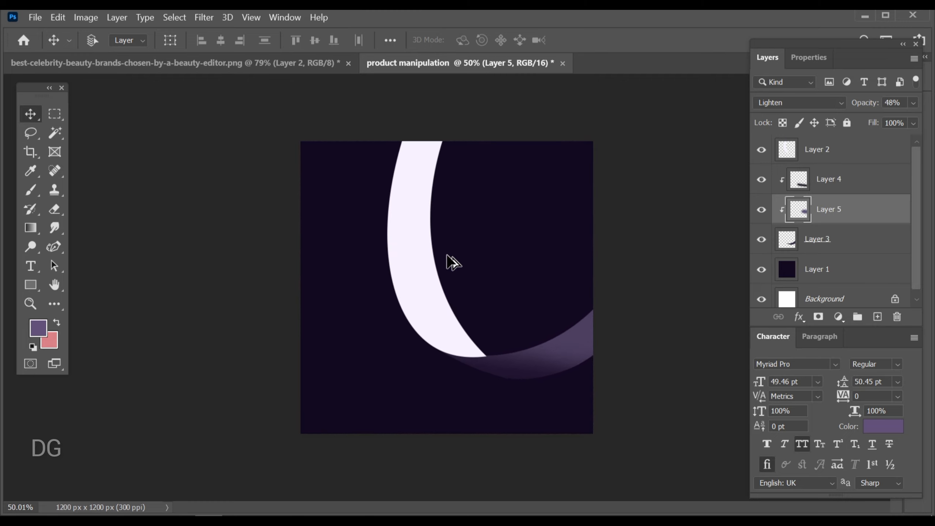
pyautogui.scroll(-1, 437, 287)
pyautogui.scroll(1, 437, 287)
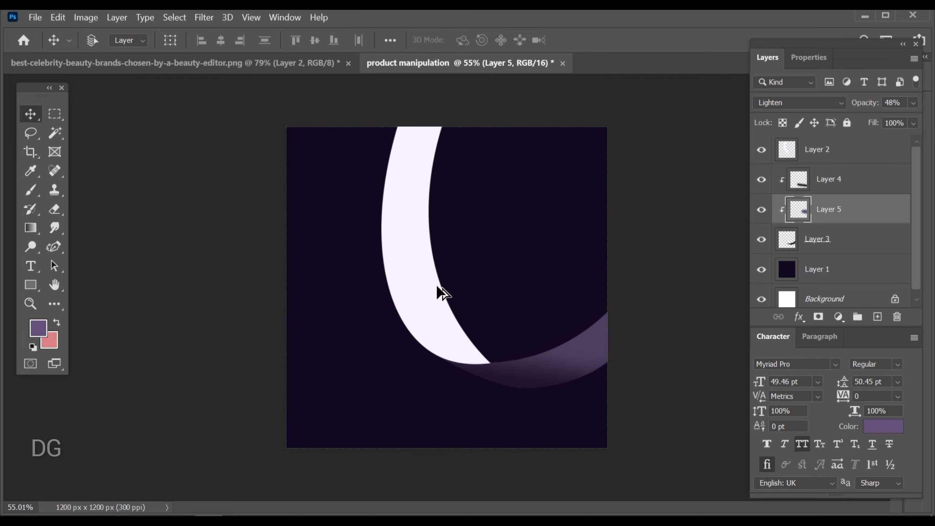
# Switch to the best-celebrity-beauty-brands document and set the serum bottle layer's opacity to 100%
pyautogui.click(221, 62)
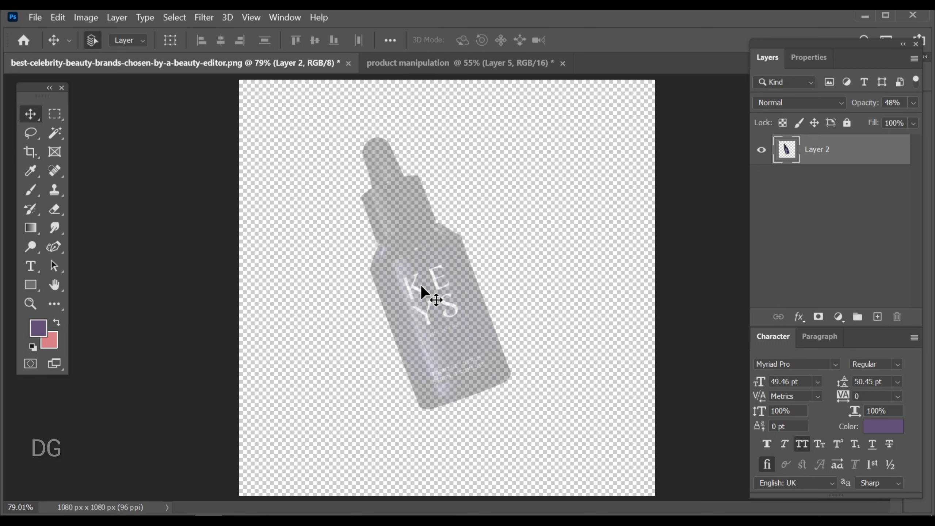
pyautogui.click(819, 100)
pyautogui.click(908, 102)
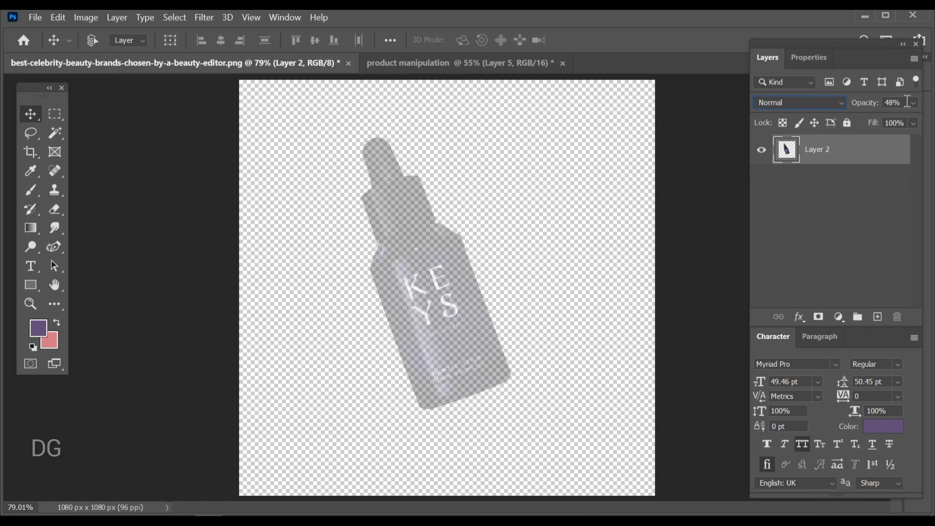
pyautogui.click(814, 156)
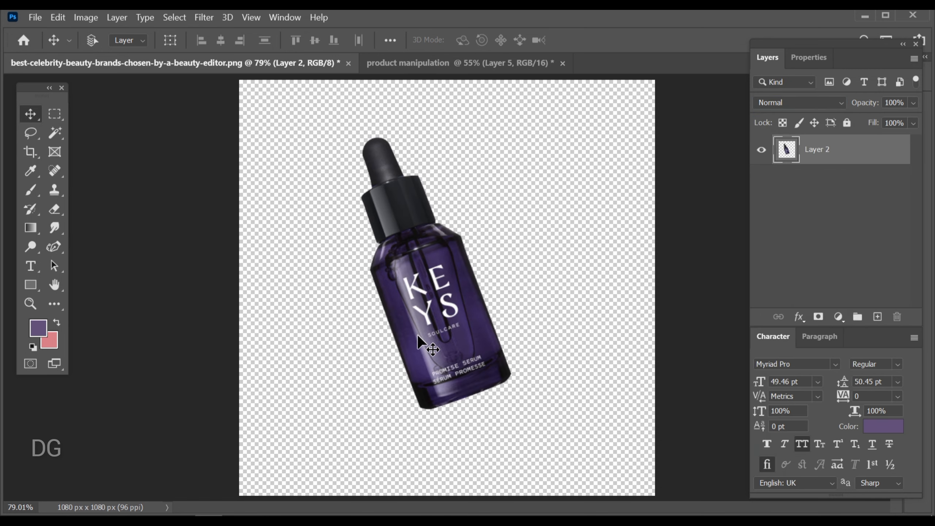
# Bring the serum bottle into the product manipulation document as the top layer, scale it down slightly and place it over the white ribbon
pyautogui.moveTo(417, 335); pyautogui.dragTo(407, 253)
pyautogui.hotkey('ctrl', 'shift', ']')
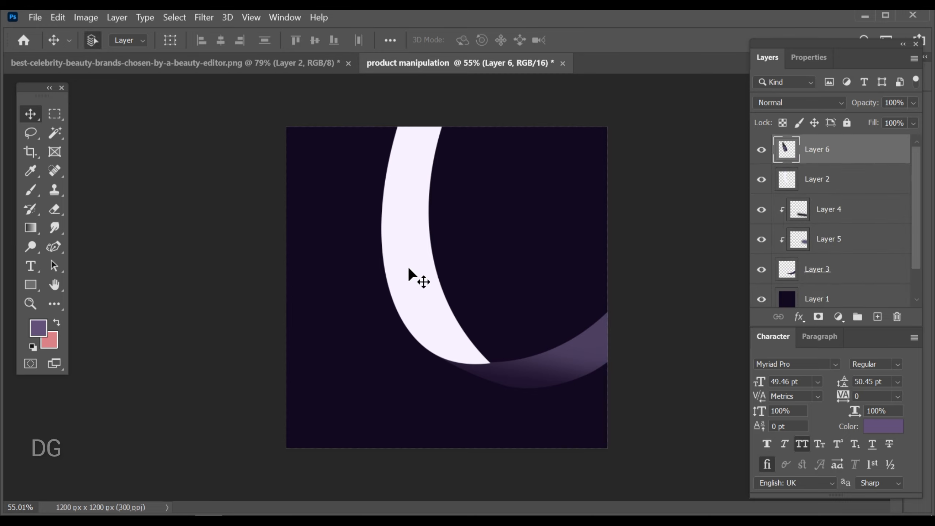
pyautogui.hotkey('ctrl', 't')
pyautogui.moveTo(407, 275); pyautogui.dragTo(437, 284)
pyautogui.moveTo(437, 151)
pyautogui.mouseDown()
pyautogui.moveTo(438, 130)
pyautogui.moveTo(437, 161)
pyautogui.mouseUp()
pyautogui.press('Return')
# Shift the serum bottle slightly up and to the right over the white ribbon
pyautogui.scroll(3, 443, 305)
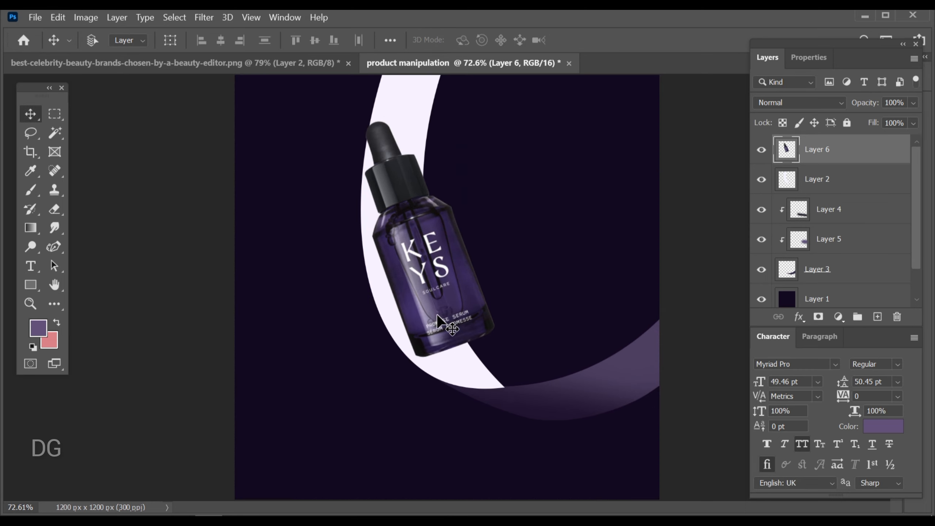
pyautogui.moveTo(437, 315); pyautogui.dragTo(447, 305)
pyautogui.scroll(-2, 447, 306)
pyautogui.scroll(1, 578, 443)
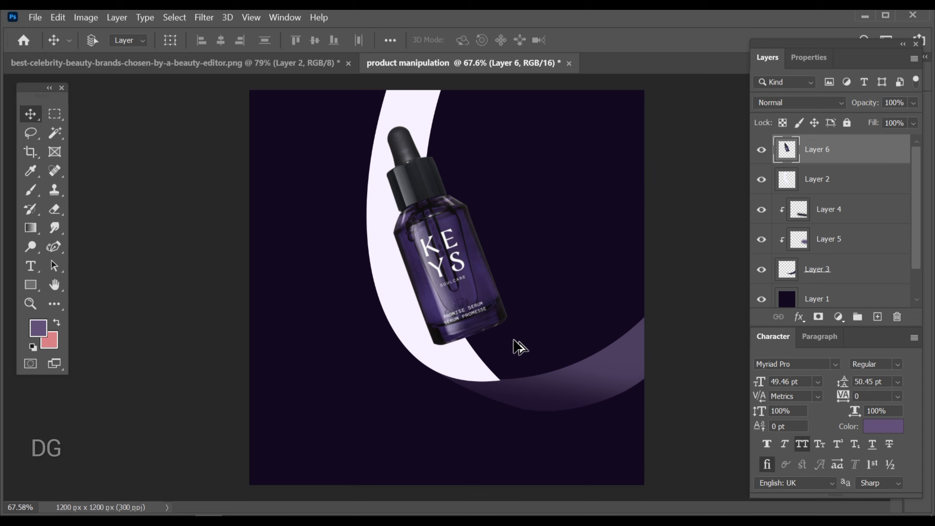
# Nudge the serum bottle a few small increments further to the right over the white ribbon
pyautogui.press('Right')
pyautogui.press('Right')
pyautogui.press('Right')
pyautogui.press('Right')
pyautogui.press('Right')
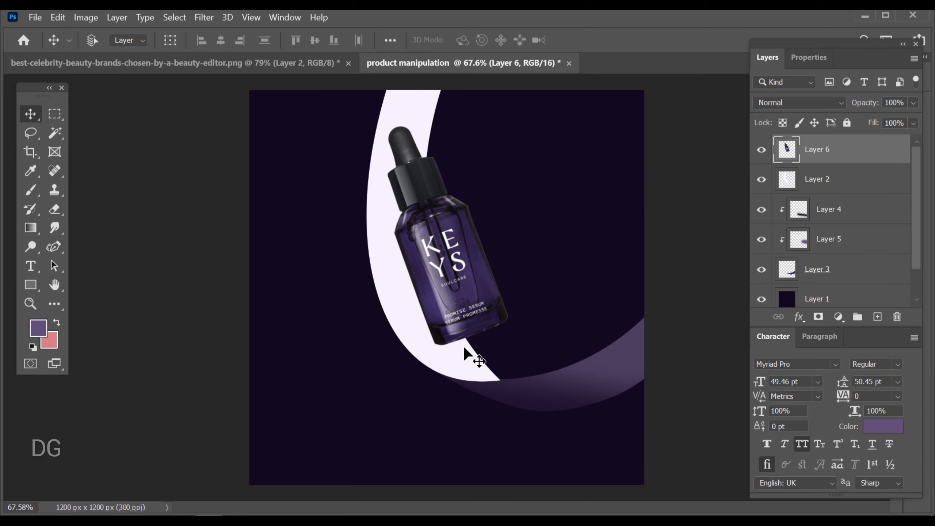
pyautogui.scroll(-1, 467, 386)
pyautogui.scroll(1, 421, 382)
# Add a new empty layer beneath the serum bottle and clip it to the white ribbon layer
pyautogui.click(878, 317)
pyautogui.hotkey('ctrl', '[')
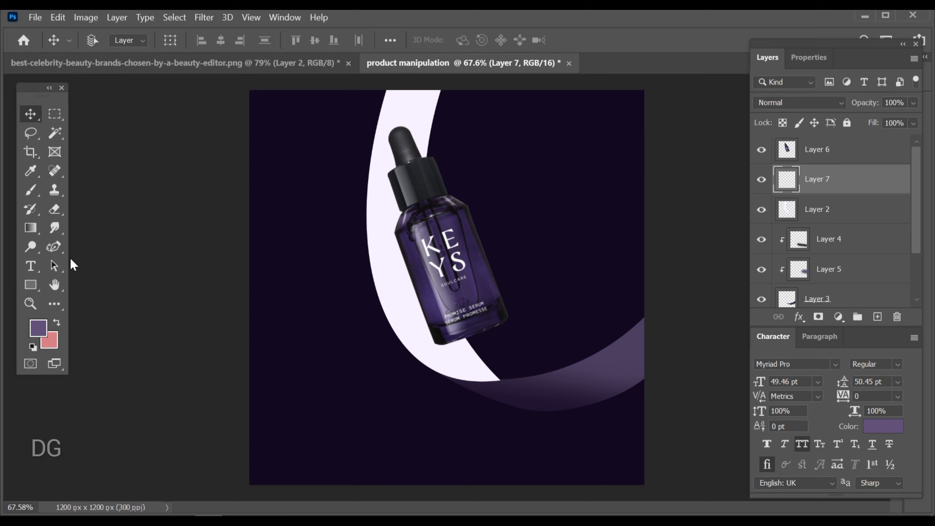
pyautogui.rightClick(55, 246)
pyautogui.click(106, 245)
pyautogui.scroll(5, 405, 347)
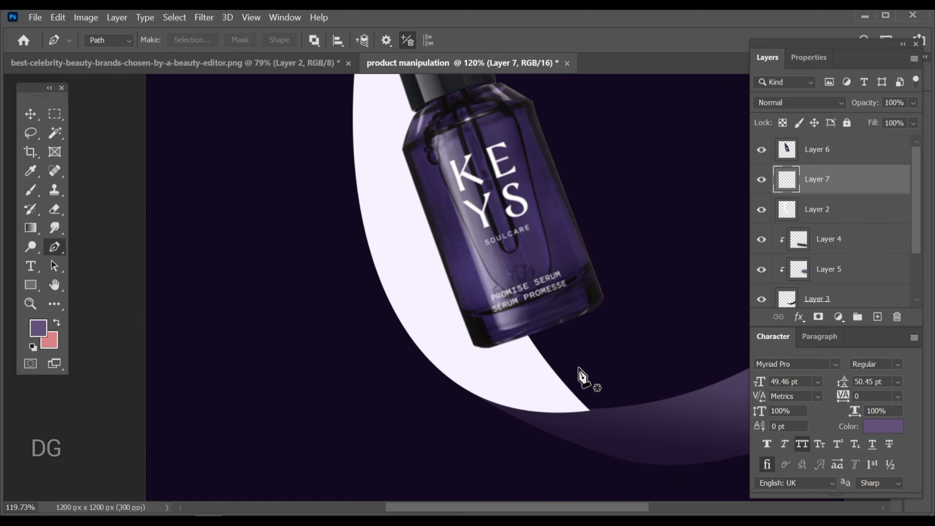
pyautogui.scroll(2, 581, 376)
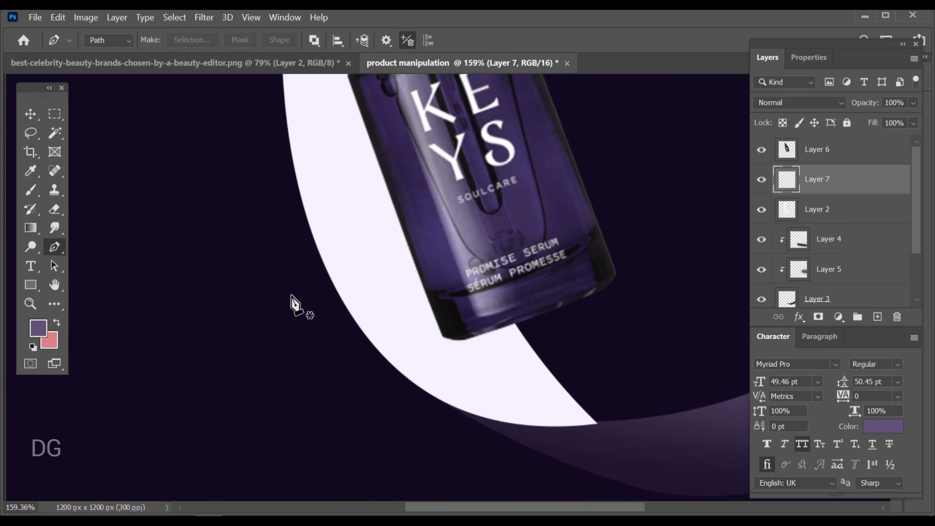
pyautogui.press('v')
pyautogui.keyDown('ctrl'); pyautogui.click(515, 363); pyautogui.keyUp('ctrl')
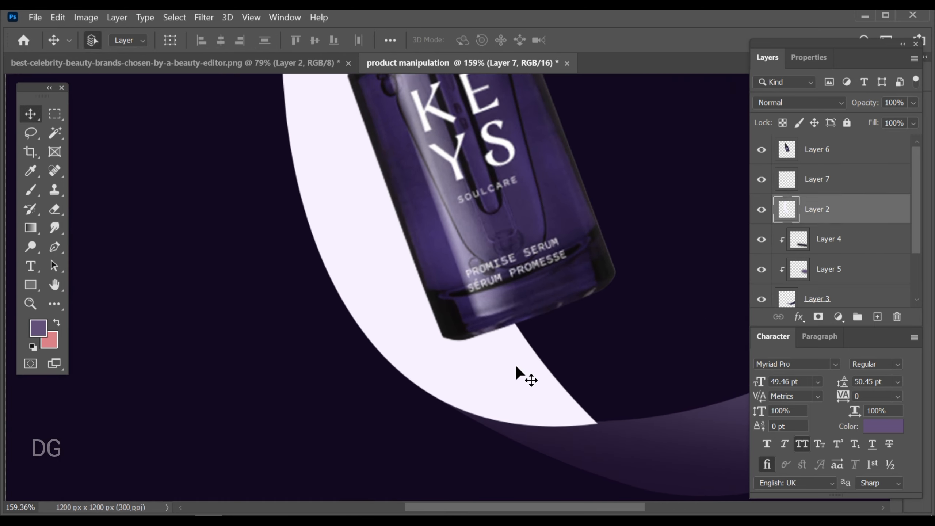
pyautogui.click(850, 183)
pyautogui.keyDown('alt'); pyautogui.click(807, 194); pyautogui.keyUp('alt')
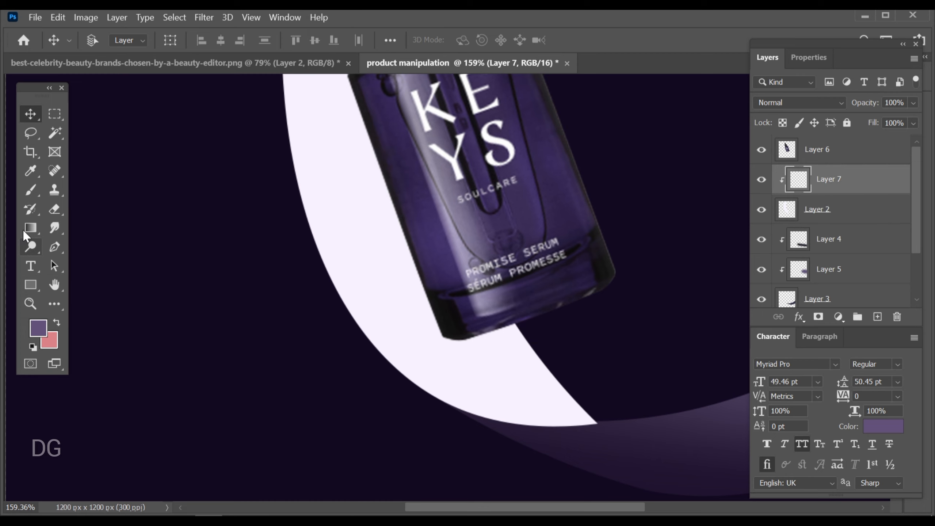
# Outline the bottle's shadow area over the lower-left part of the white ribbon with a closed straight-sided pen path and convert it to a selection
pyautogui.click(55, 241)
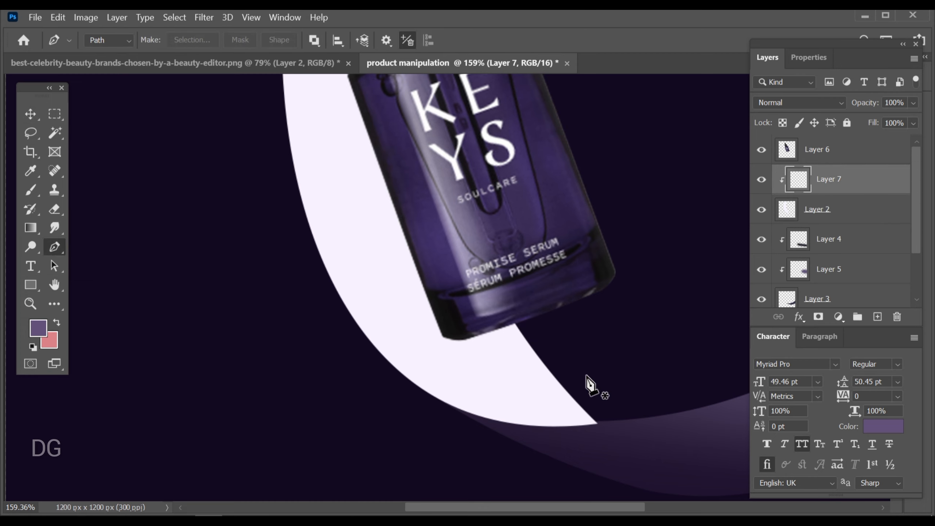
pyautogui.click(585, 397)
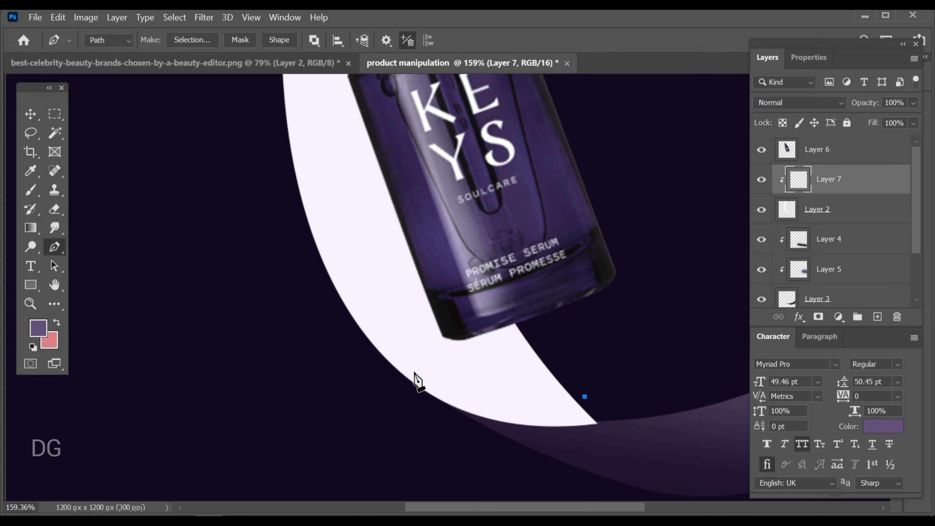
pyautogui.click(449, 382)
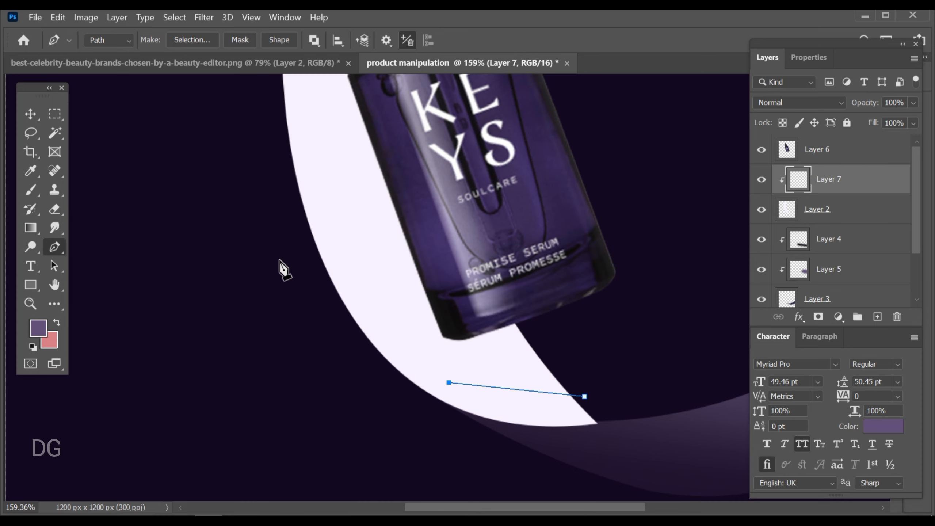
pyautogui.click(296, 221)
pyautogui.scroll(-2, 296, 220)
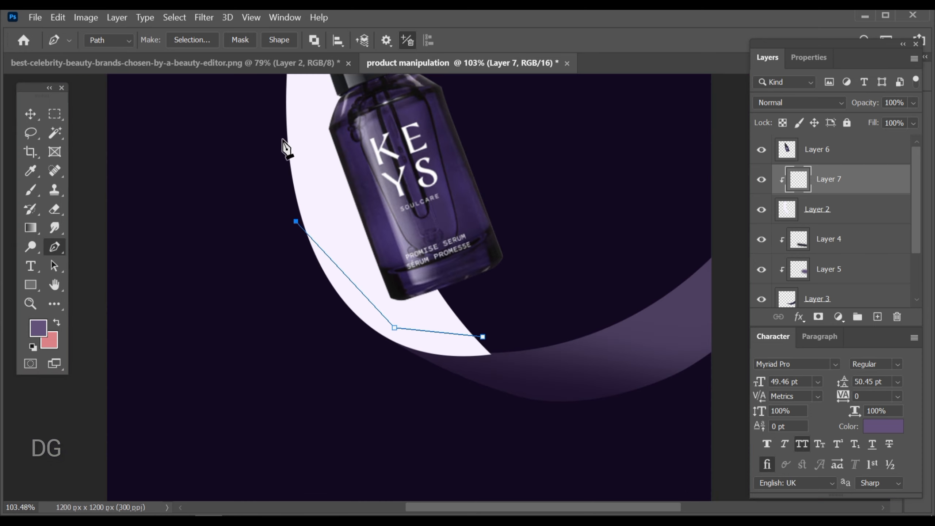
pyautogui.click(281, 117)
pyautogui.scroll(-1, 281, 117)
pyautogui.click(376, 142)
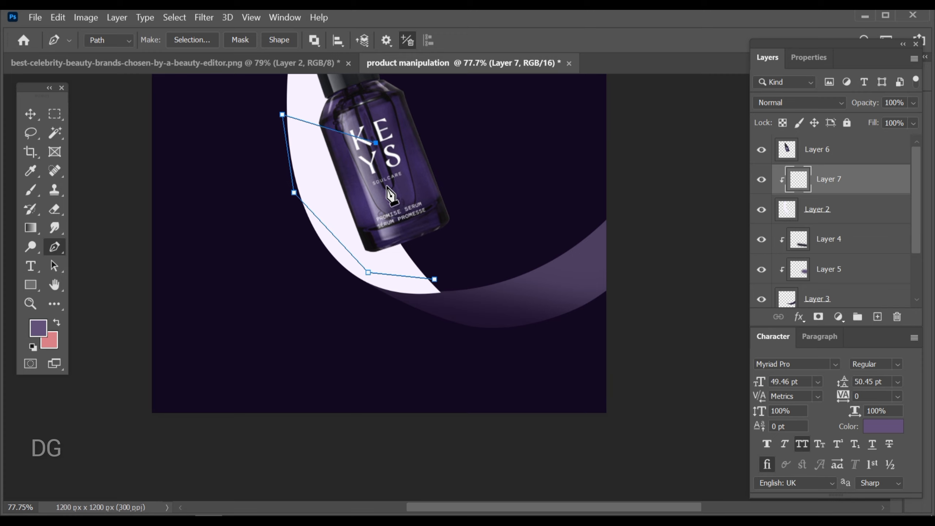
pyautogui.hotkey('ctrl', 'z')
pyautogui.click(358, 177)
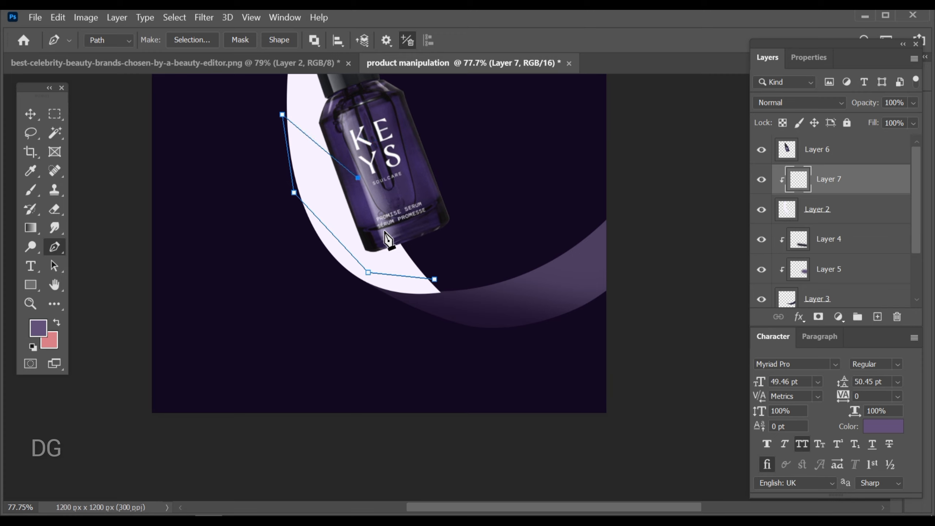
pyautogui.click(376, 222)
pyautogui.click(433, 224)
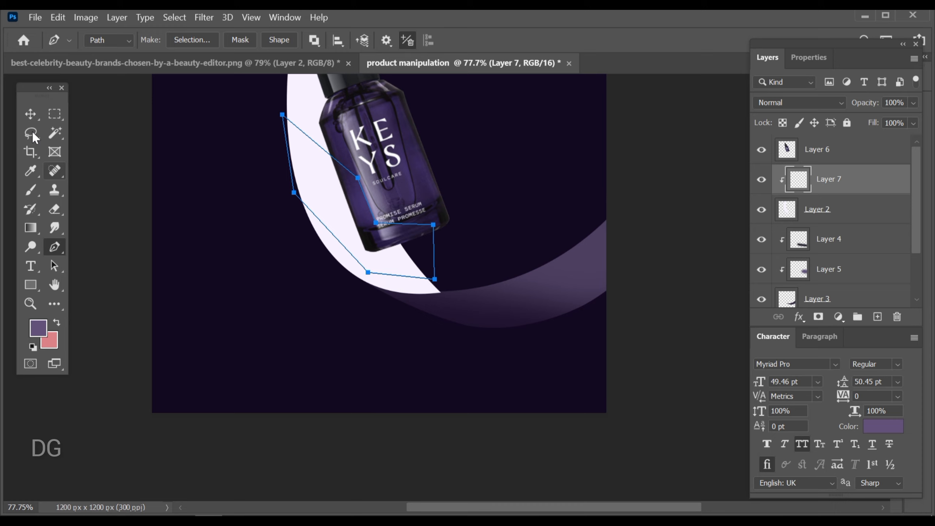
pyautogui.click(30, 114)
pyautogui.hotkey('ctrl', 'Return')
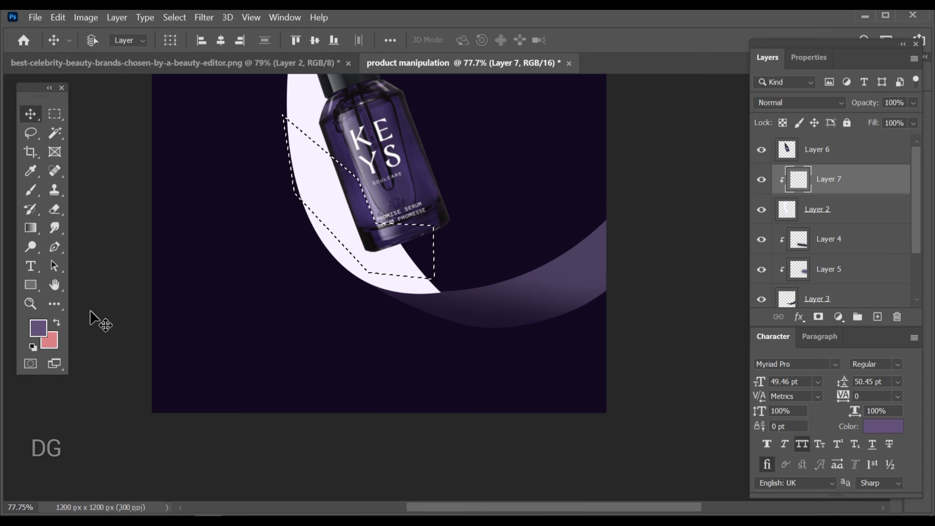
# Fill the selected shadow area with dark purple #110a1a and deselect it
pyautogui.click(32, 330)
pyautogui.moveTo(163, 309); pyautogui.dragTo(186, 352)
pyautogui.click(385, 177)
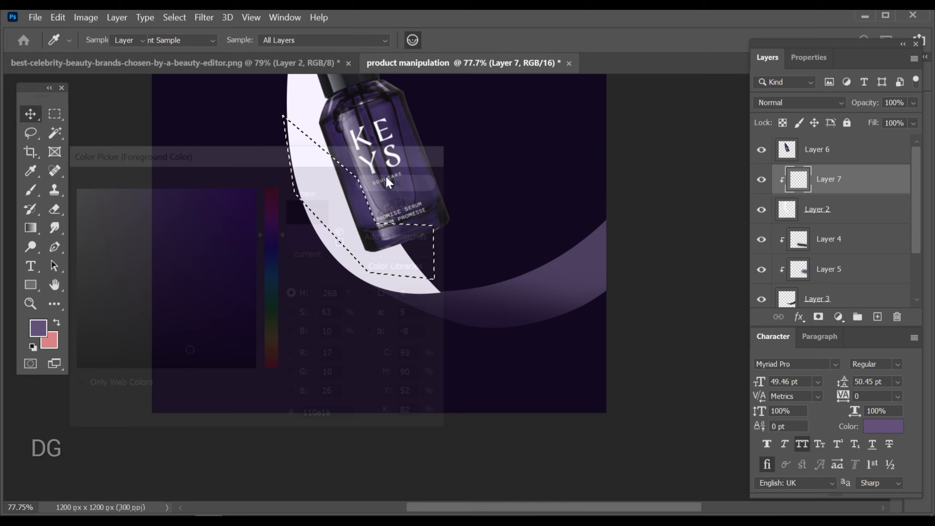
pyautogui.hotkey('alt', 'BackSpace')
pyautogui.hotkey('ctrl', 'd')
pyautogui.scroll(-2, 282, 286)
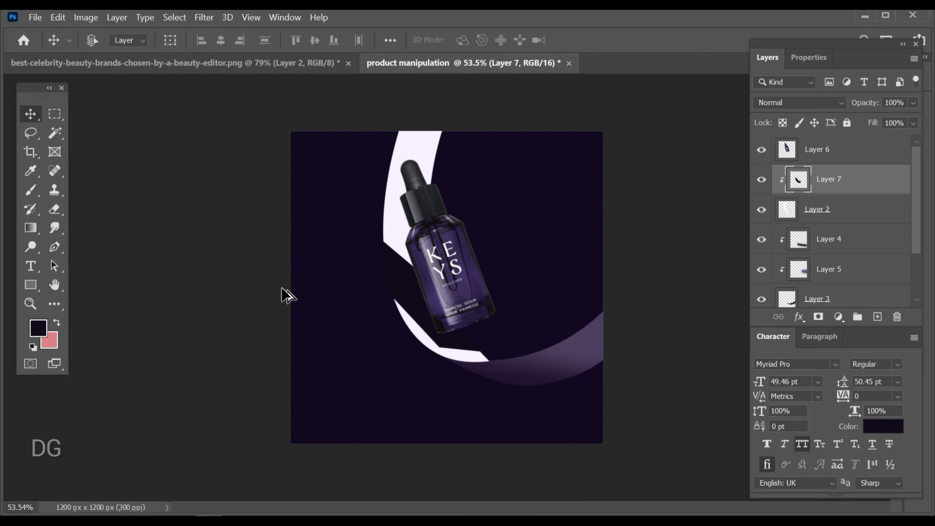
# Apply a Gaussian Blur with a radius of 8.0 pixels to the shadow layer
pyautogui.click(205, 16)
pyautogui.moveTo(339, 170)
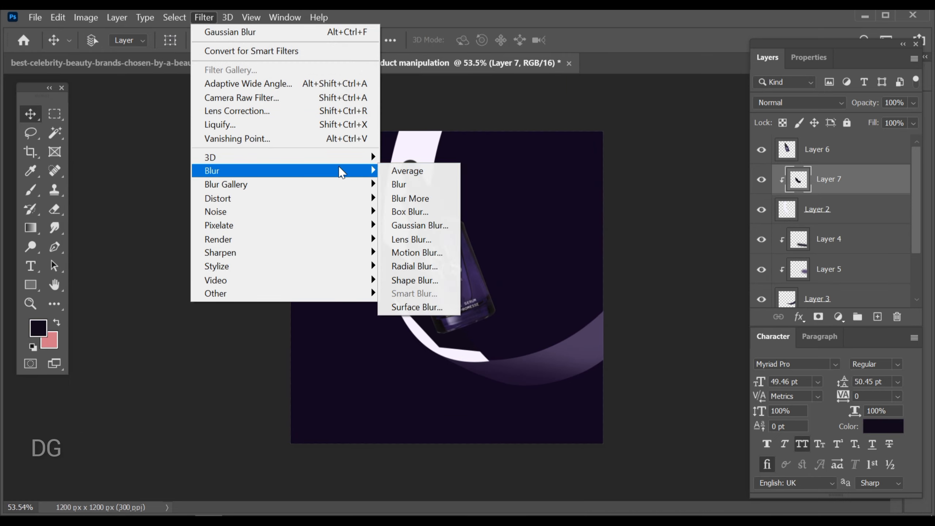
pyautogui.click(411, 226)
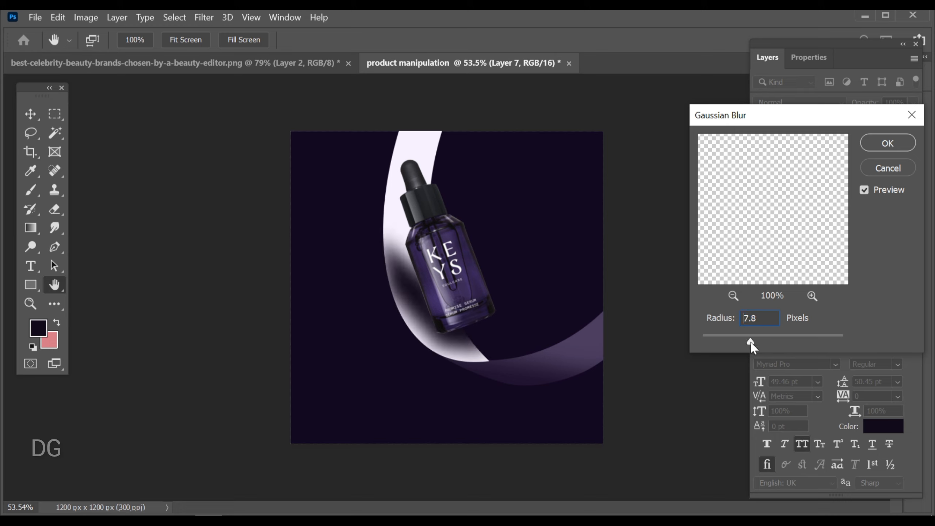
pyautogui.moveTo(751, 344); pyautogui.dragTo(745, 343)
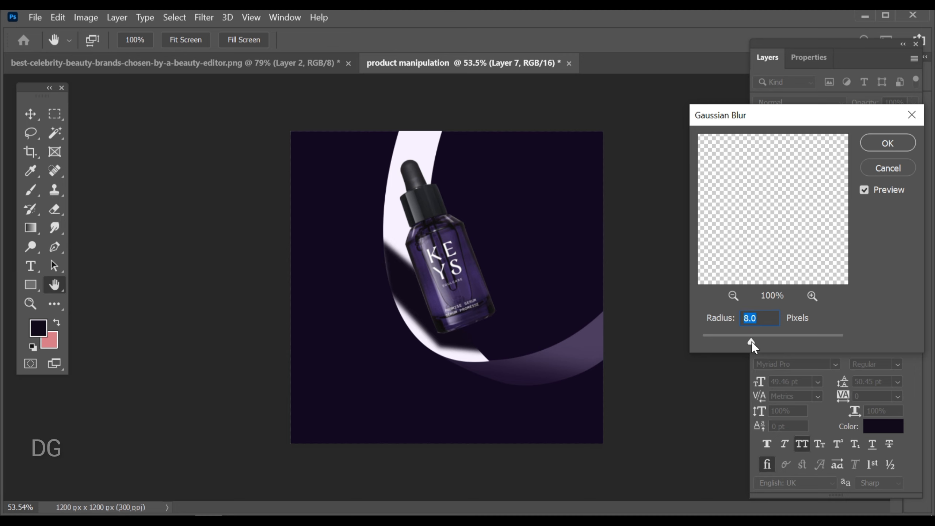
pyautogui.press('Return')
pyautogui.press('v')
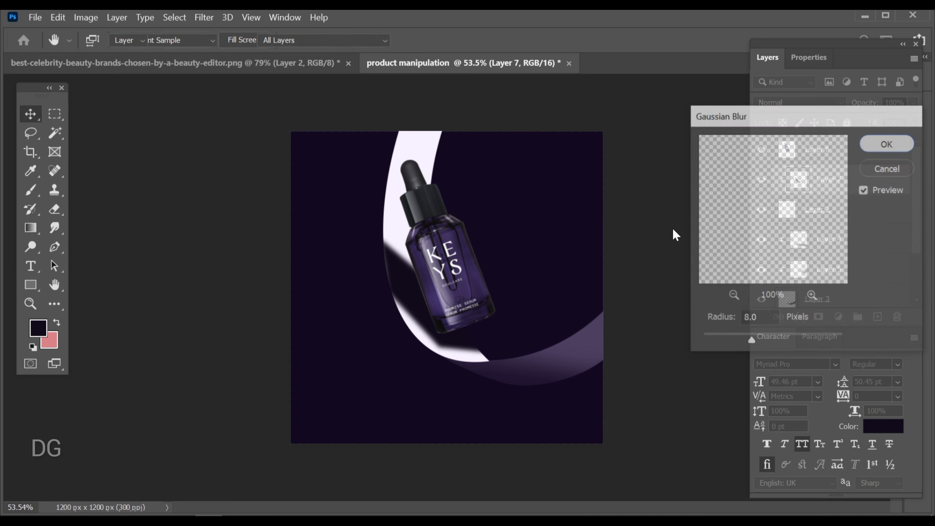
# Warp the shadow's left side slightly outward so it fully covers the white ribbon's outer edge
pyautogui.scroll(3, 458, 288)
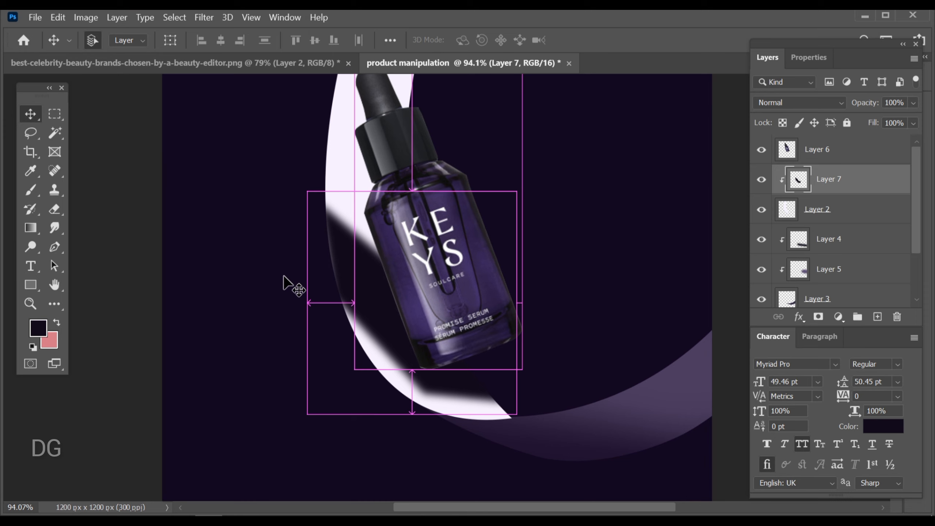
pyautogui.hotkey('ctrl', 't')
pyautogui.rightClick(333, 279)
pyautogui.click(354, 104)
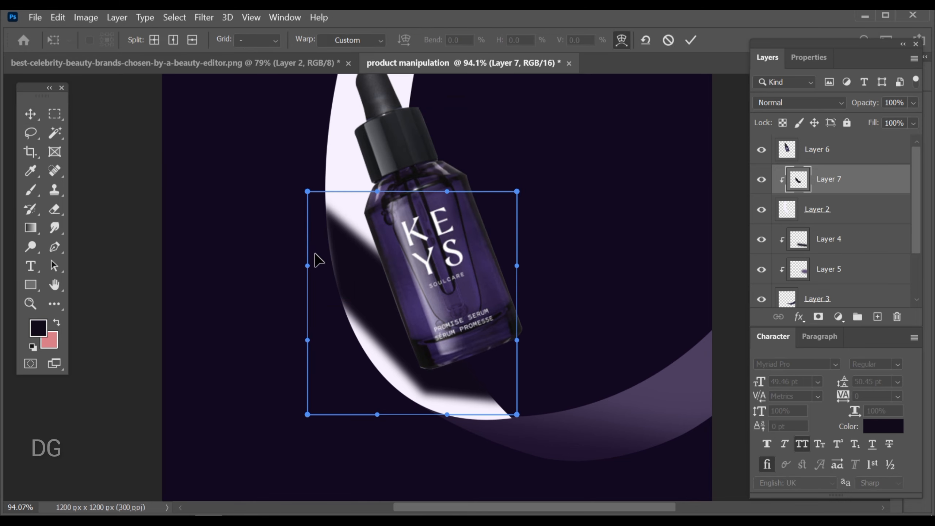
pyautogui.moveTo(314, 253); pyautogui.dragTo(306, 254)
pyautogui.press('Return')
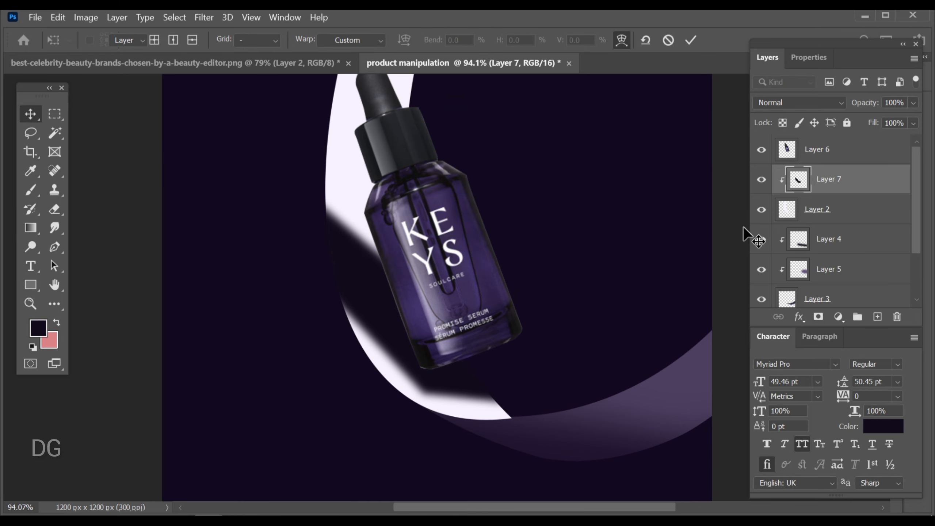
# Set the shadow layer's blend mode to Darker Color and its opacity to 88%
pyautogui.click(810, 103)
pyautogui.click(792, 194)
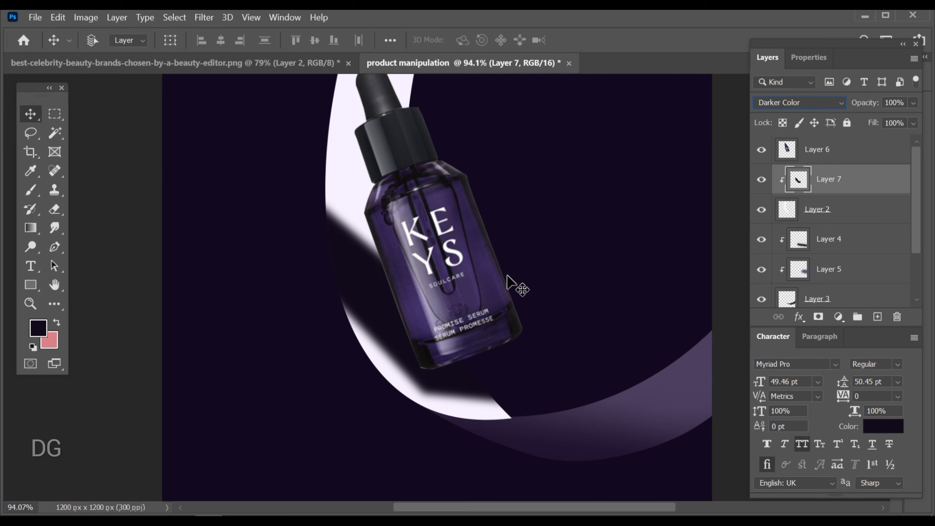
pyautogui.click(898, 102)
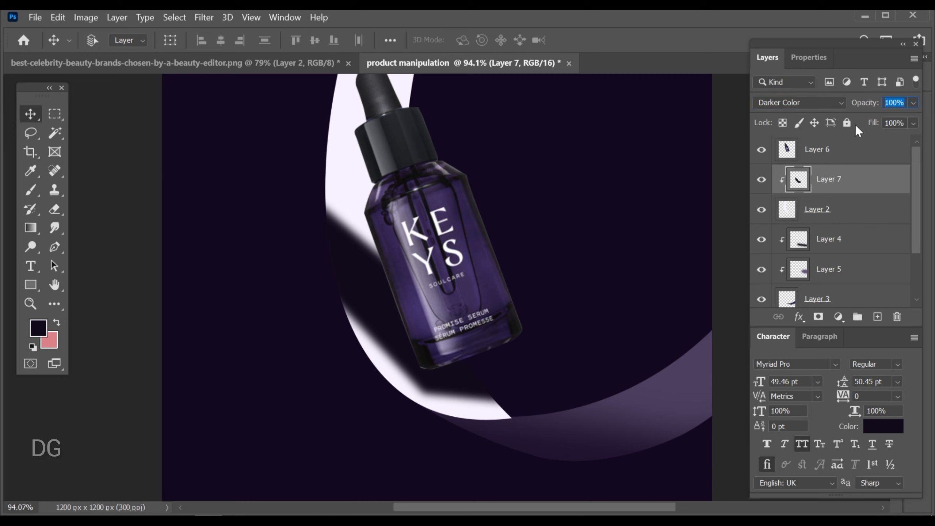
pyautogui.press('BackSpace')
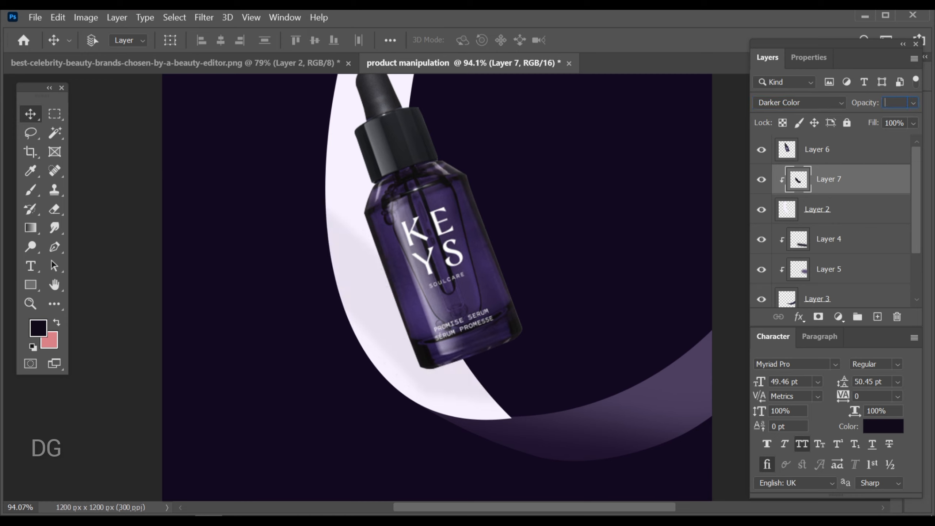
pyautogui.write('88')
pyautogui.press('Return')
pyautogui.hotkey('ctrl', '0')
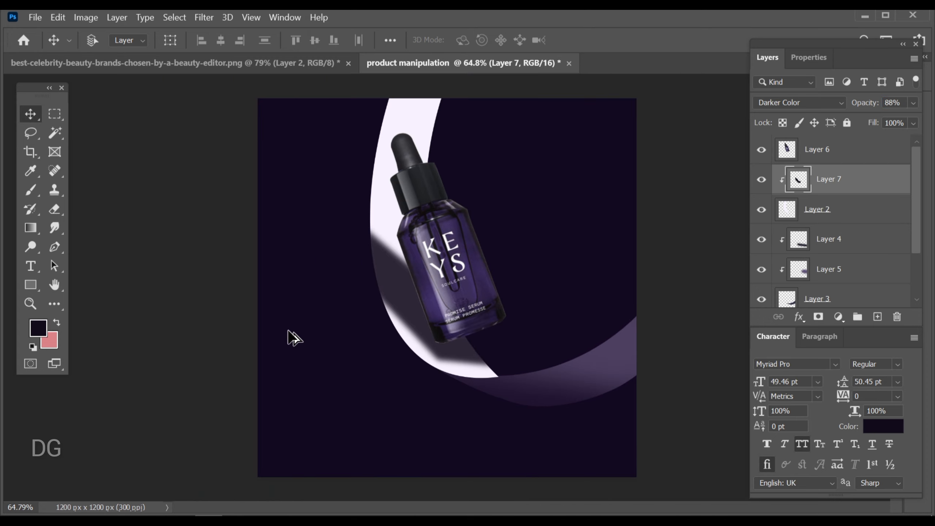
pyautogui.scroll(-1, 294, 337)
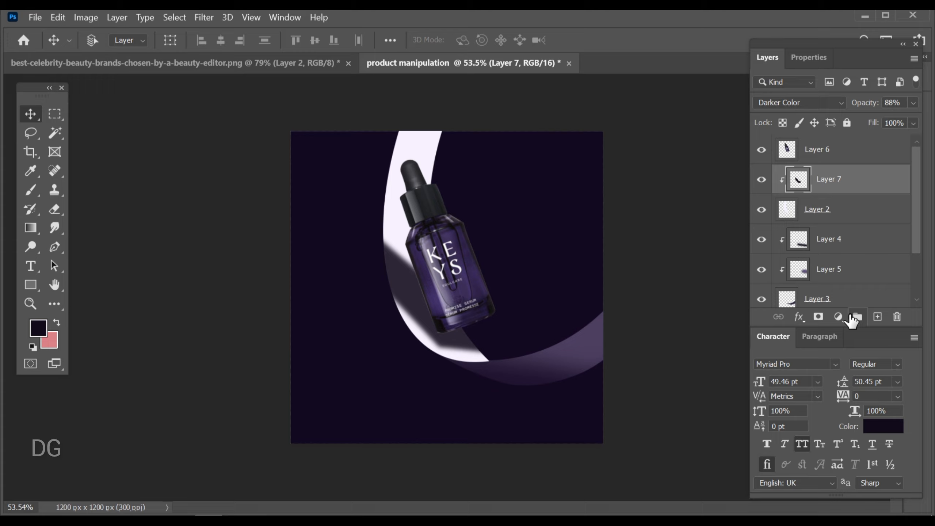
# Add a layer mask to the shadow and fade its upper-left end with a soft black 700 px brush
pyautogui.click(818, 317)
pyautogui.click(33, 190)
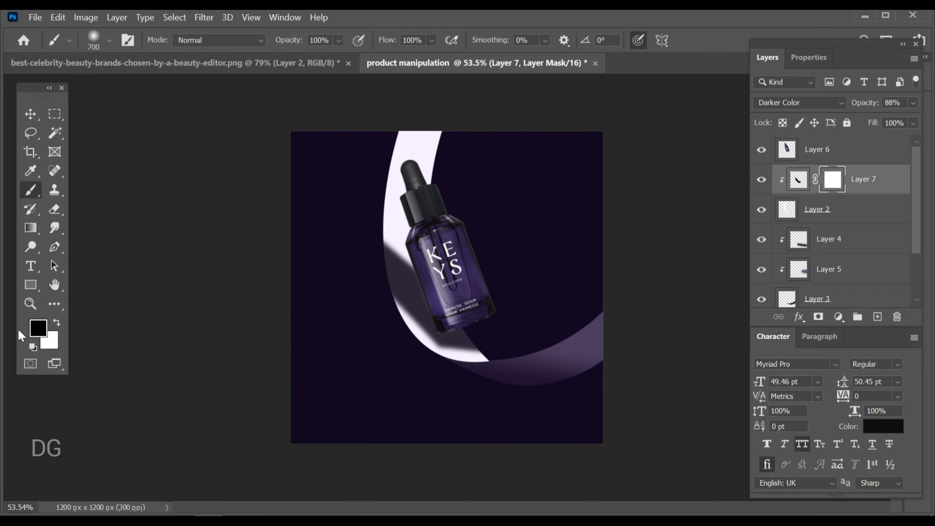
pyautogui.click(58, 321)
pyautogui.press('x')
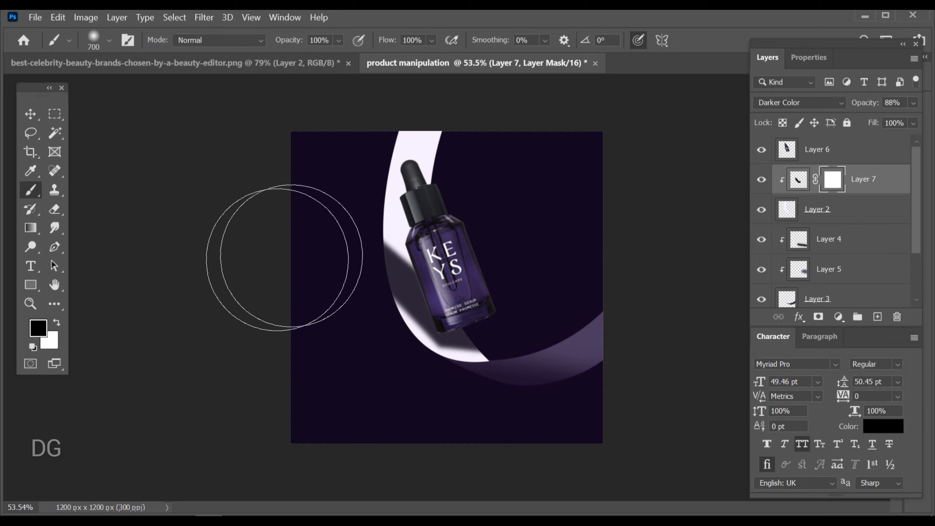
pyautogui.moveTo(334, 230); pyautogui.dragTo(292, 234)
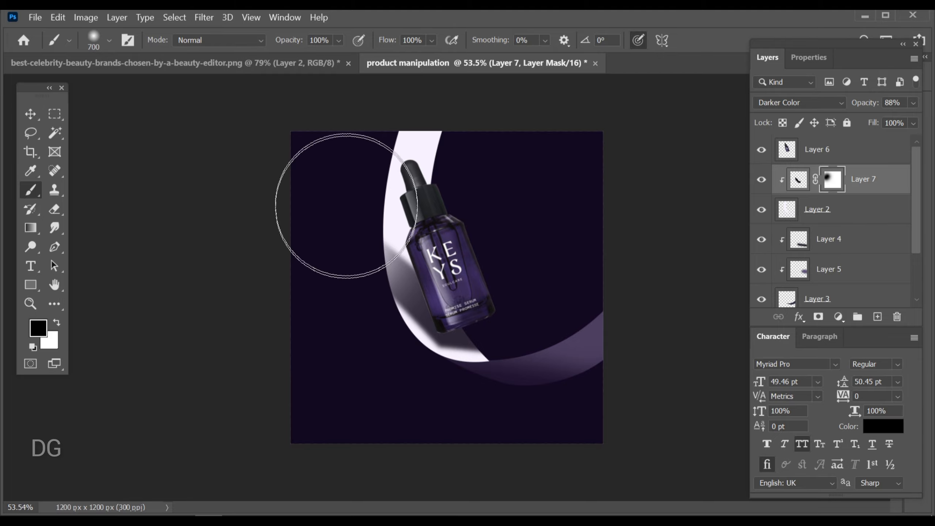
pyautogui.click(31, 114)
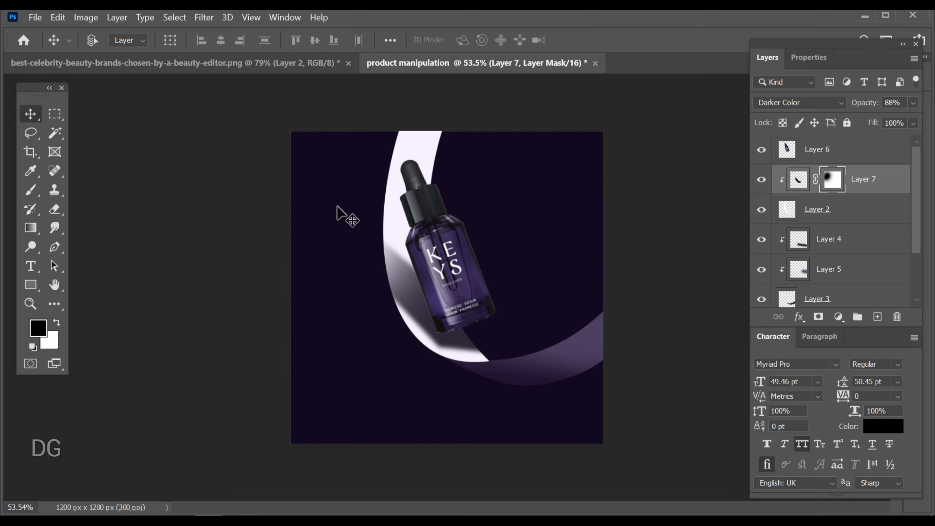
pyautogui.scroll(-3, 445, 303)
pyautogui.scroll(4, 560, 269)
pyautogui.scroll(-2, 558, 272)
pyautogui.scroll(2, 559, 273)
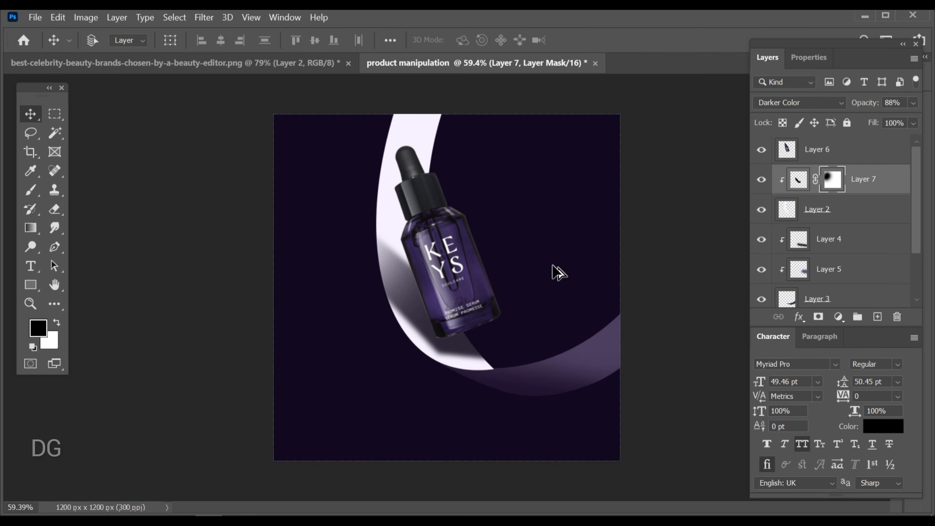
# Add a new empty layer directly above the dark purple background layer and clip it to that layer
pyautogui.keyDown('ctrl'); pyautogui.click(552, 270); pyautogui.keyUp('ctrl')
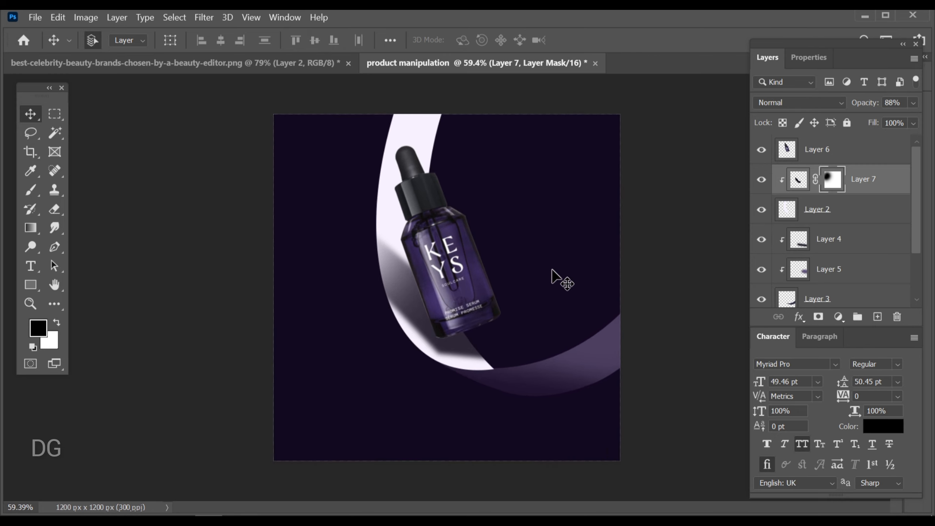
pyautogui.click(878, 317)
pyautogui.scroll(-1, 866, 235)
pyautogui.keyDown('alt'); pyautogui.click(843, 246); pyautogui.keyUp('alt')
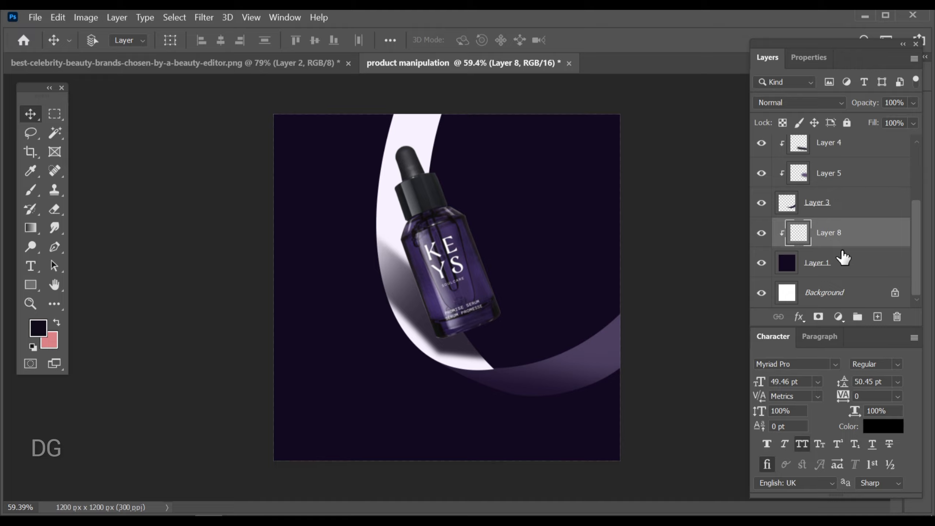
# Release the empty layer from its clipping mask and dab a soft lavender #aa94c5 glow behind the bottle's right side with a 1400 px brush
pyautogui.keyDown('alt'); pyautogui.click(843, 247); pyautogui.keyUp('alt')
pyautogui.click(39, 196)
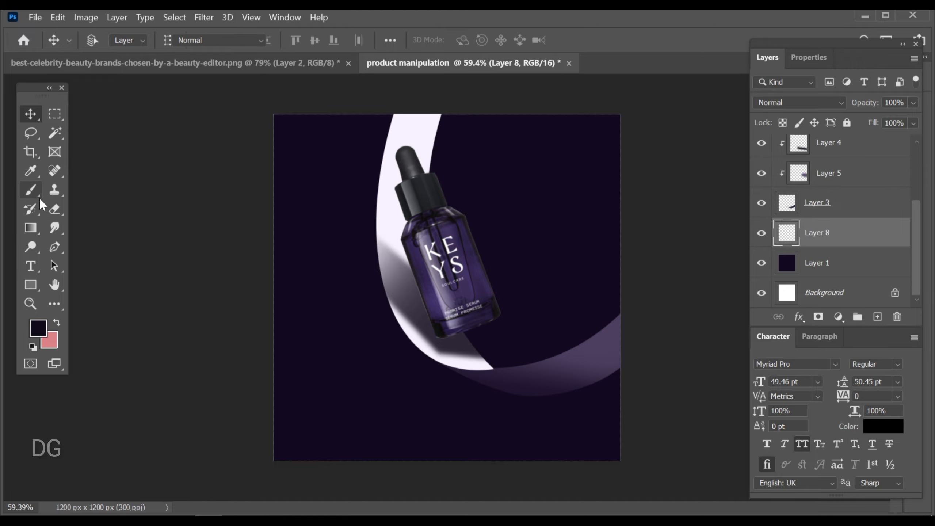
pyautogui.press(']')
pyautogui.press(']')
pyautogui.press(']')
pyautogui.press(']')
pyautogui.press(']')
pyautogui.press(']')
pyautogui.press(']')
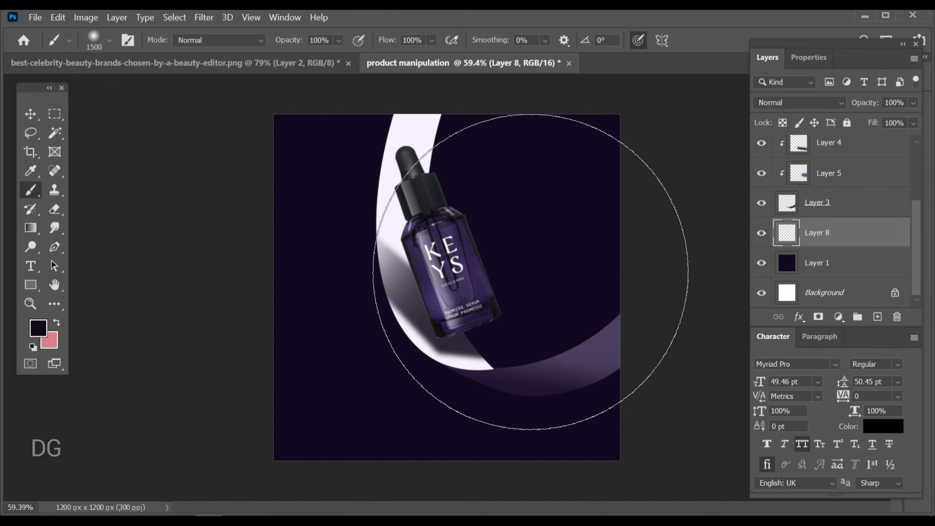
pyautogui.click(41, 334)
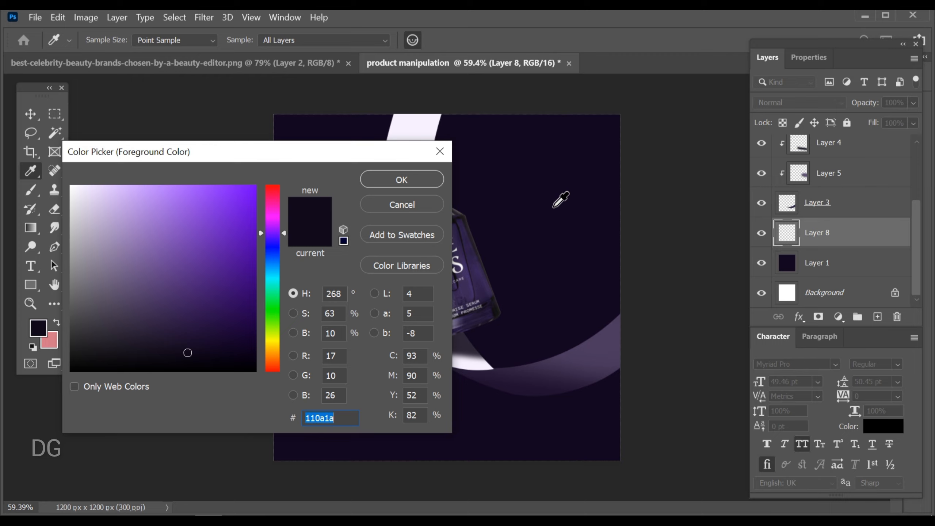
pyautogui.moveTo(220, 347)
pyautogui.mouseDown()
pyautogui.moveTo(126, 262)
pyautogui.moveTo(117, 228)
pyautogui.mouseUp()
pyautogui.click(402, 180)
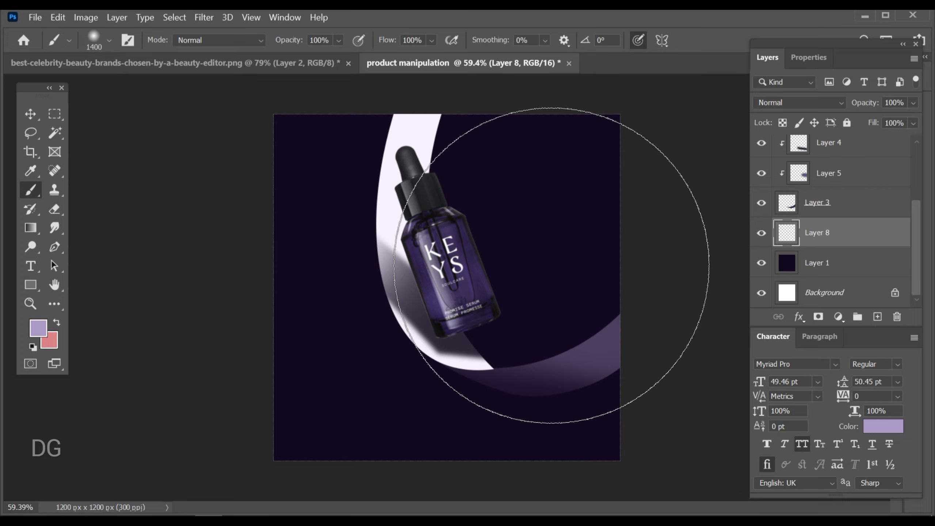
pyautogui.click(542, 280)
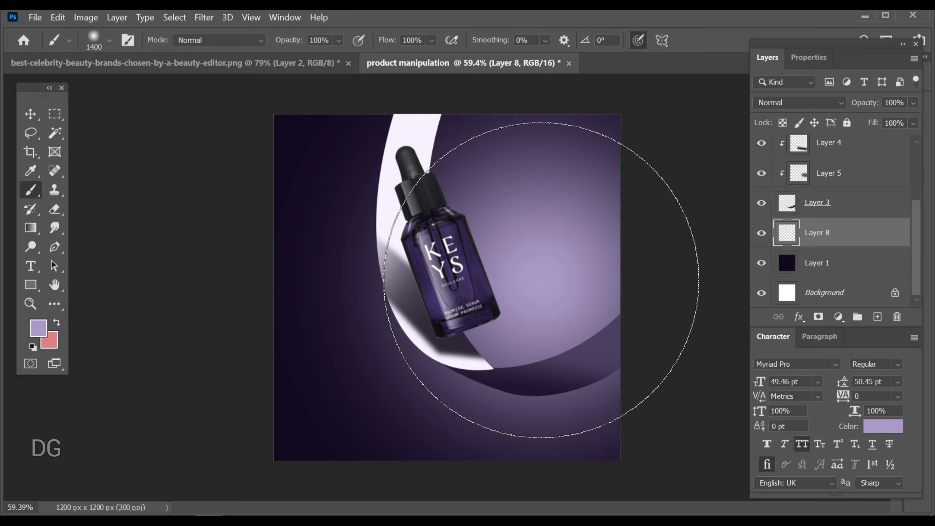
# Enlarge the lavender glow proportionally to about 112% and set its blend mode to Lighten
pyautogui.press('v')
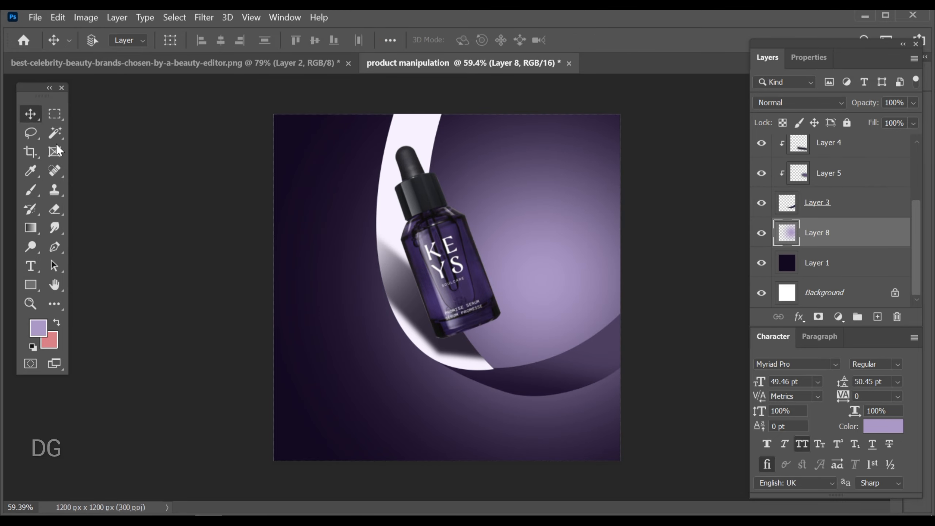
pyautogui.hotkey('ctrl', 't')
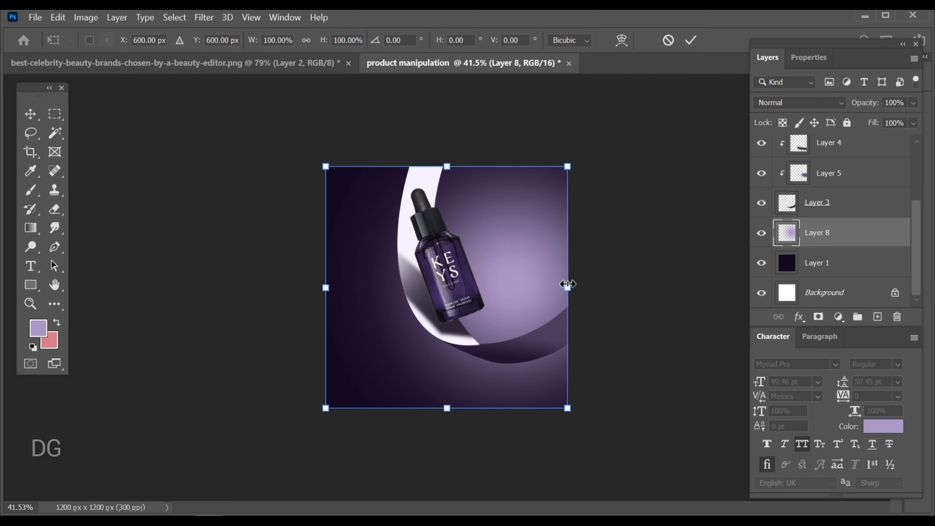
pyautogui.moveTo(567, 290); pyautogui.dragTo(594, 287)
pyautogui.press('Return')
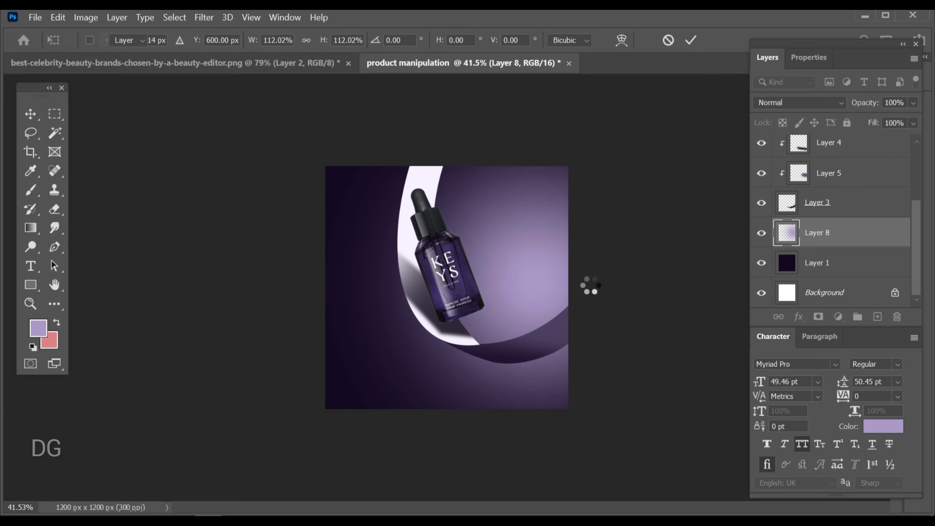
pyautogui.hotkey('ctrl', '+')
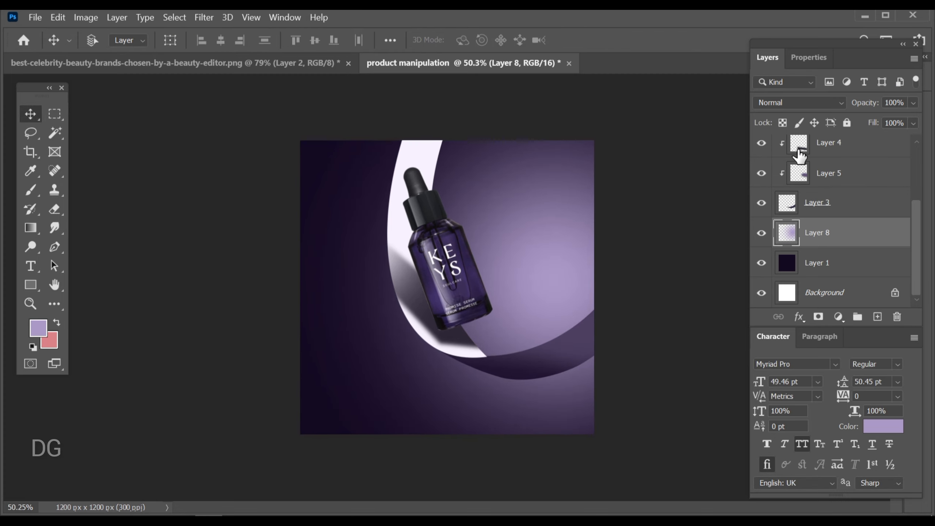
pyautogui.click(822, 104)
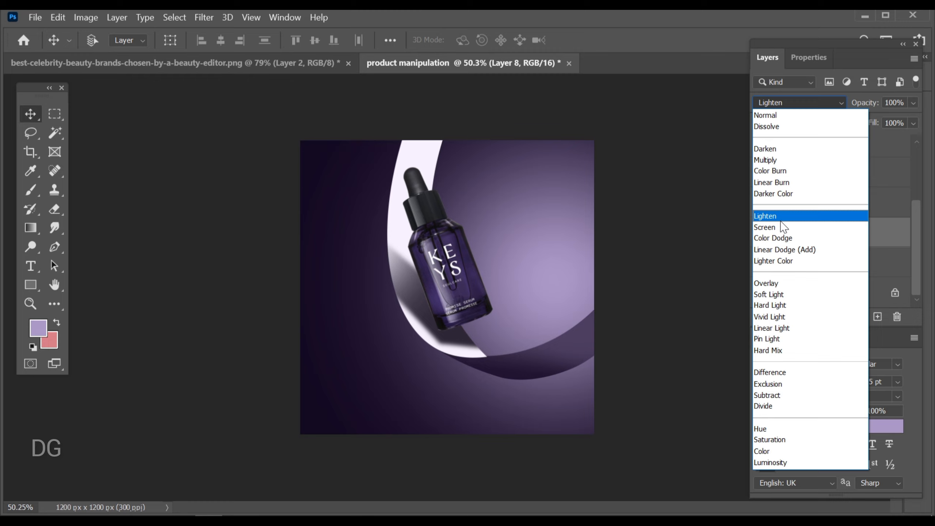
pyautogui.click(782, 220)
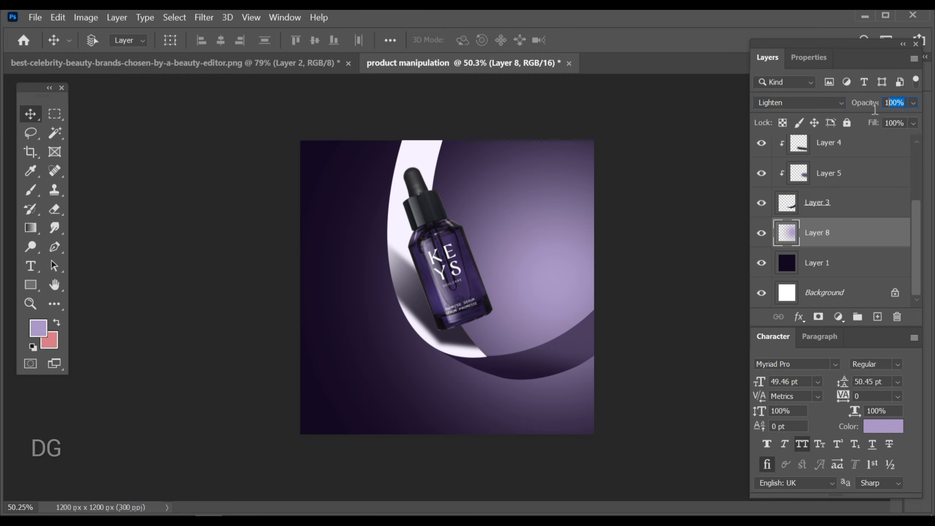
# Add a new layer above the lavender glow and paint a very pale lavender highlight at its centre with a soft 1100 px brush
pyautogui.click(878, 317)
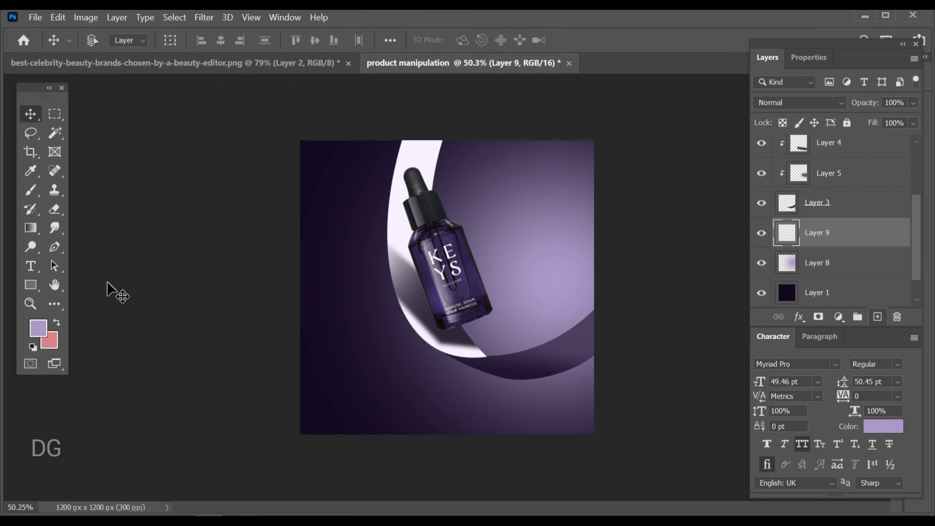
pyautogui.press('b')
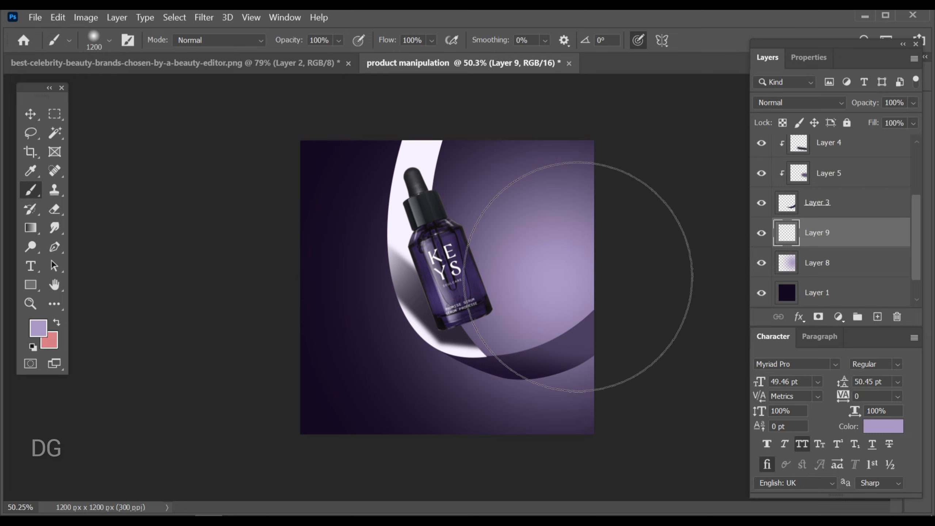
pyautogui.click(38, 327)
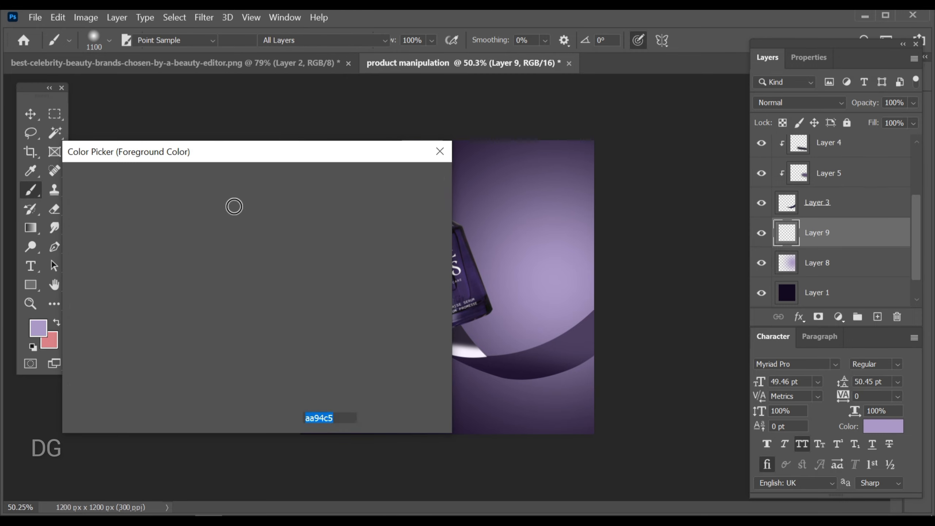
pyautogui.click(88, 183)
pyautogui.click(402, 178)
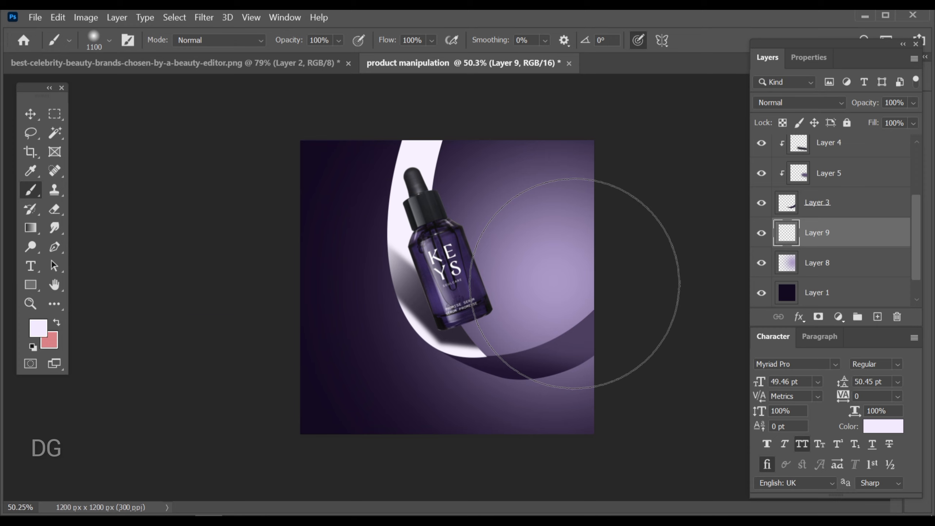
pyautogui.moveTo(564, 289); pyautogui.dragTo(593, 292)
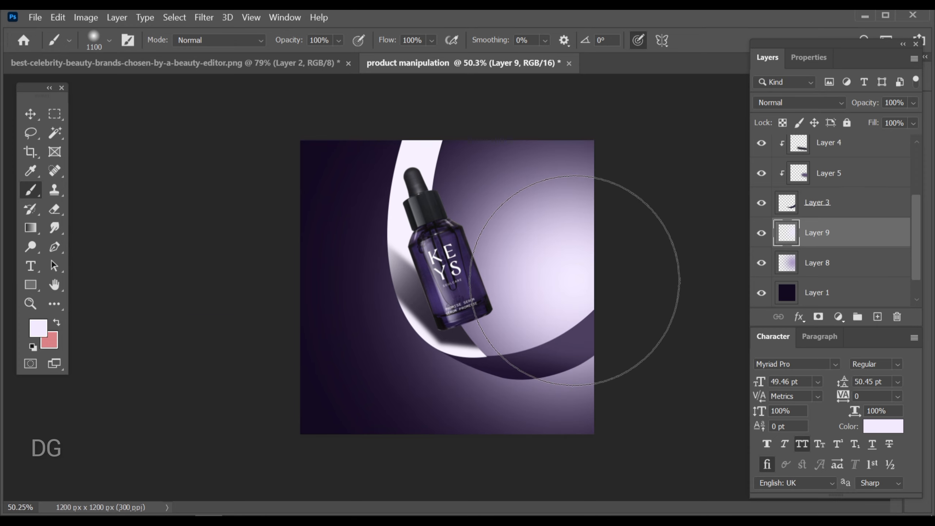
# Enlarge the pale highlight proportionally to about 117% and set its blend mode to Screen
pyautogui.click(30, 115)
pyautogui.hotkey('ctrl', 't')
pyautogui.moveTo(593, 286); pyautogui.dragTo(610, 288)
pyautogui.moveTo(351, 289); pyautogui.dragTo(324, 288)
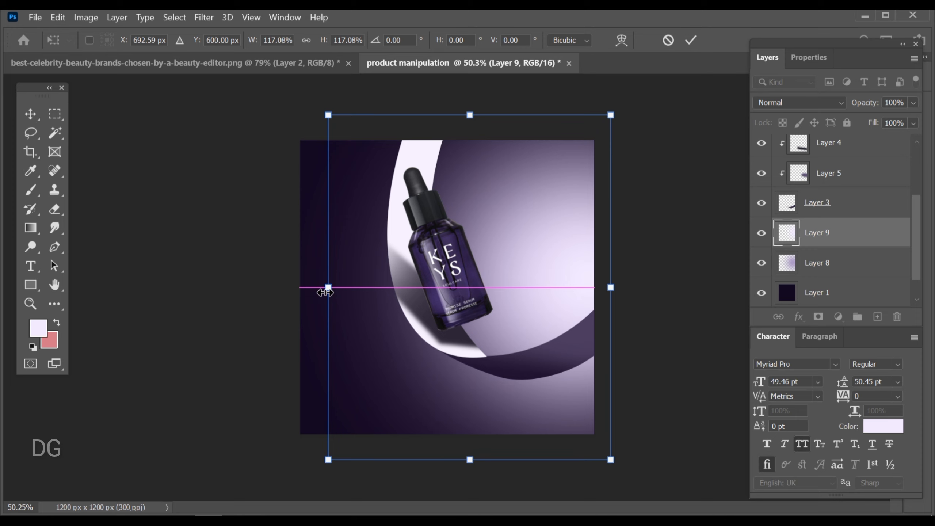
pyautogui.press('Return')
pyautogui.click(803, 103)
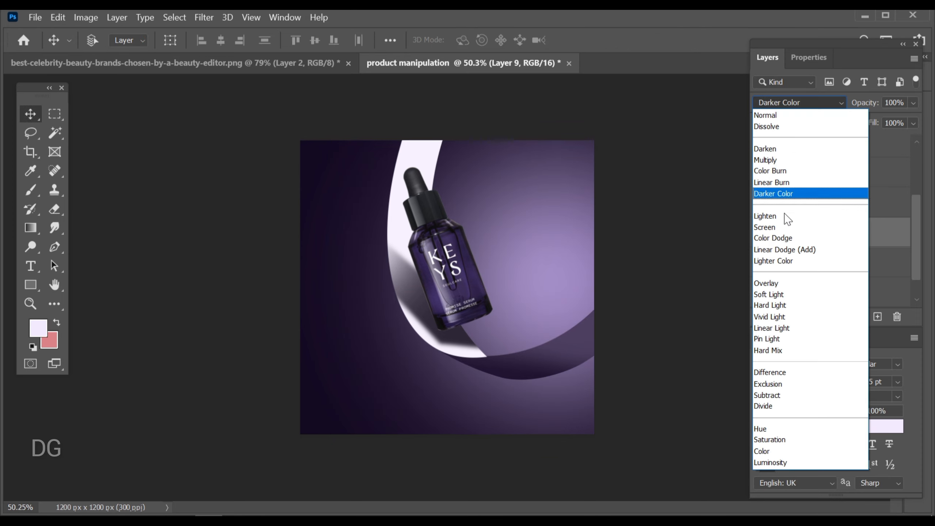
pyautogui.click(773, 226)
pyautogui.scroll(-2, 496, 302)
pyautogui.scroll(2, 490, 280)
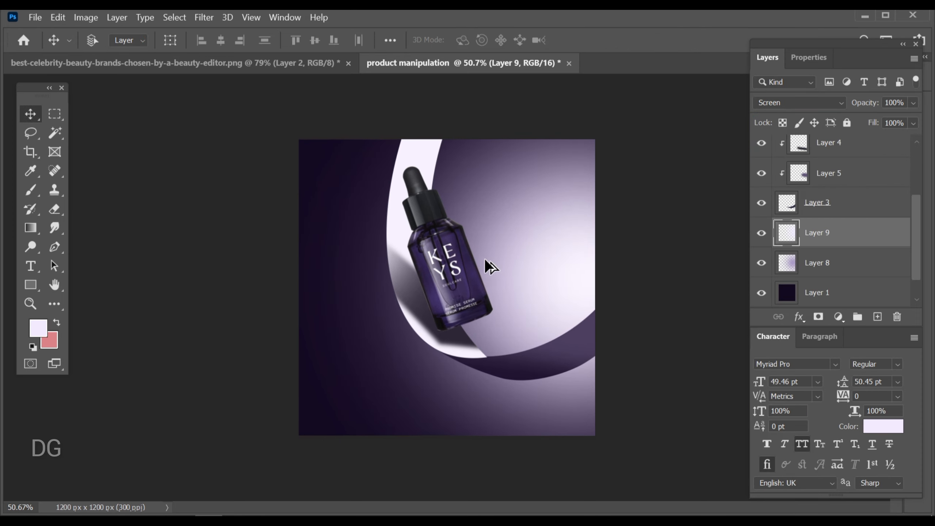
pyautogui.scroll(-3, 519, 310)
pyautogui.scroll(1, 534, 315)
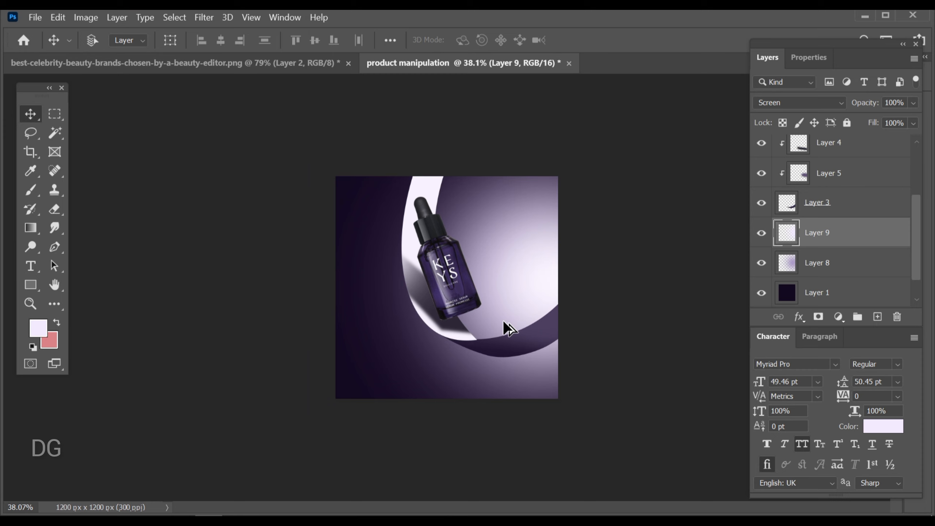
# Set the opacity of the dark shading layer clipped to the purple ribbon to 65%
pyautogui.scroll(3, 503, 320)
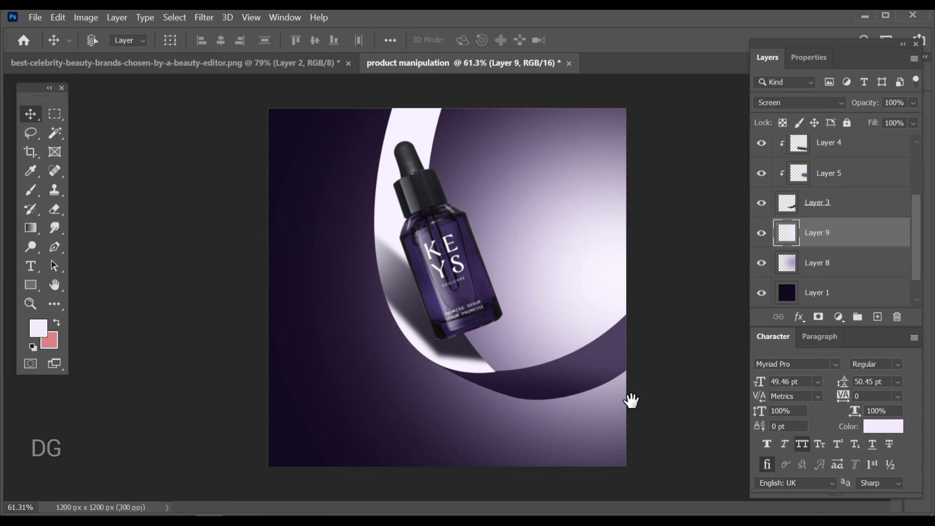
pyautogui.scroll(2, 631, 401)
pyautogui.keyDown('ctrl'); pyautogui.click(539, 407); pyautogui.keyUp('ctrl')
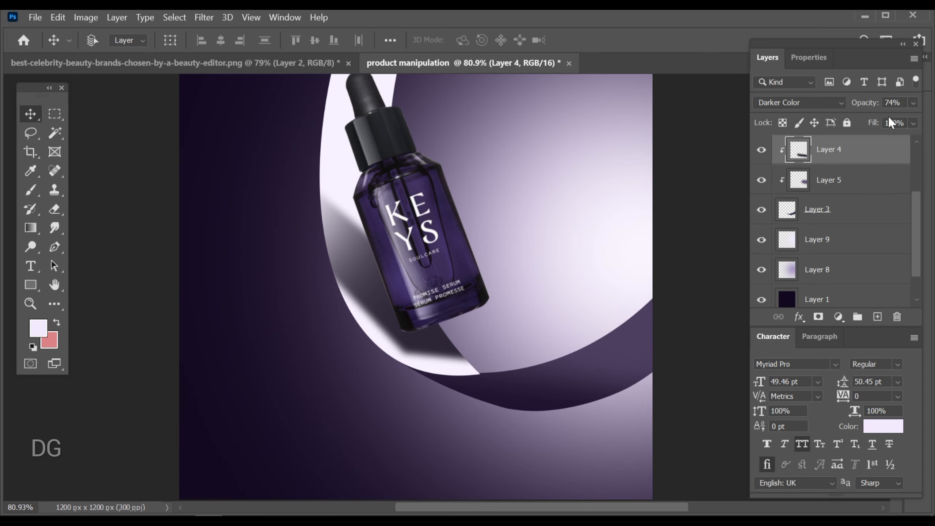
pyautogui.write('65')
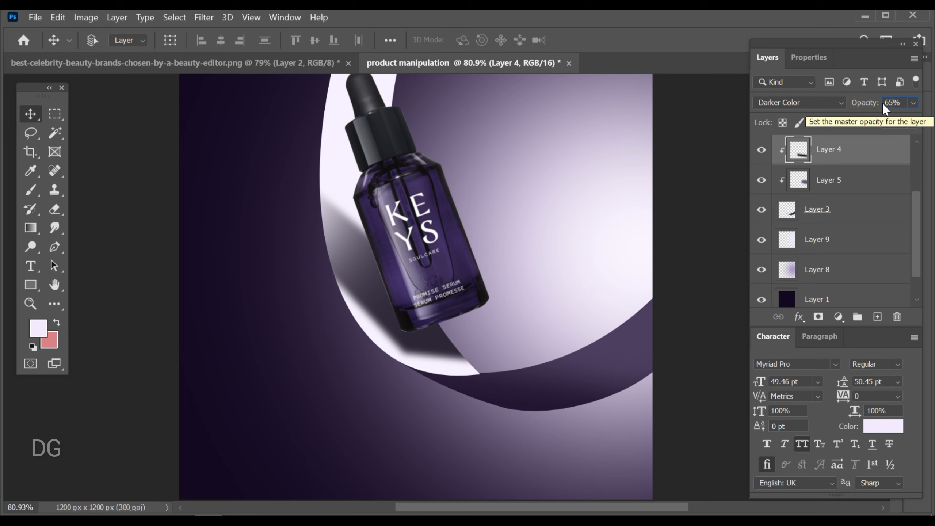
pyautogui.scroll(-3, 635, 227)
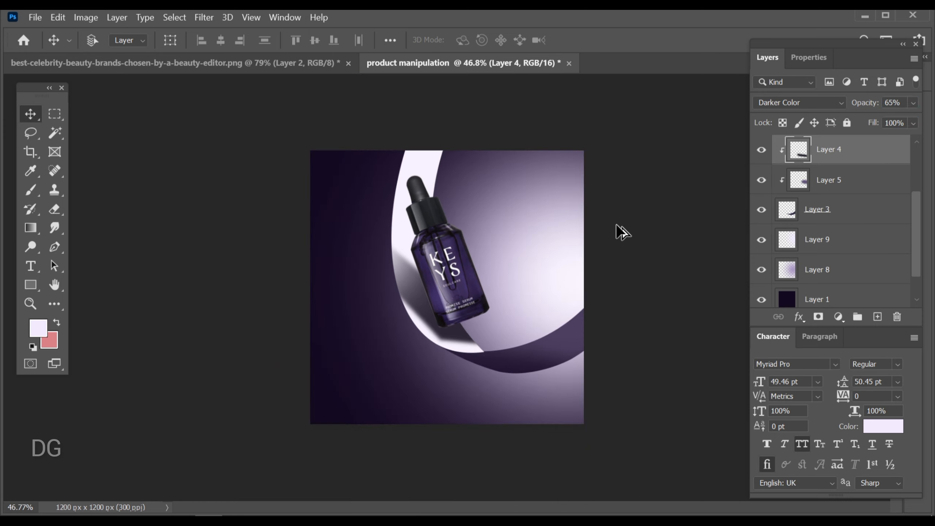
# Set the opacity of the Lighten layer clipped to the purple ribbon to 44%
pyautogui.scroll(-1, 598, 337)
pyautogui.scroll(2, 597, 338)
pyautogui.keyDown('ctrl'); pyautogui.click(594, 363); pyautogui.keyUp('ctrl')
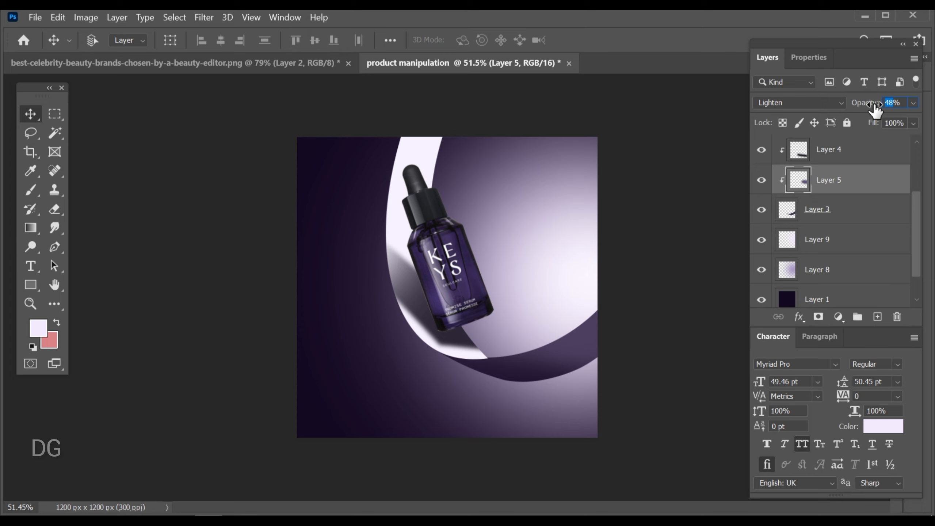
pyautogui.scroll(-1, 548, 292)
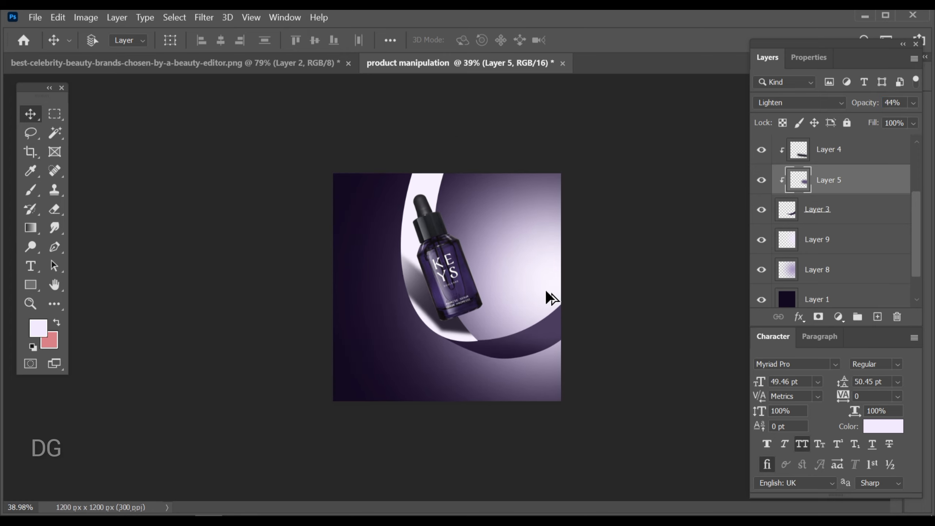
pyautogui.scroll(1, 546, 289)
pyautogui.scroll(1, 551, 291)
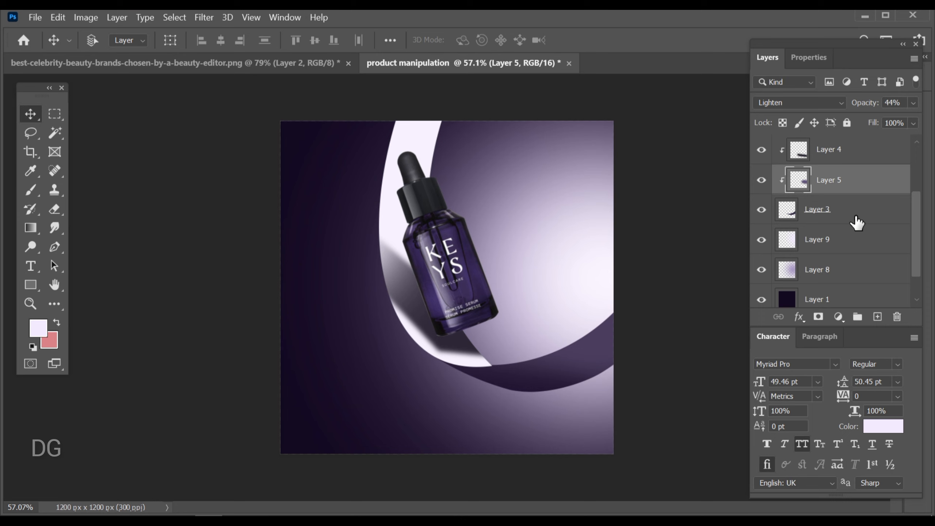
# Select both background glow layers and enlarge them together toward the left beyond the canvas edge
pyautogui.scroll(-1, 851, 236)
pyautogui.click(847, 236)
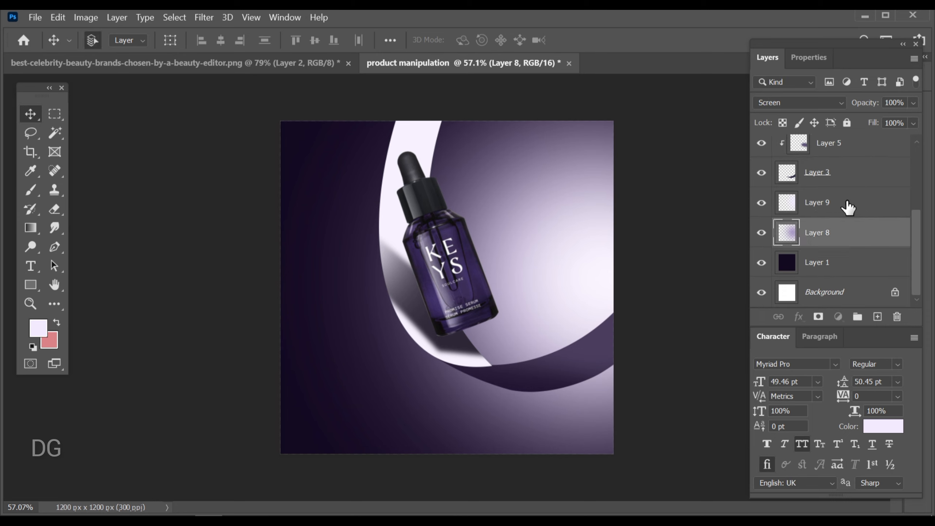
pyautogui.keyDown('ctrl'); pyautogui.click(849, 204); pyautogui.keyUp('ctrl')
pyautogui.hotkey('ctrl', 't')
pyautogui.moveTo(281, 289); pyautogui.dragTo(250, 290)
pyautogui.press('Return')
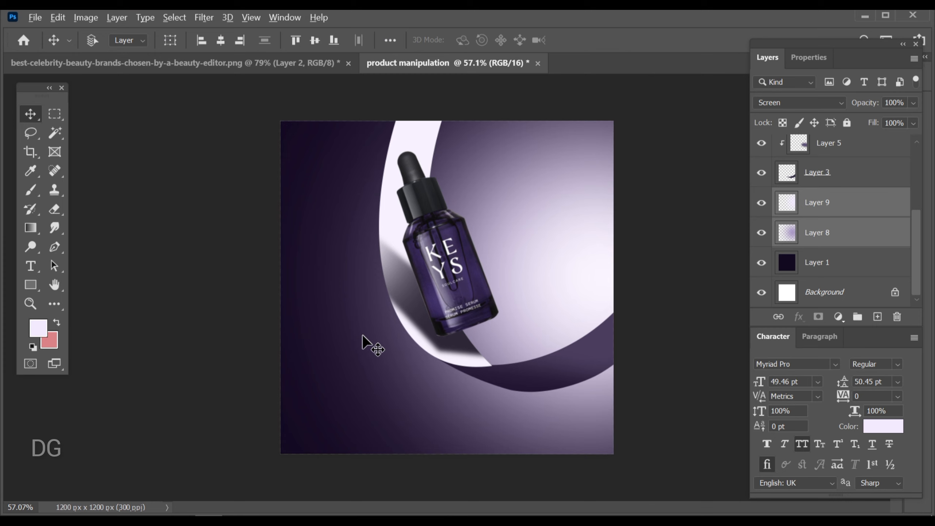
pyautogui.scroll(-2, 464, 391)
pyautogui.scroll(2, 588, 384)
# Examine the white ribbon's lower tip where it overlaps the dark purple ribbon, and select the white ribbon's layer
pyautogui.click(839, 239)
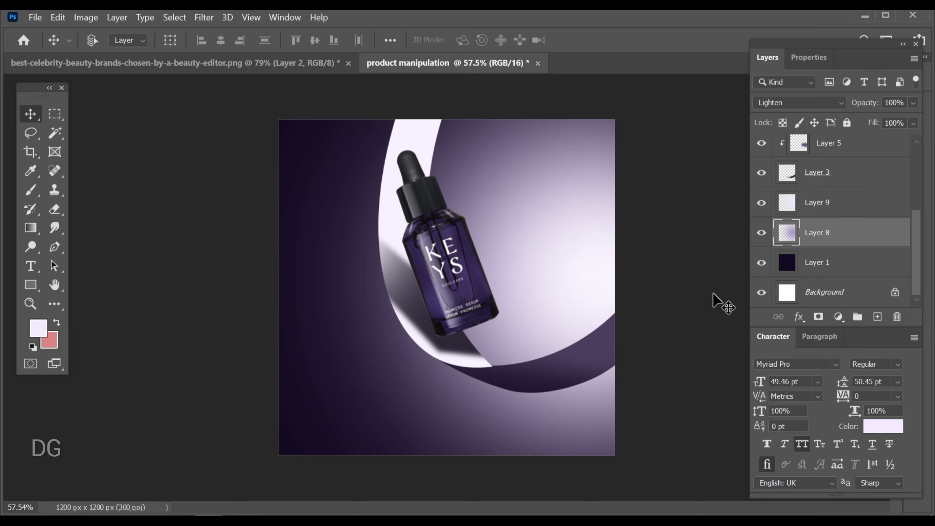
pyautogui.scroll(2, 583, 367)
pyautogui.scroll(1, 583, 367)
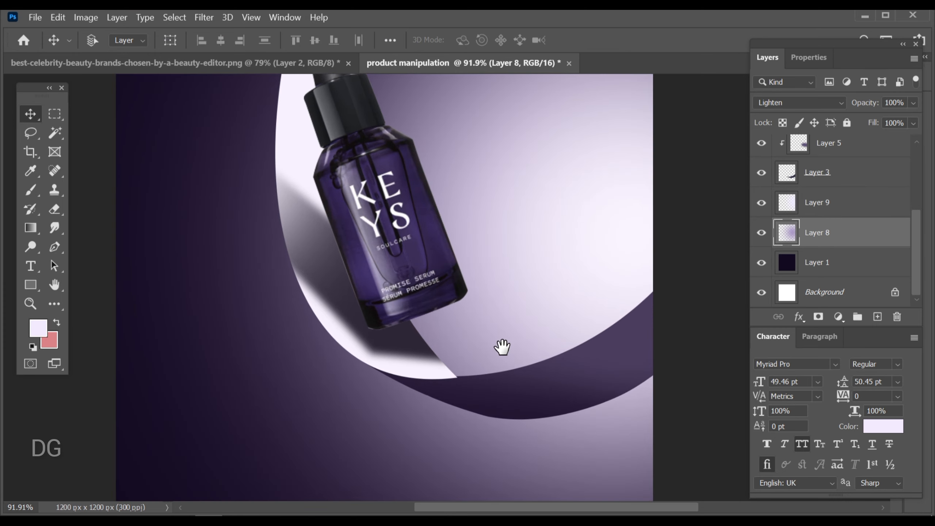
pyautogui.moveTo(501, 345); pyautogui.dragTo(494, 341)
pyautogui.scroll(8, 423, 357)
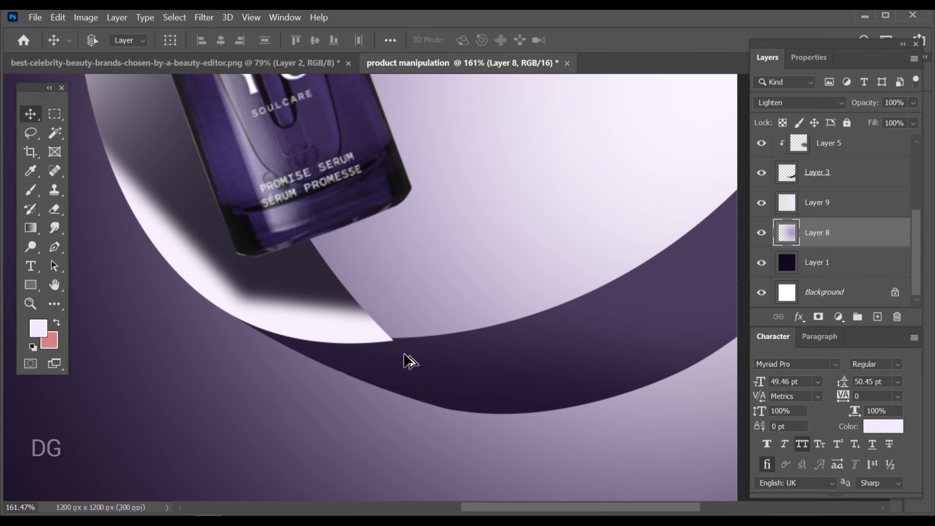
pyautogui.scroll(-2, 413, 329)
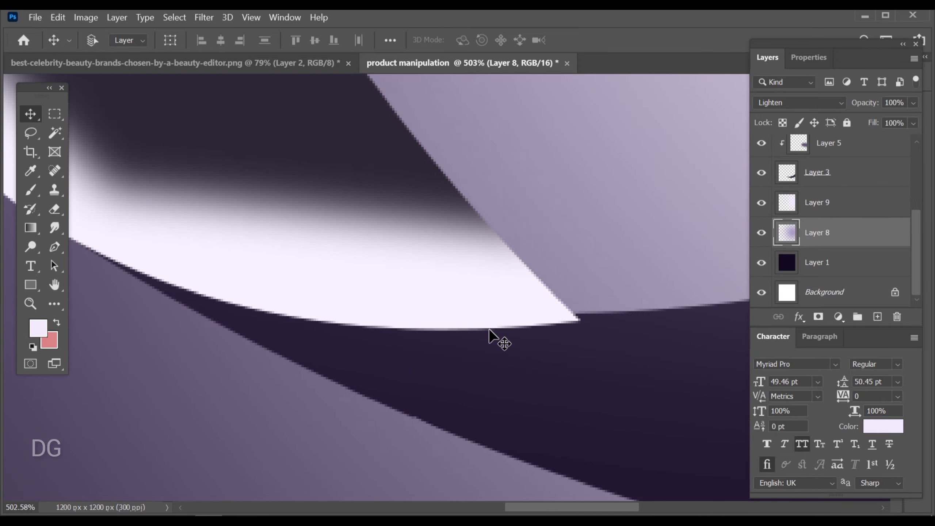
pyautogui.keyDown('ctrl'); pyautogui.click(502, 316); pyautogui.keyUp('ctrl')
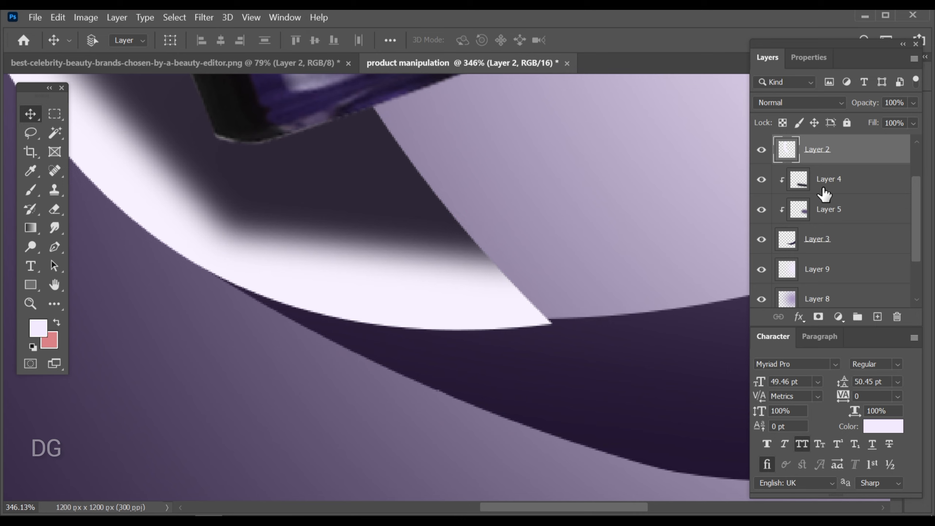
pyautogui.scroll(-1, 825, 193)
pyautogui.scroll(2, 829, 199)
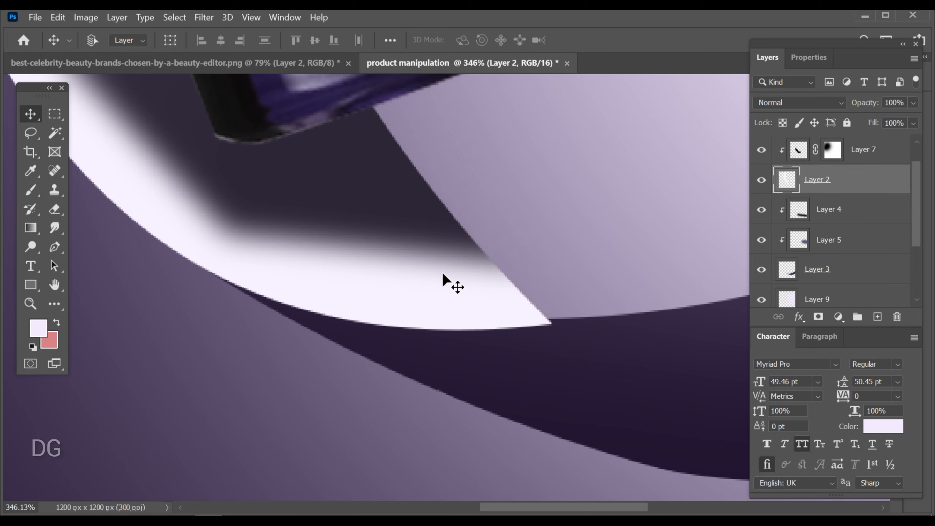
# Draw a closed Pen path around the white ribbon's lower edge and tip where they overlap the dark purple ribbon
pyautogui.moveTo(54, 247); pyautogui.dragTo(64, 244)
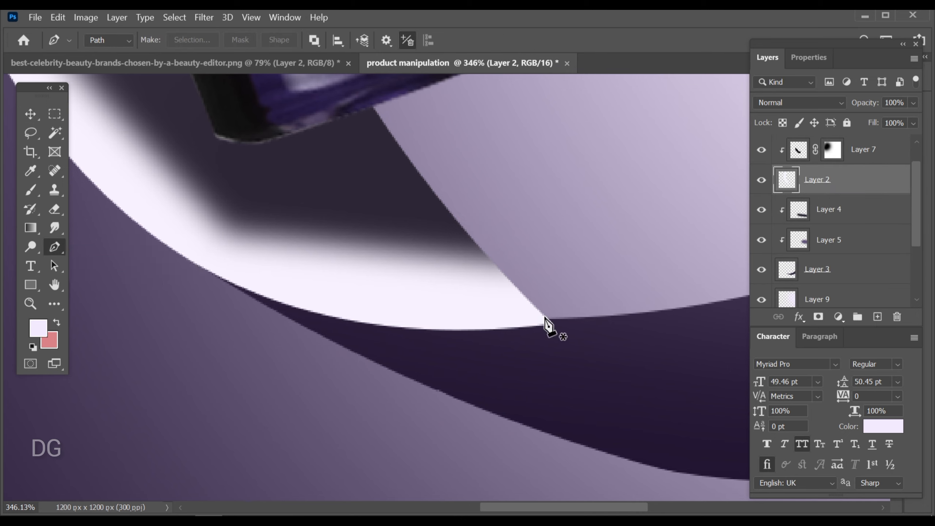
pyautogui.click(568, 318)
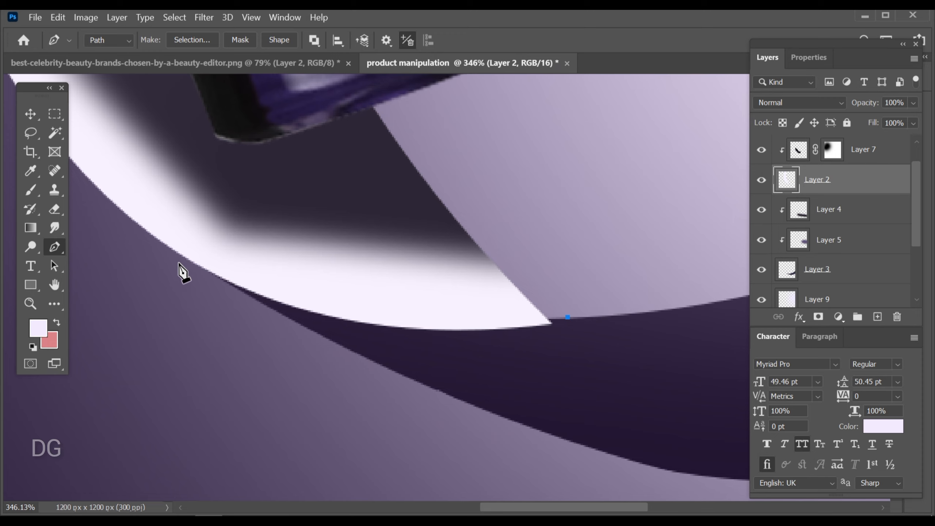
pyautogui.click(213, 274)
pyautogui.click(520, 403)
pyautogui.click(588, 346)
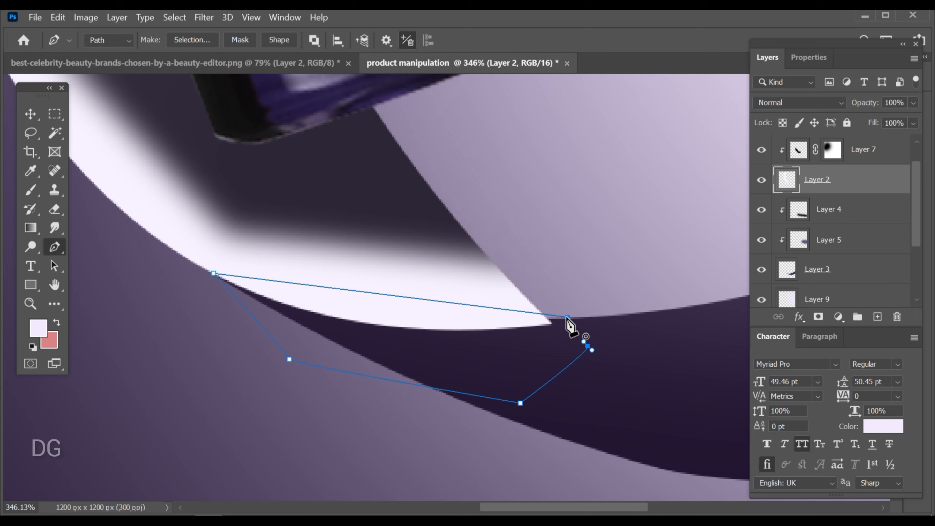
pyautogui.click(568, 317)
# Bend the path's upper edge with the Curvature Pen so it follows the curve across the white ribbon's tip
pyautogui.rightClick(54, 255)
pyautogui.click(125, 271)
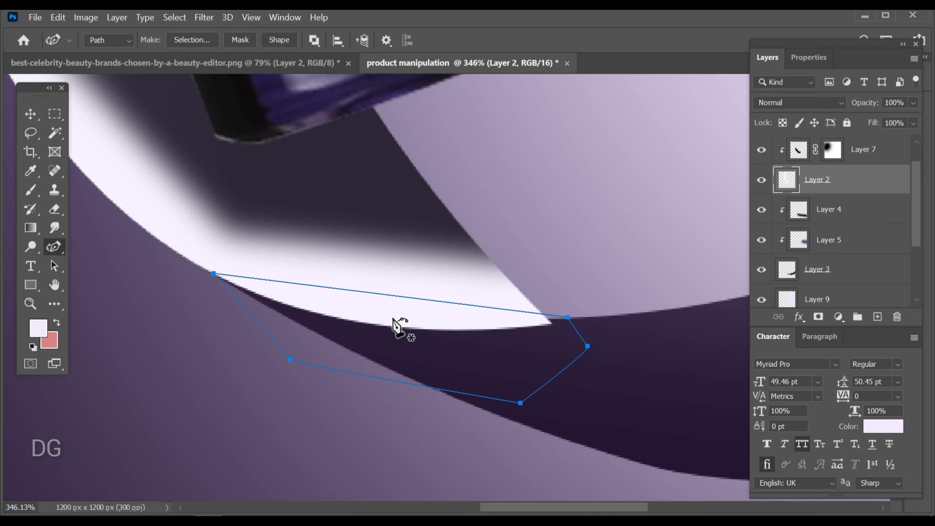
pyautogui.scroll(3, 393, 320)
pyautogui.moveTo(539, 294); pyautogui.dragTo(544, 319)
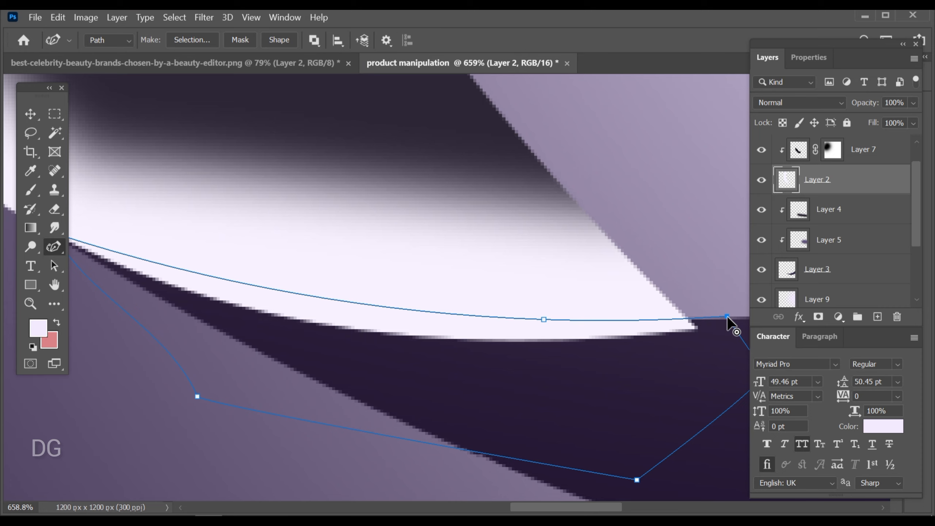
pyautogui.moveTo(728, 317); pyautogui.dragTo(728, 320)
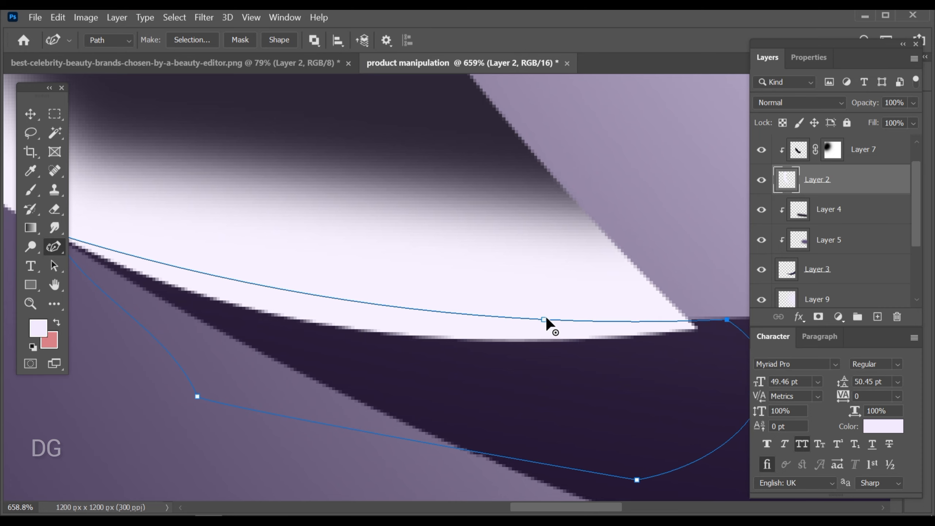
pyautogui.moveTo(321, 317); pyautogui.dragTo(439, 334)
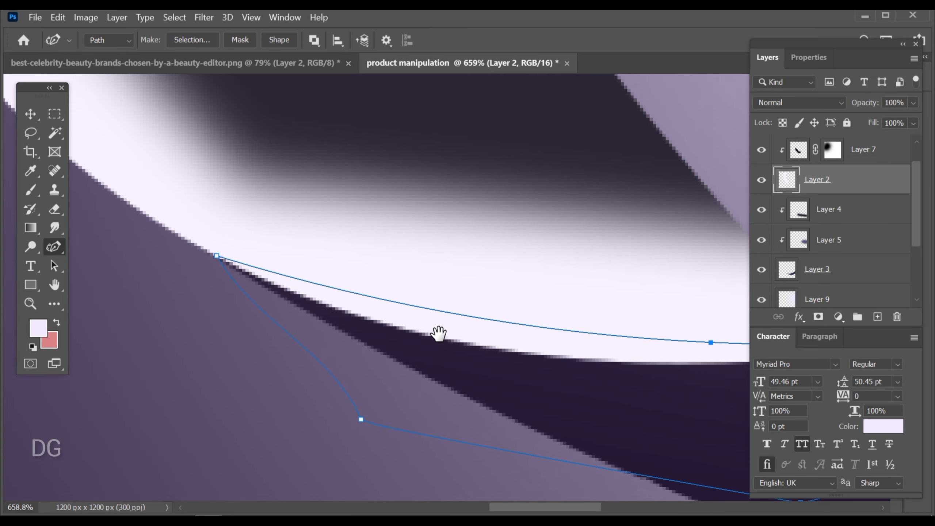
# Convert the path to a selection, delete the white ribbon's lower edge inside it, and deselect
pyautogui.click(31, 115)
pyautogui.keyDown('alt'); pyautogui.scroll(-6, 263, 267); pyautogui.keyUp('alt')
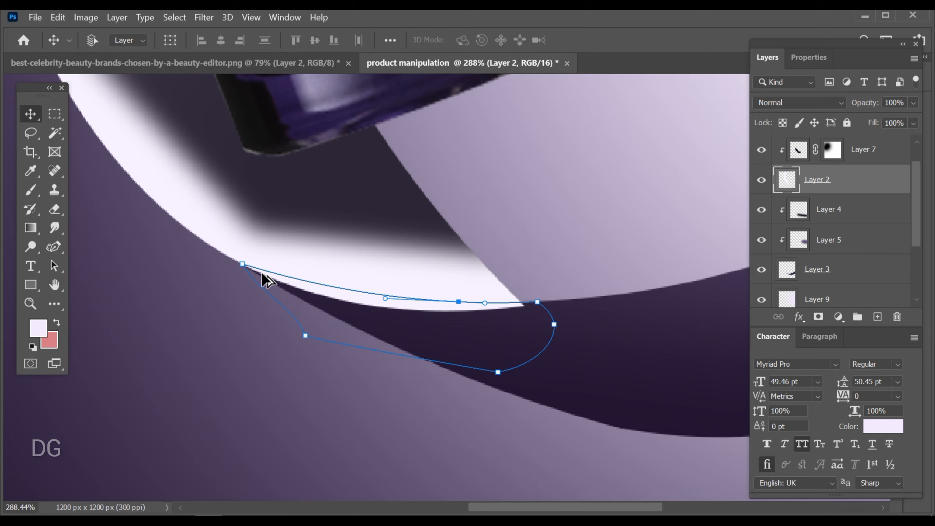
pyautogui.hotkey('ctrl', 'Return')
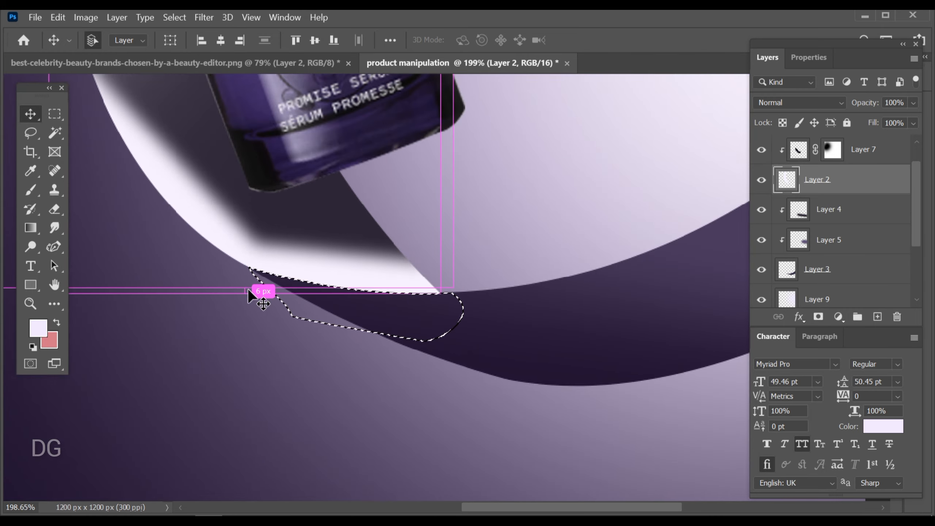
pyautogui.hotkey('ctrl', 'd')
pyautogui.scroll(-3, 273, 350)
pyautogui.scroll(-3, 268, 357)
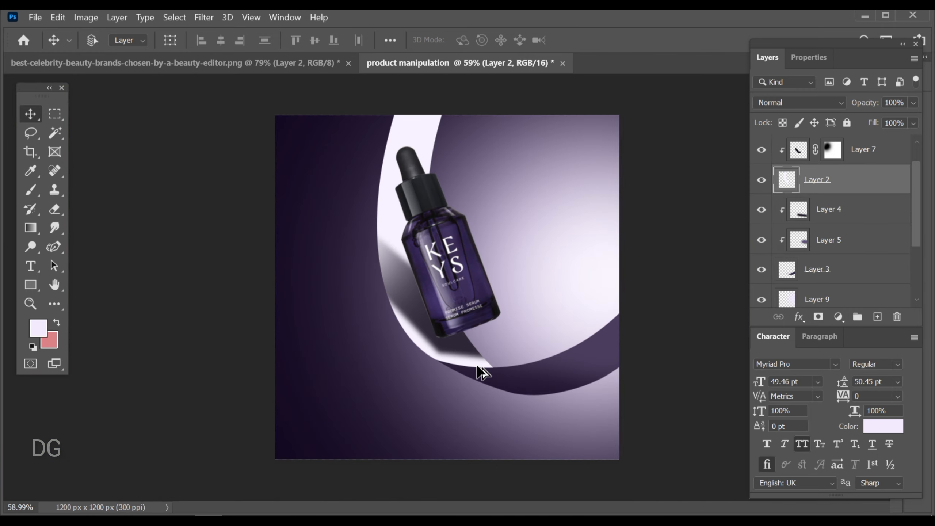
# Undo the trimming of the white ribbon's lower edge and clear the selection
pyautogui.scroll(4, 519, 412)
pyautogui.scroll(4, 422, 371)
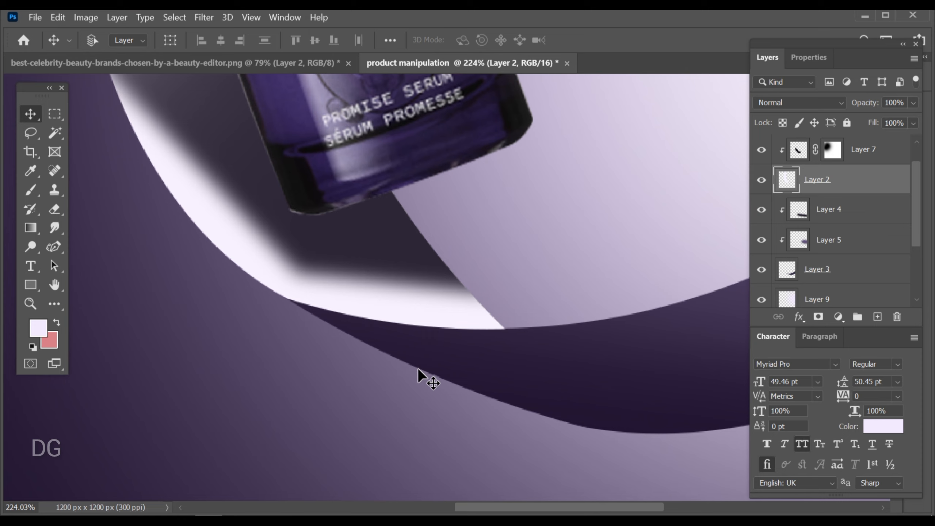
pyautogui.press('ctrl')
pyautogui.hotkey('ctrl', 'shift', 'd')
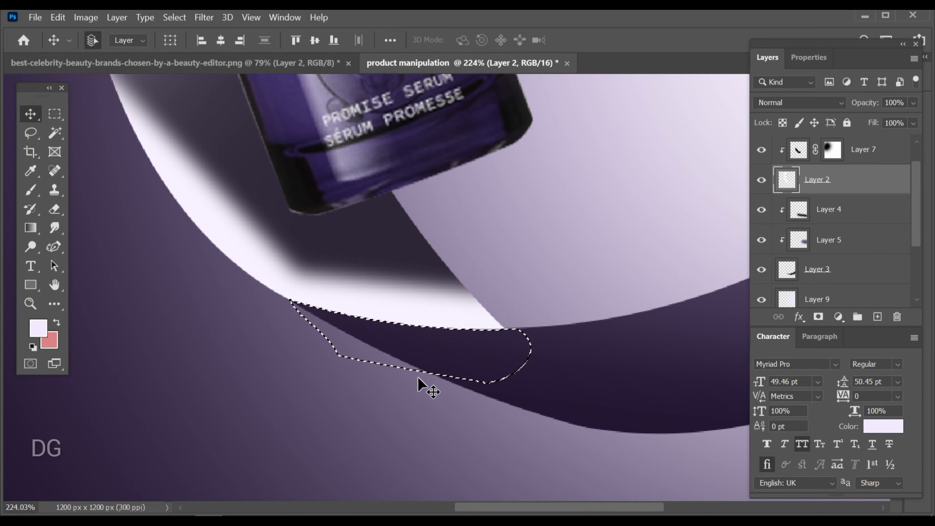
pyautogui.hotkey('ctrl', 'd')
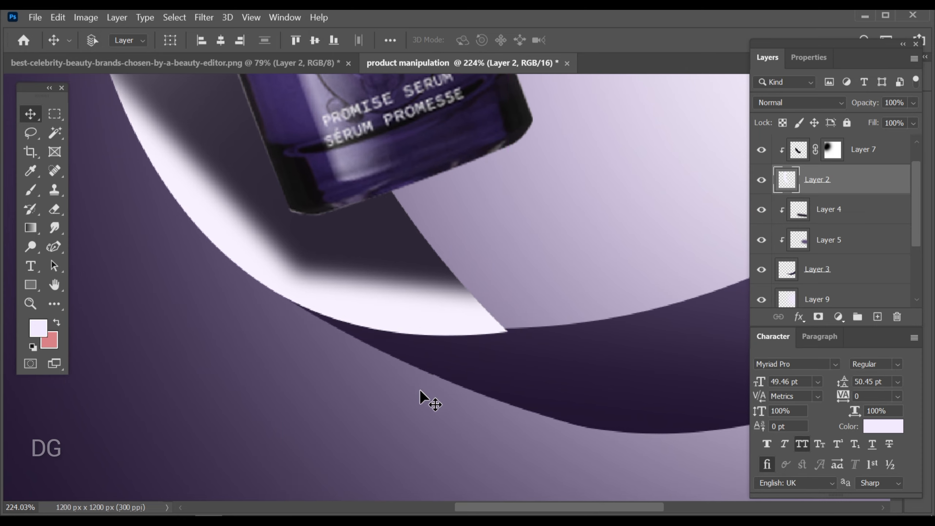
# Warp the white ribbon's lower tip slightly upward so it meets the upper edge of the dark purple ribbon
pyautogui.scroll(4, 471, 350)
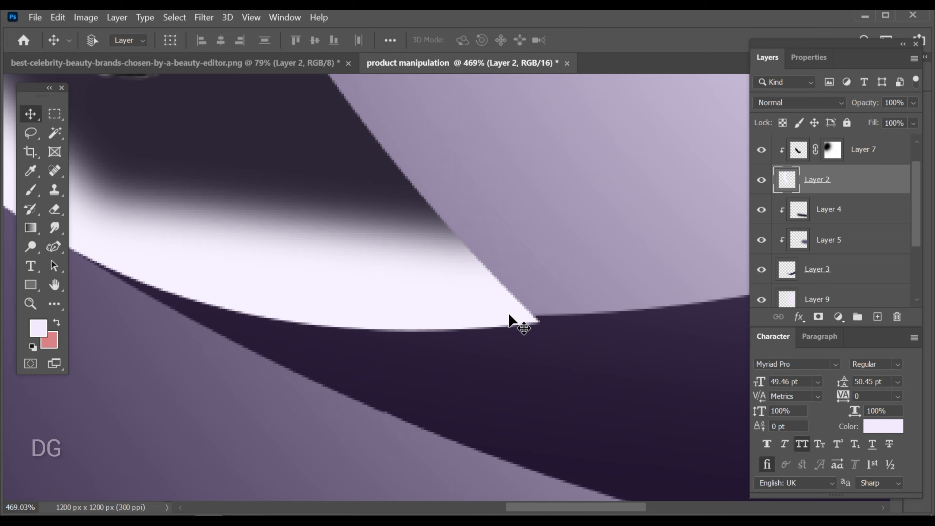
pyautogui.hotkey('ctrl', 't')
pyautogui.rightClick(521, 326)
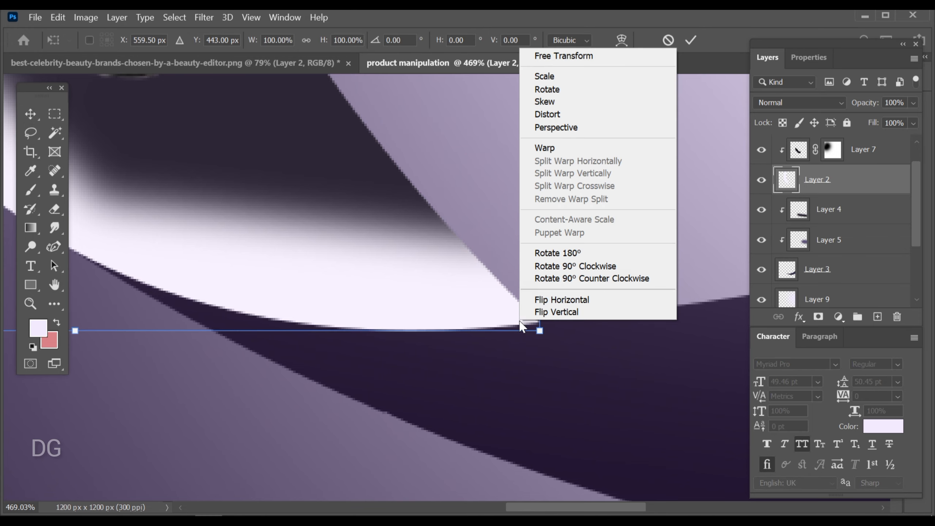
pyautogui.click(577, 149)
pyautogui.scroll(3, 543, 349)
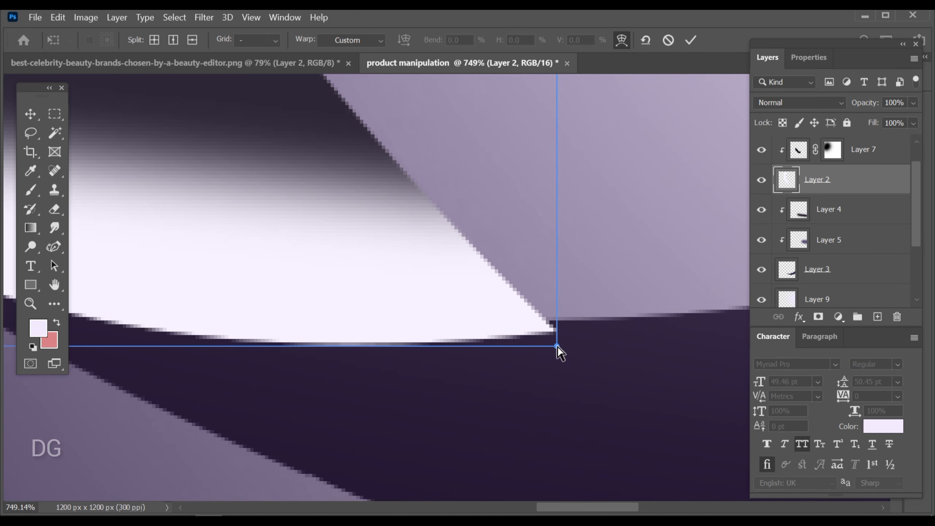
pyautogui.moveTo(556, 346); pyautogui.dragTo(553, 337)
pyautogui.press('Return')
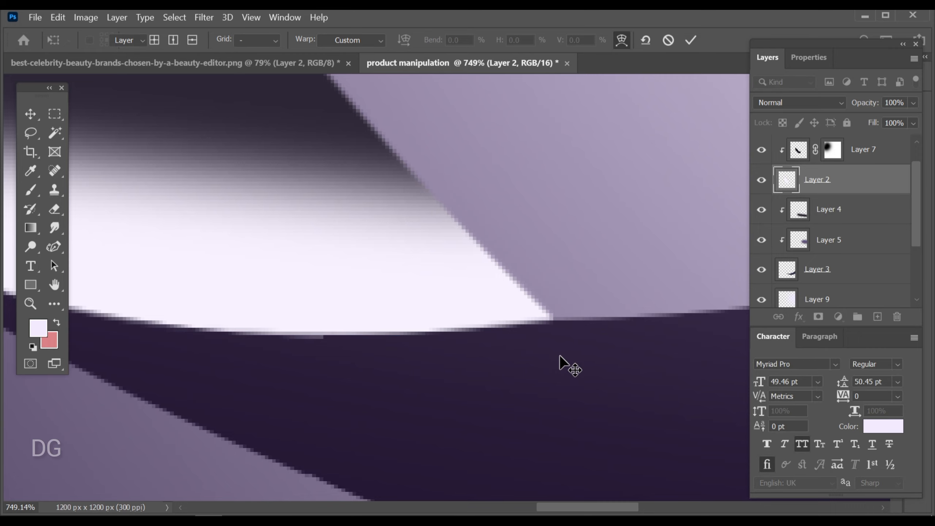
pyautogui.scroll(-3, 552, 368)
pyautogui.scroll(-10, 537, 384)
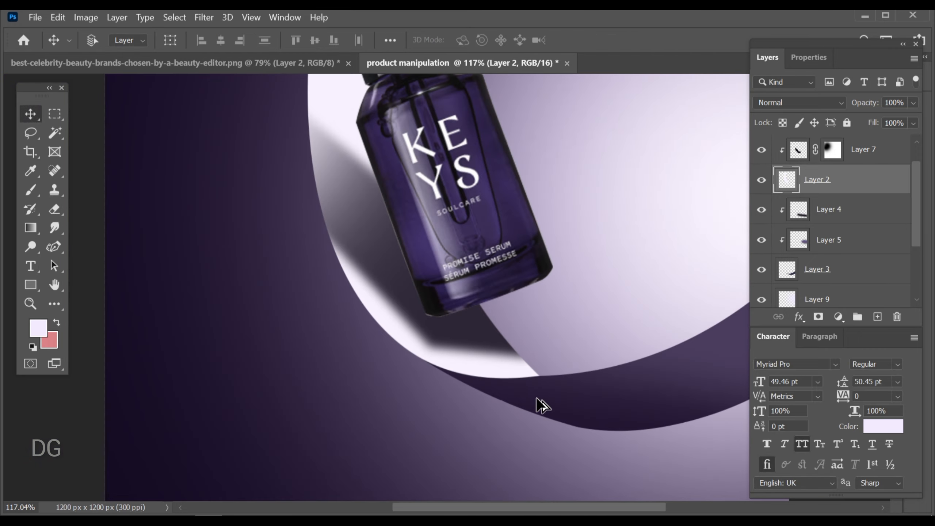
pyautogui.scroll(1, 463, 243)
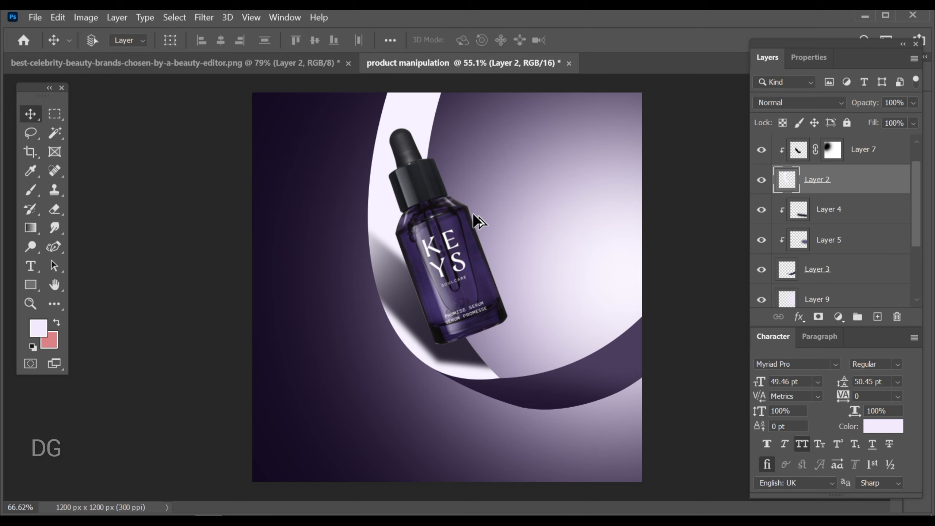
pyautogui.scroll(9, 534, 320)
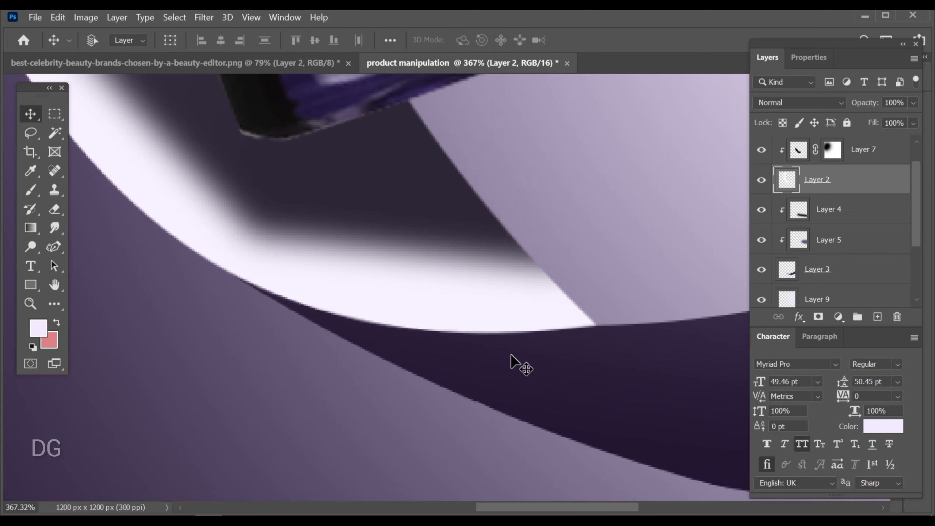
pyautogui.keyDown('ctrl'); pyautogui.click(526, 365); pyautogui.keyUp('ctrl')
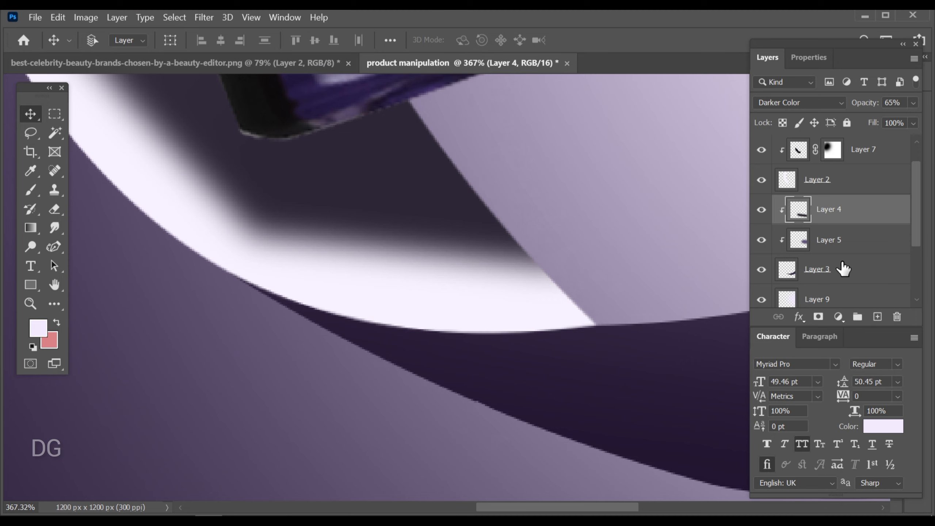
pyautogui.click(843, 269)
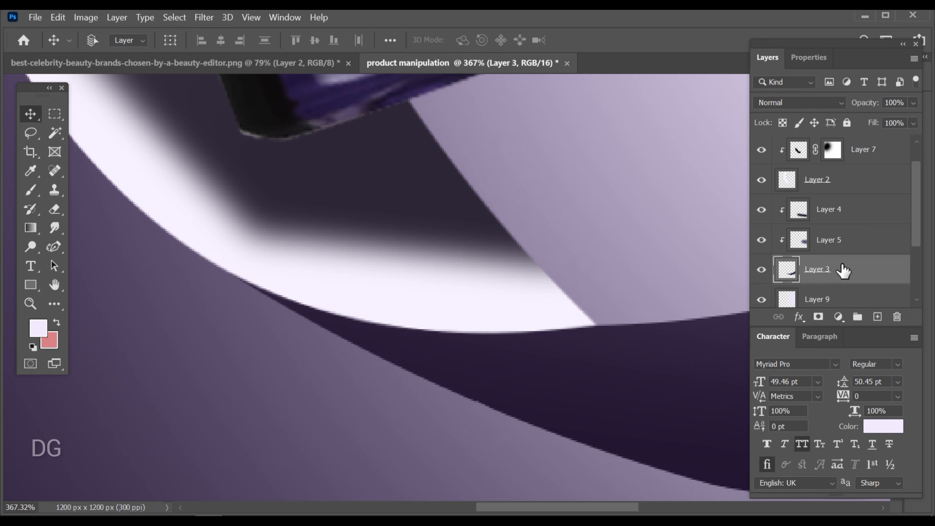
pyautogui.rightClick(486, 357)
pyautogui.click(534, 181)
pyautogui.scroll(1, 610, 387)
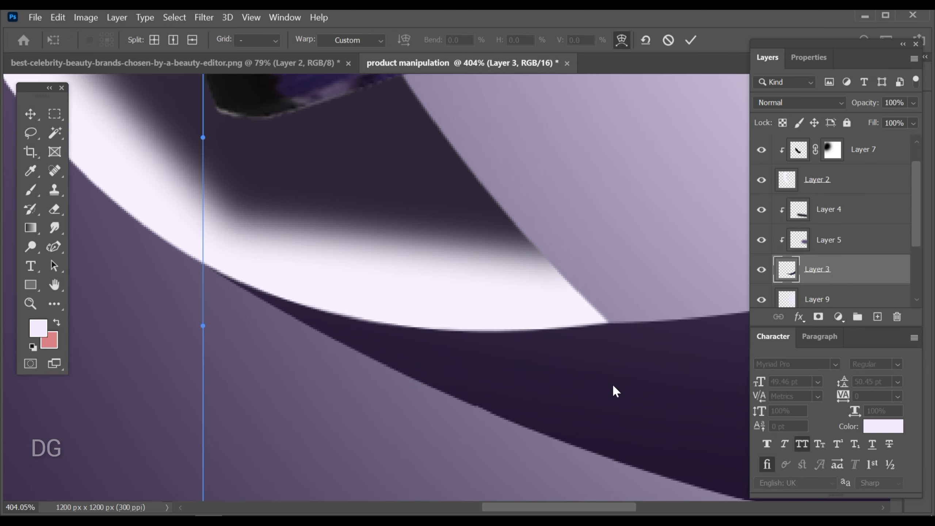
pyautogui.click(610, 390)
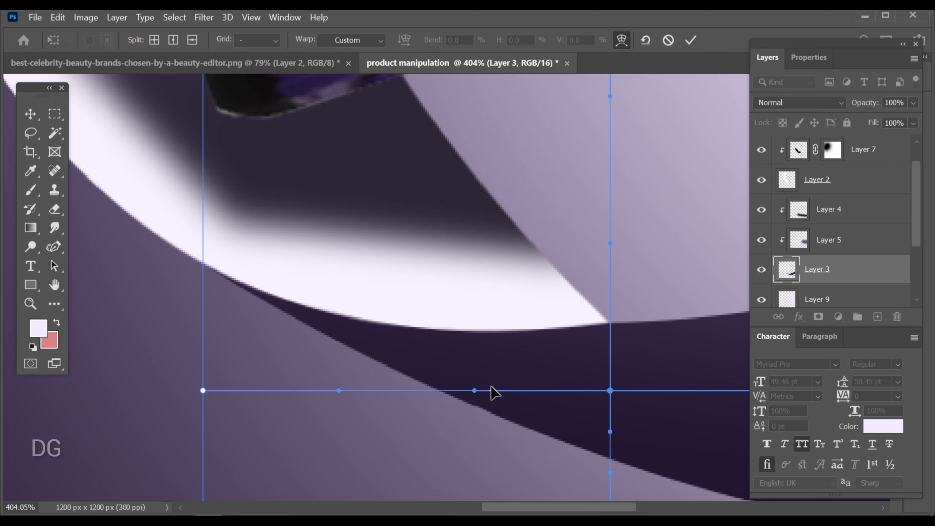
pyautogui.click(439, 415)
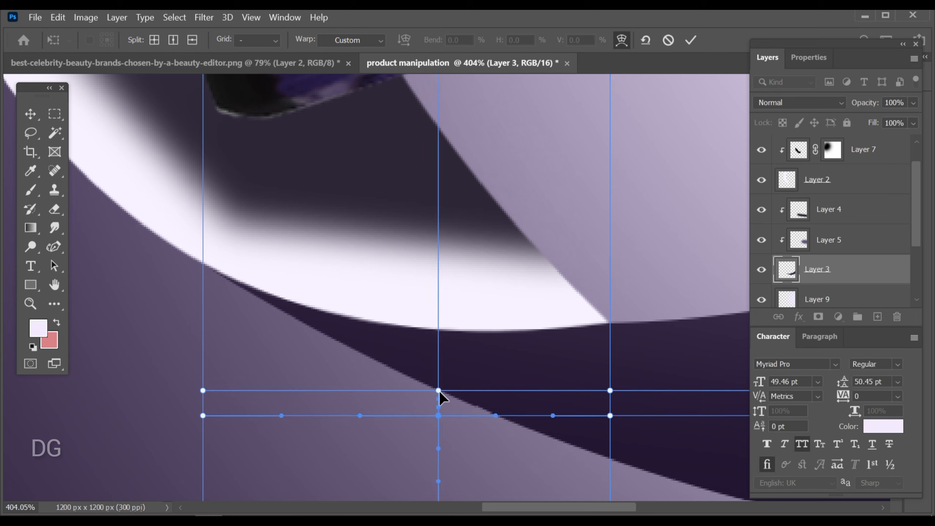
pyautogui.moveTo(439, 391)
pyautogui.mouseDown()
pyautogui.moveTo(440, 380)
pyautogui.moveTo(429, 383)
pyautogui.mouseUp()
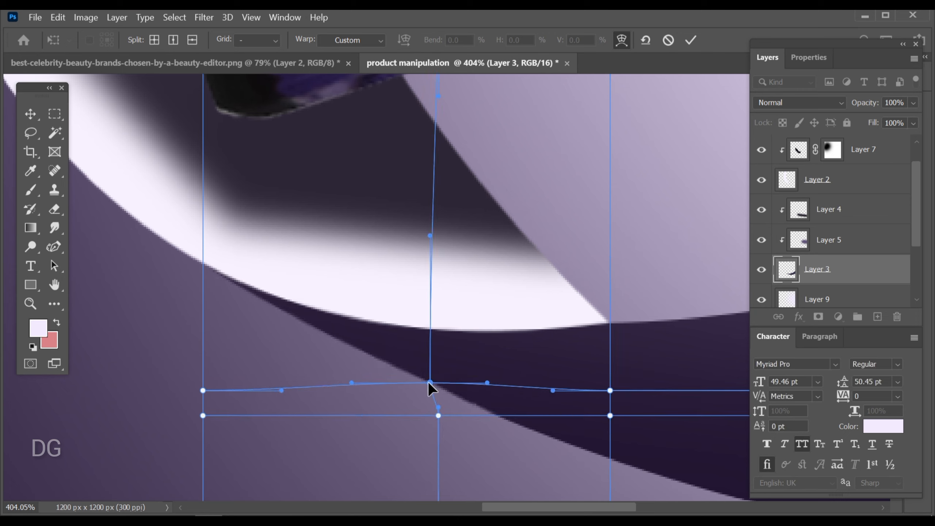
pyautogui.hotkey('ctrl', 'z')
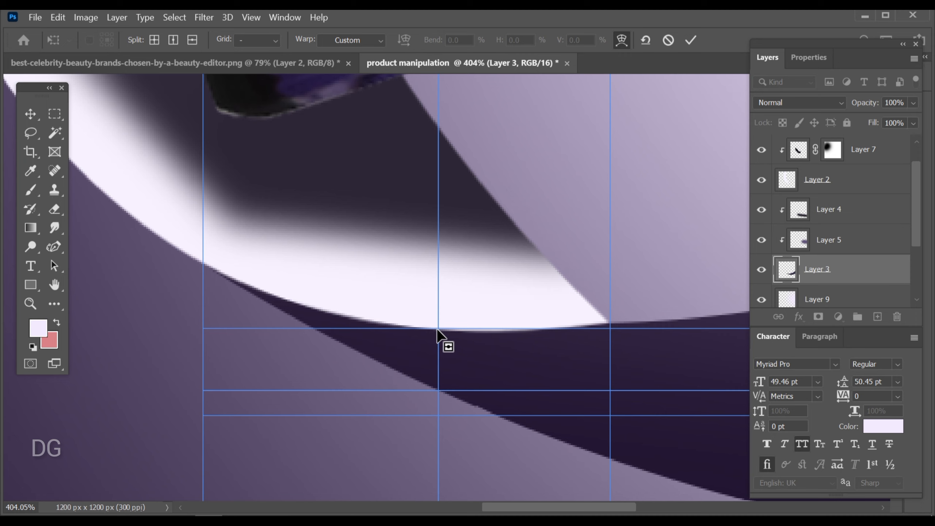
pyautogui.click(437, 330)
pyautogui.moveTo(437, 329); pyautogui.dragTo(498, 321)
pyautogui.hotkey('ctrl', 'z')
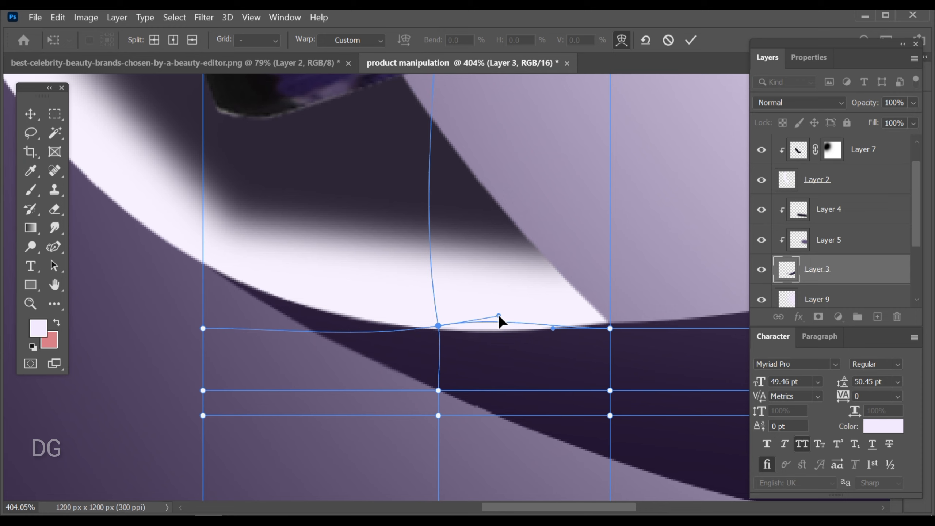
pyautogui.hotkey('ctrl', 'z')
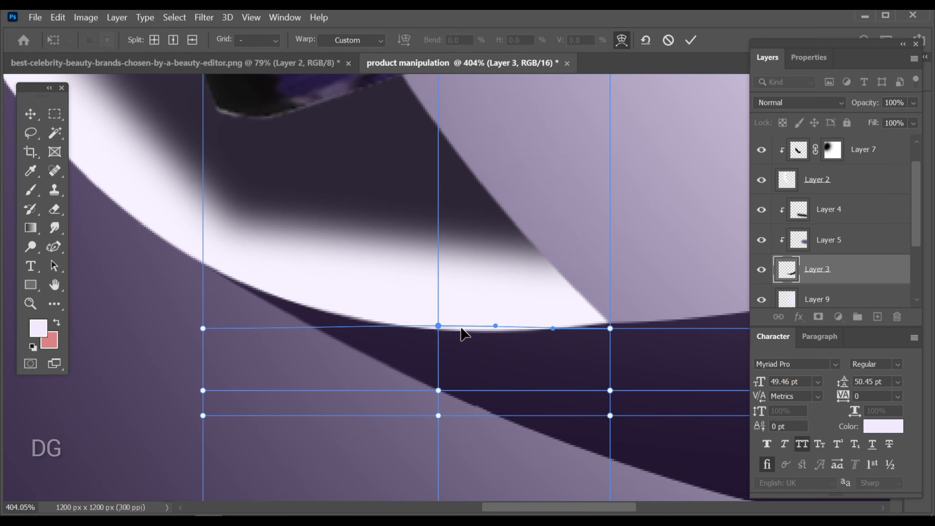
pyautogui.click(668, 40)
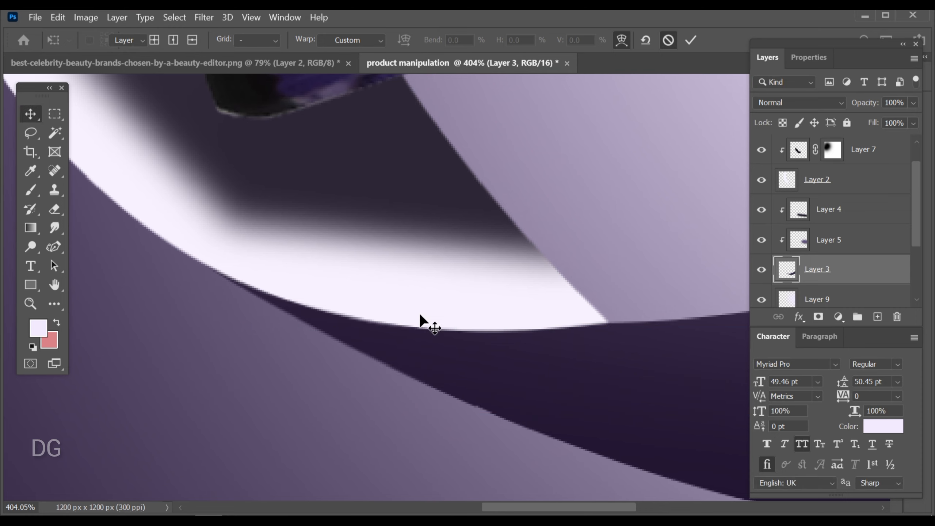
# Examine the joint between the white and dark purple ribbons, both in the whole composition and up close
pyautogui.scroll(-3, 421, 322)
pyautogui.scroll(-5, 413, 318)
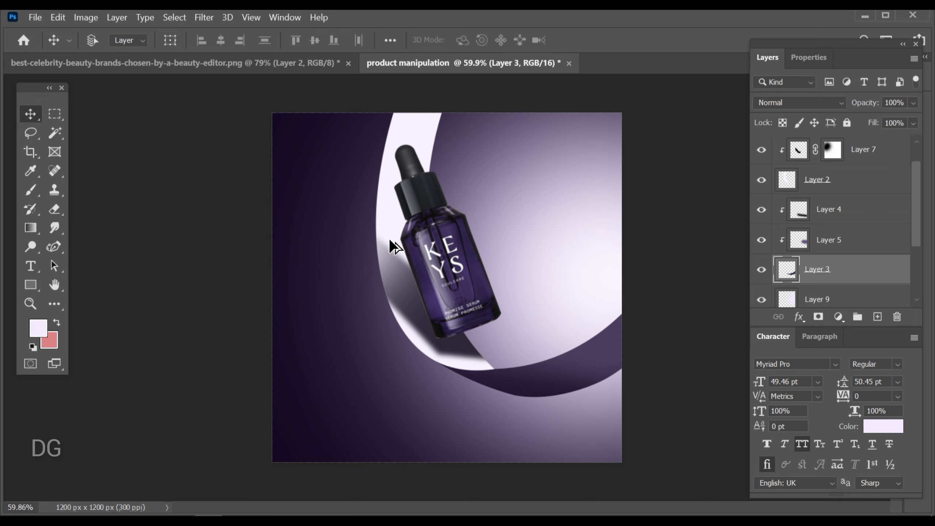
pyautogui.scroll(1, 532, 307)
pyautogui.scroll(-1, 556, 279)
pyautogui.scroll(-1, 599, 234)
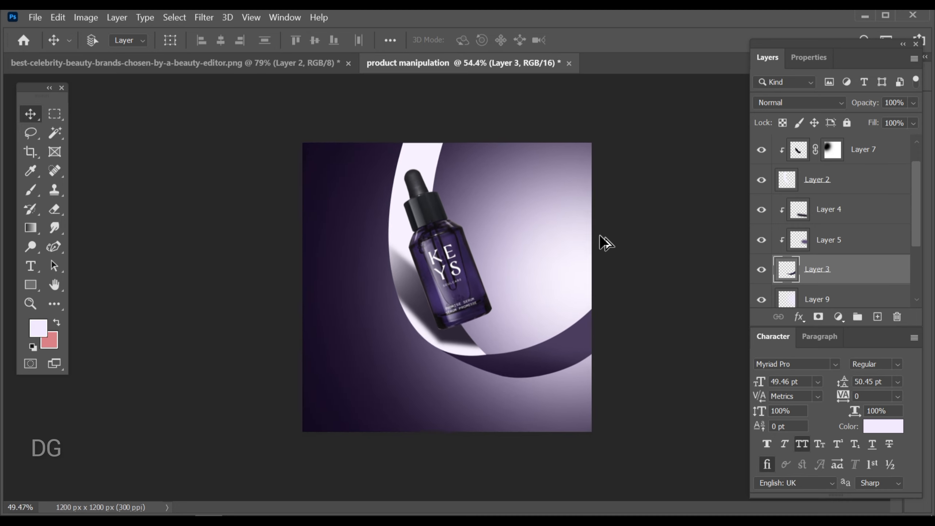
pyautogui.scroll(1, 541, 217)
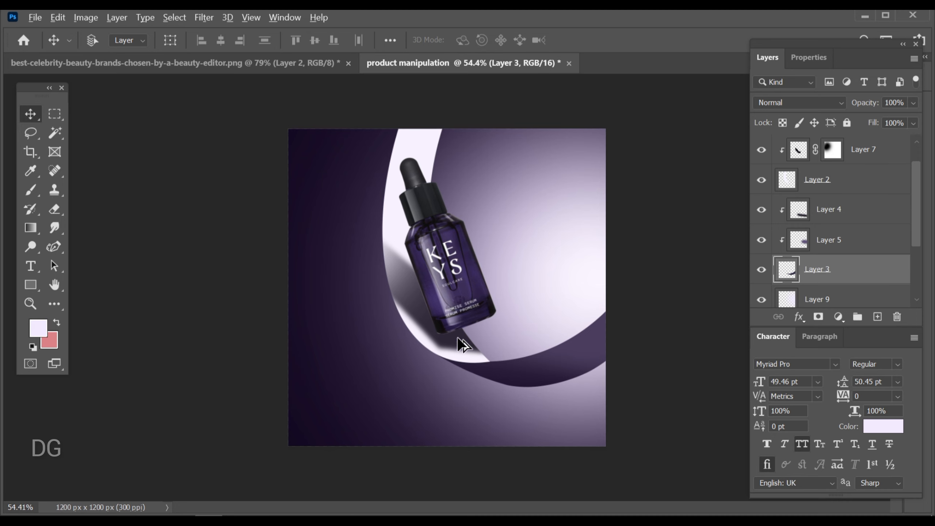
pyautogui.scroll(3, 458, 337)
pyautogui.moveTo(548, 405); pyautogui.dragTo(478, 309)
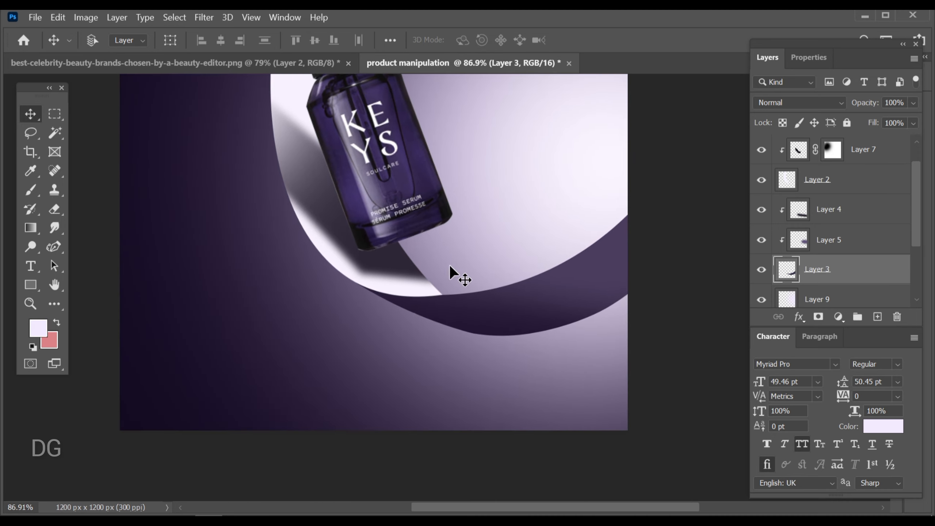
# Add a new empty layer directly above Layer 9, beneath the dark purple ribbon's layer
pyautogui.hotkey('alt', '[')
pyautogui.scroll(-3, 859, 284)
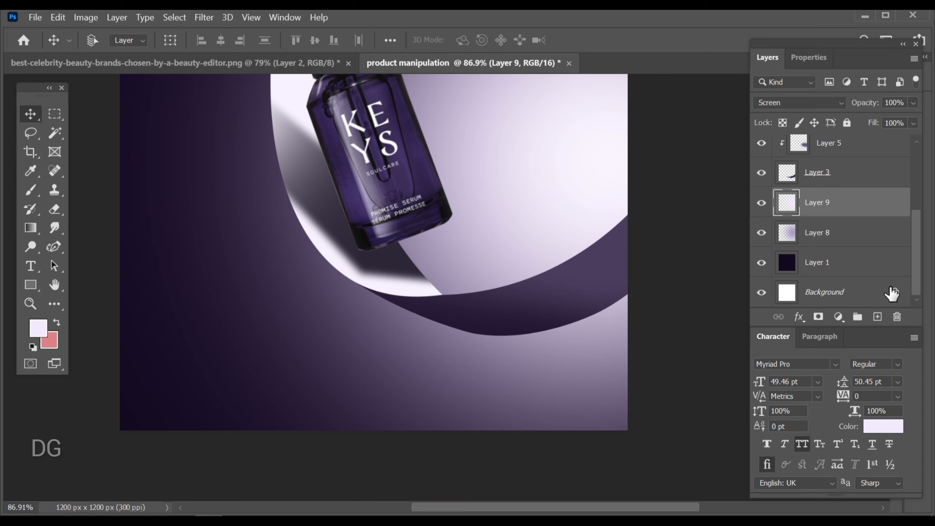
pyautogui.click(878, 316)
# Draw a closed four-point Pen path from the bottle's base across the dark purple ribbon to the canvas's lower right area
pyautogui.moveTo(51, 248); pyautogui.dragTo(113, 246)
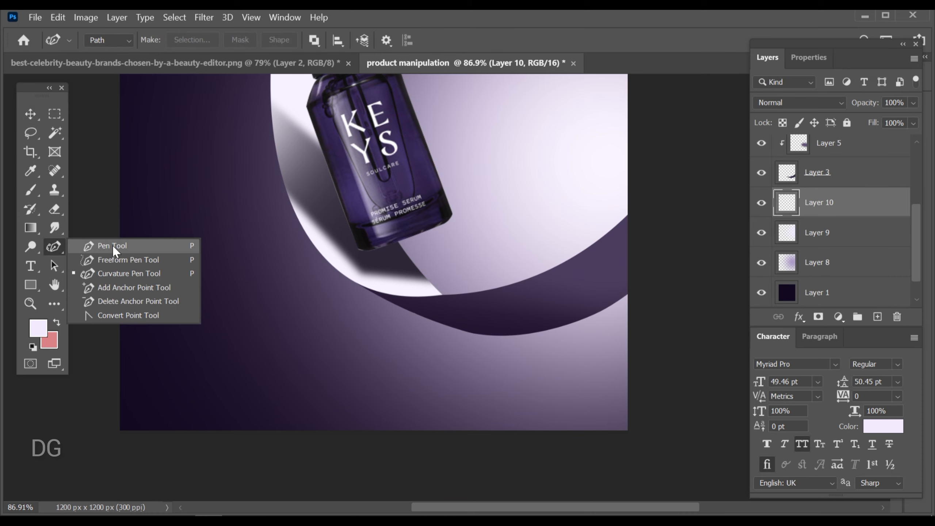
pyautogui.scroll(2, 453, 245)
pyautogui.scroll(3, 401, 254)
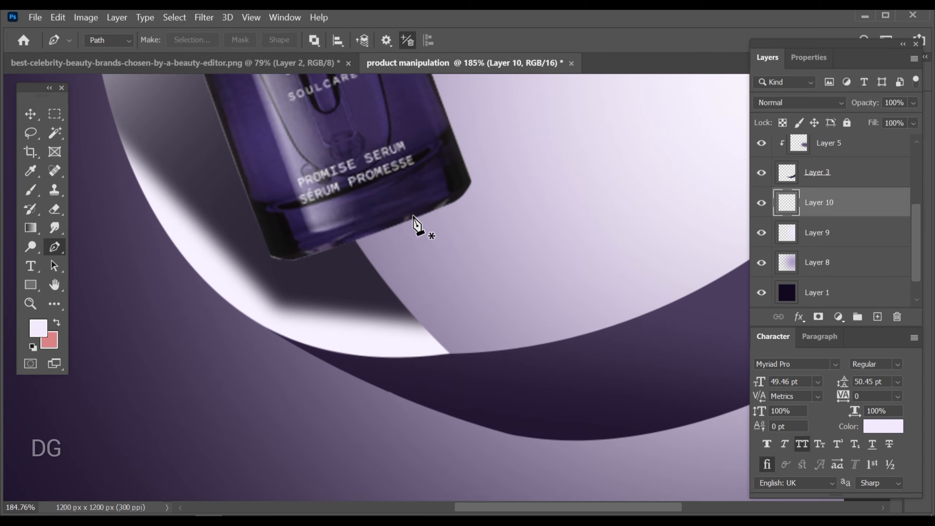
pyautogui.click(418, 220)
pyautogui.scroll(-2, 434, 269)
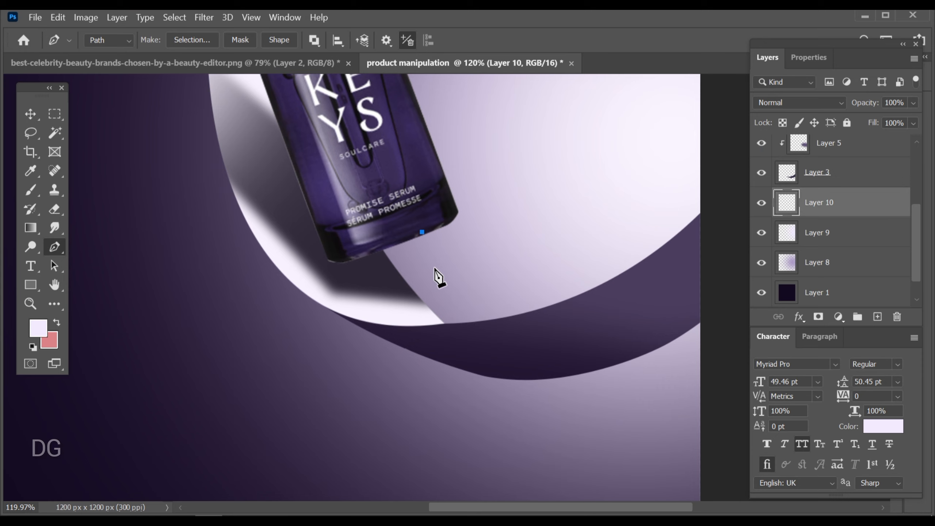
pyautogui.hotkey('ctrl', 'z')
pyautogui.scroll(-3, 434, 276)
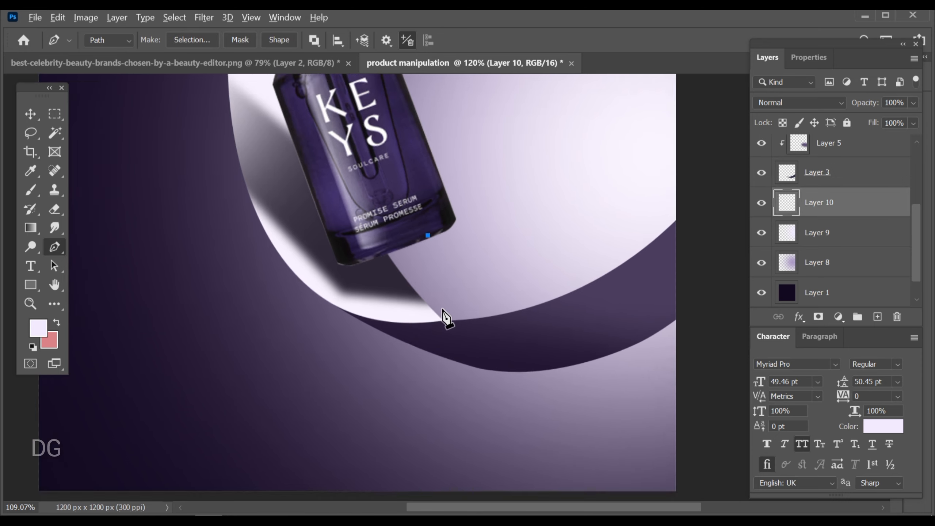
pyautogui.scroll(1, 637, 412)
pyautogui.hotkey('ctrl', 'shift', 'z')
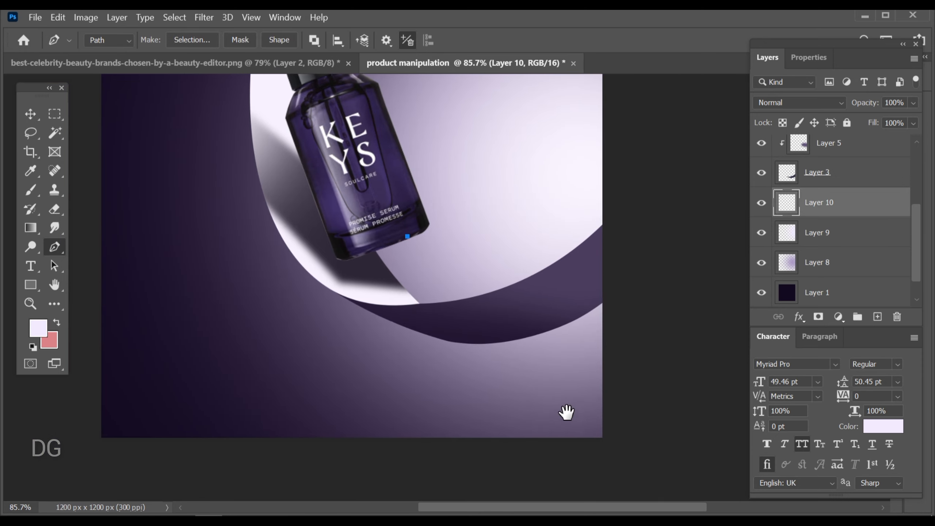
pyautogui.click(537, 404)
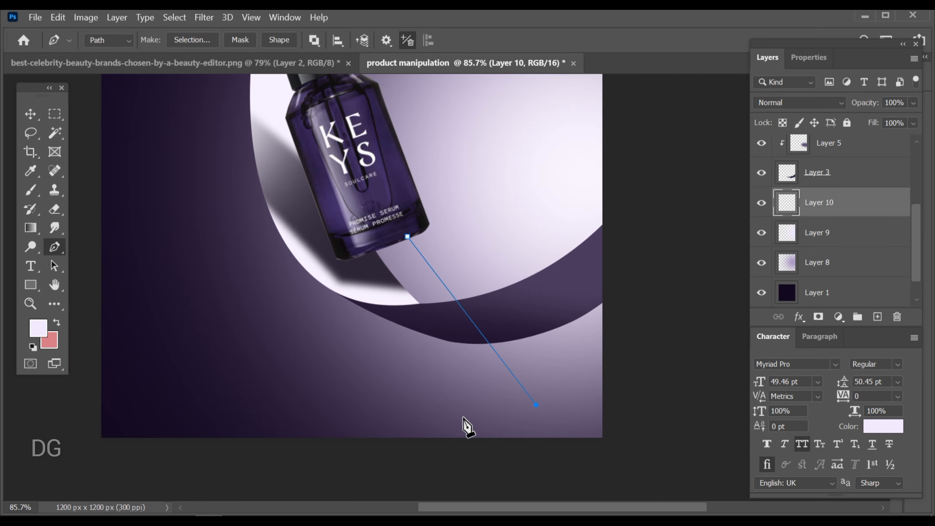
pyautogui.click(357, 253)
pyautogui.click(408, 236)
# Bend both long sides of the path into downward-bowing curves with the Curvature Pen
pyautogui.rightClick(50, 252)
pyautogui.click(99, 268)
pyautogui.scroll(3, 436, 321)
pyautogui.moveTo(422, 303); pyautogui.dragTo(447, 387)
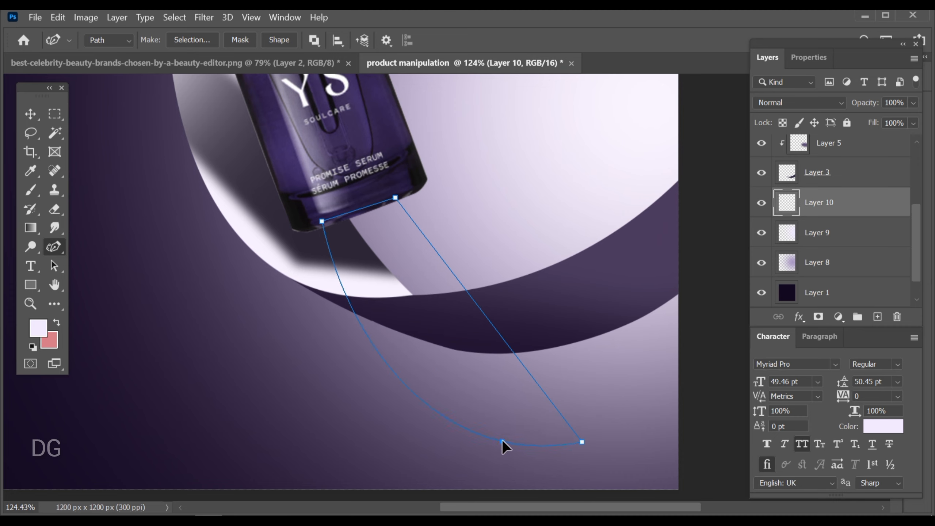
pyautogui.click(397, 376)
pyautogui.moveTo(401, 369); pyautogui.dragTo(408, 363)
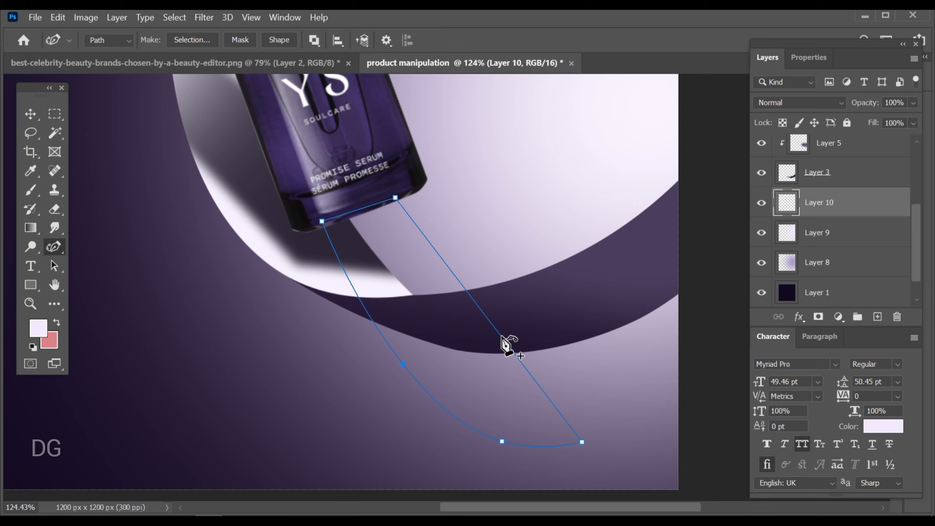
pyautogui.moveTo(506, 341); pyautogui.dragTo(490, 368)
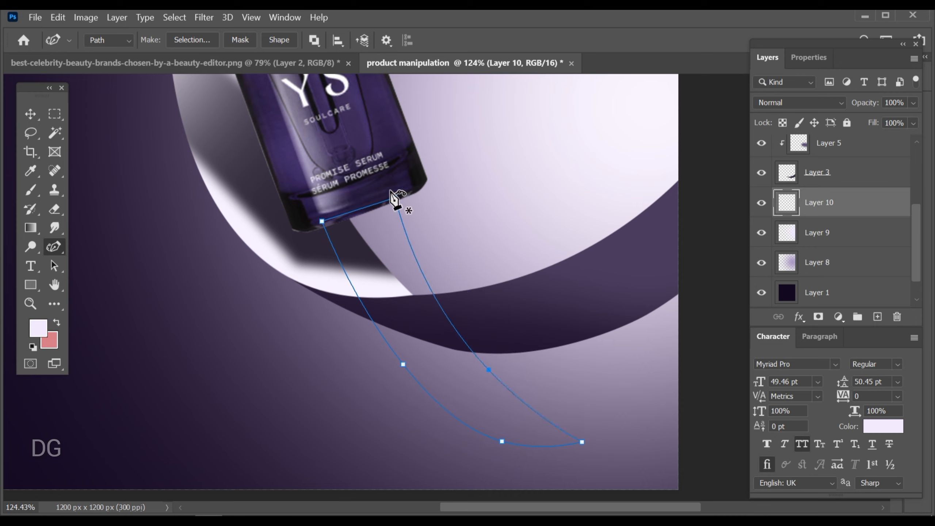
# Move the path's two upper anchors closer together under the bottle and pull its lower-left curve inward to slim the shape
pyautogui.moveTo(395, 197); pyautogui.dragTo(388, 199)
pyautogui.moveTo(322, 221); pyautogui.dragTo(330, 220)
pyautogui.moveTo(502, 441); pyautogui.dragTo(509, 441)
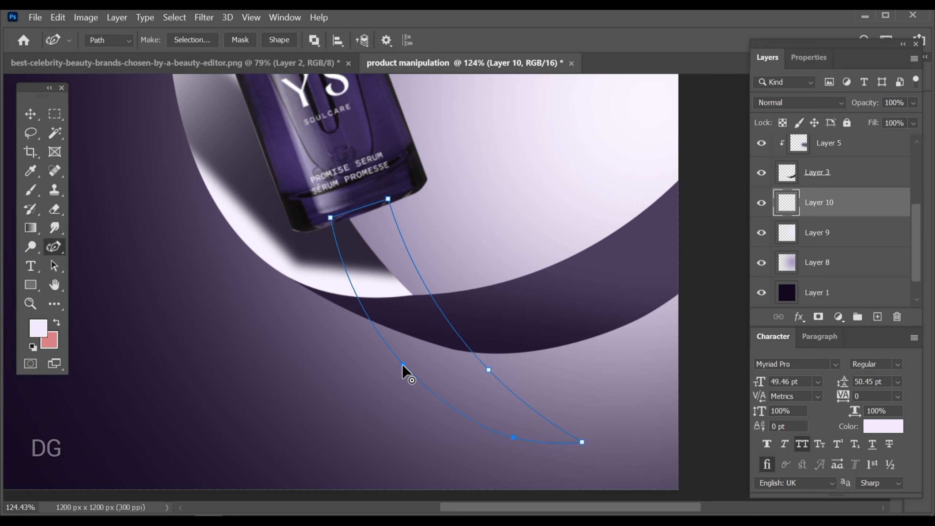
pyautogui.moveTo(402, 364); pyautogui.dragTo(422, 373)
pyautogui.moveTo(515, 438); pyautogui.dragTo(515, 444)
# Rework the path's right edge with repositioned curve points and shift its upper right anchor slightly inward
pyautogui.click(488, 369)
pyautogui.press('Delete')
pyautogui.moveTo(488, 377); pyautogui.dragTo(495, 373)
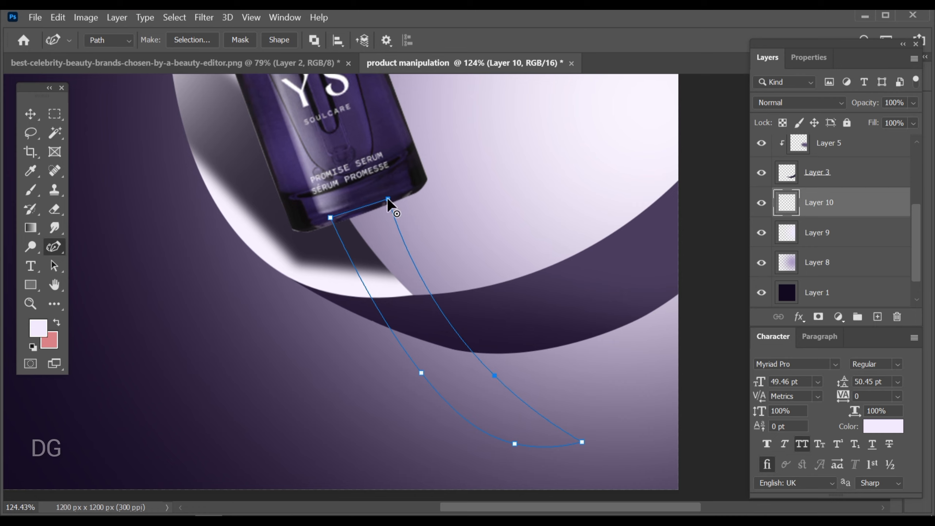
pyautogui.moveTo(387, 199); pyautogui.dragTo(380, 201)
pyautogui.moveTo(496, 382); pyautogui.dragTo(528, 410)
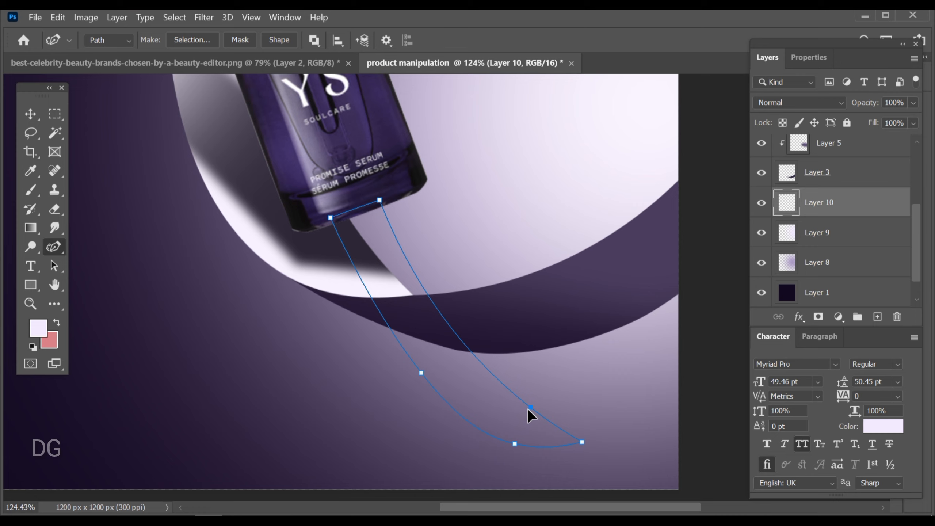
pyautogui.click(457, 330)
pyautogui.moveTo(458, 330); pyautogui.dragTo(458, 334)
pyautogui.click(512, 393)
pyautogui.moveTo(530, 409); pyautogui.dragTo(523, 404)
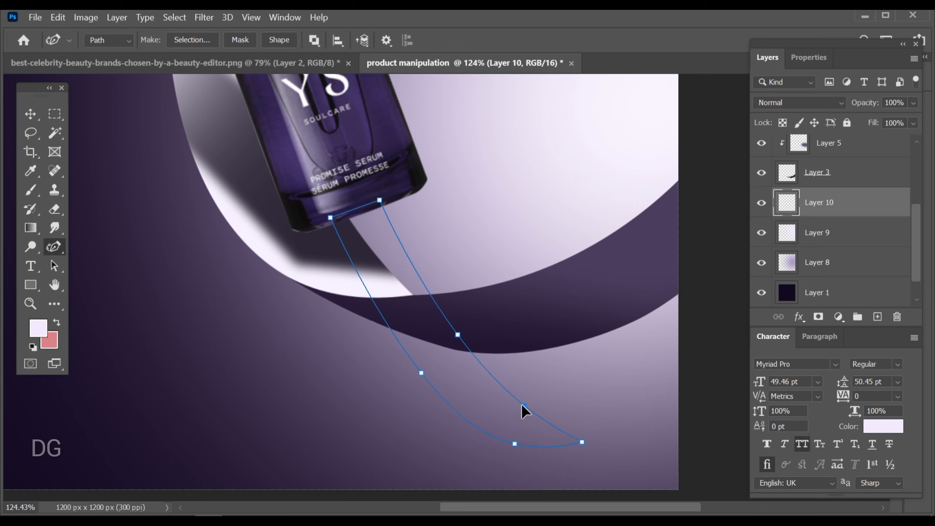
# Convert the path to a selection, fill it with the pale lavender foreground colour, and deselect
pyautogui.click(36, 117)
pyautogui.scroll(-2, 300, 267)
pyautogui.hotkey('ctrl', 'Return')
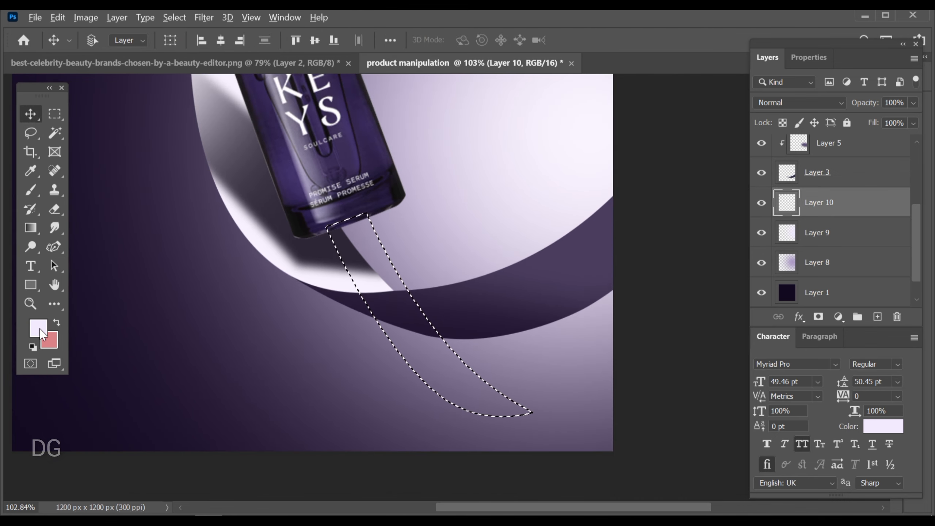
pyautogui.hotkey('alt', 'BackSpace')
pyautogui.hotkey('ctrl', 'd')
pyautogui.scroll(-3, 461, 346)
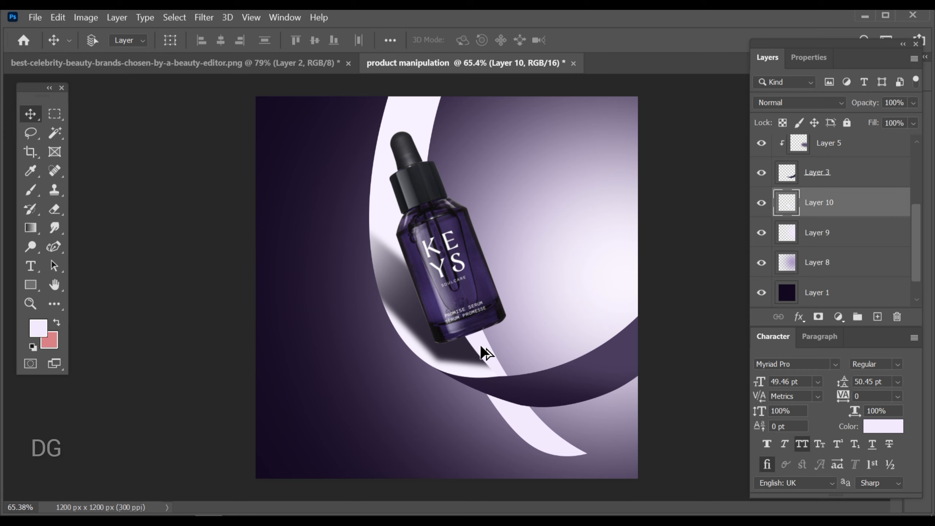
# Add a new empty layer above the pale lavender ribbon's layer
pyautogui.scroll(1, 609, 427)
pyautogui.scroll(5, 333, 337)
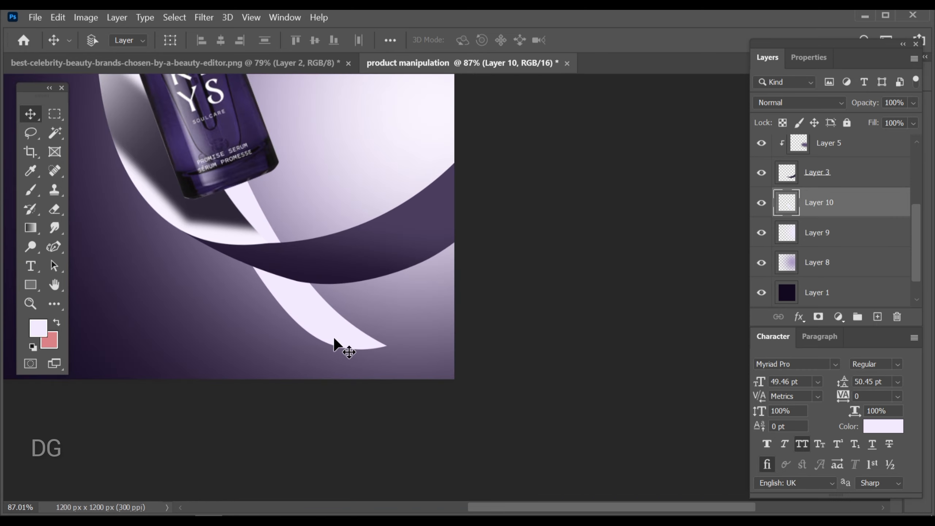
pyautogui.scroll(4, 313, 316)
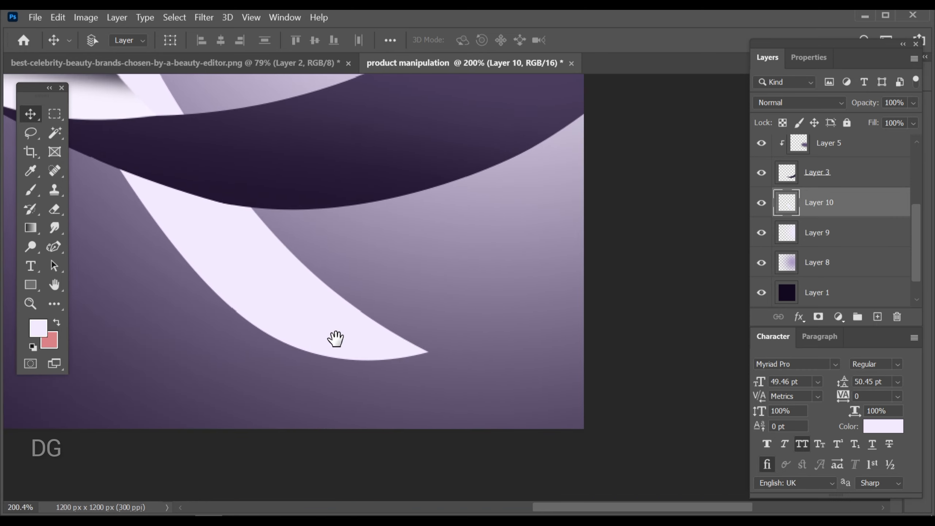
pyautogui.click(878, 316)
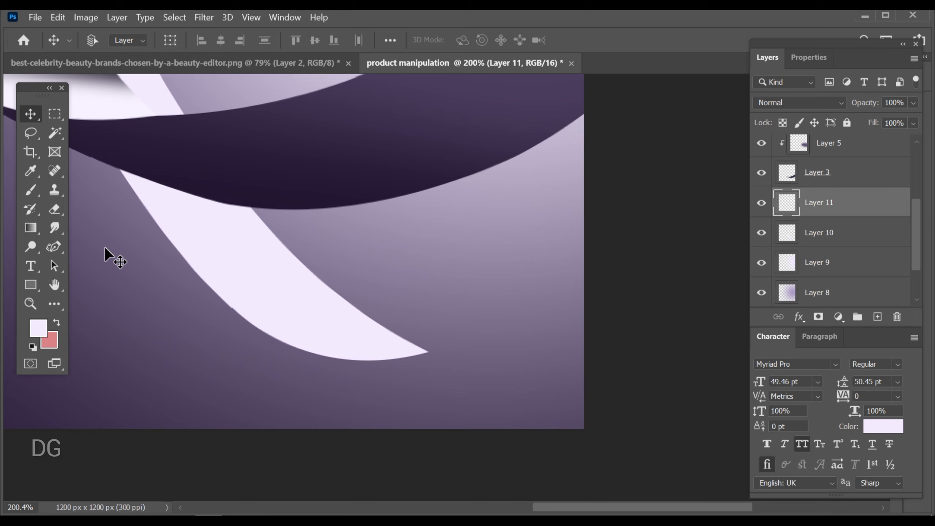
# Draw a closed four-point Pen path from the lavender ribbon's tip past the canvas's right edge and back to the ribbon's lower edge
pyautogui.click(54, 247)
pyautogui.hotkey('shift', 'p')
pyautogui.scroll(7, 334, 418)
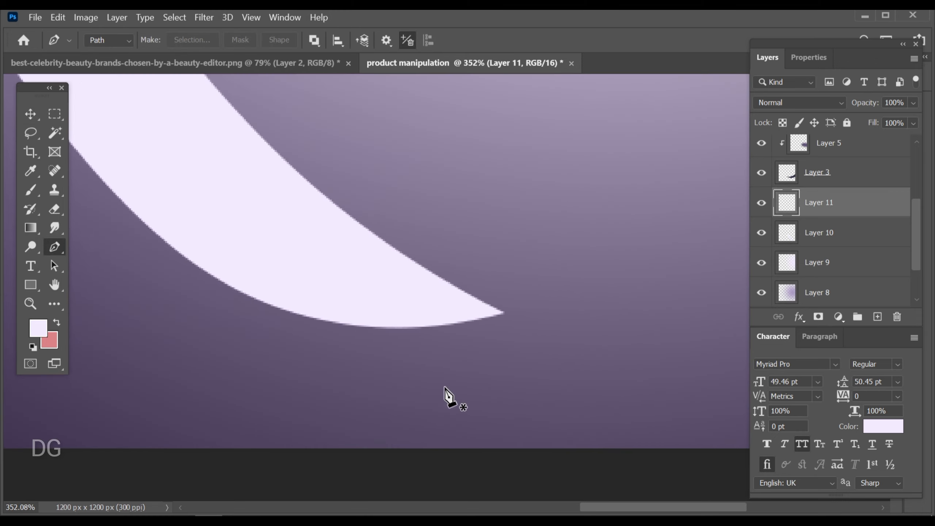
pyautogui.click(489, 305)
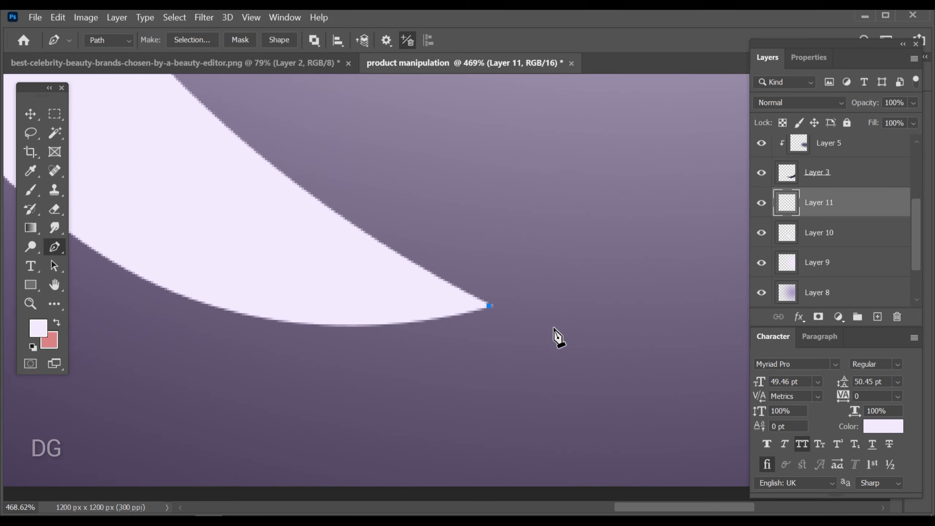
pyautogui.scroll(-5, 556, 337)
pyautogui.click(691, 267)
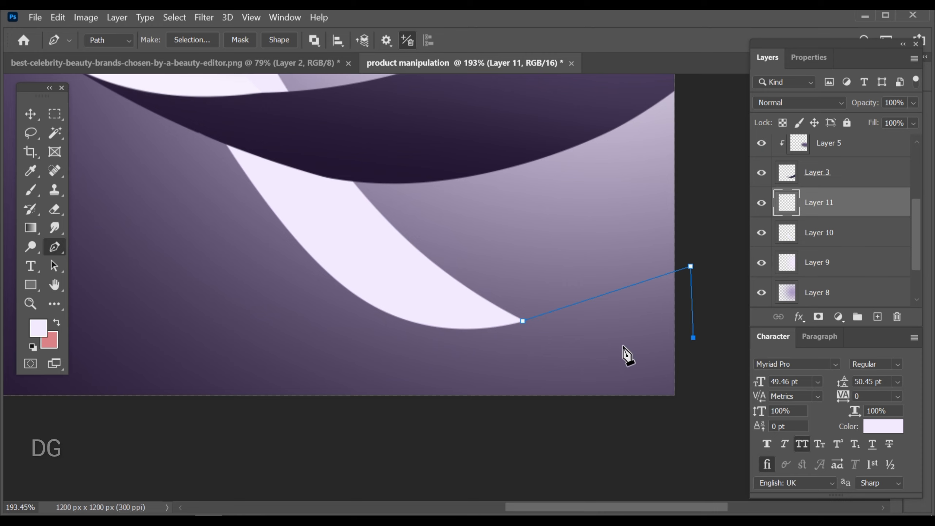
pyautogui.scroll(5, 434, 351)
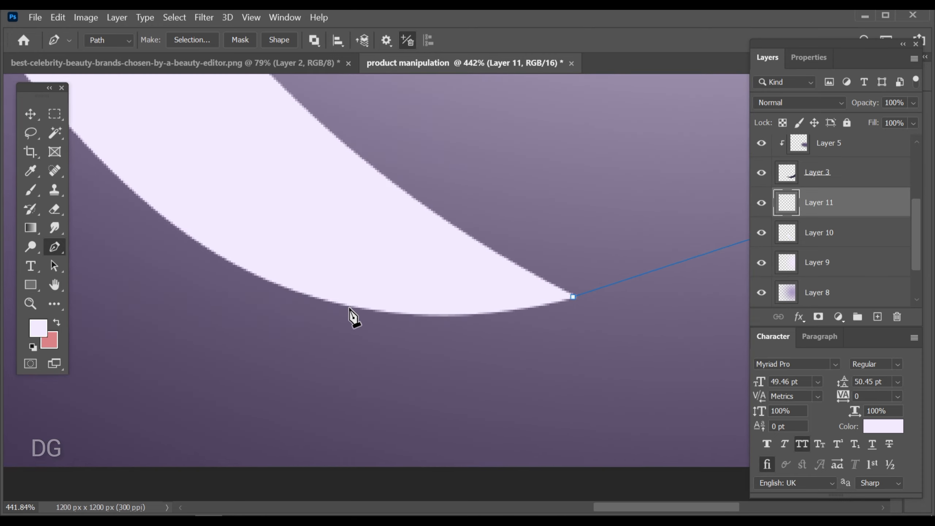
pyautogui.click(349, 308)
pyautogui.click(573, 297)
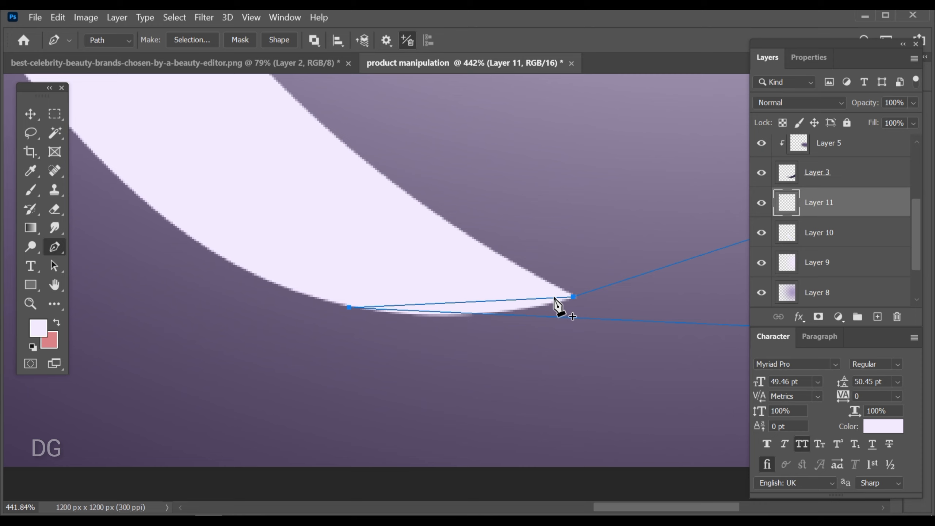
# Bend the path's lower edge into a downward curve with the Curvature Pen and raise its lower right anchor
pyautogui.click(54, 247)
pyautogui.click(110, 273)
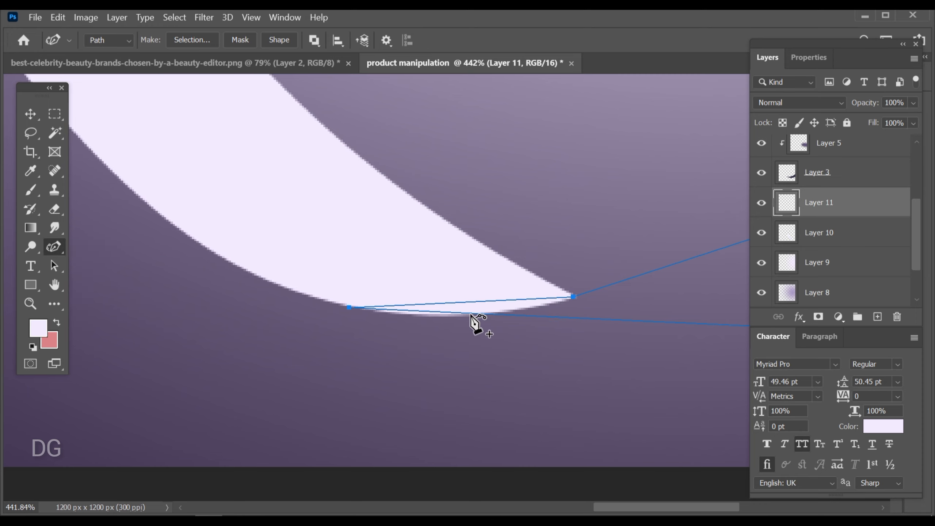
pyautogui.moveTo(472, 327); pyautogui.dragTo(472, 330)
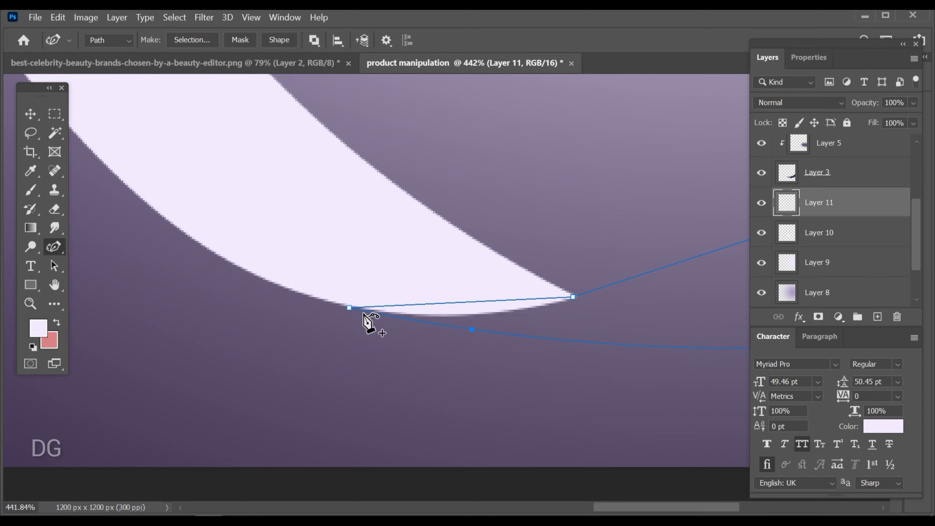
pyautogui.scroll(5, 349, 310)
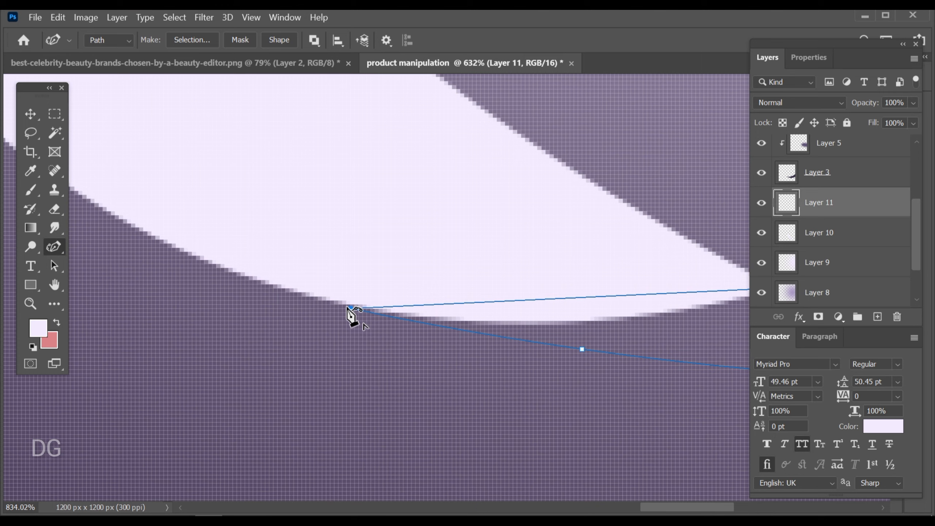
pyautogui.scroll(-6, 355, 311)
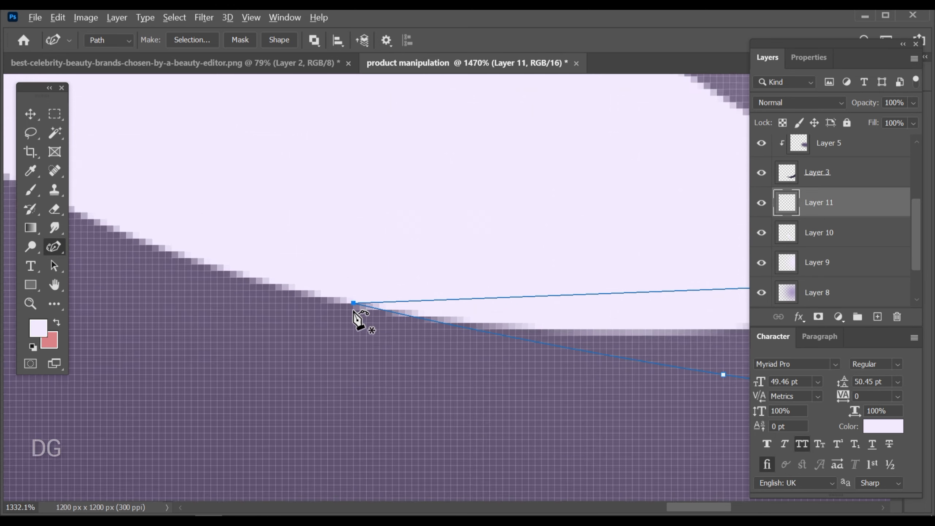
pyautogui.hscroll(8, 501, 372)
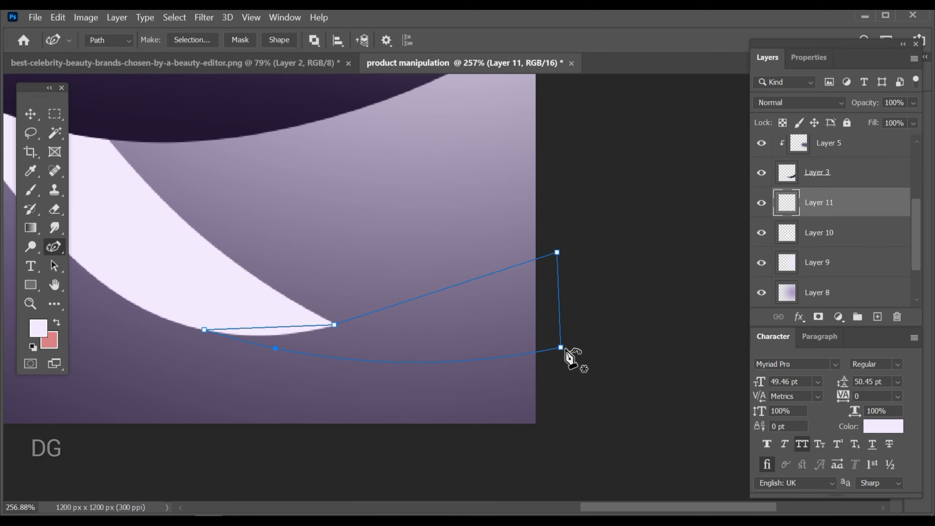
pyautogui.moveTo(561, 347); pyautogui.dragTo(558, 321)
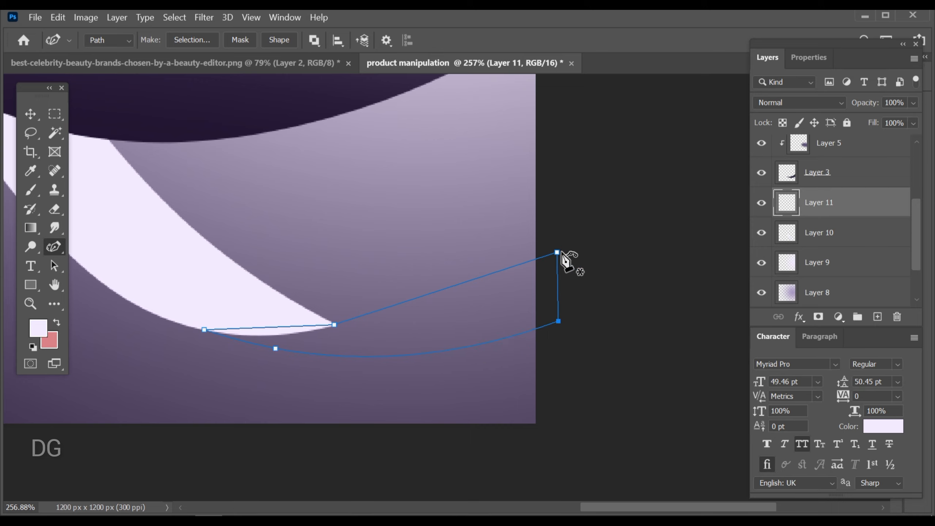
# Curve the path's upper edge smoothly from the lavender ribbon's tip to the upper right anchor, and convert the path to a selection
pyautogui.scroll(5, 306, 320)
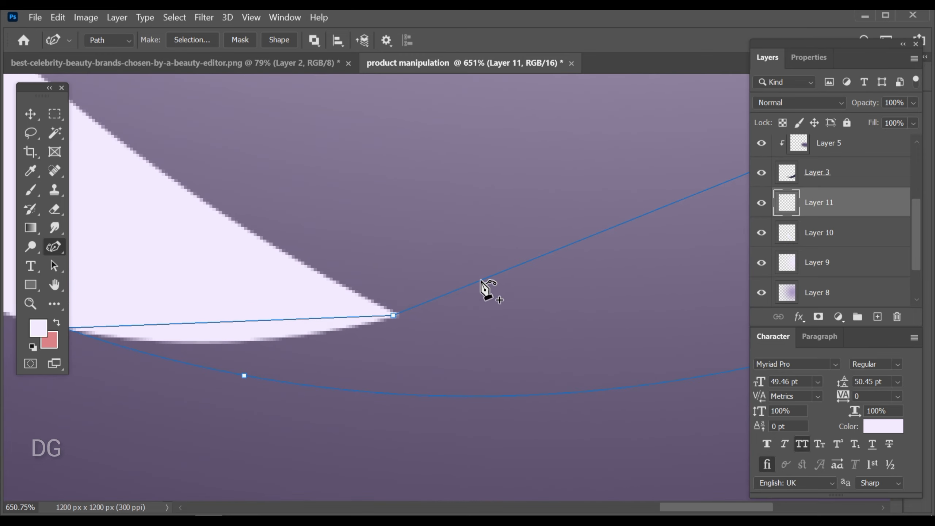
pyautogui.moveTo(483, 280); pyautogui.dragTo(494, 300)
pyautogui.scroll(-5, 492, 304)
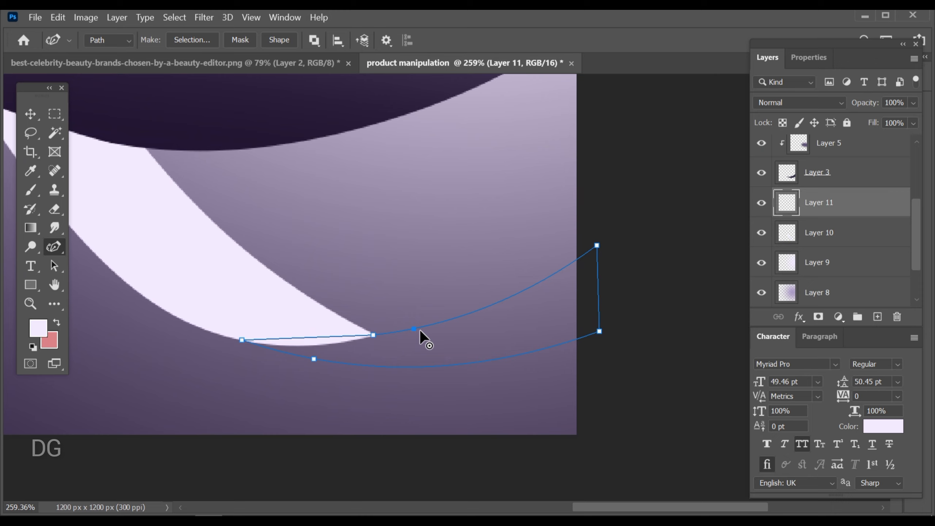
pyautogui.click(428, 324)
pyautogui.press('v')
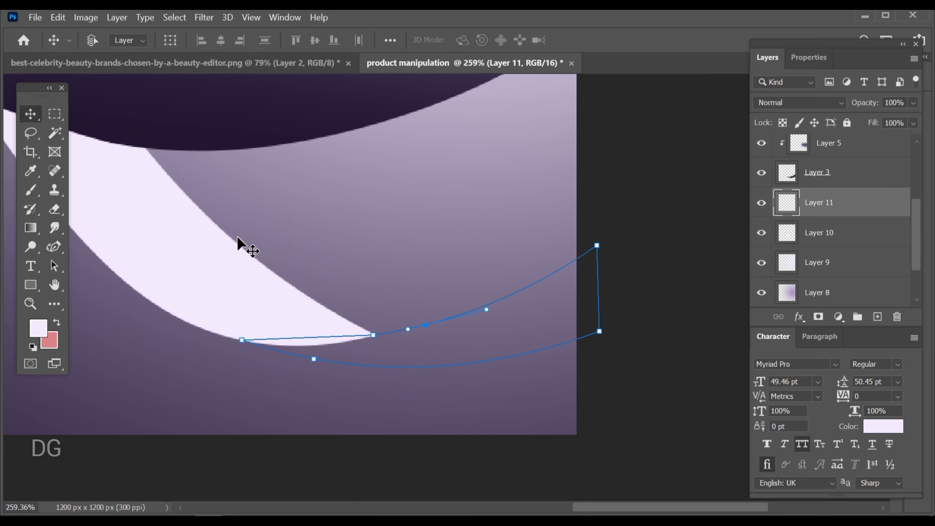
pyautogui.scroll(-1, 317, 239)
pyautogui.hotkey('ctrl', 'Return')
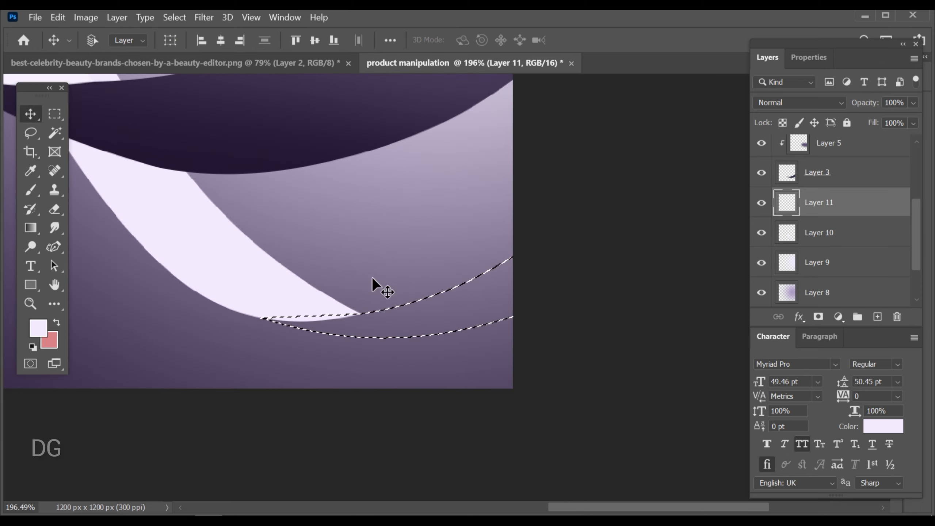
pyautogui.click(38, 328)
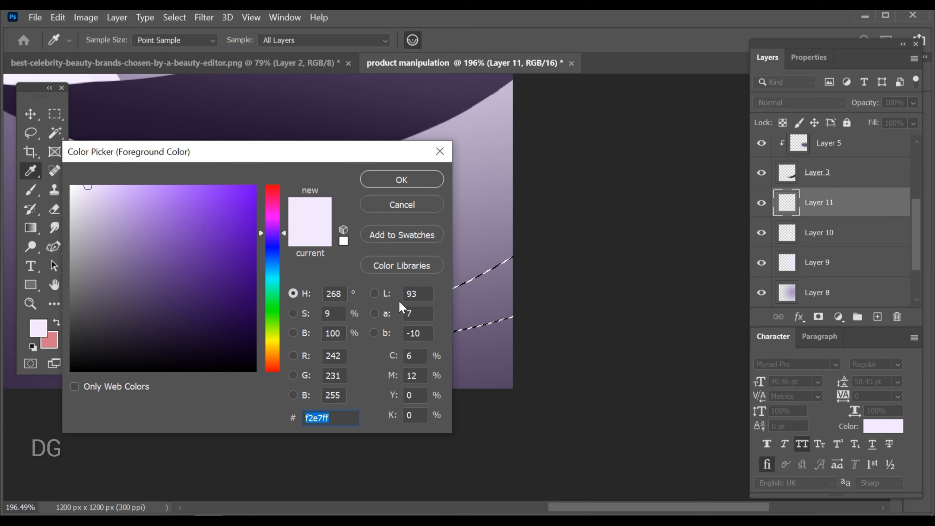
pyautogui.moveTo(173, 305); pyautogui.dragTo(226, 340)
pyautogui.click(408, 205)
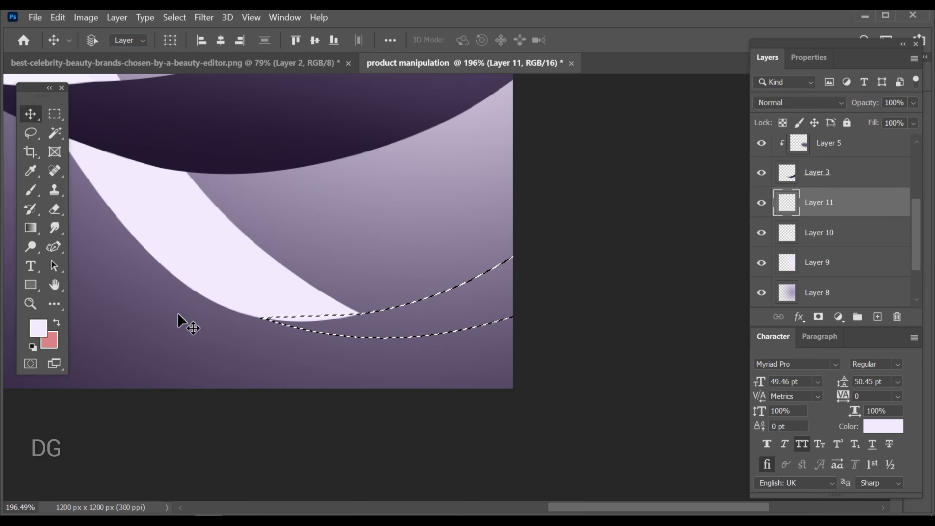
# Fill the selection with dark purple #211332, deselect, and move its layer beneath the pale lavender ribbon's layer (Layer 10)
pyautogui.click(38, 334)
pyautogui.click(186, 333)
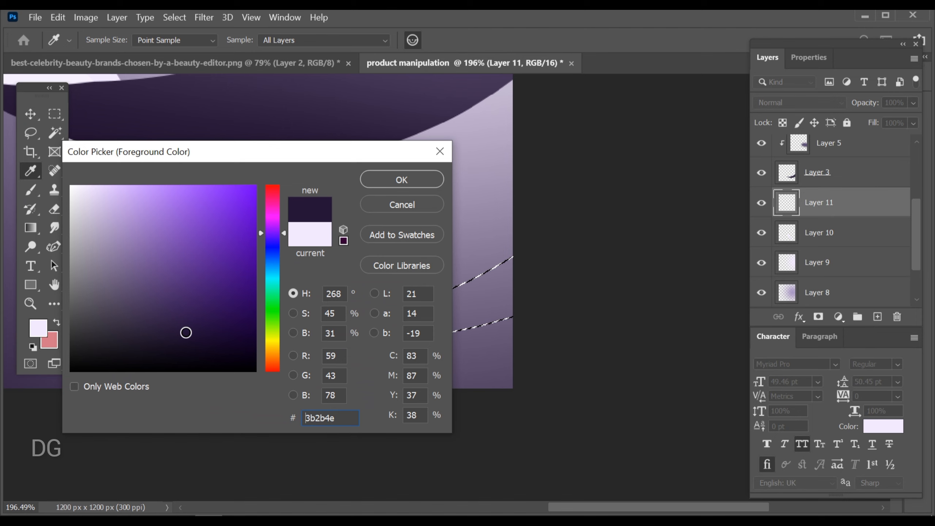
pyautogui.click(199, 332)
pyautogui.click(396, 178)
pyautogui.hotkey('alt', 'BackSpace')
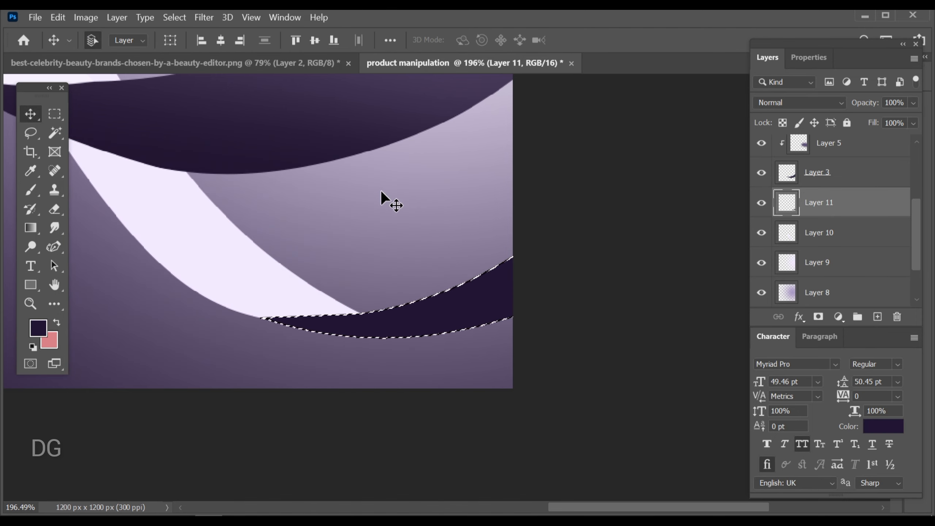
pyautogui.hotkey('ctrl', 'd')
pyautogui.moveTo(821, 229); pyautogui.dragTo(806, 237)
# Examine the whole composition and the joint between the pale lavender ribbon's tip and the new dark ribbon up close
pyautogui.scroll(-6, 379, 345)
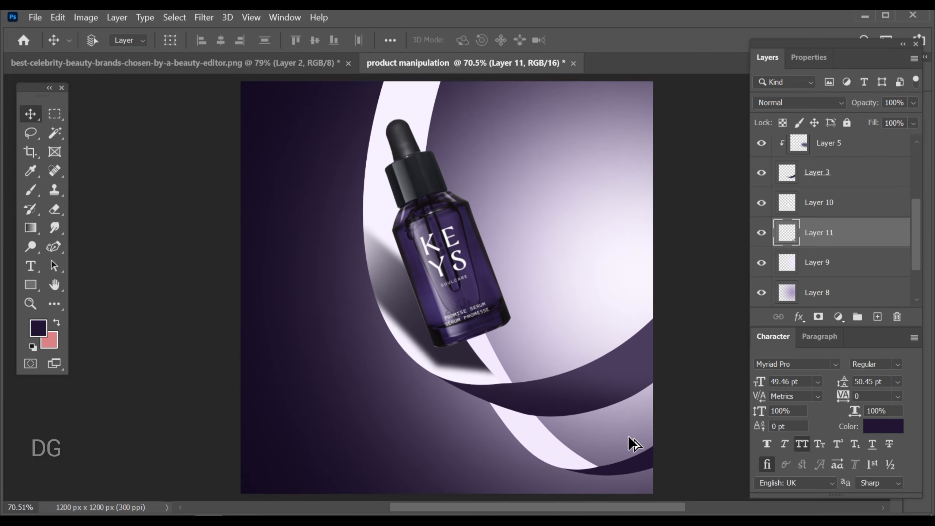
pyautogui.scroll(1, 634, 440)
pyautogui.moveTo(644, 450); pyautogui.dragTo(427, 324)
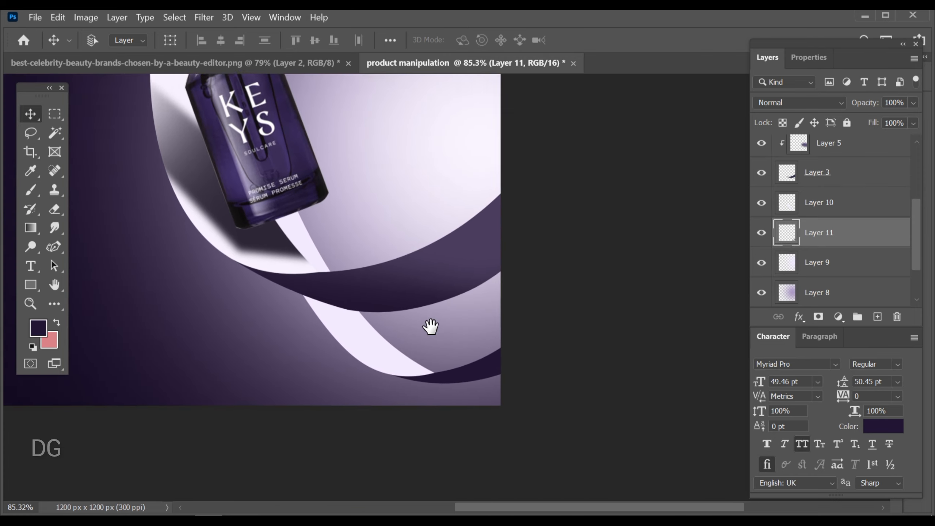
pyautogui.scroll(3, 473, 415)
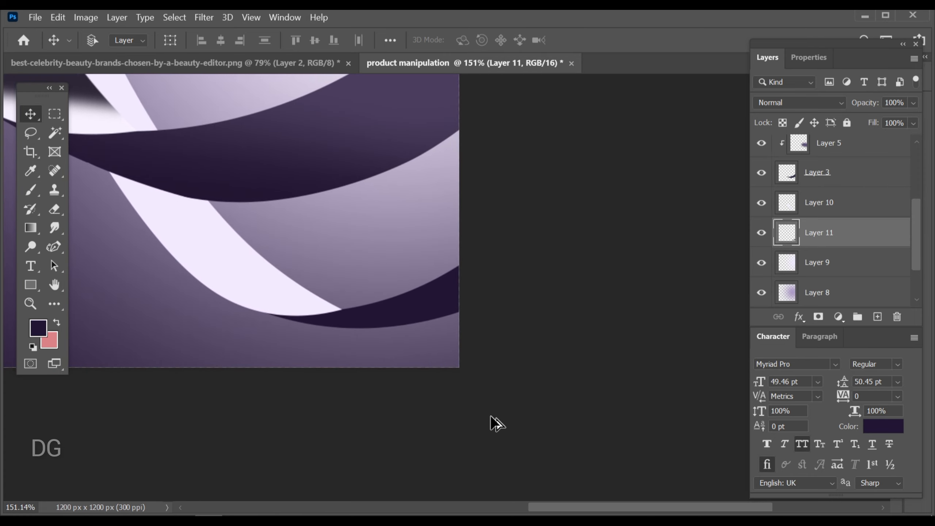
pyautogui.scroll(4, 445, 387)
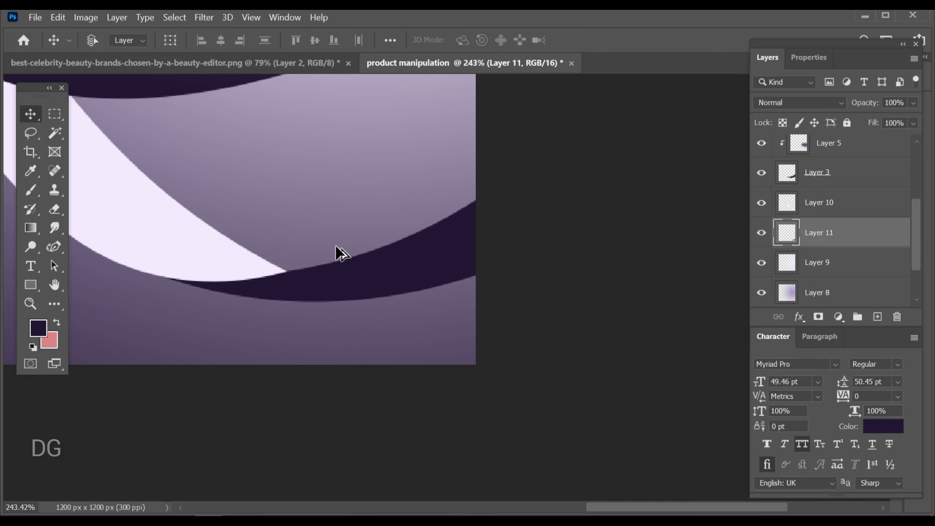
pyautogui.moveTo(365, 327); pyautogui.dragTo(418, 333)
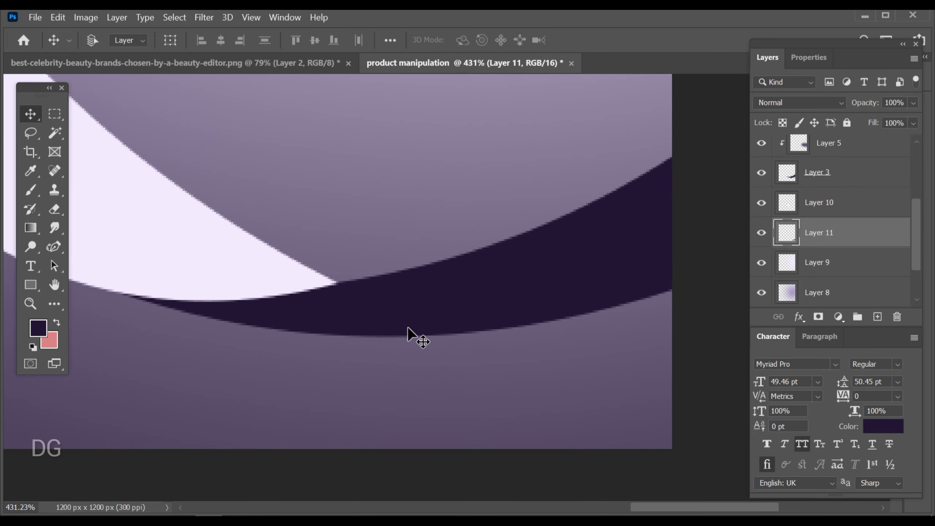
pyautogui.scroll(1, 391, 343)
pyautogui.moveTo(313, 324); pyautogui.dragTo(352, 323)
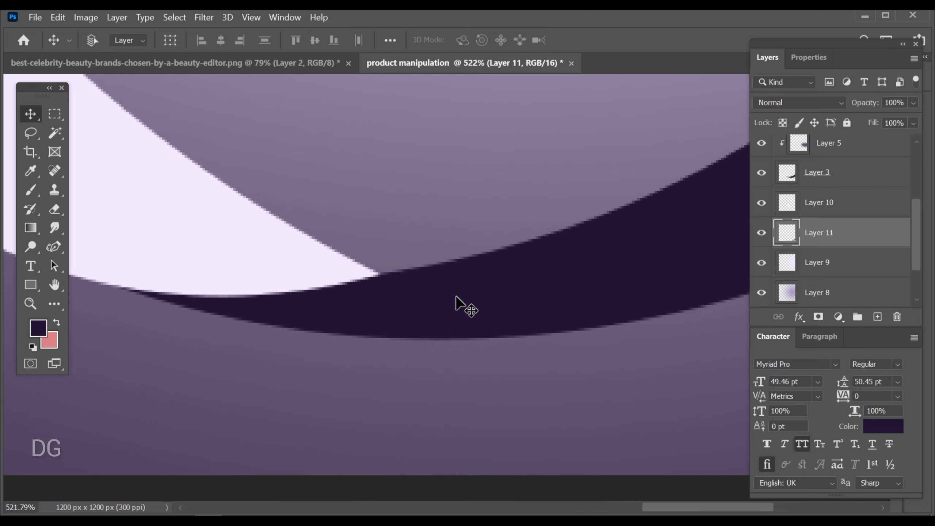
pyautogui.scroll(-2, 456, 296)
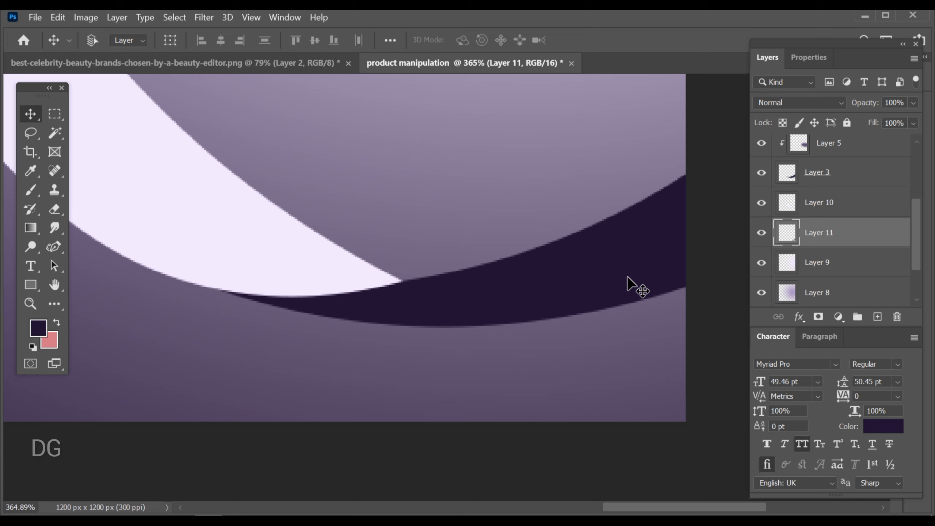
pyautogui.moveTo(587, 274); pyautogui.dragTo(529, 274)
# Add a new empty layer directly above the dark ribbon's layer and clip it to that ribbon
pyautogui.moveTo(878, 307); pyautogui.dragTo(878, 317)
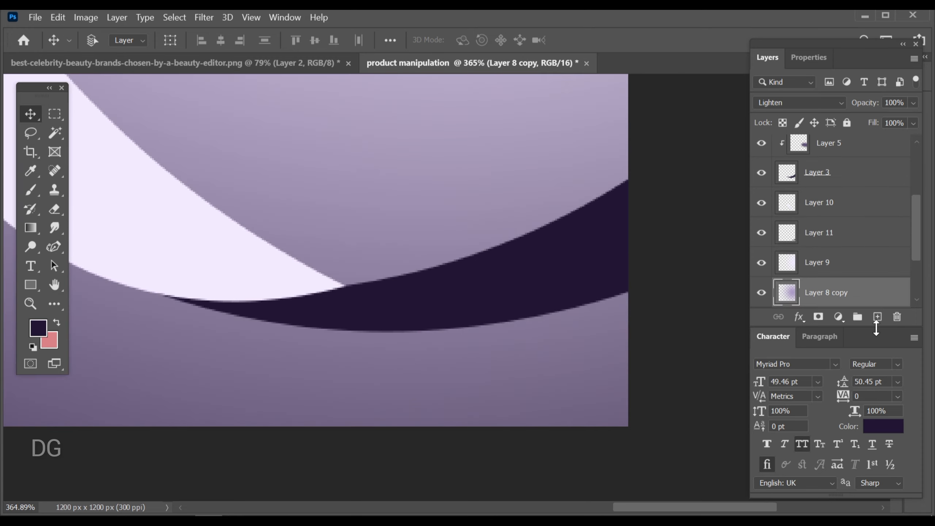
pyautogui.hotkey('ctrl', 'z')
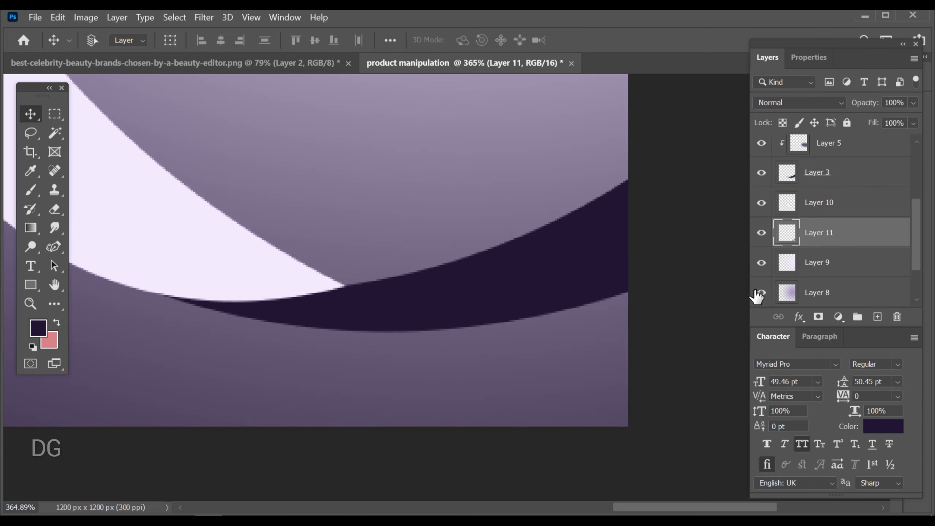
pyautogui.scroll(-2, 526, 329)
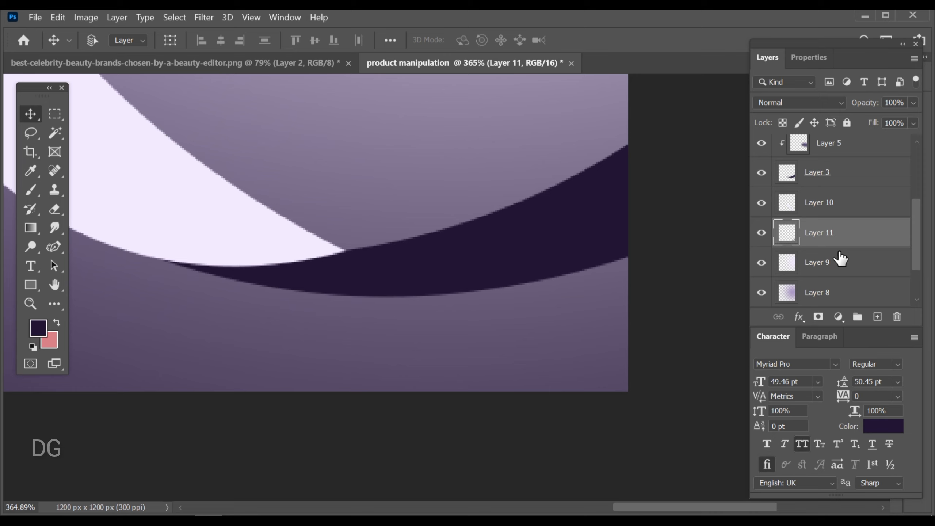
pyautogui.click(877, 317)
pyautogui.keyDown('alt'); pyautogui.click(847, 247); pyautogui.keyUp('alt')
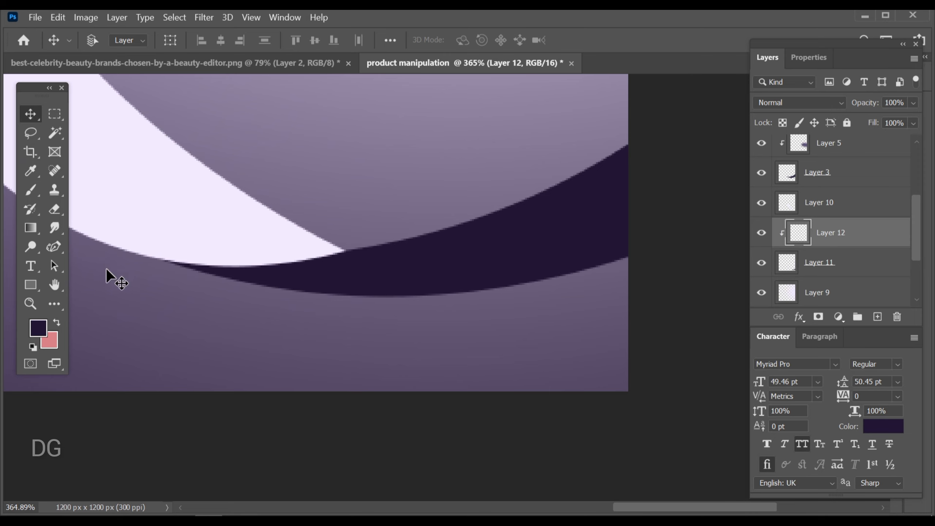
# Switch to the Brush tool and set the foreground colour to a medium muted purple
pyautogui.click(26, 183)
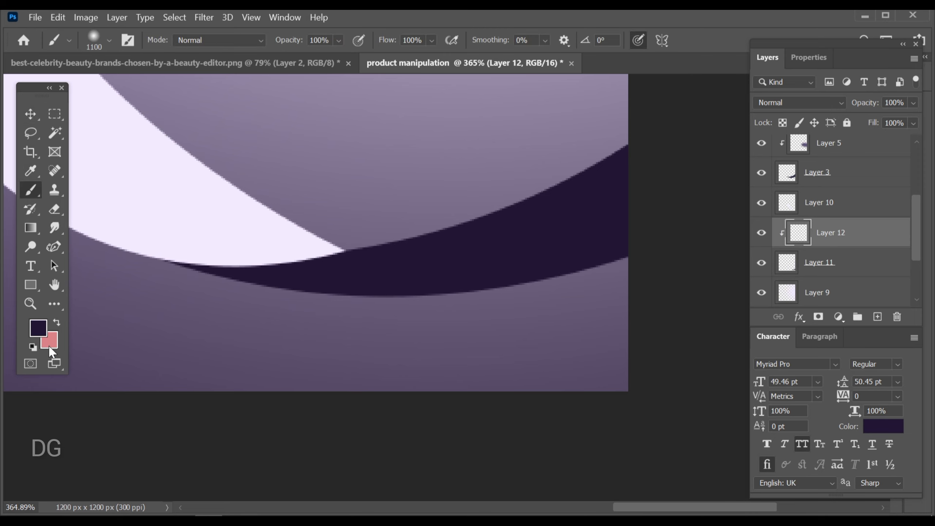
pyautogui.click(40, 332)
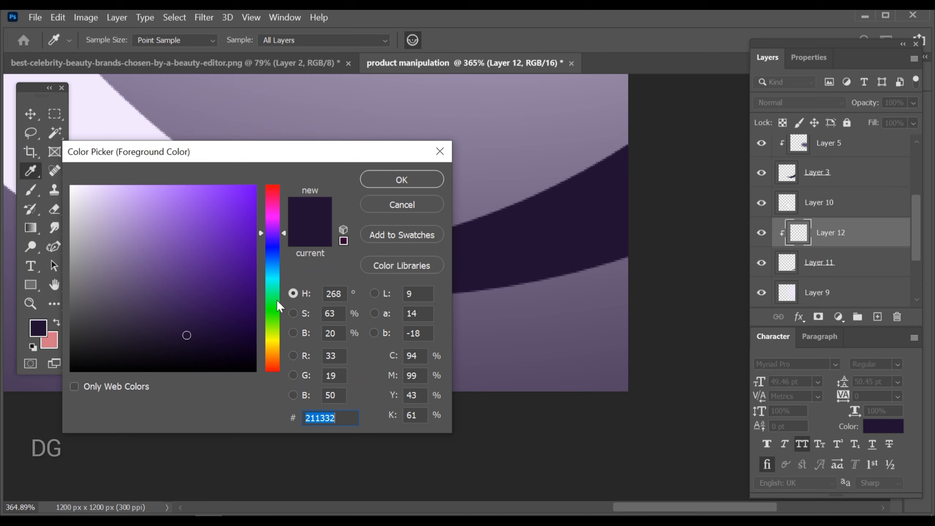
pyautogui.moveTo(179, 336); pyautogui.dragTo(128, 259)
pyautogui.click(428, 183)
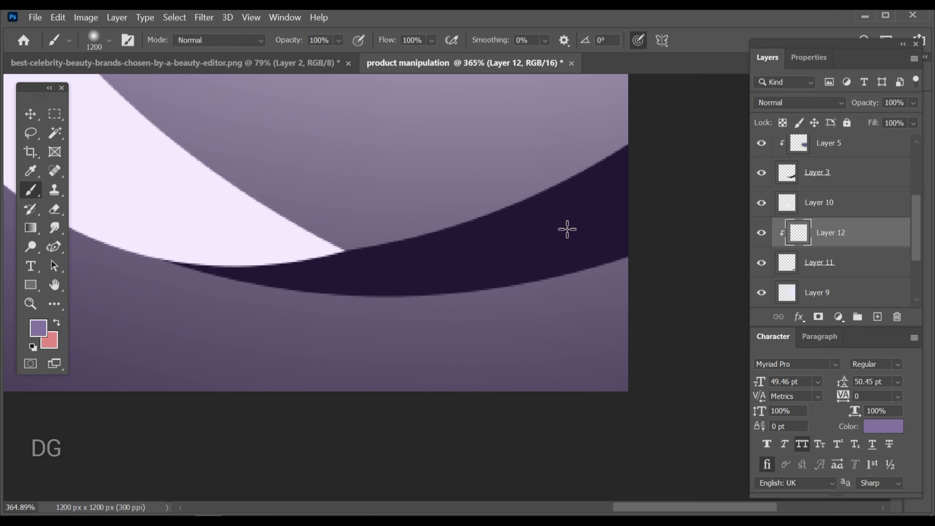
# Try to paint a purple highlight along the dark ribbon's right part with the soft brush reduced to 80 px
pyautogui.press('[')
pyautogui.press('[')
pyautogui.press('[')
pyautogui.press('[')
pyautogui.press('[')
pyautogui.press('[')
pyautogui.moveTo(430, 201); pyautogui.dragTo(580, 209)
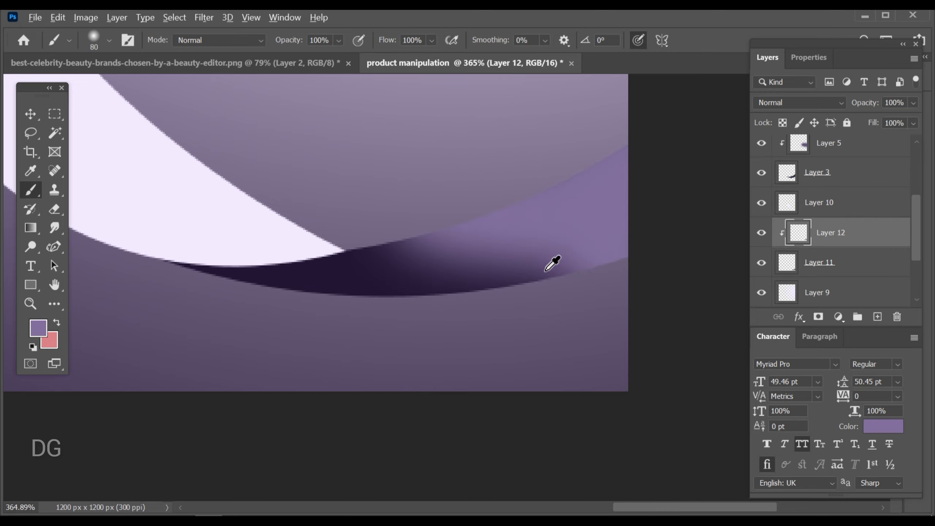
pyautogui.keyDown('alt'); pyautogui.scroll(-3, 478, 290); pyautogui.keyUp('alt')
pyautogui.scroll(-4, 478, 291)
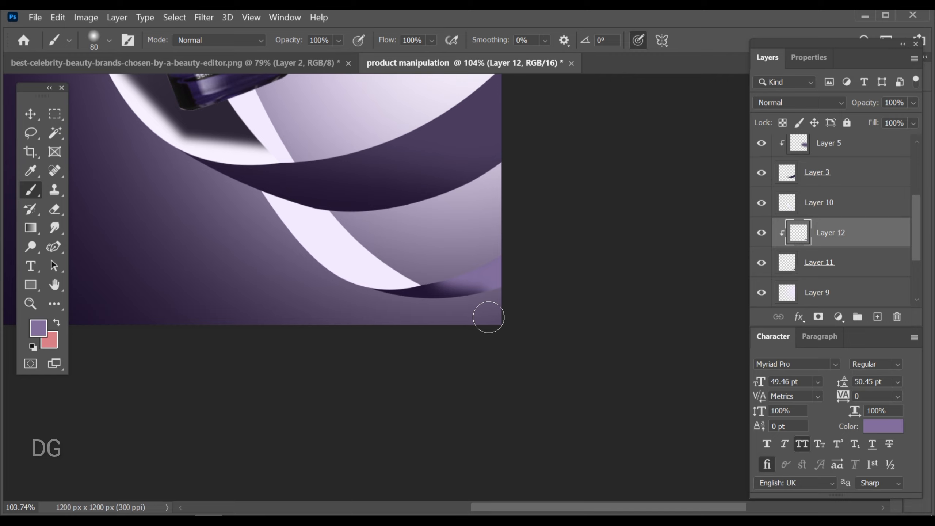
# Undo the first highlight stroke and repaint the highlight on the dark ribbon's right end with the brush enlarged to 150 px
pyautogui.scroll(4, 449, 280)
pyautogui.press(']')
pyautogui.press(']')
pyautogui.press(']')
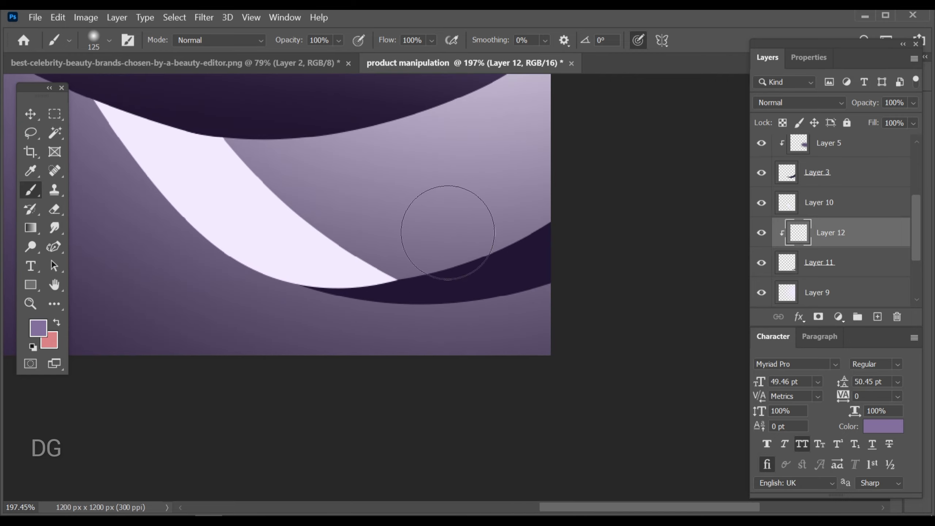
pyautogui.moveTo(449, 233)
pyautogui.mouseDown()
pyautogui.moveTo(563, 215)
pyautogui.moveTo(590, 256)
pyautogui.moveTo(479, 204)
pyautogui.moveTo(472, 227)
pyautogui.moveTo(515, 224)
pyautogui.moveTo(568, 255)
pyautogui.mouseUp()
pyautogui.press(']')
pyautogui.hotkey('ctrl', 'z')
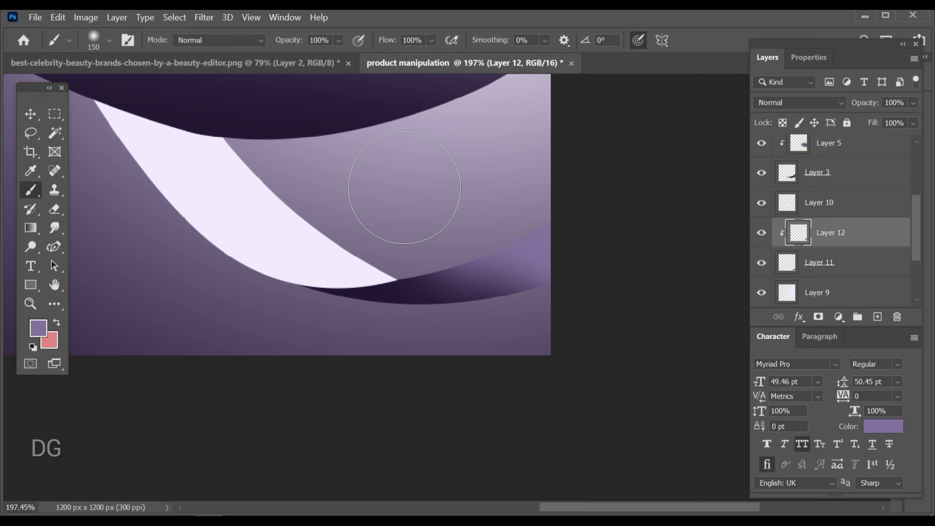
# Soften the purple ribbon highlight with a 9.2 px Gaussian Blur and set its layer's opacity to 44%
pyautogui.click(30, 114)
pyautogui.click(204, 17)
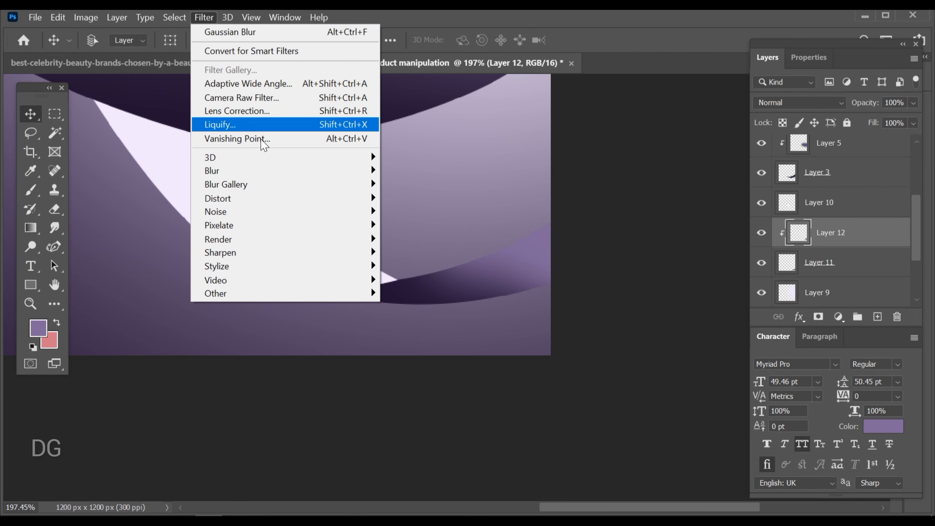
pyautogui.moveTo(271, 173)
pyautogui.click(427, 225)
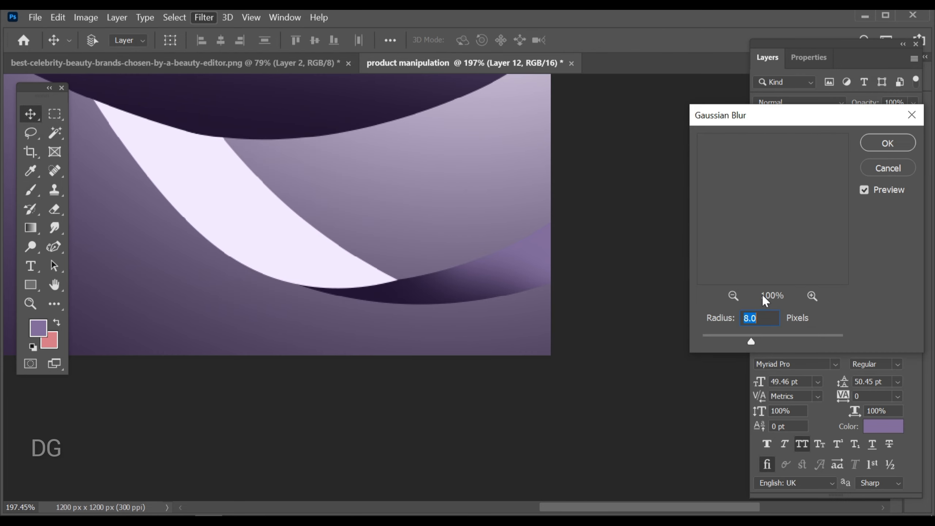
pyautogui.click(755, 341)
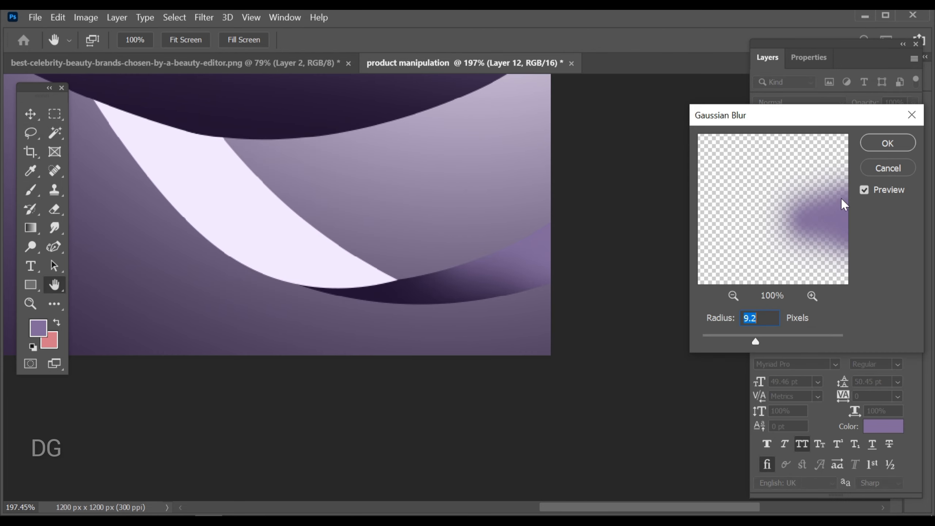
pyautogui.click(885, 149)
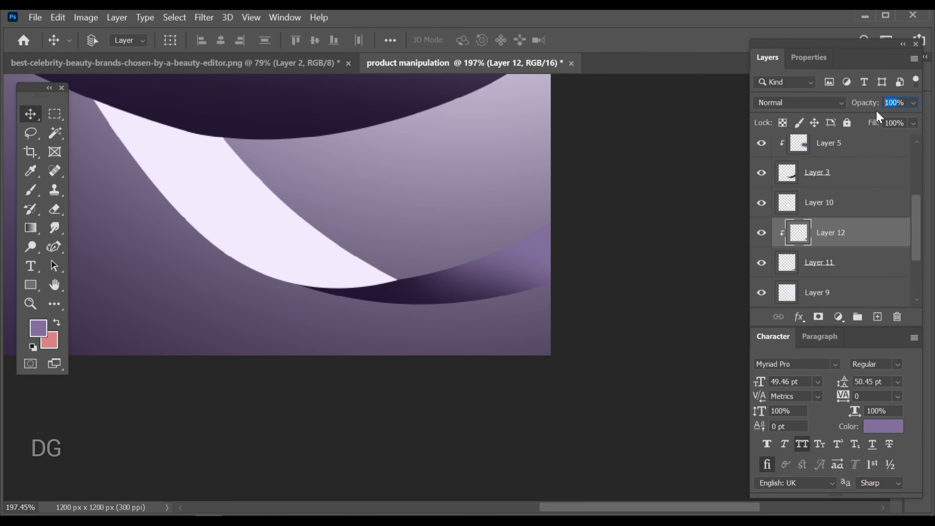
pyautogui.write('44')
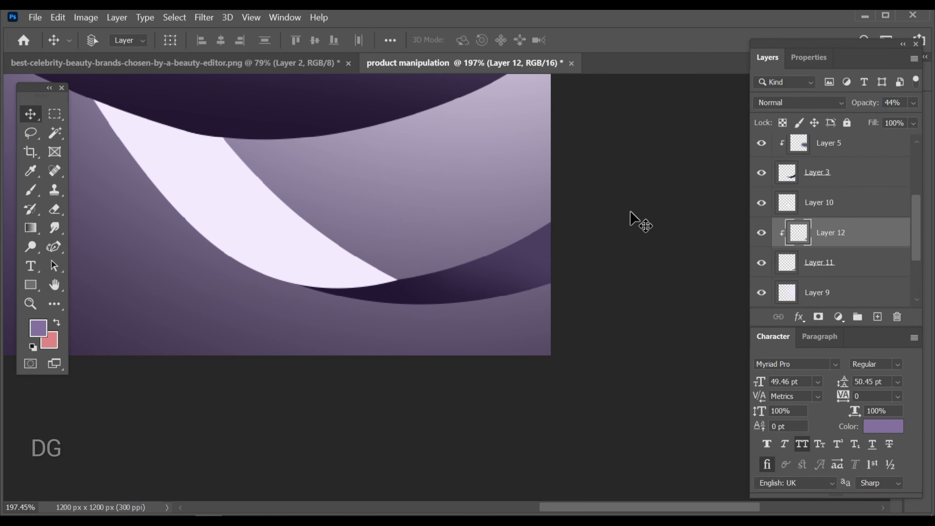
# Review the whole composition, checking how the shaded ribbons look around the serum bottle
pyautogui.scroll(-8, 538, 306)
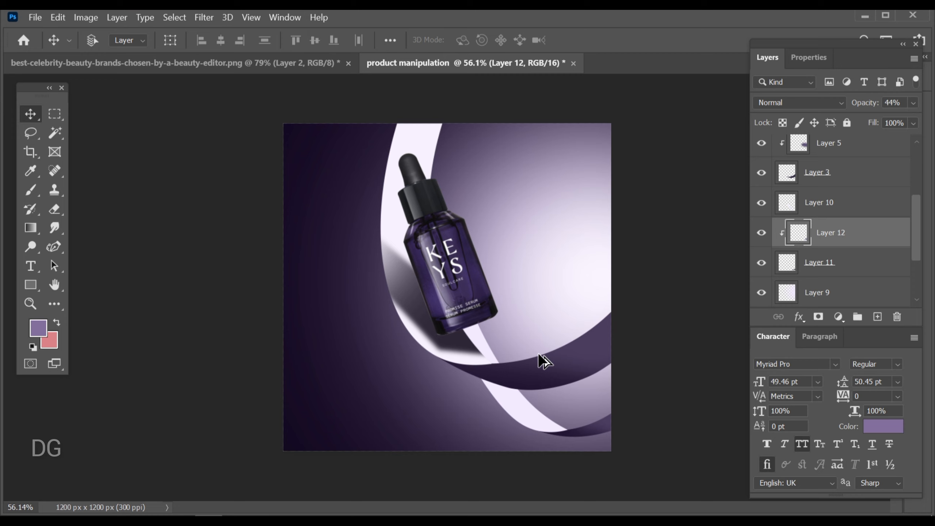
pyautogui.scroll(-1, 538, 352)
pyautogui.scroll(1, 530, 389)
pyautogui.scroll(-1, 409, 337)
pyautogui.scroll(1, 408, 337)
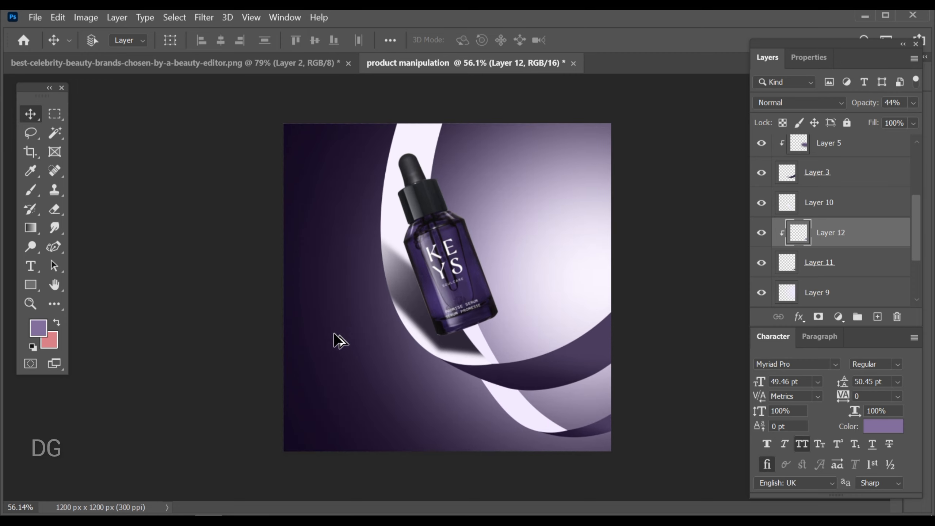
pyautogui.scroll(-1, 374, 321)
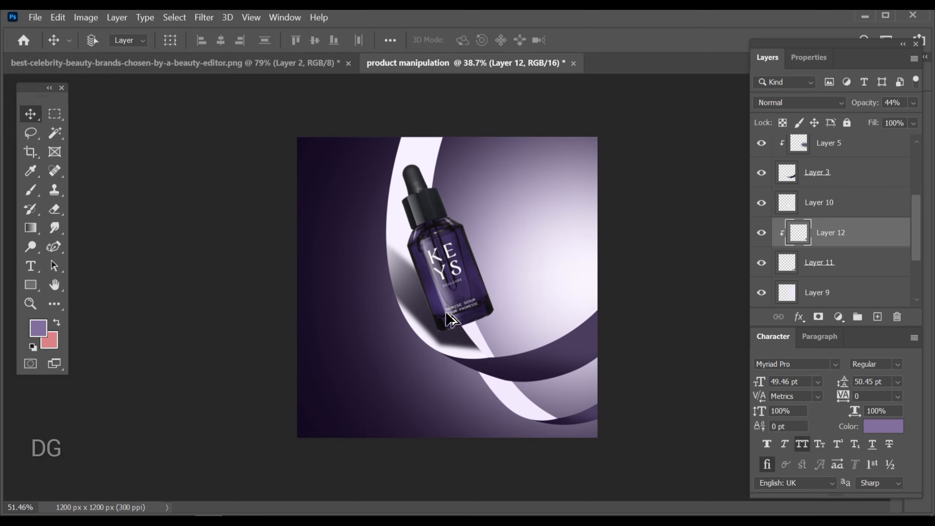
pyautogui.scroll(-1, 461, 257)
pyautogui.scroll(1, 463, 261)
pyautogui.scroll(-1, 466, 270)
pyautogui.scroll(1, 466, 270)
pyautogui.scroll(-1, 386, 314)
pyautogui.scroll(1, 380, 315)
pyautogui.scroll(1, 450, 272)
# Brighten the serum bottle layer slightly with a Curves adjustment, mapping input 141 to output 161 on the RGB channel
pyautogui.click(462, 246)
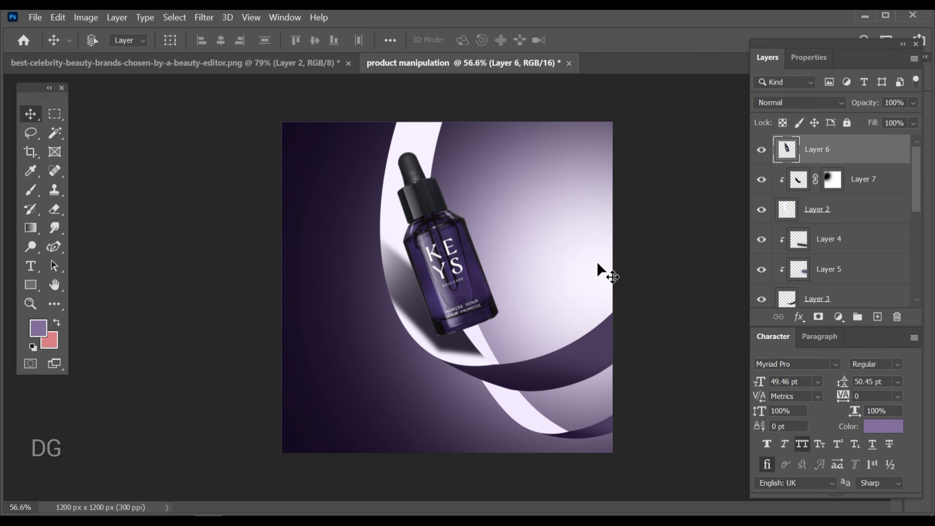
pyautogui.scroll(-2, 482, 271)
pyautogui.scroll(1, 477, 274)
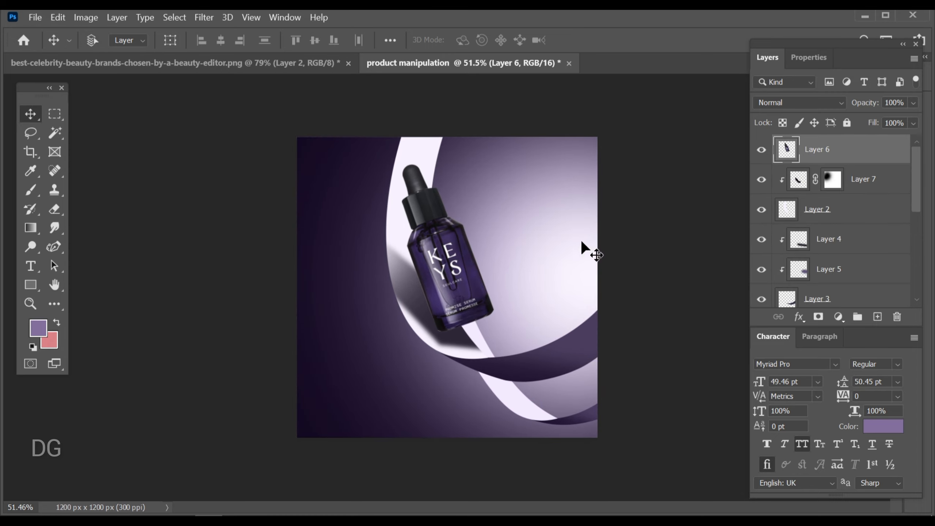
pyautogui.hotkey('ctrl', 'm')
pyautogui.moveTo(591, 135); pyautogui.dragTo(779, 124)
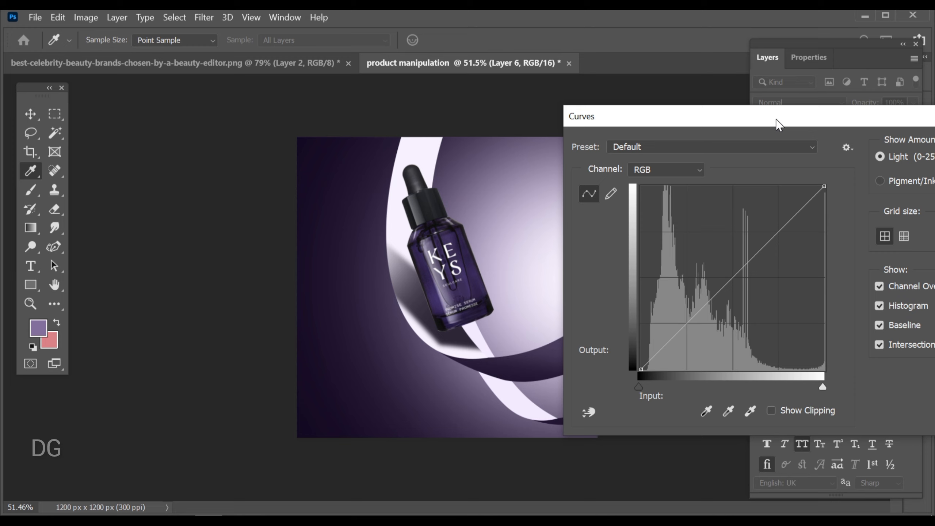
pyautogui.click(745, 244)
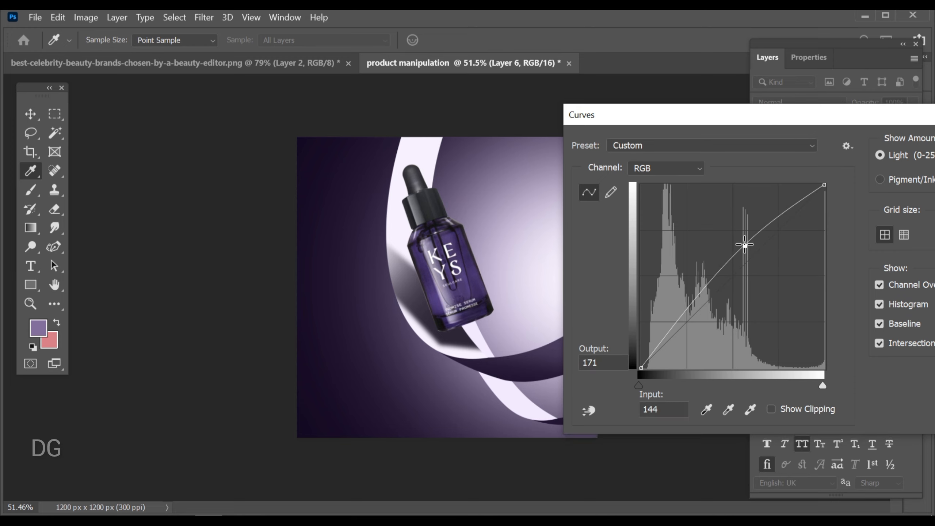
pyautogui.moveTo(744, 246); pyautogui.dragTo(744, 252)
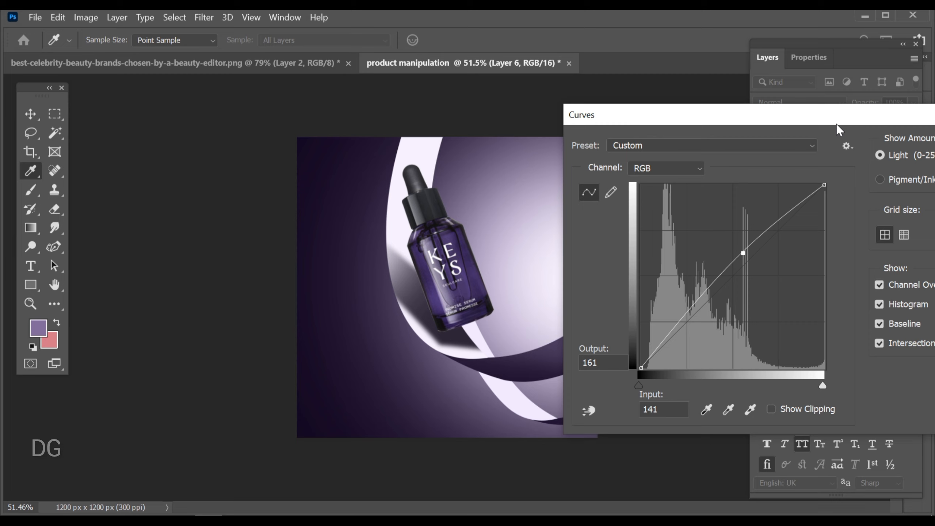
pyautogui.moveTo(839, 116); pyautogui.dragTo(700, 120)
pyautogui.click(882, 152)
pyautogui.press('v')
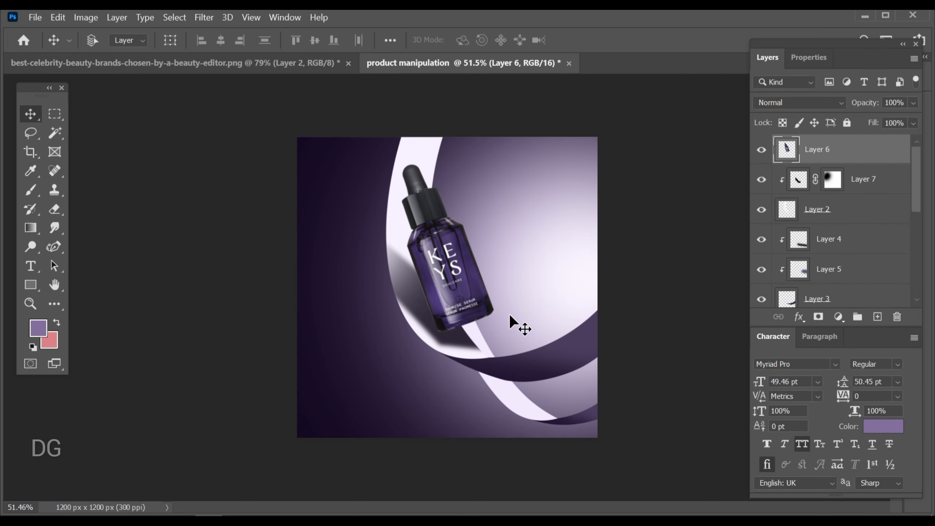
# Add a new empty layer directly above the serum bottle's layer and clip it to the bottle
pyautogui.scroll(2, 509, 316)
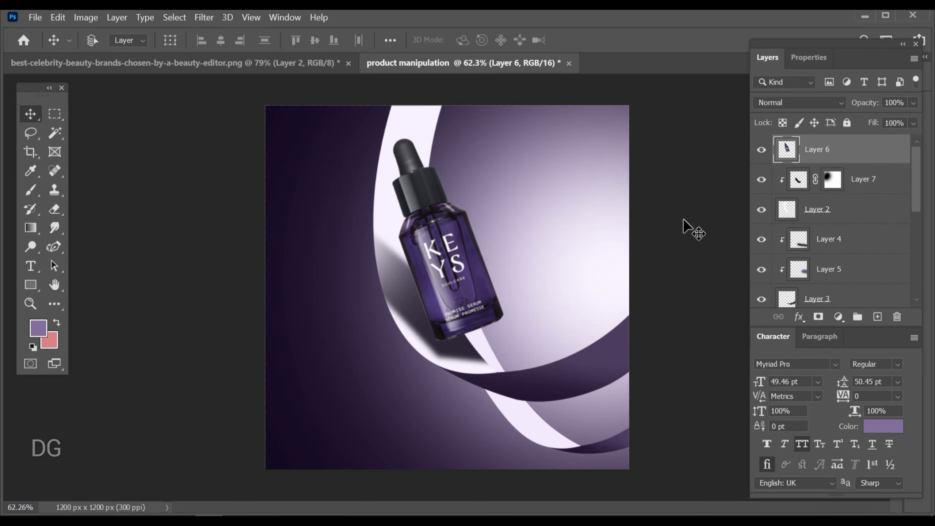
pyautogui.click(879, 317)
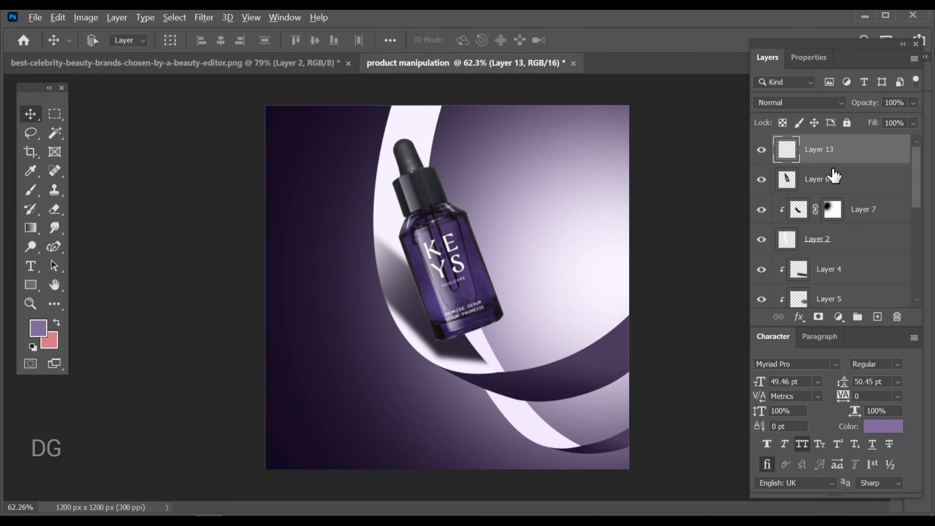
pyautogui.keyDown('alt'); pyautogui.click(837, 159); pyautogui.keyUp('alt')
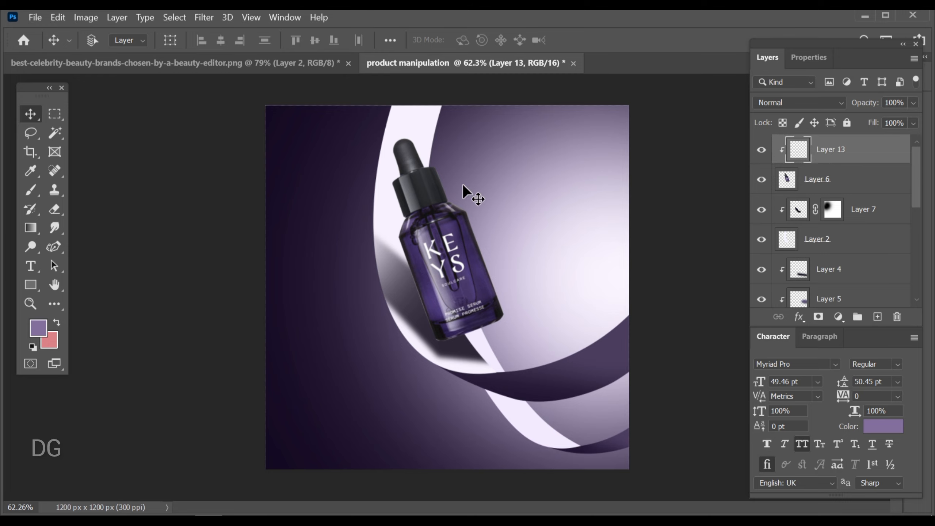
# Fill the new clipped layer with 50% Gray at 100% opacity and set its blend mode to Overlay
pyautogui.click(56, 18)
pyautogui.click(144, 219)
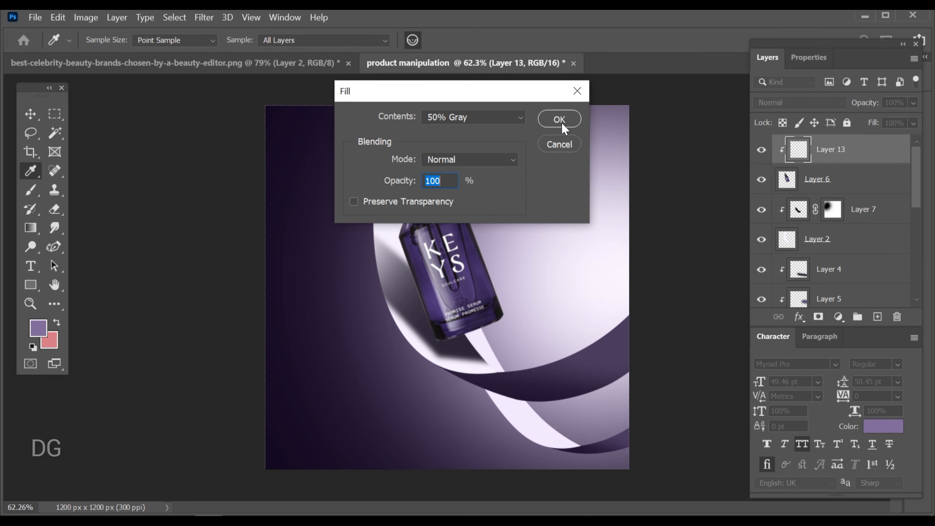
pyautogui.click(558, 121)
pyautogui.click(804, 103)
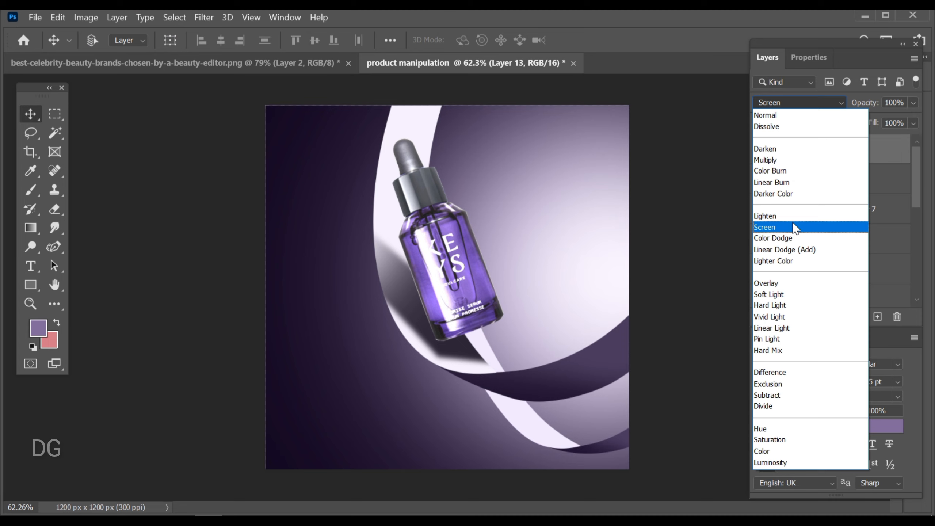
pyautogui.click(771, 283)
# Brighten the right edge of the dropper, cap and bottle with the Dodge tool at 70 px, Highlights range, 100% exposure
pyautogui.click(31, 247)
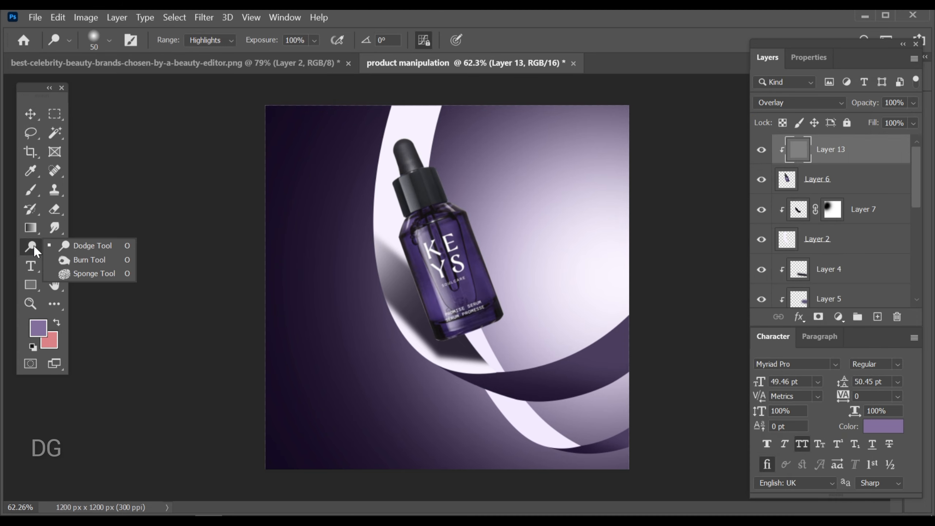
pyautogui.click(73, 246)
pyautogui.scroll(5, 438, 149)
pyautogui.scroll(1, 396, 136)
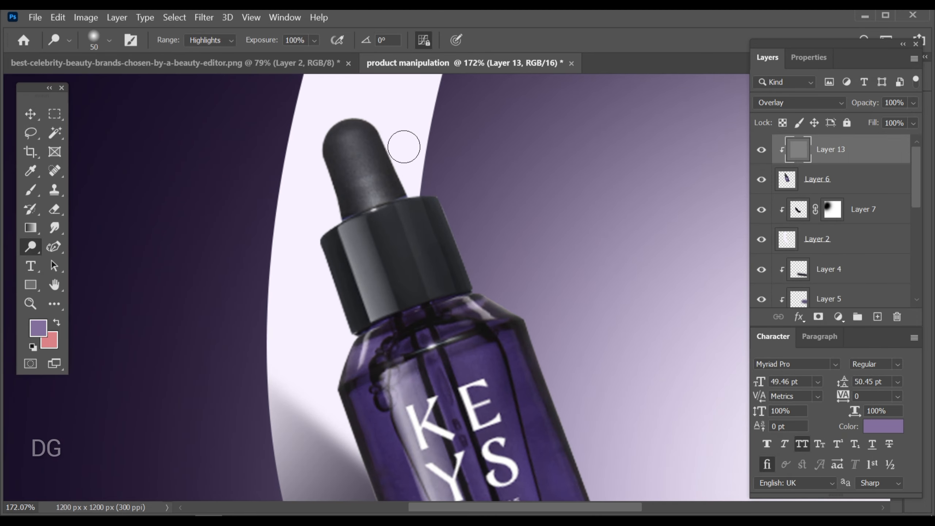
pyautogui.moveTo(332, 122)
pyautogui.mouseDown()
pyautogui.moveTo(355, 124)
pyautogui.moveTo(383, 143)
pyautogui.moveTo(407, 201)
pyautogui.moveTo(429, 207)
pyautogui.mouseUp()
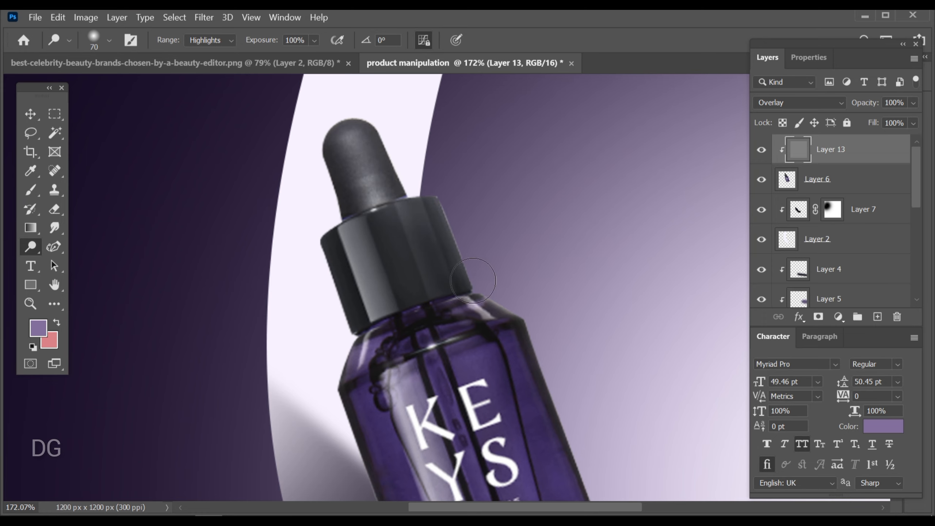
pyautogui.moveTo(473, 281); pyautogui.dragTo(548, 366)
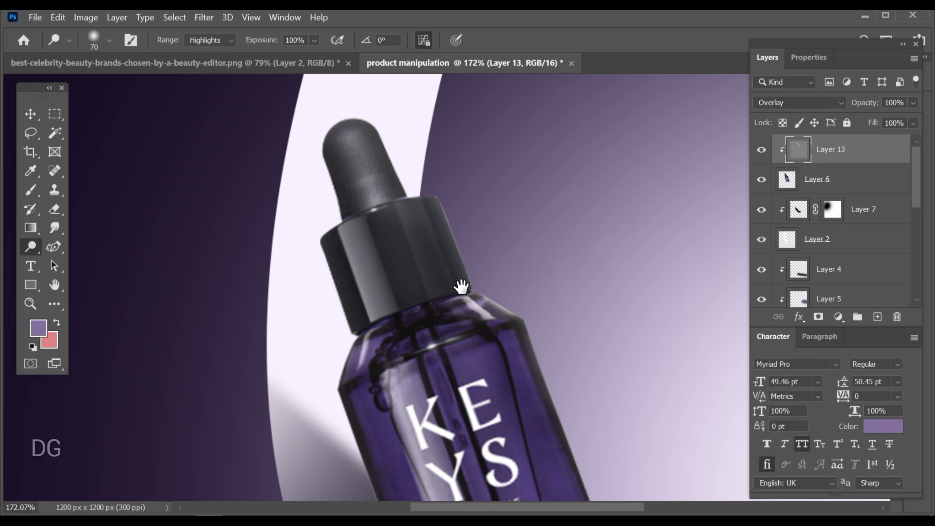
pyautogui.moveTo(462, 286)
pyautogui.mouseDown()
pyautogui.moveTo(387, 181)
pyautogui.moveTo(411, 209)
pyautogui.moveTo(468, 396)
pyautogui.moveTo(438, 452)
pyautogui.mouseUp()
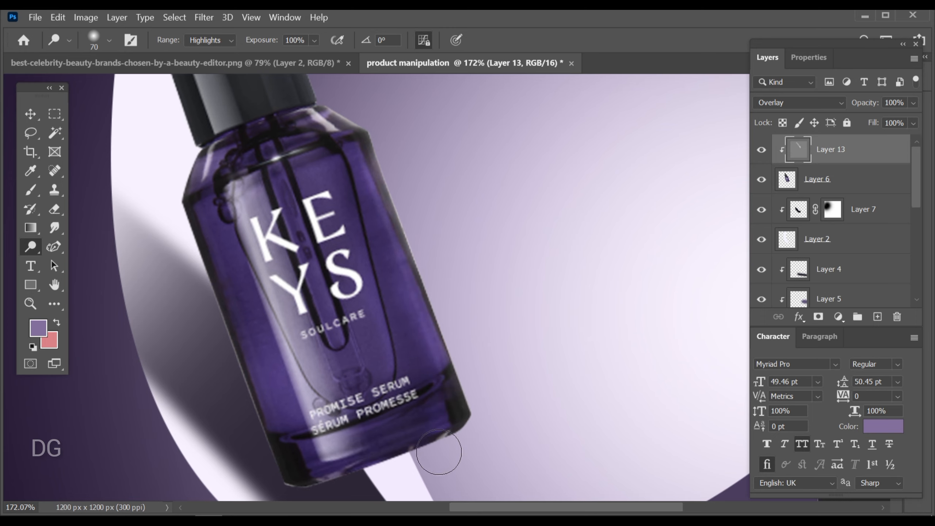
# Dodge the middle of the cap and the rubber dropper bulb, undoing the last excess stroke on the cap
pyautogui.moveTo(331, 315); pyautogui.dragTo(372, 432)
pyautogui.moveTo(324, 258); pyautogui.dragTo(375, 405)
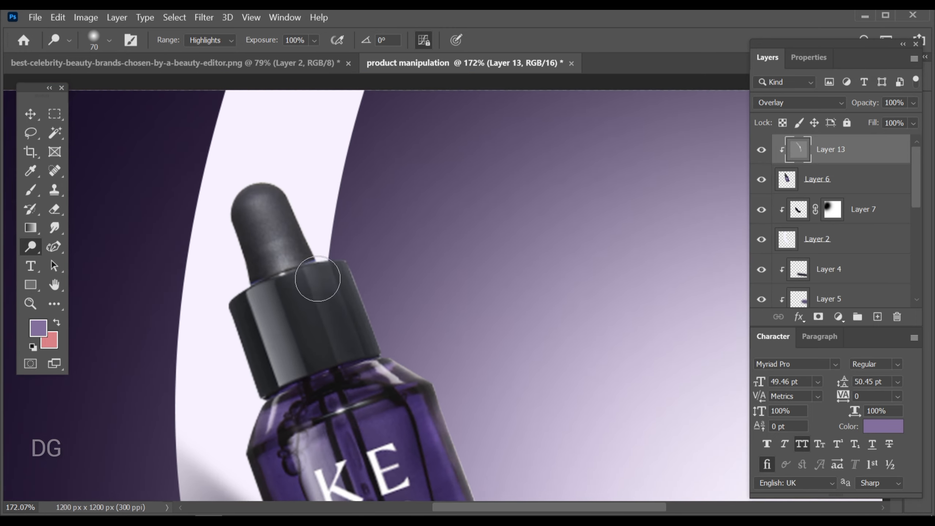
pyautogui.moveTo(307, 291)
pyautogui.mouseDown()
pyautogui.moveTo(339, 375)
pyautogui.moveTo(289, 307)
pyautogui.moveTo(275, 305)
pyautogui.moveTo(298, 388)
pyautogui.mouseUp()
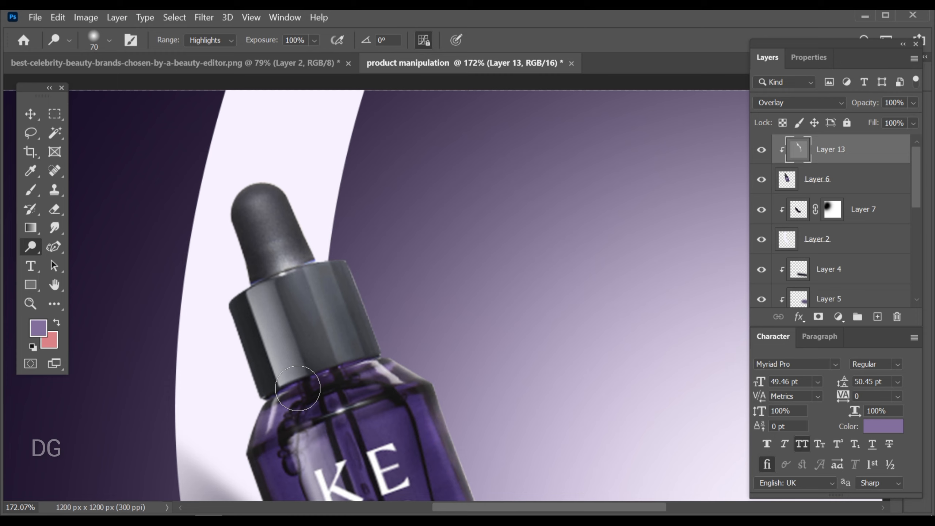
pyautogui.hotkey('ctrl', 'z')
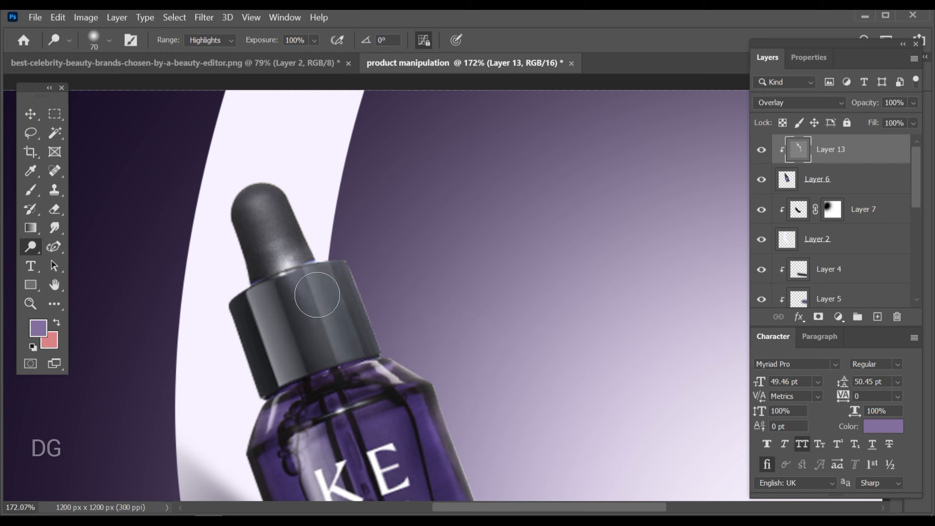
pyautogui.moveTo(268, 196); pyautogui.dragTo(298, 291)
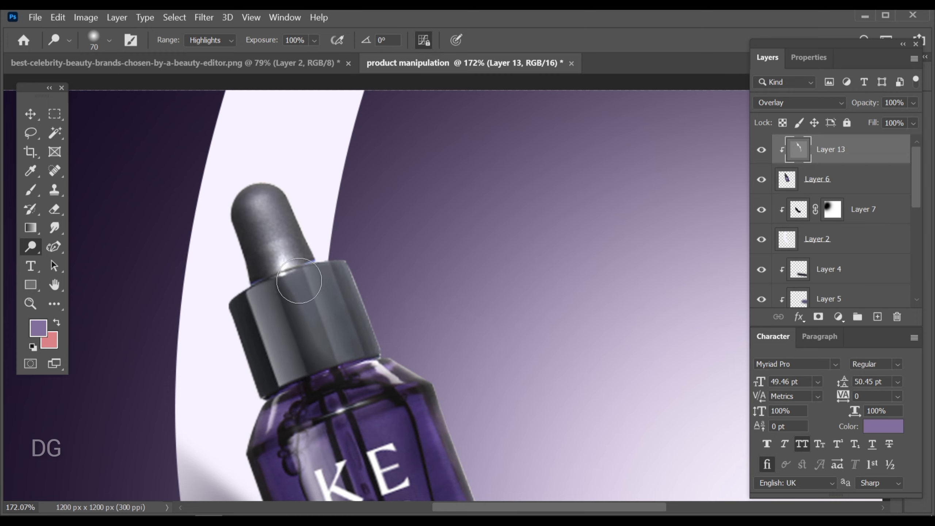
# Set the opacity of the dodged gray overlay layer to 75%
pyautogui.scroll(-6, 302, 299)
pyautogui.scroll(1, 263, 252)
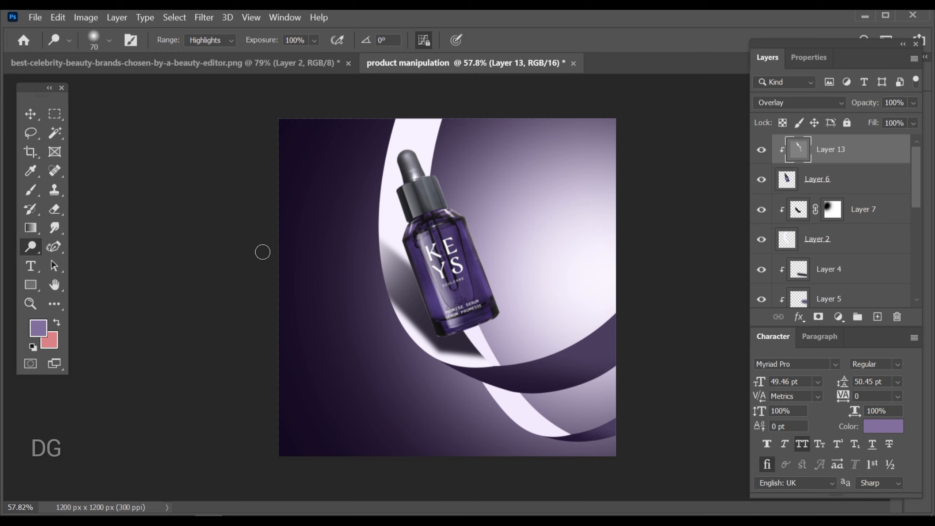
pyautogui.click(36, 116)
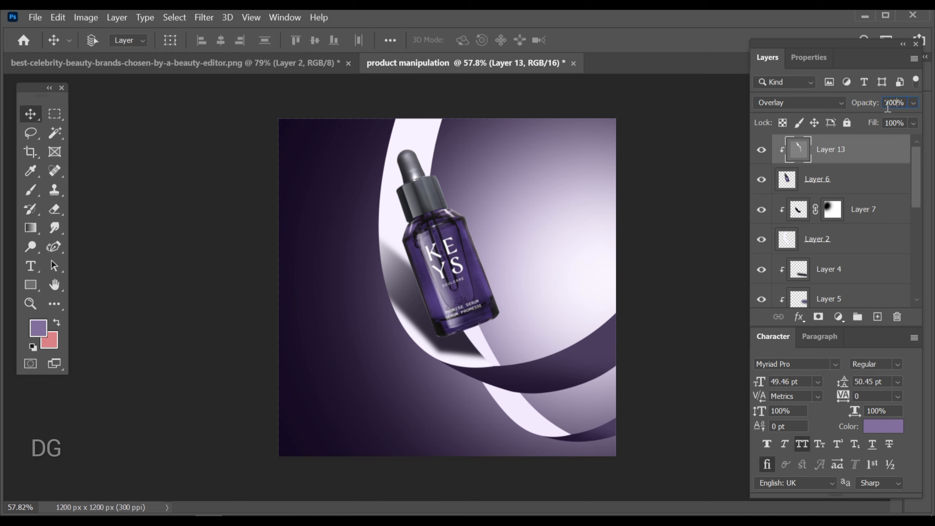
pyautogui.write('74')
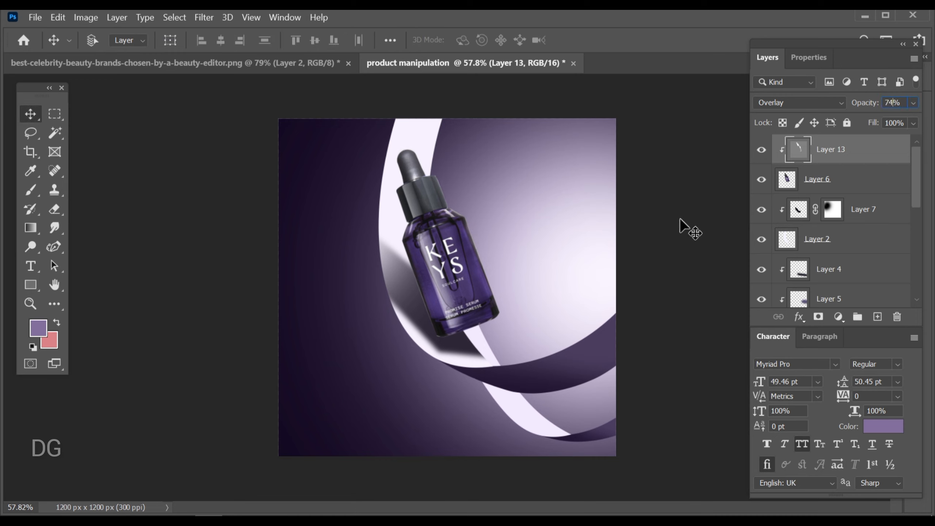
pyautogui.press('BackSpace')
pyautogui.press('BackSpace')
pyautogui.press('BackSpace')
pyautogui.write('75')
pyautogui.scroll(-1, 460, 273)
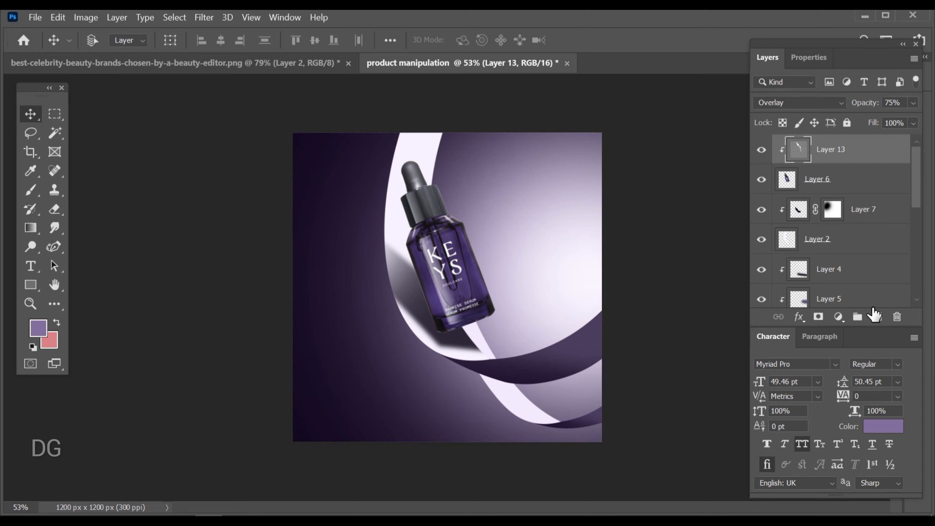
# Add a new layer clipped to the bottle above the dodged gray layer and set the brush color to dark purple #1e112d
pyautogui.click(877, 316)
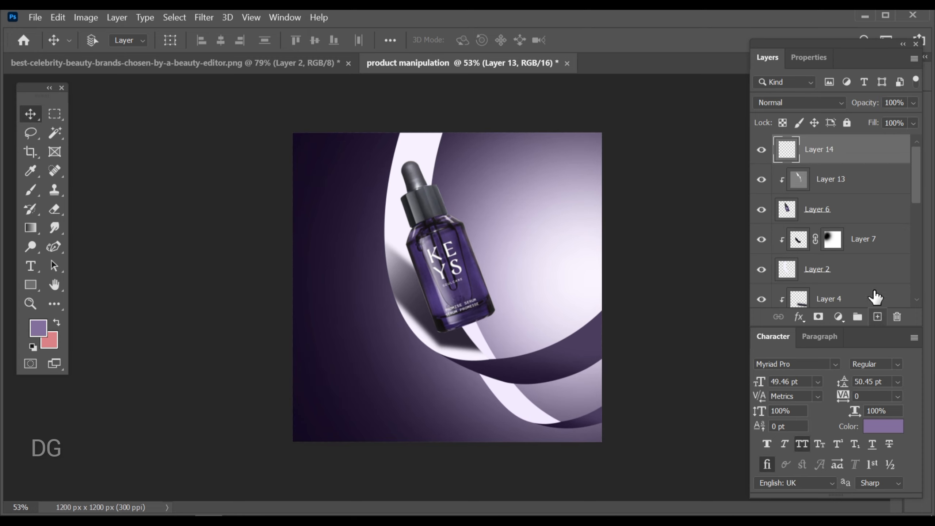
pyautogui.click(32, 191)
pyautogui.scroll(2, 458, 276)
pyautogui.click(40, 329)
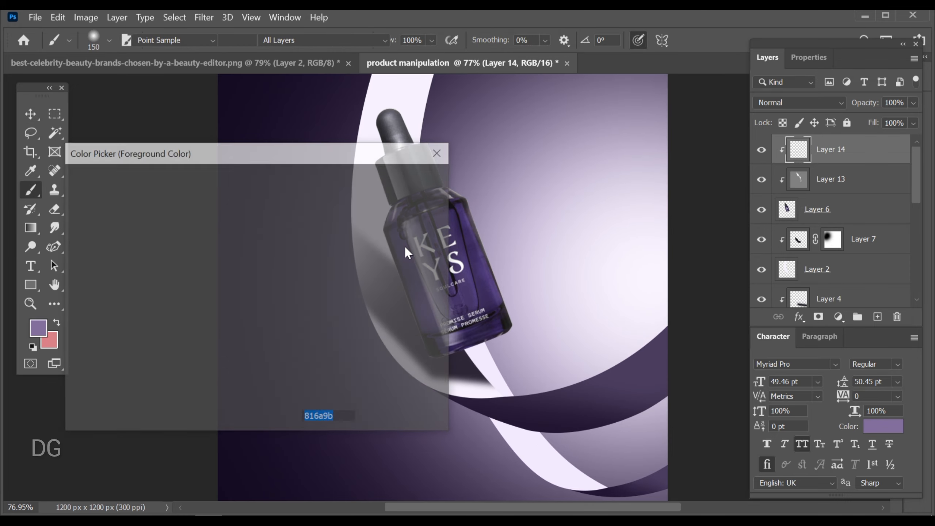
pyautogui.moveTo(150, 277); pyautogui.dragTo(189, 338)
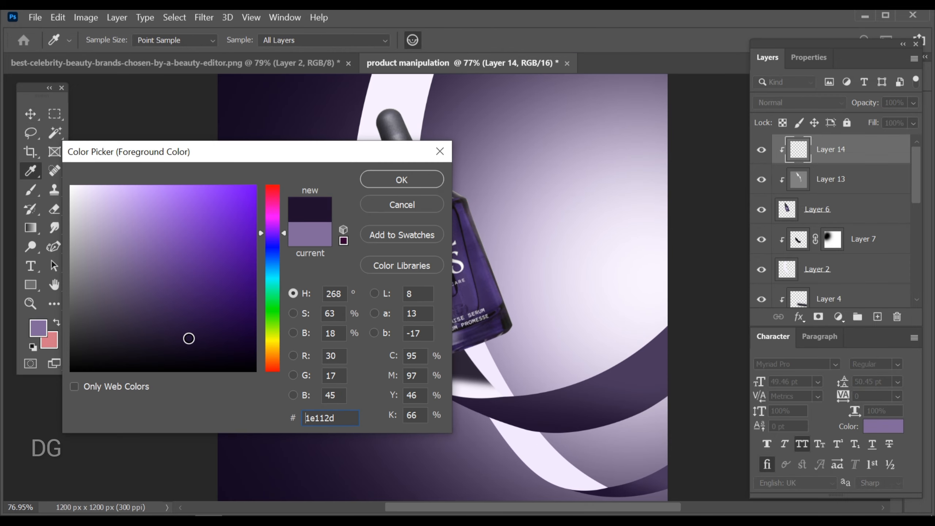
pyautogui.click(385, 187)
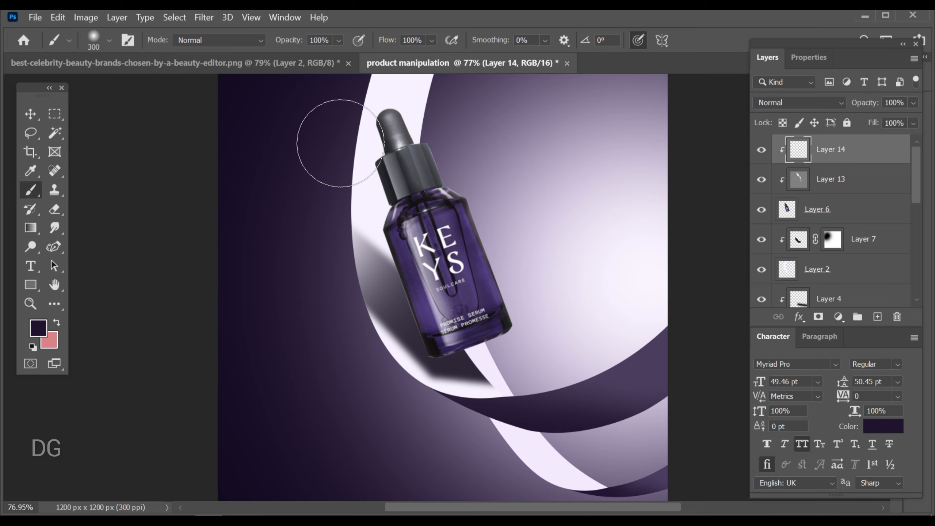
# Paint shading along the bottle's left side with a 300 px soft brush and undo the excess strokes
pyautogui.moveTo(340, 157)
pyautogui.mouseDown()
pyautogui.moveTo(334, 194)
pyautogui.moveTo(348, 272)
pyautogui.moveTo(371, 315)
pyautogui.moveTo(371, 378)
pyautogui.moveTo(387, 389)
pyautogui.mouseUp()
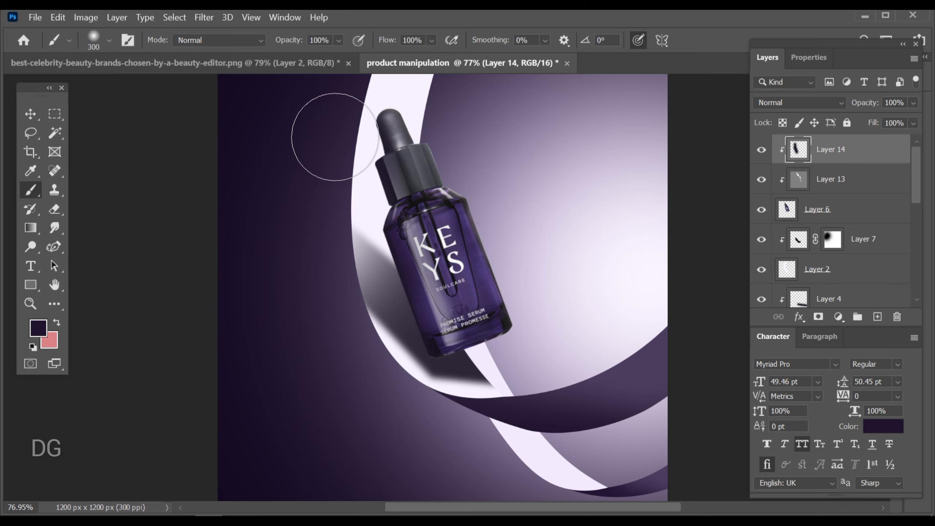
pyautogui.moveTo(335, 137)
pyautogui.mouseDown()
pyautogui.moveTo(344, 245)
pyautogui.moveTo(365, 328)
pyautogui.moveTo(334, 244)
pyautogui.moveTo(383, 389)
pyautogui.moveTo(331, 351)
pyautogui.mouseUp()
pyautogui.hotkey('ctrl', 'z')
pyautogui.hotkey('ctrl', 'z')
pyautogui.hotkey('ctrl', 'z')
pyautogui.hotkey('ctrl', 'z')
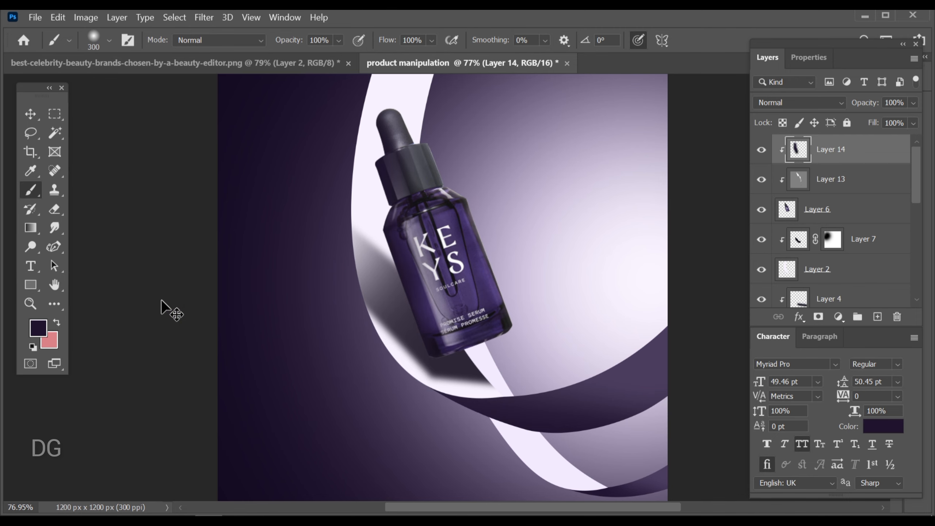
# Deepen the shading on the bottle's left side with the 300 px brush in darker purple #160a24
pyautogui.click(38, 337)
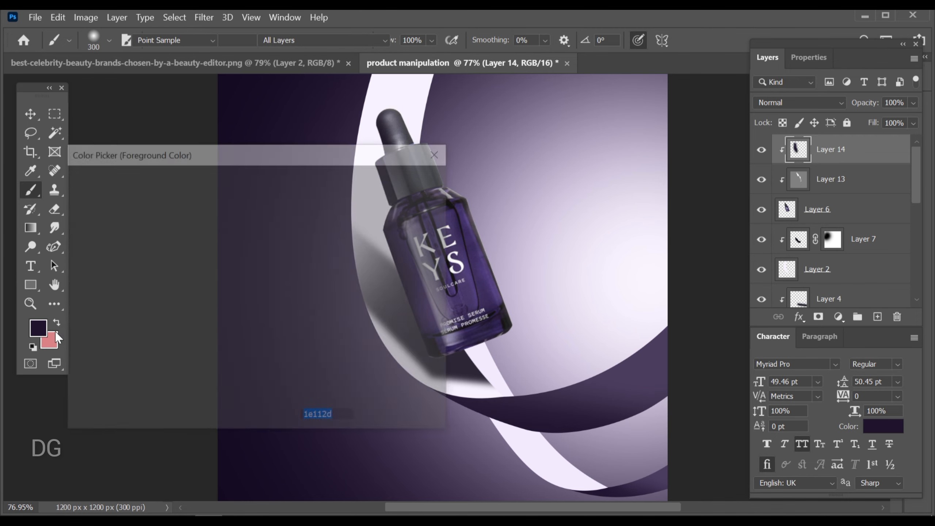
pyautogui.moveTo(187, 339); pyautogui.dragTo(211, 328)
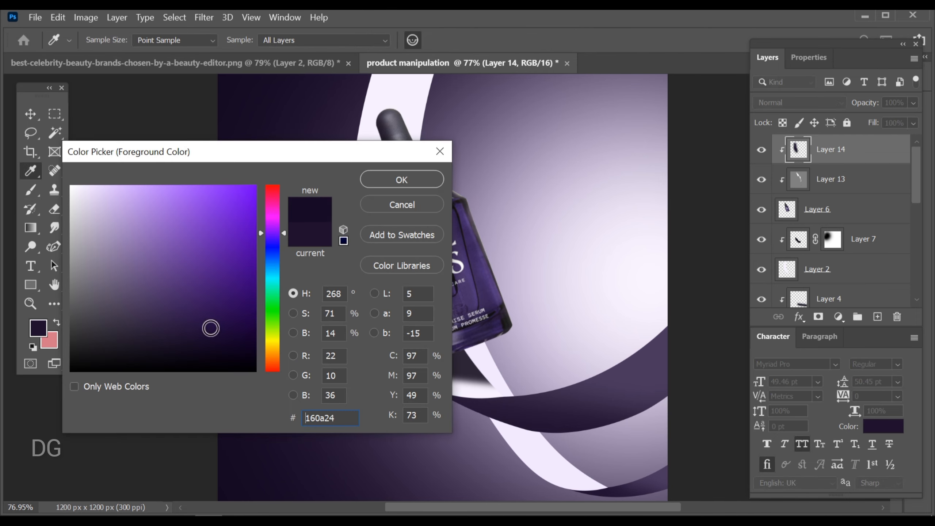
pyautogui.click(377, 186)
pyautogui.press('b')
pyautogui.hotkey('ctrl', '+')
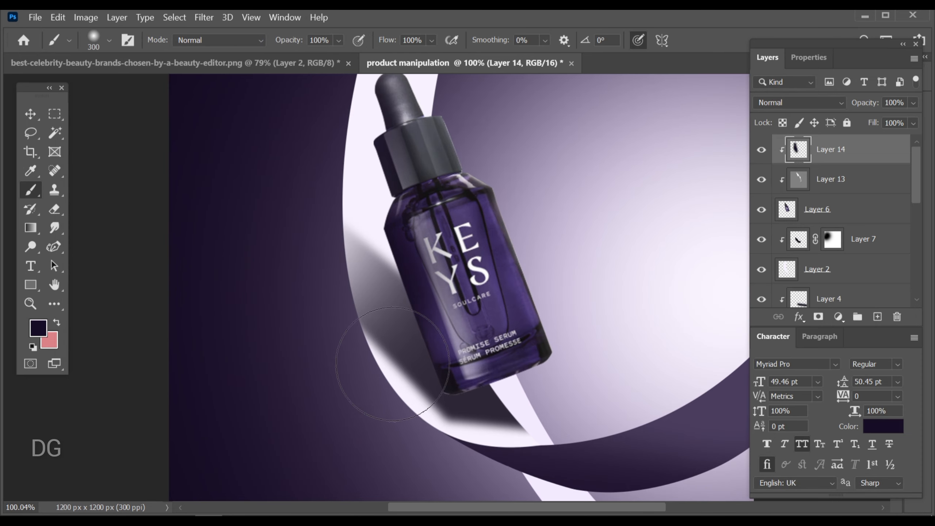
pyautogui.hotkey('ctrl', '0')
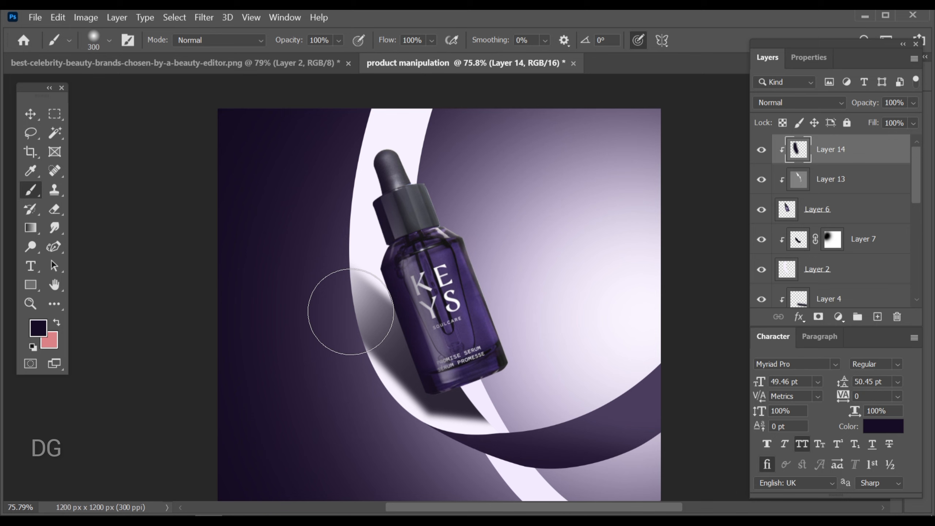
# Set the bottle's shading layer to the Darker Color blend mode at 55% opacity
pyautogui.click(30, 114)
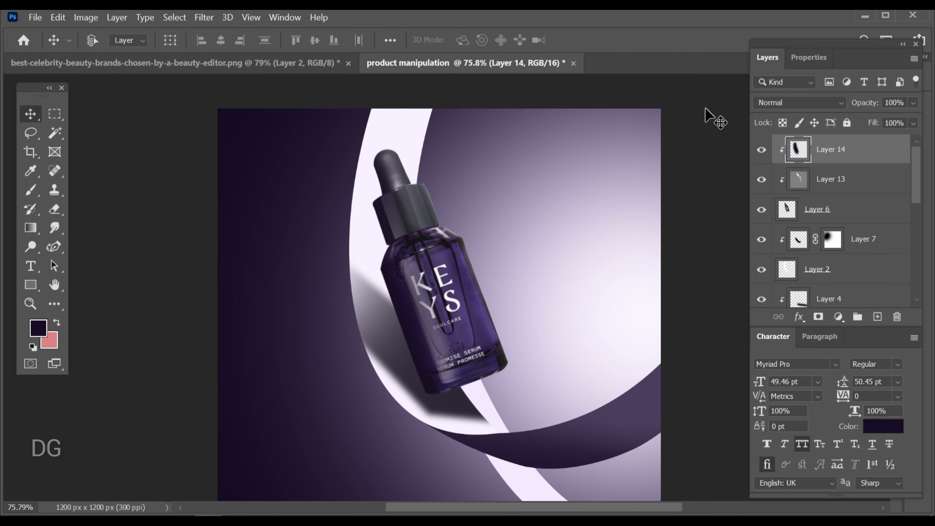
pyautogui.click(799, 103)
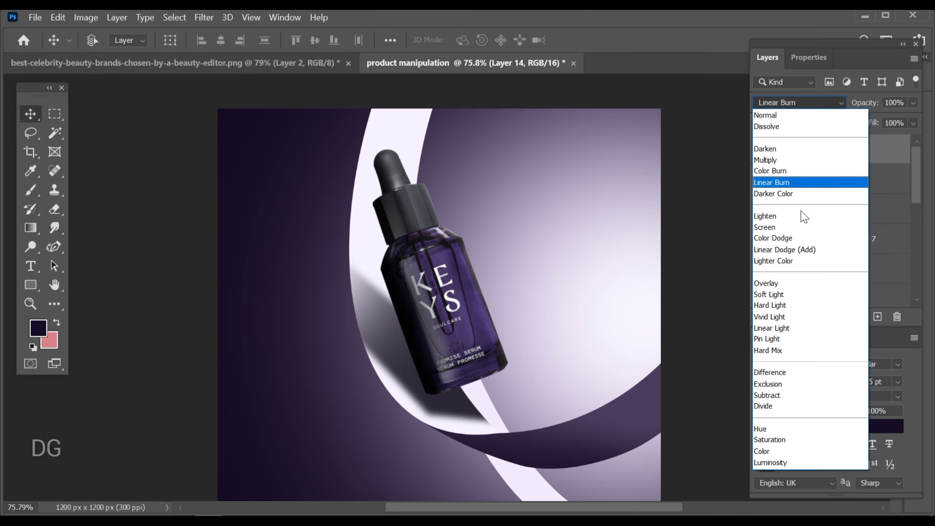
pyautogui.click(799, 200)
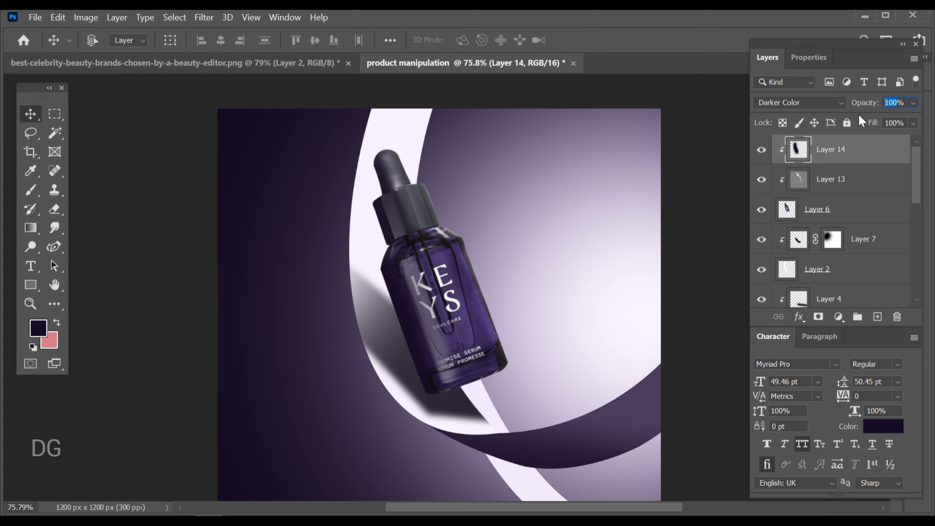
pyautogui.write('6')
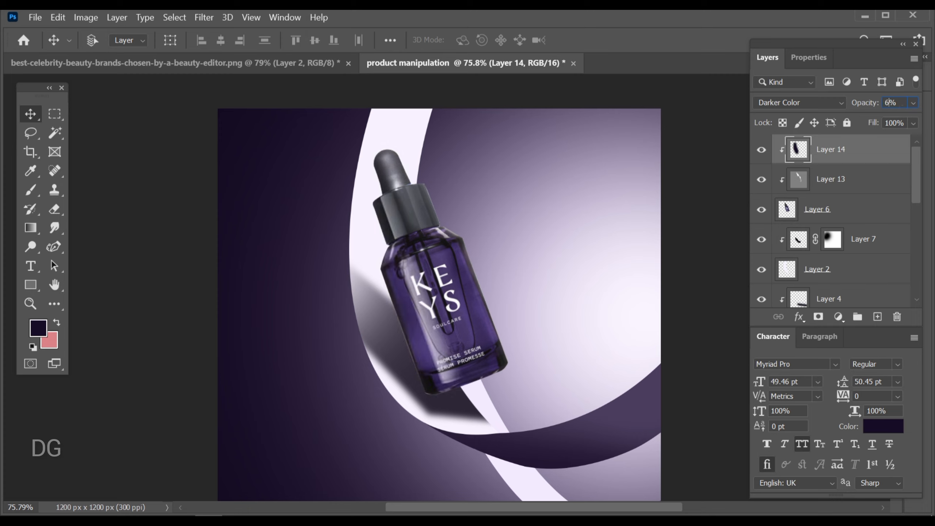
pyautogui.write('5')
pyautogui.press('BackSpace')
pyautogui.press('BackSpace')
pyautogui.write('55')
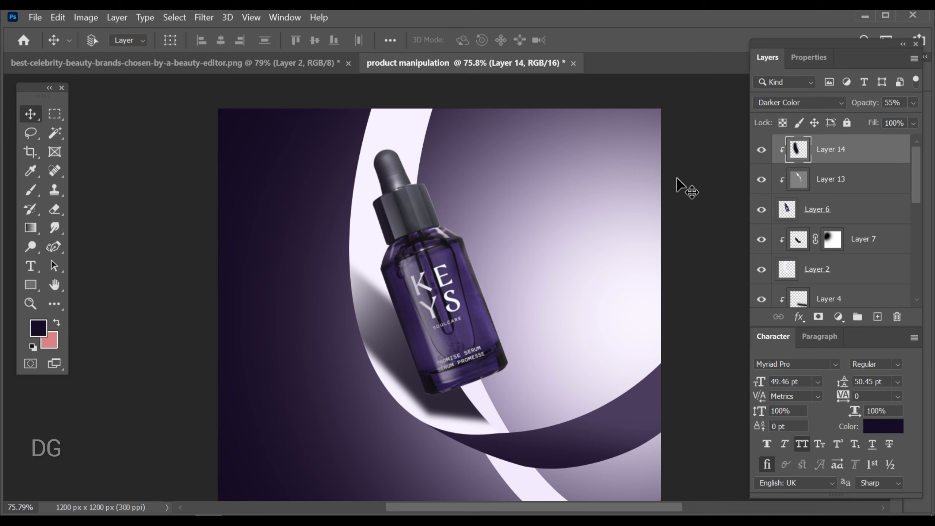
# Examine the shaded bottle against the ribbons and the glowing background in the whole composition
pyautogui.scroll(-3, 575, 316)
pyautogui.scroll(1, 579, 322)
pyautogui.scroll(-1, 433, 278)
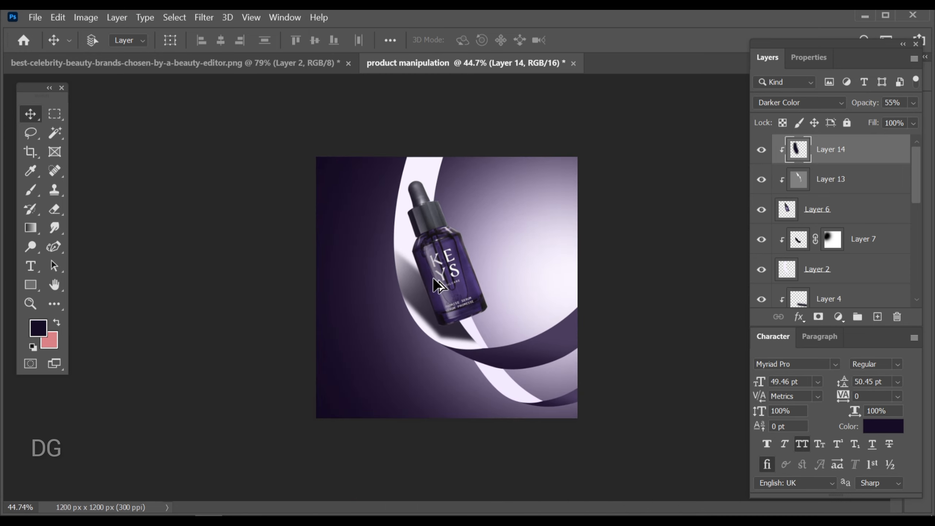
pyautogui.scroll(1, 508, 273)
pyautogui.scroll(-1, 477, 253)
pyautogui.scroll(1, 502, 236)
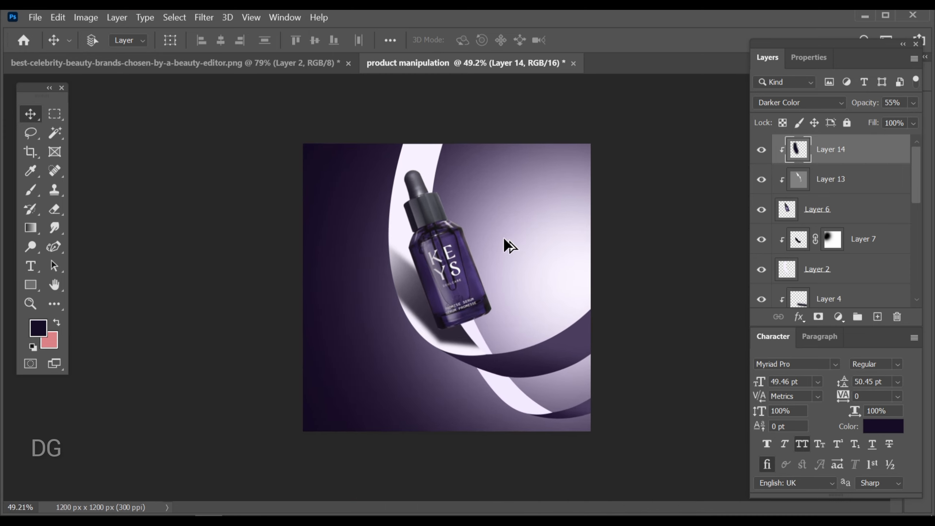
pyautogui.scroll(1, 504, 237)
pyautogui.scroll(-1, 504, 240)
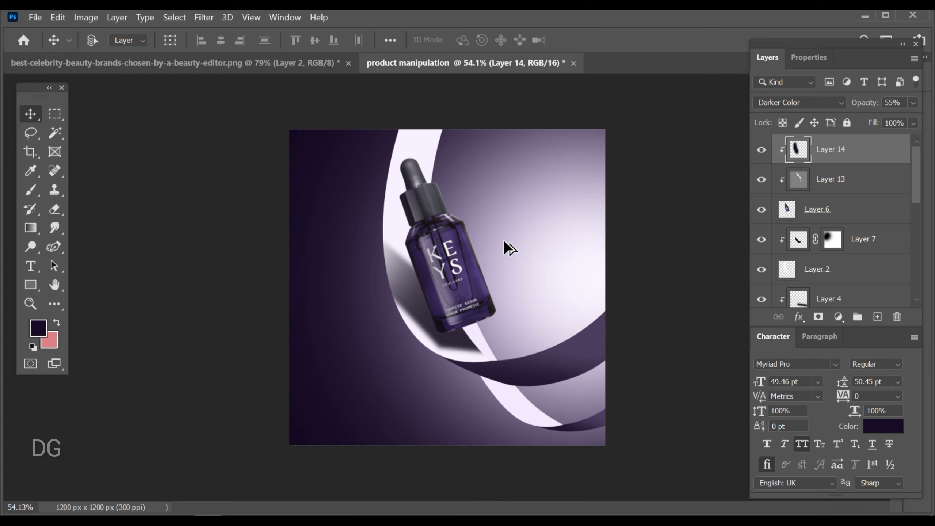
pyautogui.scroll(1, 503, 239)
pyautogui.scroll(4, 591, 476)
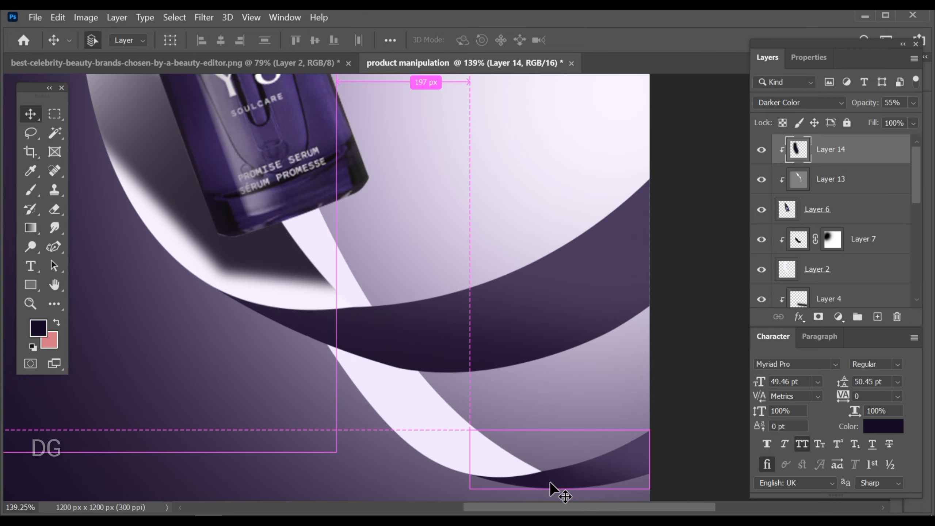
pyautogui.keyDown('ctrl'); pyautogui.click(550, 482); pyautogui.keyUp('ctrl')
pyautogui.scroll(3, 521, 419)
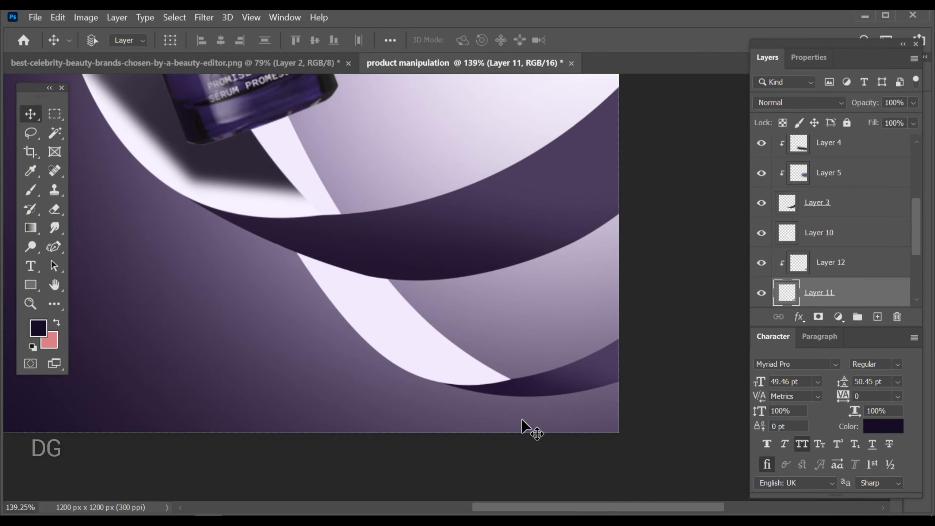
pyautogui.scroll(-3, 830, 276)
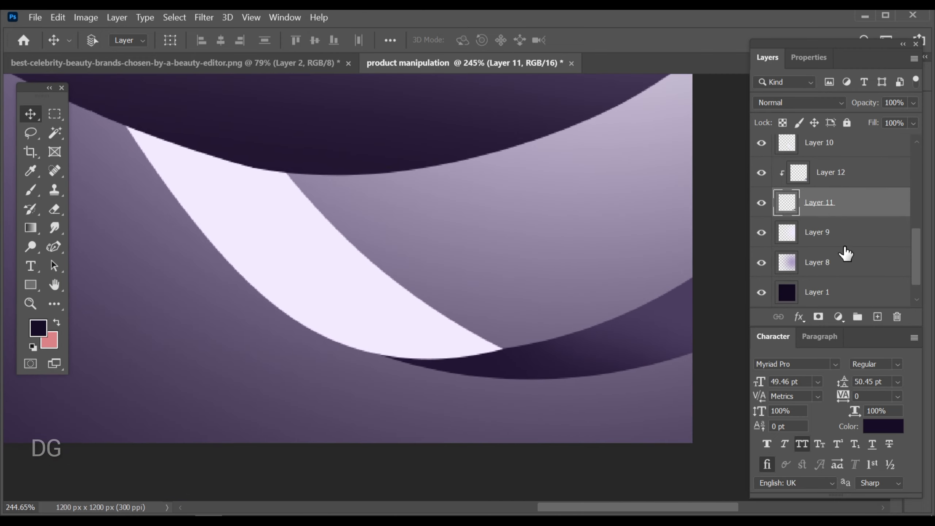
pyautogui.keyDown('ctrl'); pyautogui.click(787, 202); pyautogui.keyUp('ctrl')
pyautogui.click(39, 331)
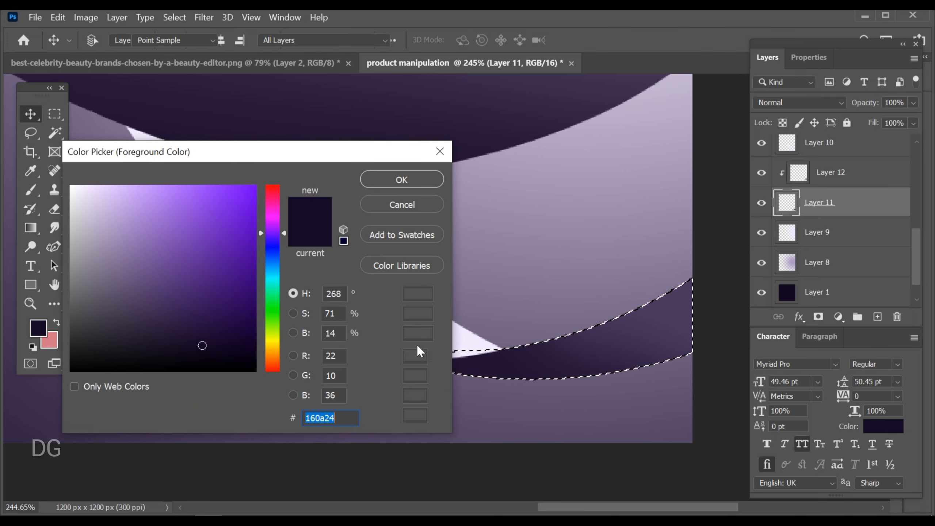
pyautogui.click(672, 291)
pyautogui.click(188, 335)
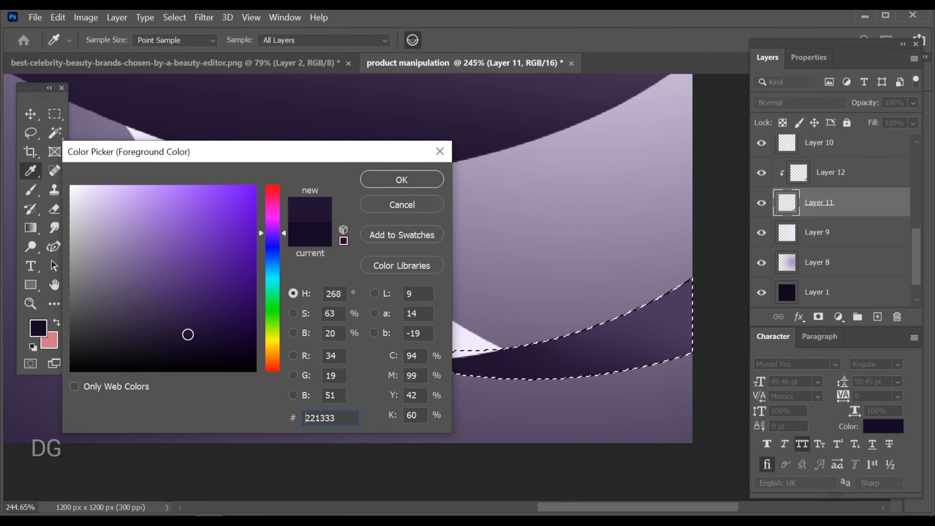
pyautogui.click(181, 336)
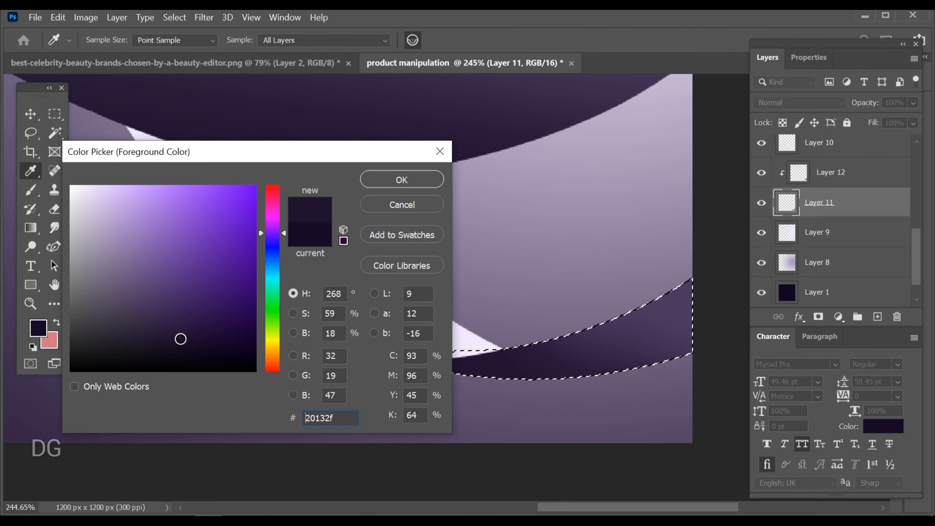
pyautogui.click(403, 180)
pyautogui.press('v')
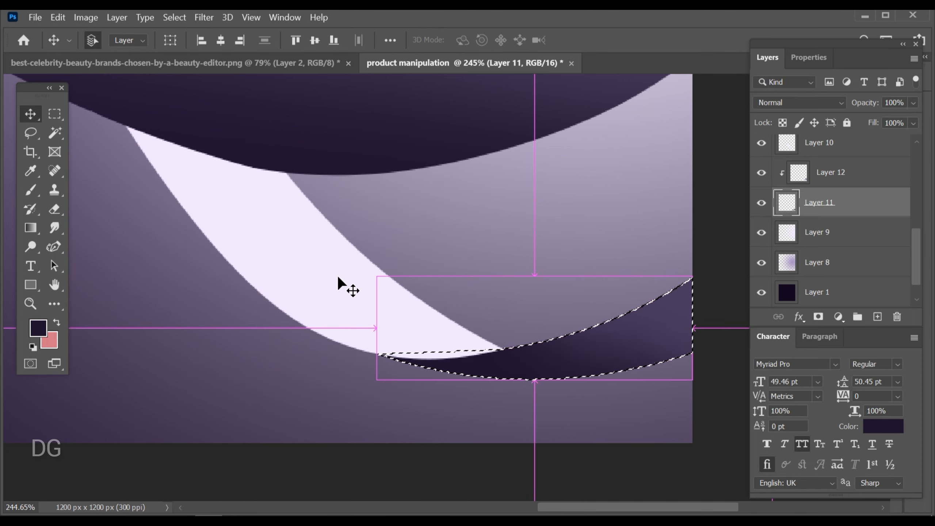
pyautogui.hotkey('ctrl', 'd')
pyautogui.scroll(-3, 343, 346)
pyautogui.scroll(-4, 342, 345)
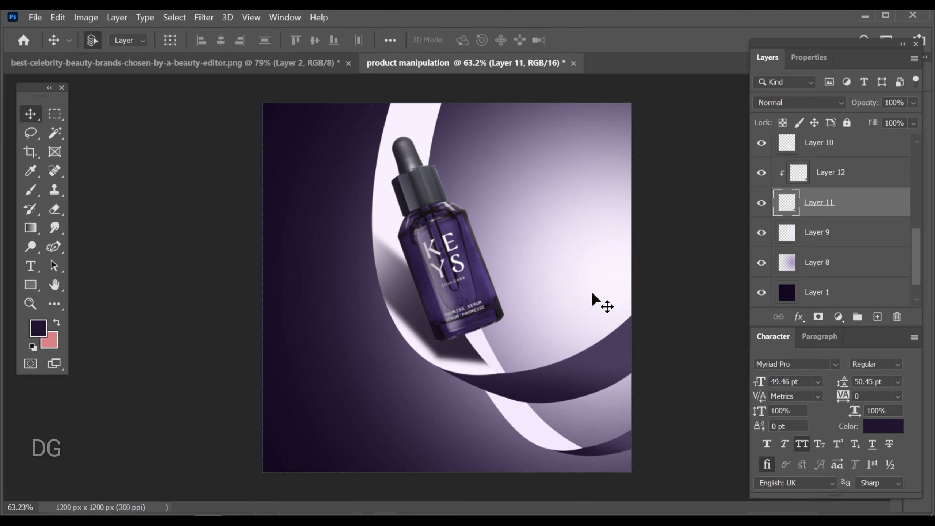
# Select both background glow layers, Layer 9 and Layer 8, and enlarge them together to about 103.94%
pyautogui.keyDown('ctrl'); pyautogui.click(590, 289); pyautogui.keyUp('ctrl')
pyautogui.scroll(-1, 849, 260)
pyautogui.keyDown('shift'); pyautogui.click(834, 239); pyautogui.keyUp('shift')
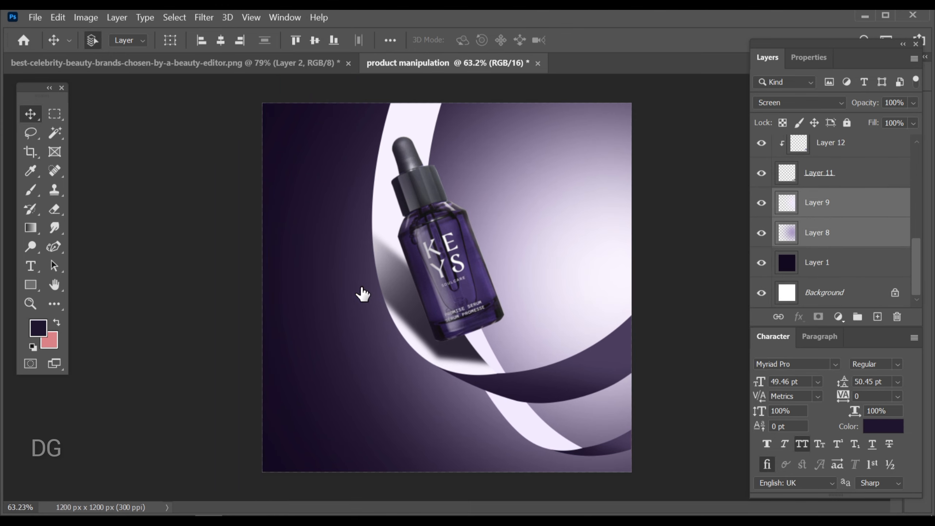
pyautogui.hotkey('ctrl', 't')
pyautogui.moveTo(232, 286); pyautogui.dragTo(215, 286)
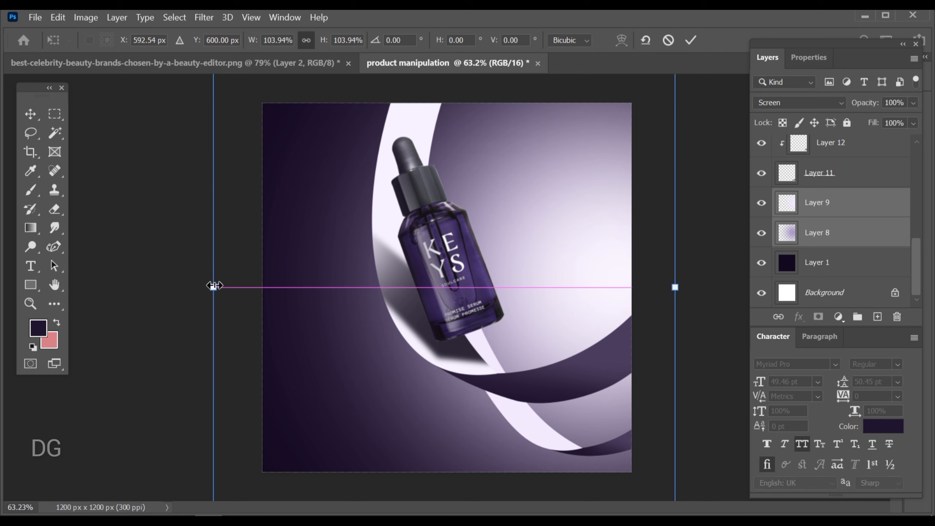
pyautogui.press('Return')
pyautogui.scroll(2, 480, 275)
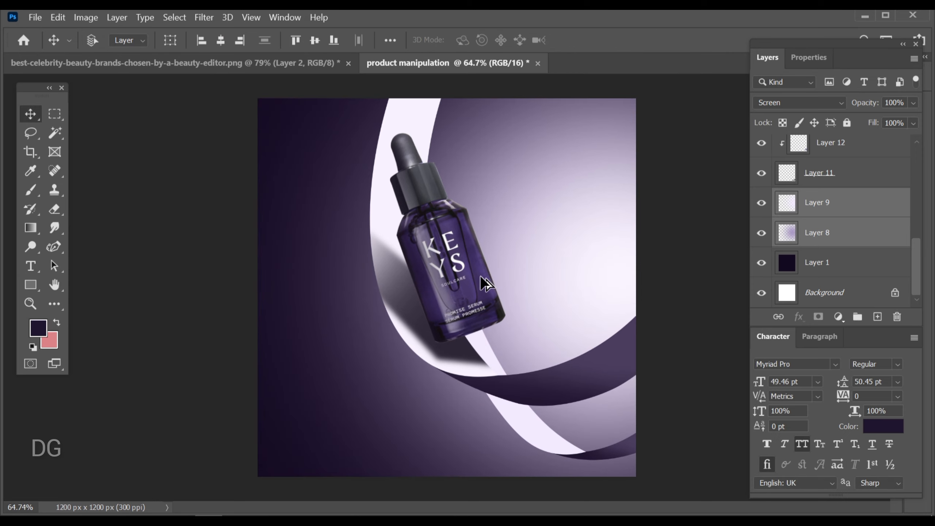
pyautogui.scroll(-1, 464, 249)
pyautogui.click(877, 208)
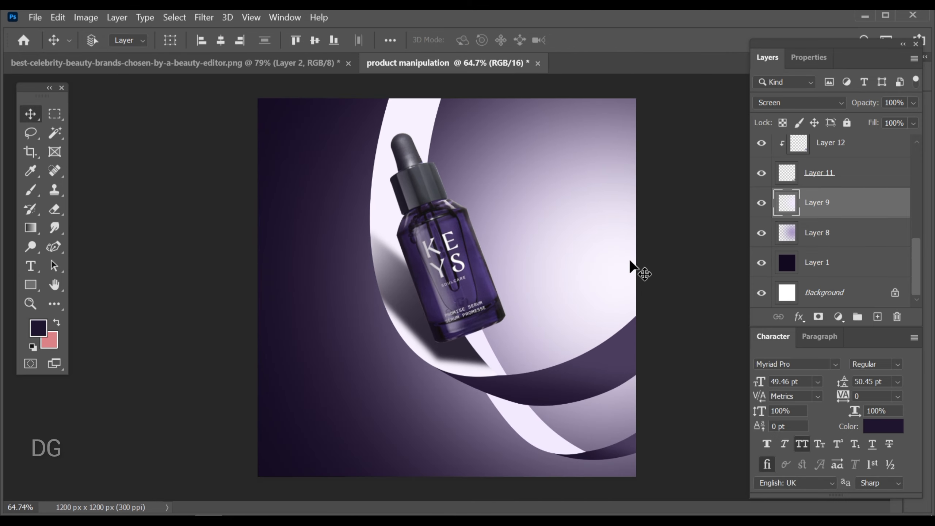
# Add a new layer clipped to the bottle between the dodged gray layer and the dark shading layer
pyautogui.scroll(-2, 558, 277)
pyautogui.scroll(1, 558, 277)
pyautogui.scroll(5, 845, 236)
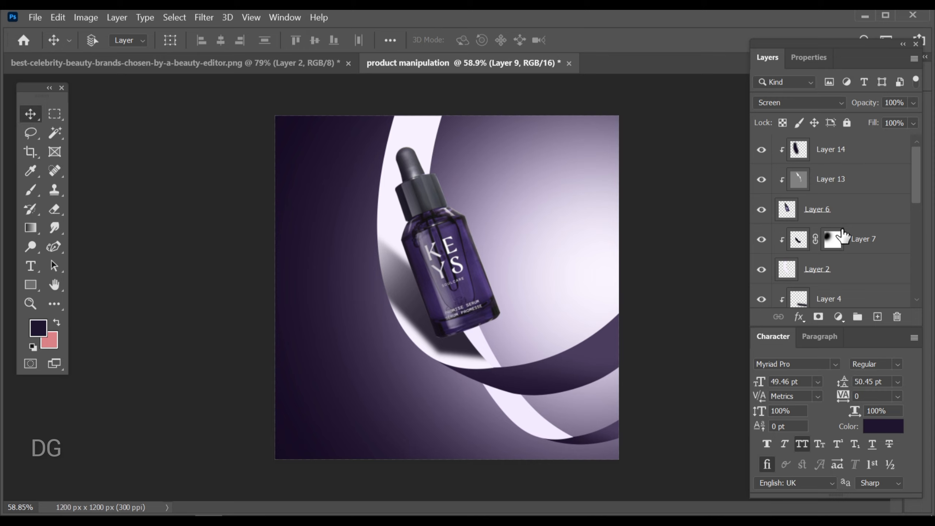
pyautogui.click(836, 176)
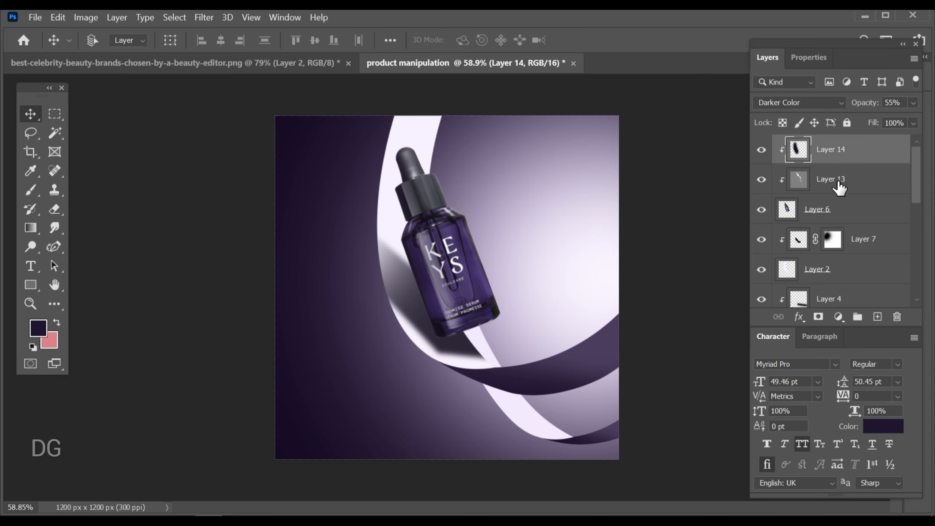
pyautogui.click(877, 317)
# Select the Brush tool and set its color to pale lavender #f6effc, sampled from the background glow
pyautogui.click(31, 189)
pyautogui.scroll(5, 459, 140)
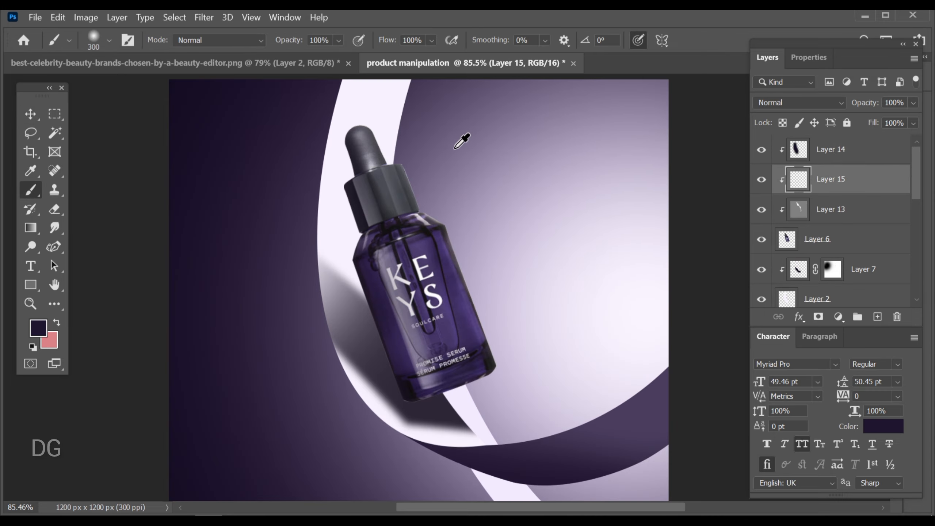
pyautogui.click(39, 328)
pyautogui.click(511, 280)
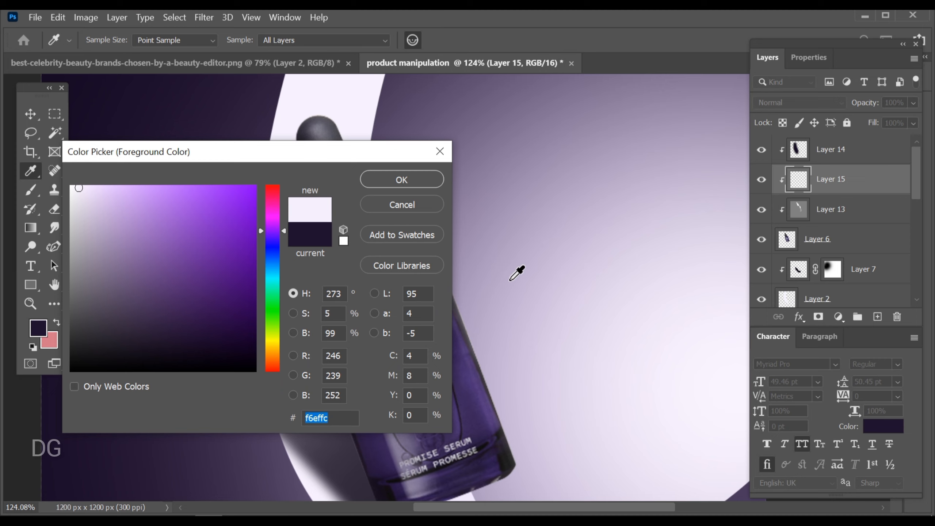
pyautogui.click(396, 180)
pyautogui.scroll(1, 455, 120)
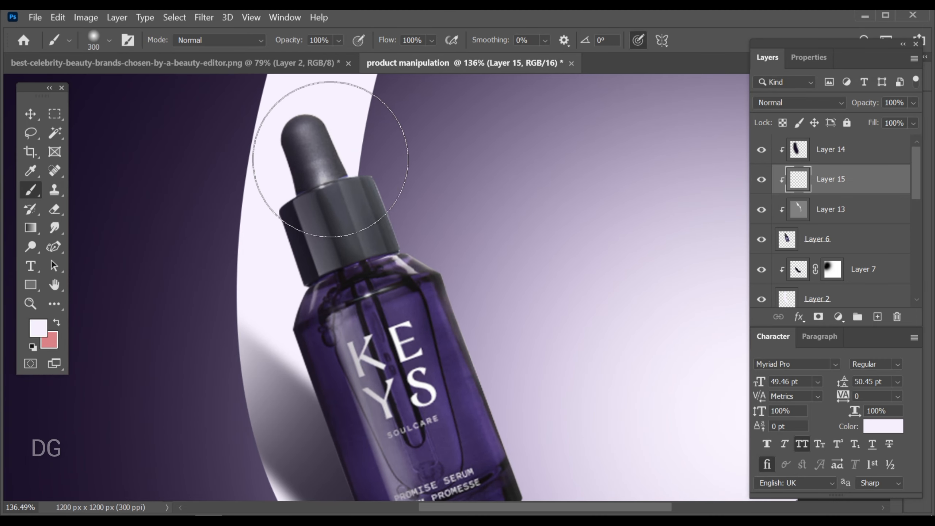
# Paint a thin pale lavender rim highlight down the bottle's glow-facing edge using a soft 100 px brush
pyautogui.press('[')
pyautogui.moveTo(334, 136); pyautogui.dragTo(297, 159)
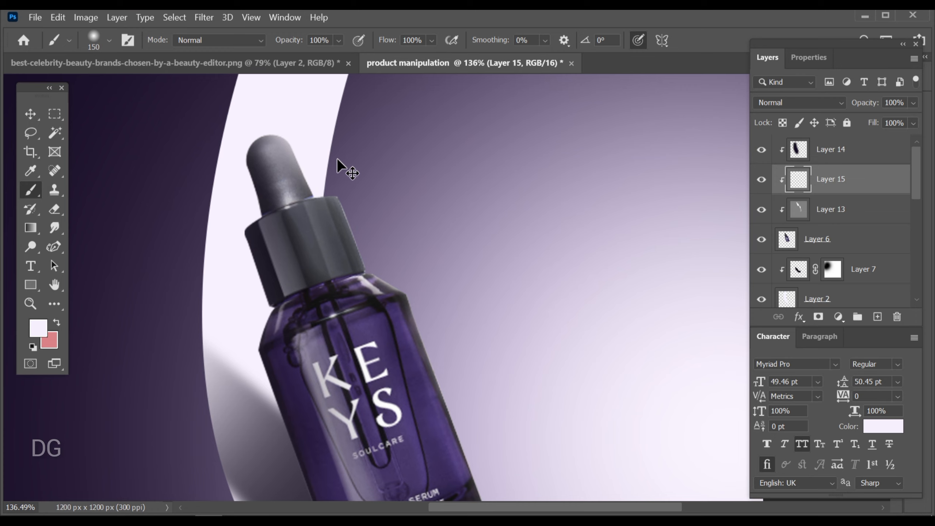
pyautogui.press('[')
pyautogui.press('[')
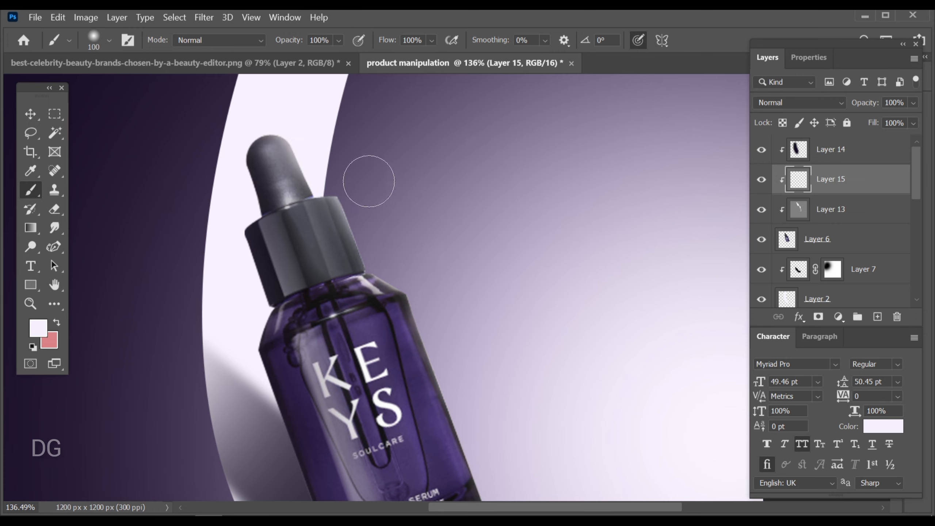
pyautogui.moveTo(407, 267); pyautogui.dragTo(338, 167)
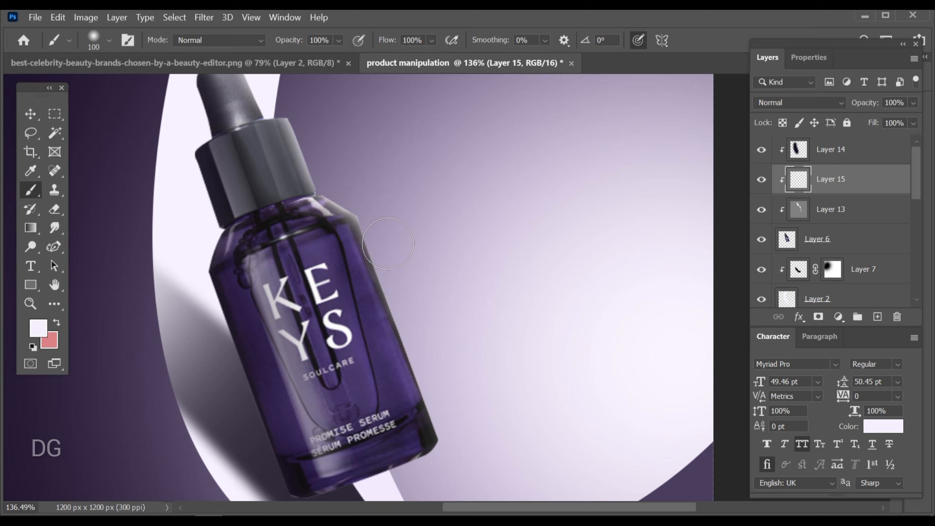
pyautogui.moveTo(388, 230); pyautogui.dragTo(354, 176)
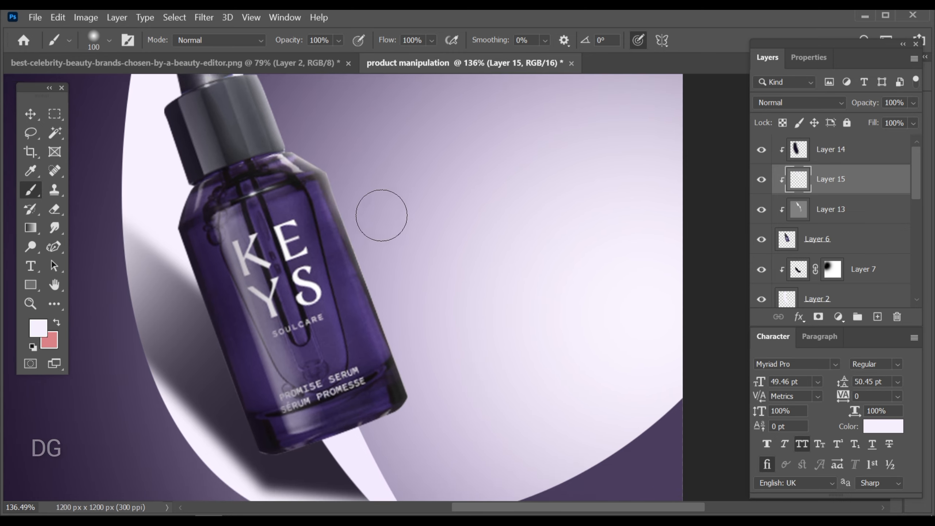
pyautogui.moveTo(368, 207)
pyautogui.mouseDown()
pyautogui.moveTo(436, 403)
pyautogui.moveTo(420, 431)
pyautogui.moveTo(362, 457)
pyautogui.mouseUp()
pyautogui.hotkey('ctrl', '0')
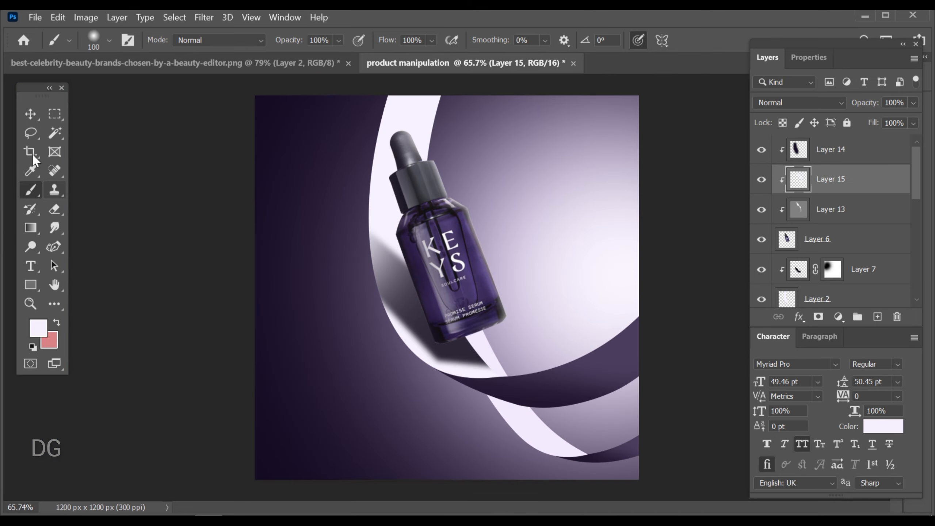
# Set the rim highlight layer, Layer 15, to Screen blending at 58% opacity
pyautogui.click(28, 116)
pyautogui.click(800, 103)
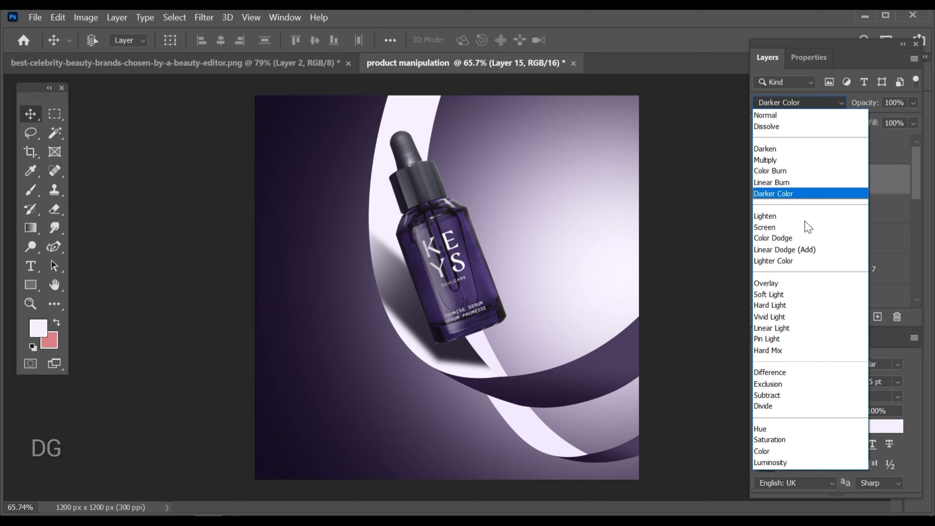
pyautogui.click(803, 228)
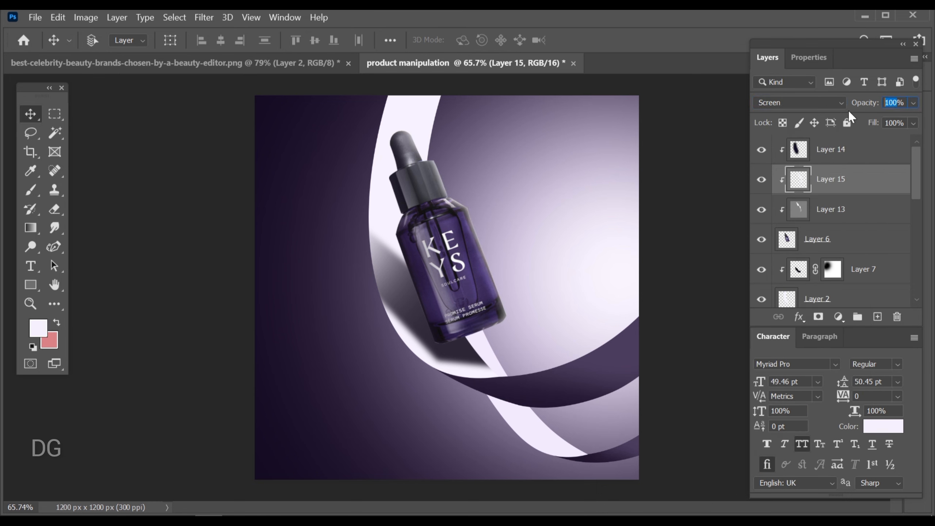
pyautogui.write('6')
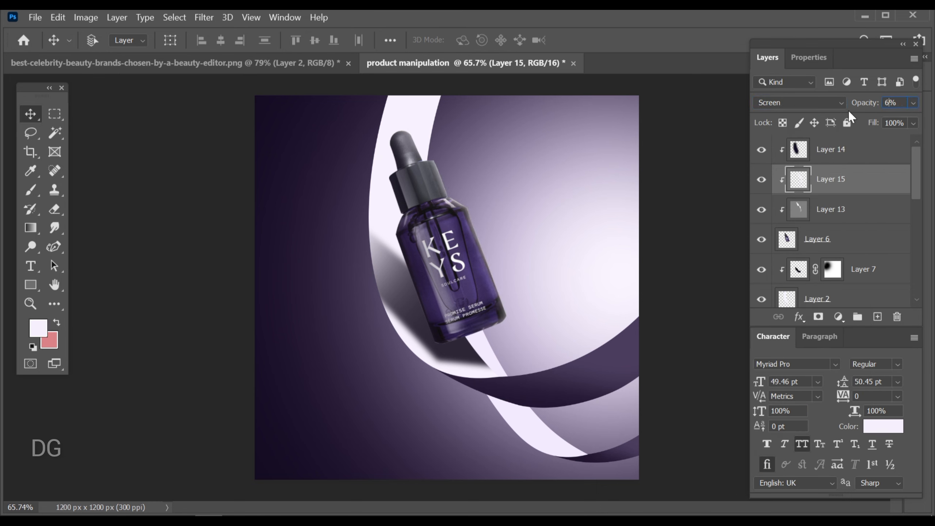
pyautogui.press('BackSpace')
pyautogui.write('55')
pyautogui.press('BackSpace')
pyautogui.write('8')
pyautogui.scroll(-1, 536, 246)
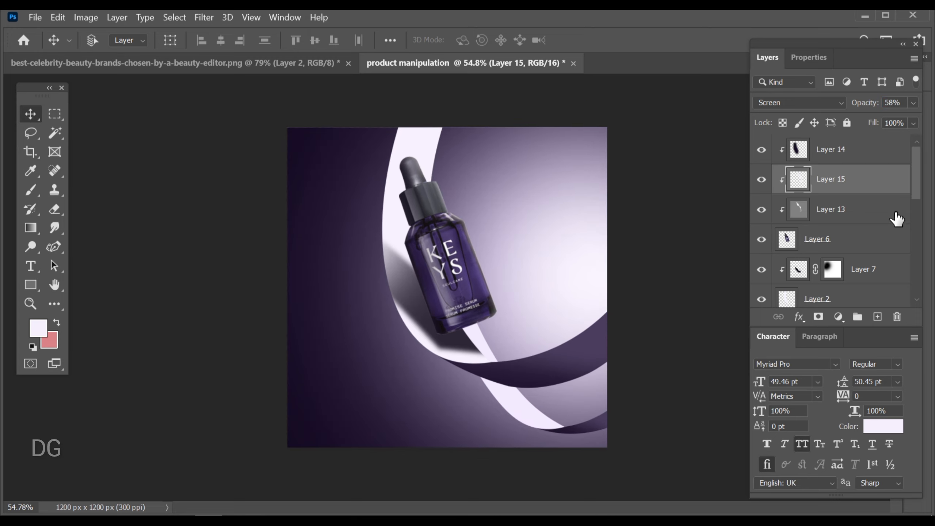
# Stamp the visible artwork onto a new layer on top, and group and hide the original layers from Layer 14 to Layer 1
pyautogui.click(863, 158)
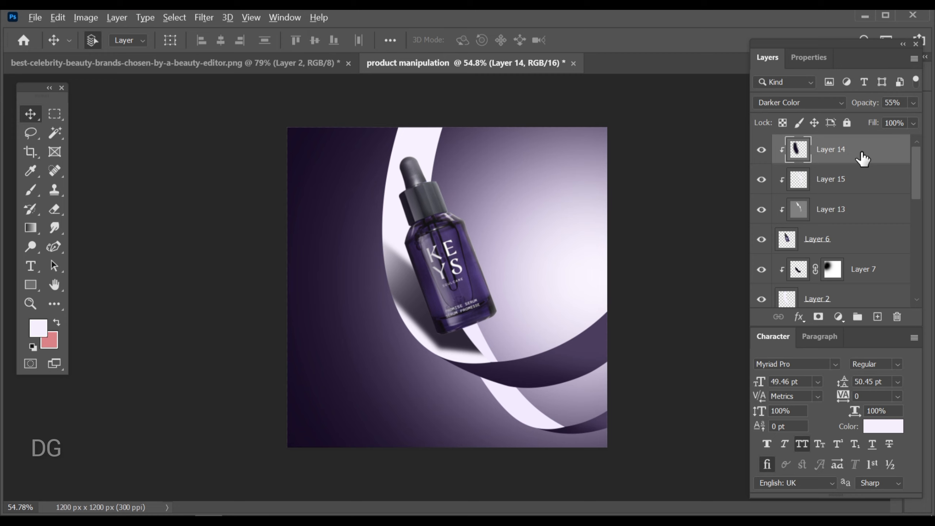
pyautogui.hotkey('ctrl', 'shift', 'alt', 'e')
pyautogui.click(848, 188)
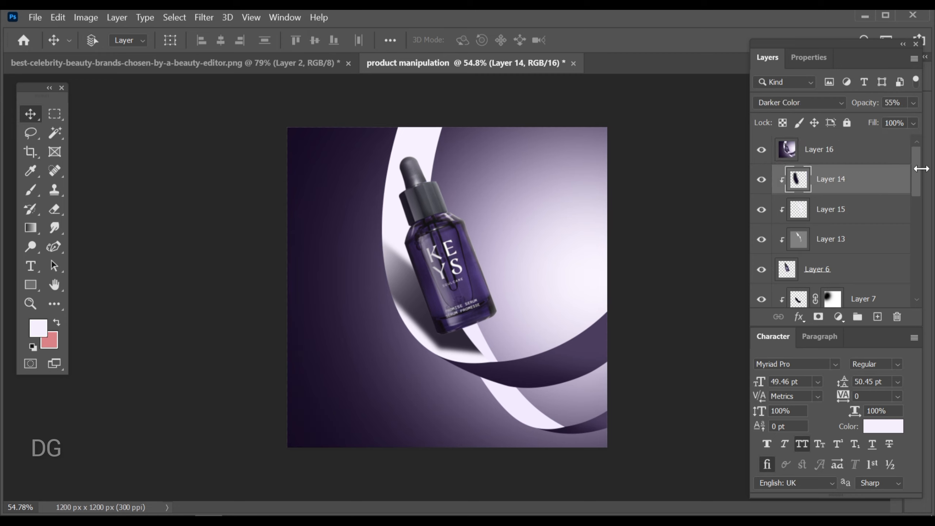
pyautogui.moveTo(916, 171); pyautogui.dragTo(916, 286)
pyautogui.keyDown('shift'); pyautogui.click(843, 274); pyautogui.keyUp('shift')
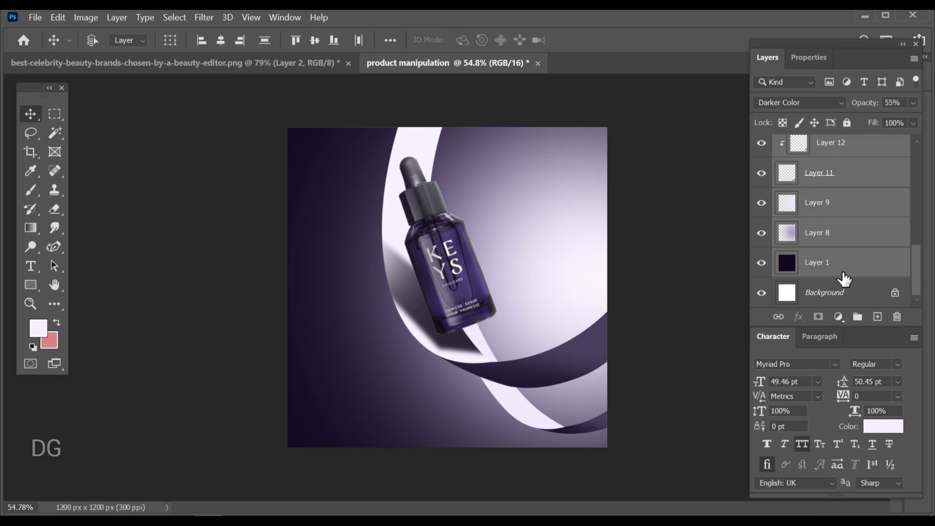
pyautogui.hotkey('ctrl', 'g')
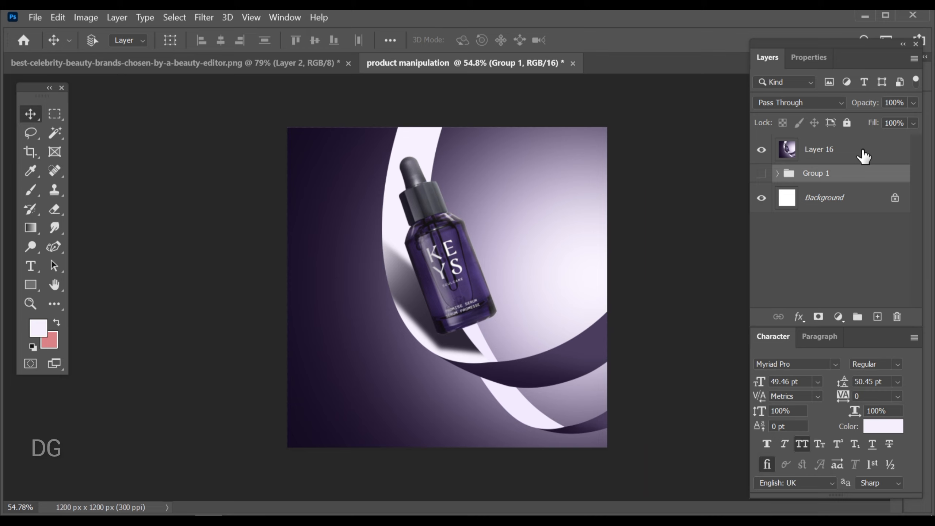
# Open the merged artwork layer in the Camera Raw filter and set its Tint to +7
pyautogui.click(864, 157)
pyautogui.click(204, 17)
pyautogui.click(246, 98)
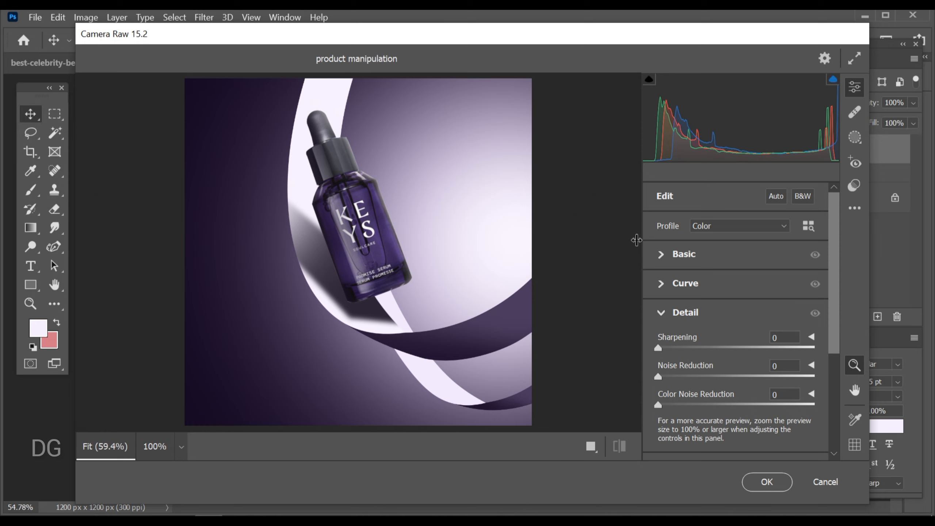
pyautogui.click(662, 254)
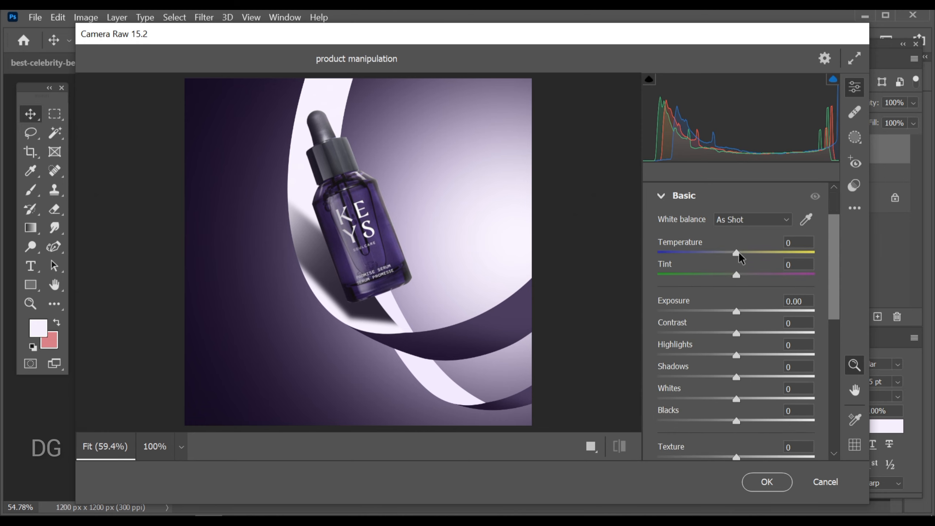
pyautogui.moveTo(737, 275); pyautogui.dragTo(743, 277)
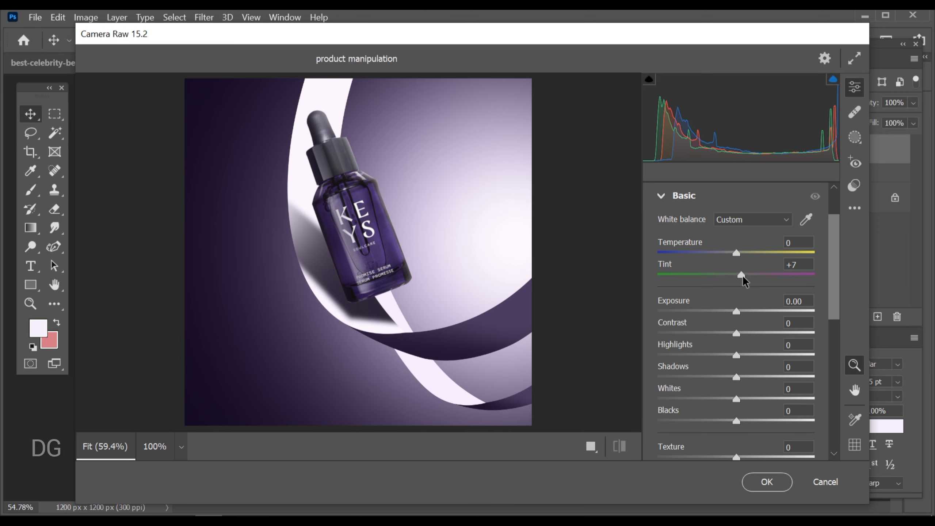
# Set Exposure to +0.10, Contrast to +12, Highlights to +15, Shadows to -5, Whites to +9 and Blacks to +11
pyautogui.moveTo(739, 311); pyautogui.dragTo(739, 309)
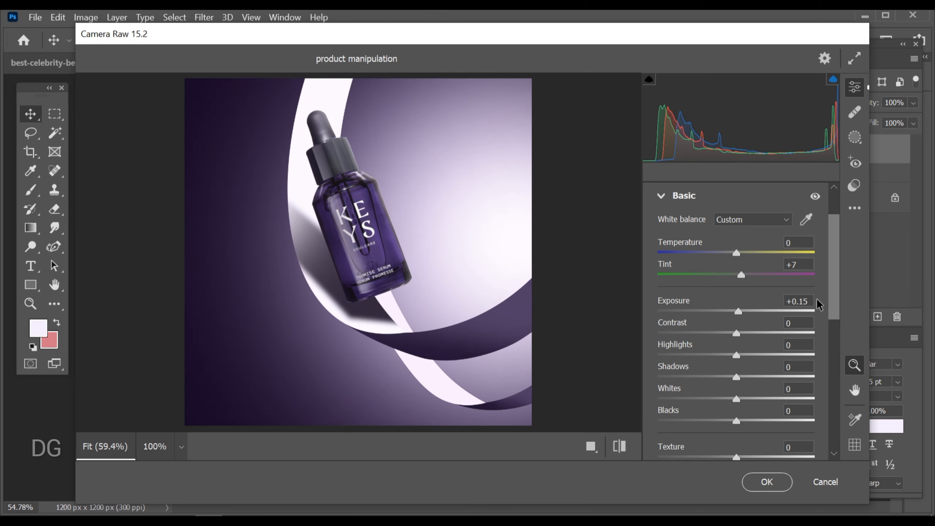
pyautogui.moveTo(818, 303); pyautogui.dragTo(792, 309)
pyautogui.write('10')
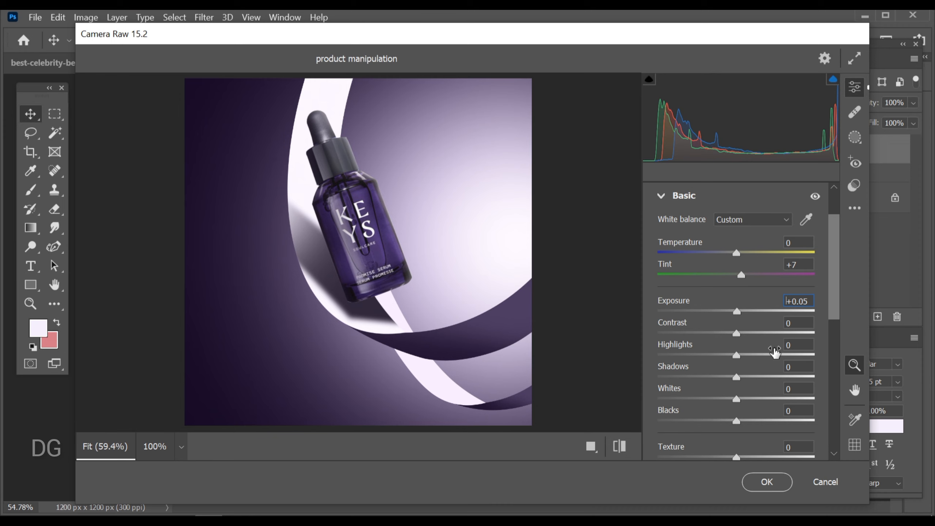
pyautogui.moveTo(736, 334); pyautogui.dragTo(747, 419)
pyautogui.scroll(-2, 733, 370)
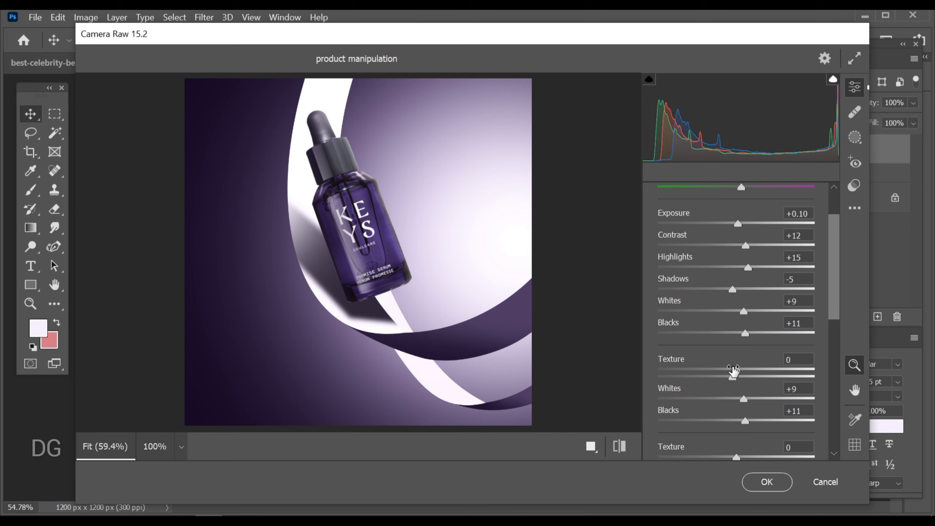
# Set Texture to +11, Clarity to +9 and Dehaze to +10, raise Vibrance slightly, and set Saturation to +8
pyautogui.scroll(-2, 734, 371)
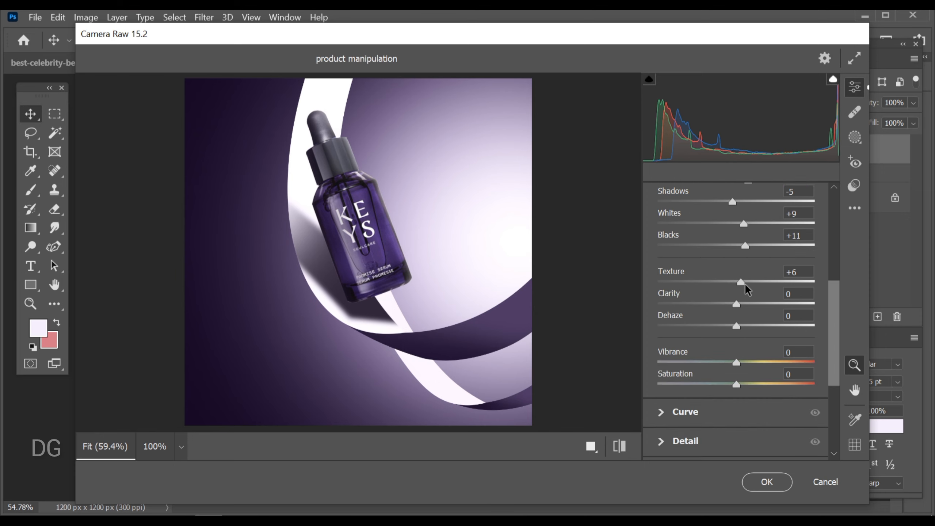
pyautogui.moveTo(746, 284); pyautogui.dragTo(744, 325)
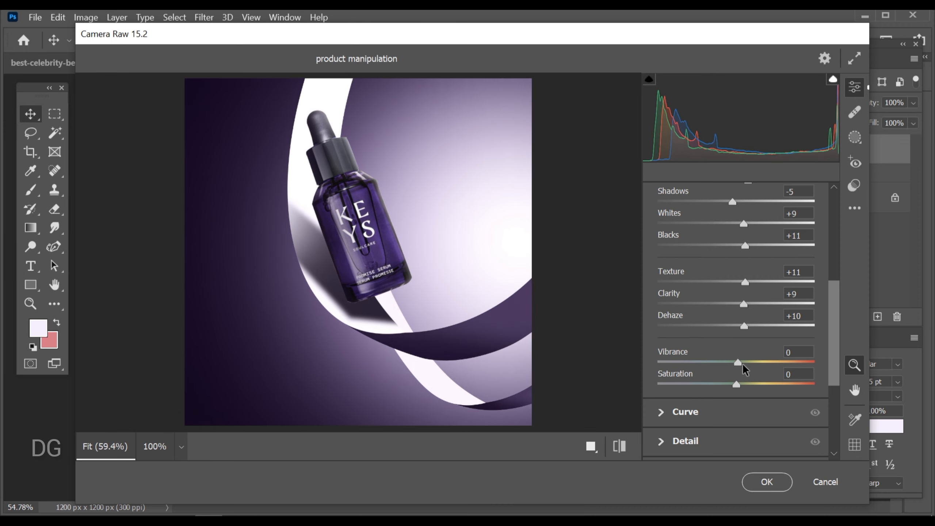
pyautogui.moveTo(737, 362); pyautogui.dragTo(742, 386)
pyautogui.scroll(-5, 724, 386)
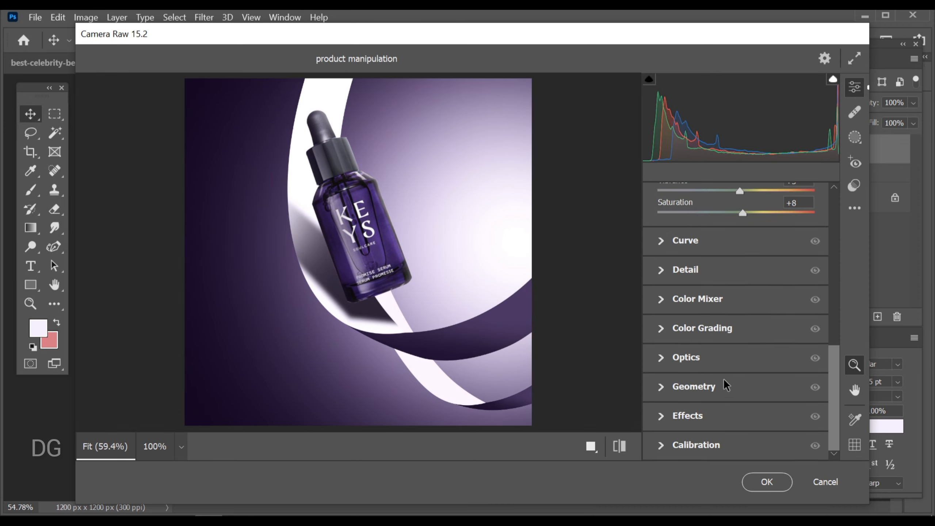
# Brighten the midtones by adding a tone curve point with input 143 and output 152
pyautogui.click(661, 241)
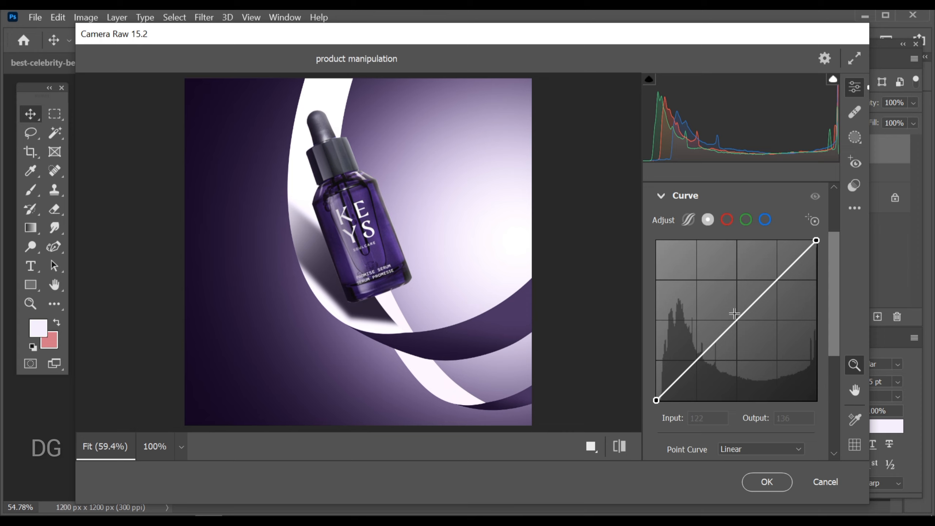
pyautogui.moveTo(736, 315); pyautogui.dragTo(746, 306)
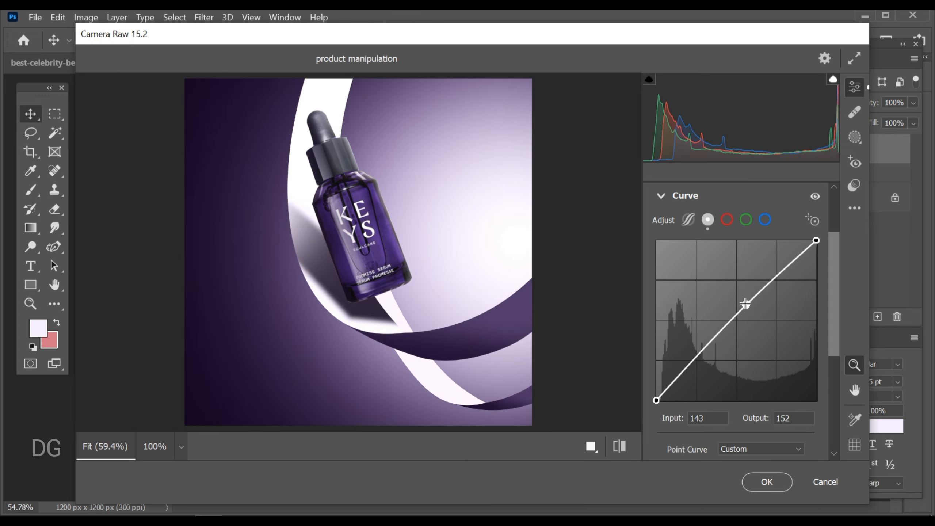
pyautogui.scroll(-4, 730, 297)
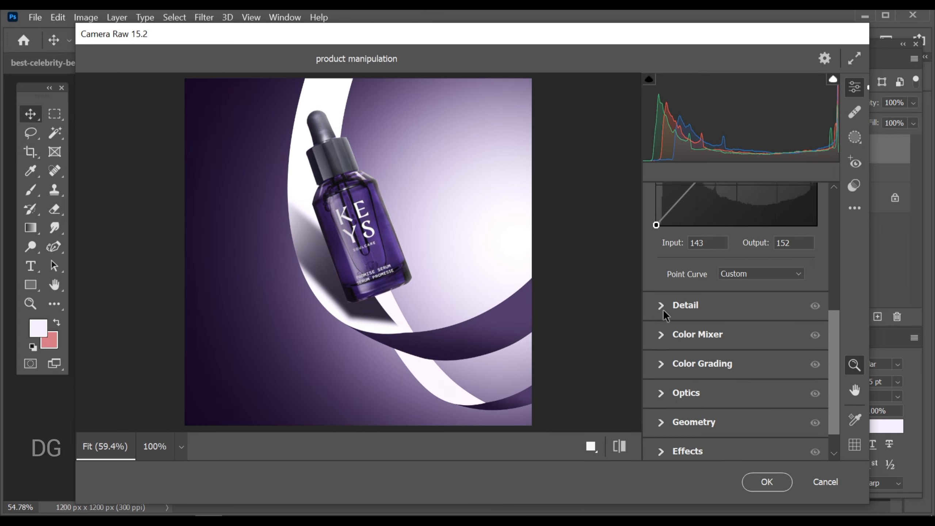
# Set Sharpening to 13 and apply the Camera Raw adjustments to the merged layer
pyautogui.click(663, 308)
pyautogui.moveTo(669, 306); pyautogui.dragTo(673, 306)
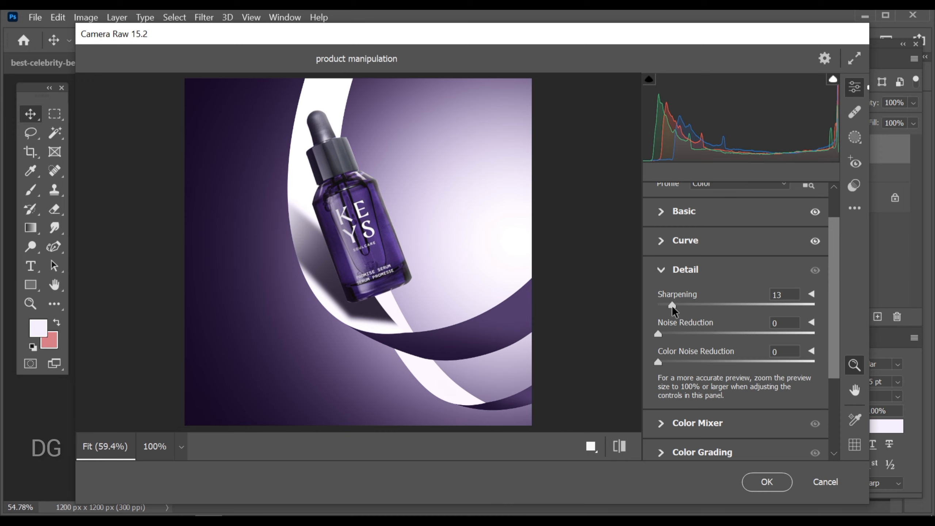
pyautogui.click(763, 489)
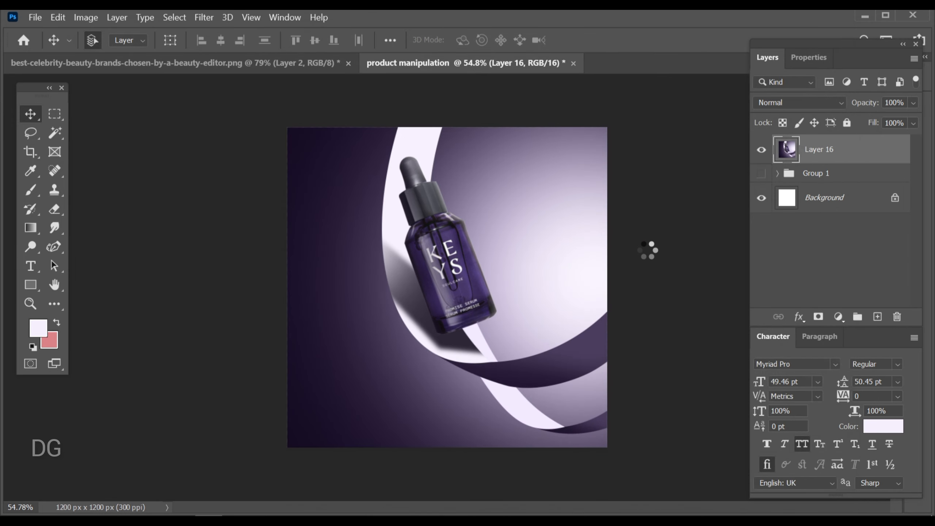
pyautogui.scroll(3, 647, 252)
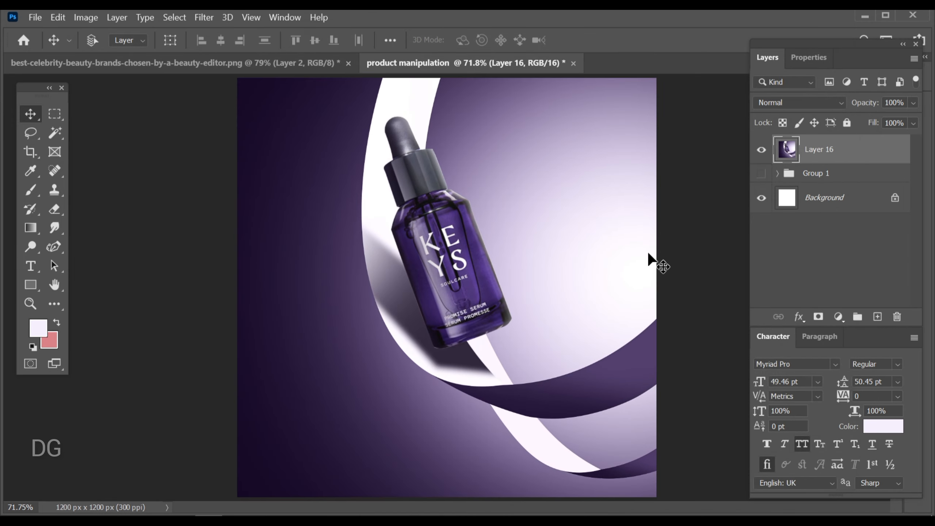